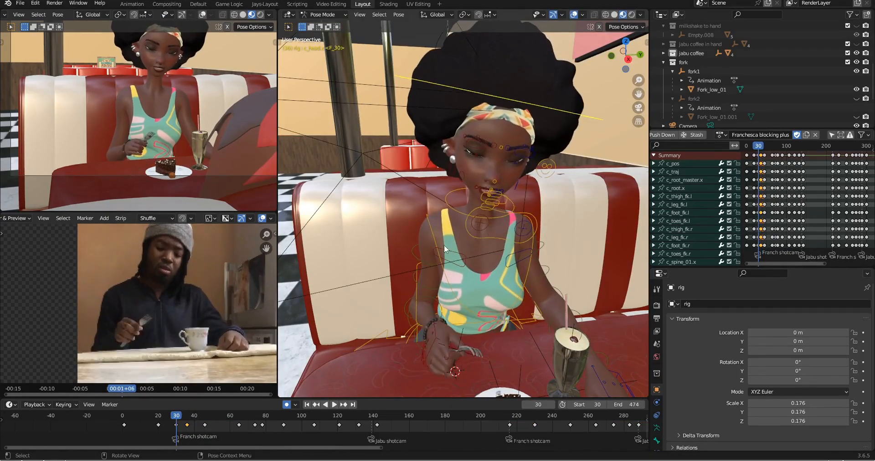
Insert an in-between keyframe for the character rig at frame 40
left_click(497, 226)
key("ctrl+c")
key("Down")
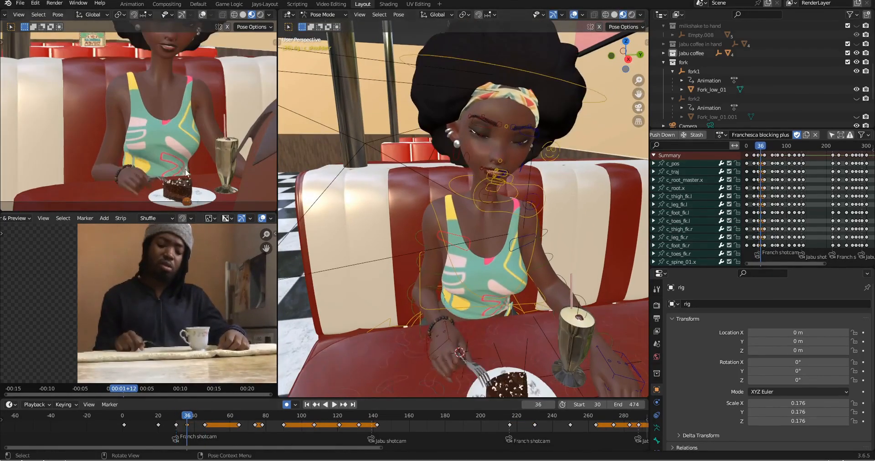
left_click_drag(187, 415, 181, 415)
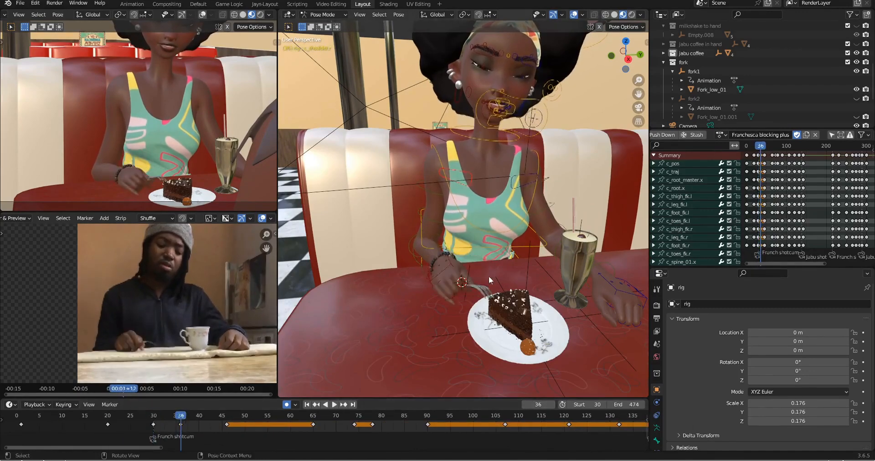
key("i")
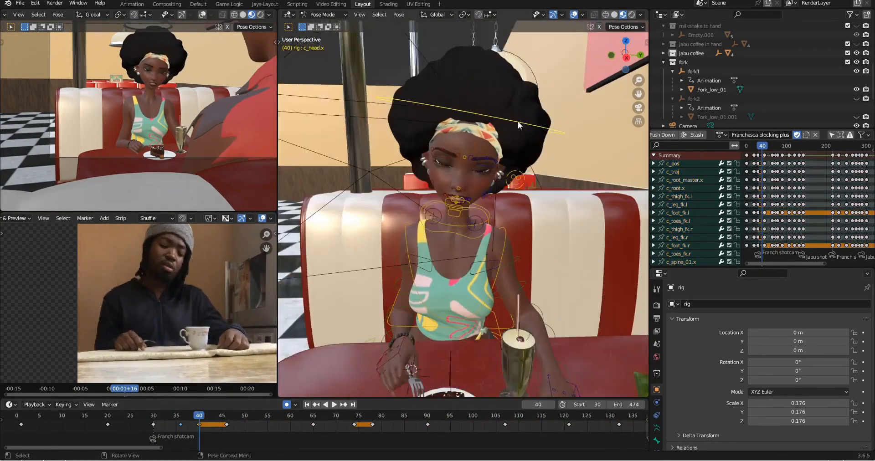
Change the keyframe type of the in-between key at frame 40 and insert another rig keyframe at frame 44
key("Down")
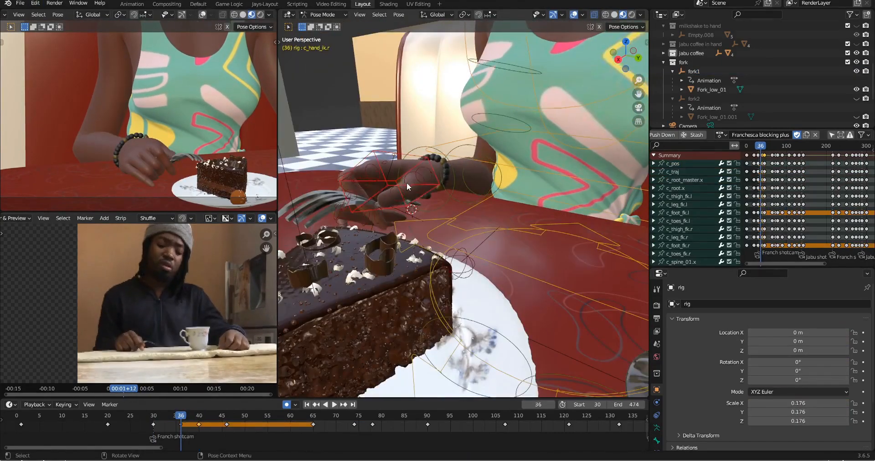
middle_click_drag(406, 182, 367, 116)
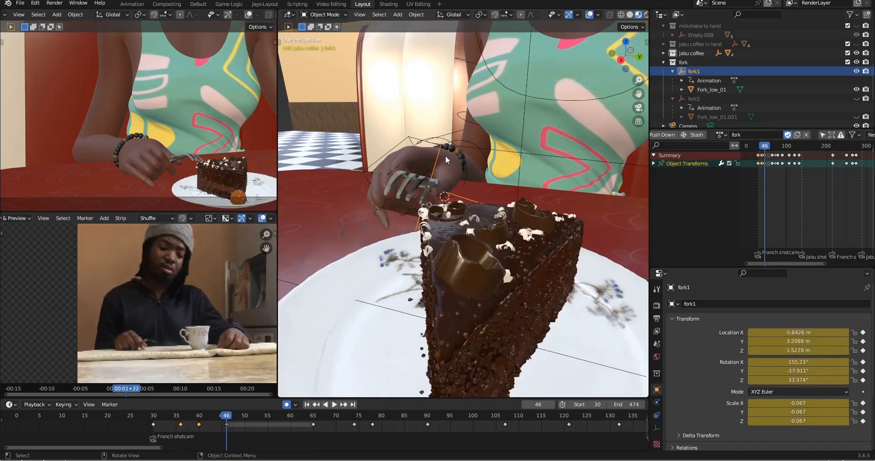
right_click(178, 426)
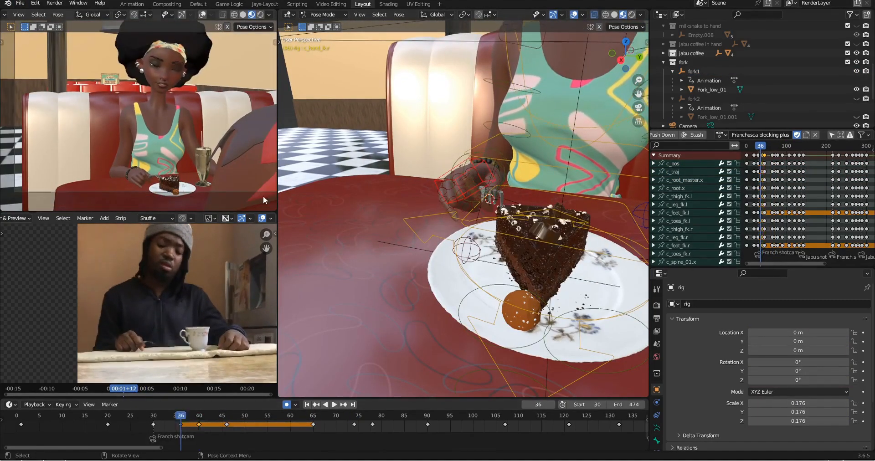
key("r")
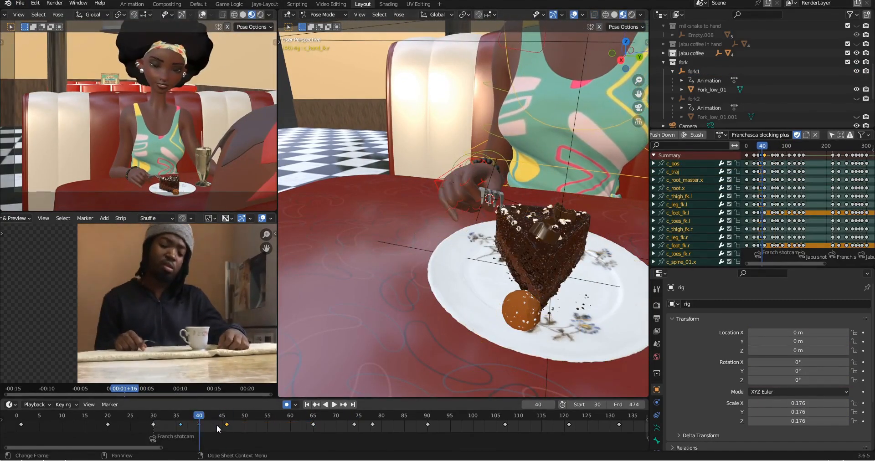
key("i")
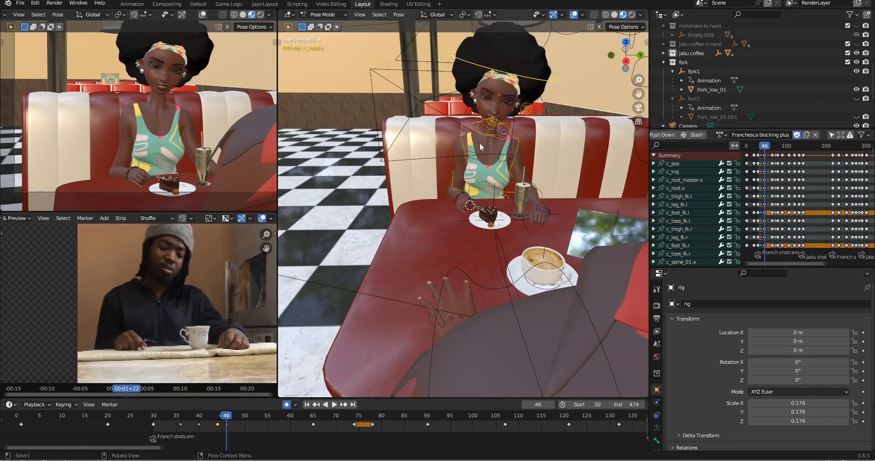
Rotate the neck control to adjust the character's pose at frame 46
scroll(584, 157, "up", 4)
key("r")
left_click(619, 75)
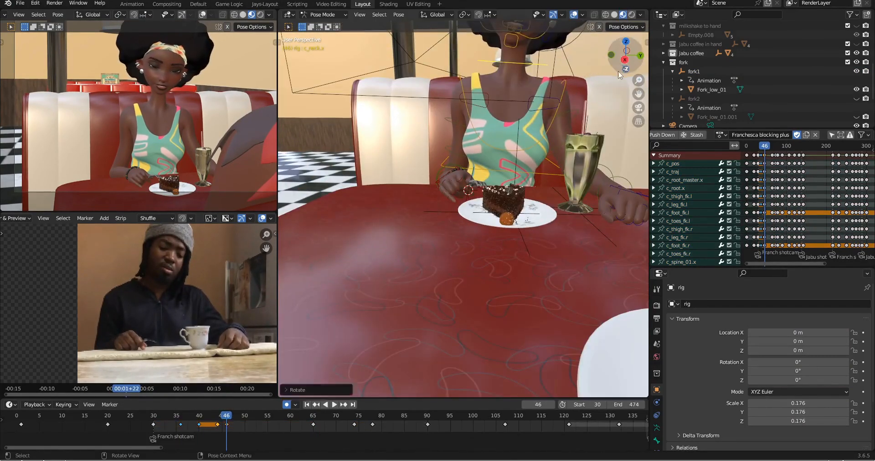
left_click(618, 249)
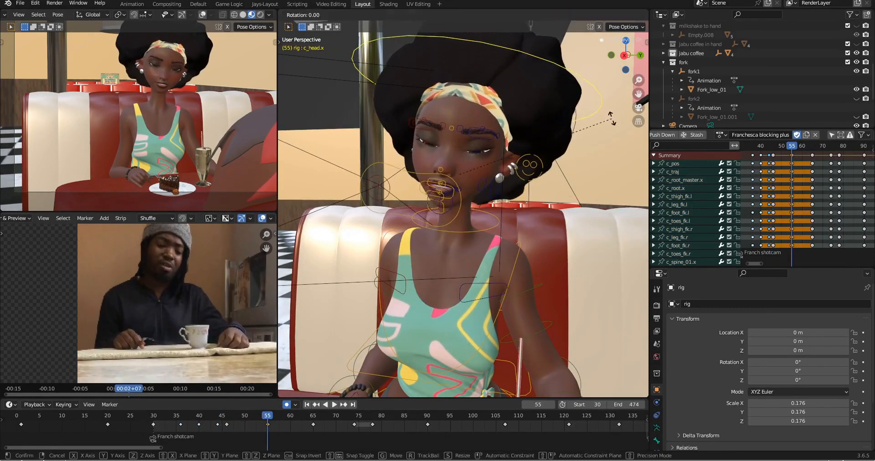
Rotate the head control about its local X axis at frame 55 and compare the pose with the neighbouring keys
right_click(607, 124)
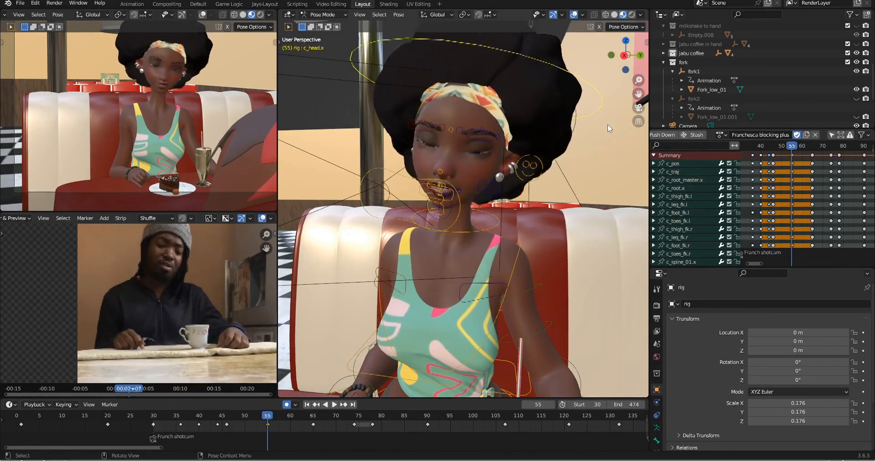
key("r")
key("x")
key("x")
left_click(616, 109)
key("Up")
key("Down")
key("Up")
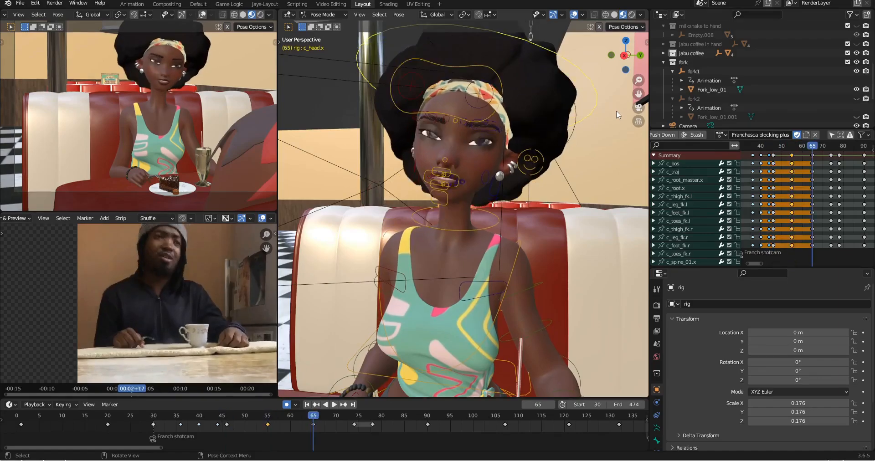
key("Down")
key("Down")
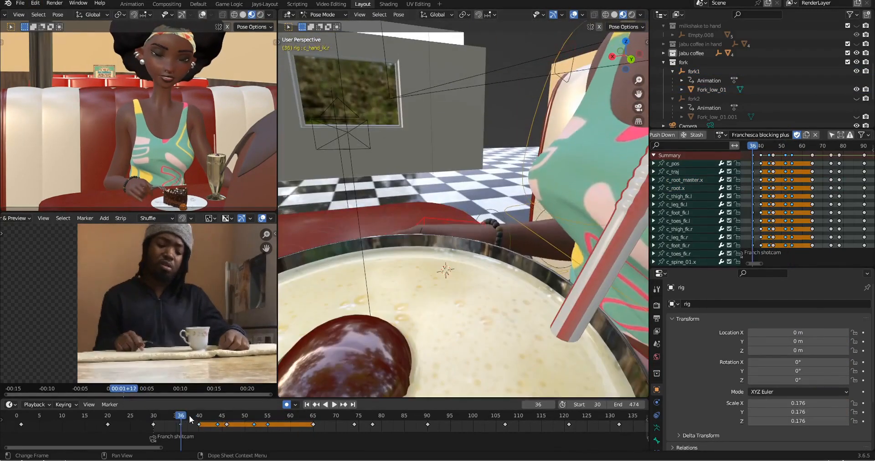
Save the file and insert Location, Rotation & Scale keyframes for the rig at frame 60
left_click(267, 417)
middle_click_drag(410, 218, 420, 182)
scroll(153, 105, "down", 2)
key("ctrl+s")
left_click(290, 415)
key("i")
middle_click_drag(420, 237, 518, 238)
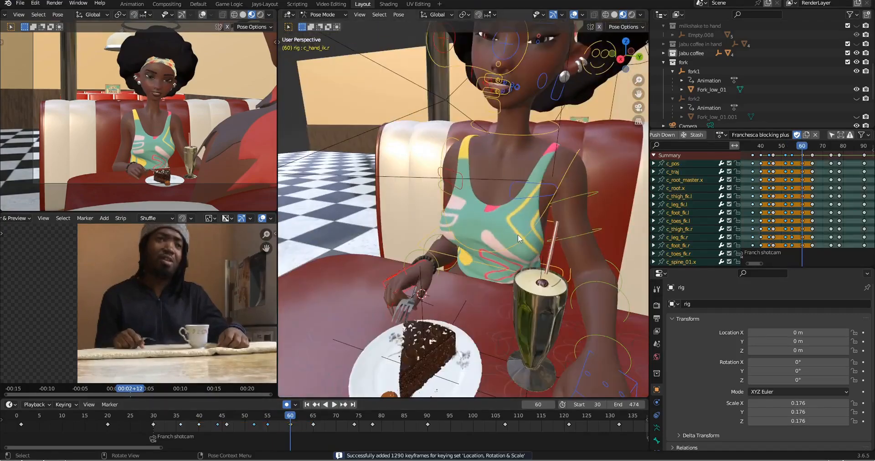
Copy the spine control's pose from frame 65 and paste it at frame 60
scroll(517, 234, "down", 5)
key("ctrl+c")
key("Up")
key("ctrl+c")
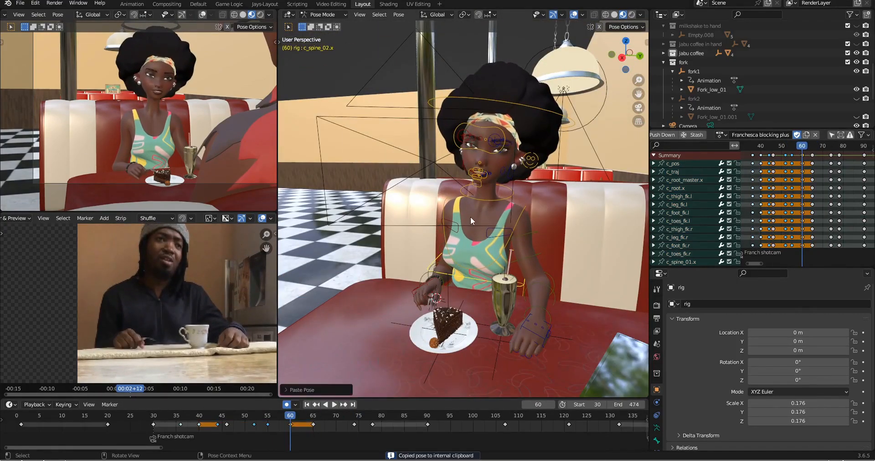
left_click(500, 229)
key("Up")
key("Down")
key("ctrl+v")
Copy the selected control's pose from frame 55 and paste it onto the keys at frames 60 and 65
scroll(518, 210, "up", 2)
middle_click_drag(500, 211, 426, 214)
key("Down")
key("ctrl+c")
key("Up")
scroll(129, 176, "up", 3)
key("ctrl+v")
key("Up")
key("ctrl+v")
key("Down")
key("Down")
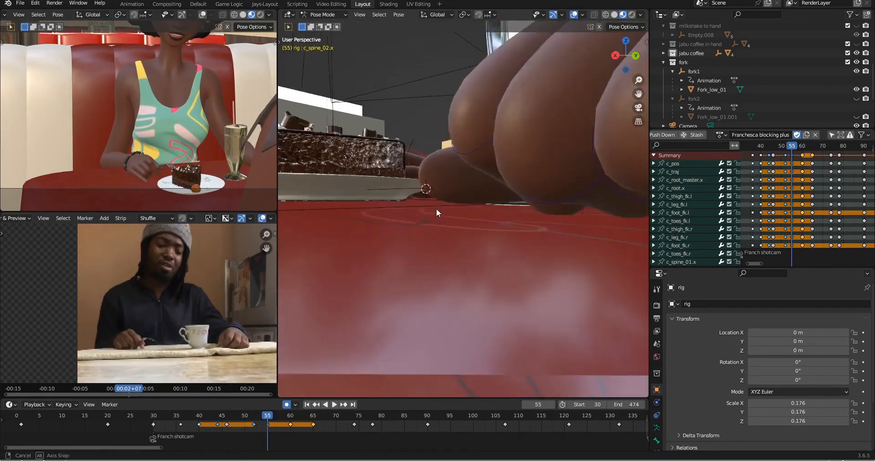
Check the fork against the right hand across the keys from frame 55 onwards and save the file
left_click(423, 198)
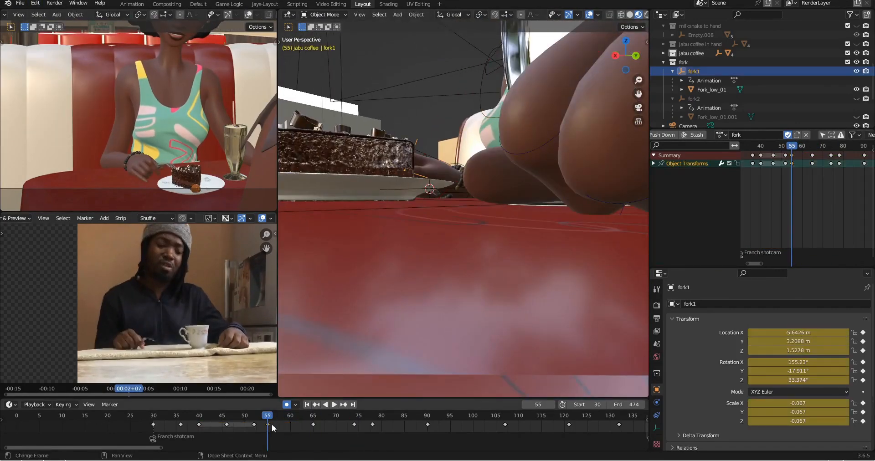
key("Up")
key("Up")
key("Up")
left_click(478, 252)
middle_click_drag(479, 252, 515, 248)
key("ctrl+s")
key("Down")
middle_click_drag(205, 100, 200, 151, "shift")
scroll(200, 147, "down", 2)
key("Down")
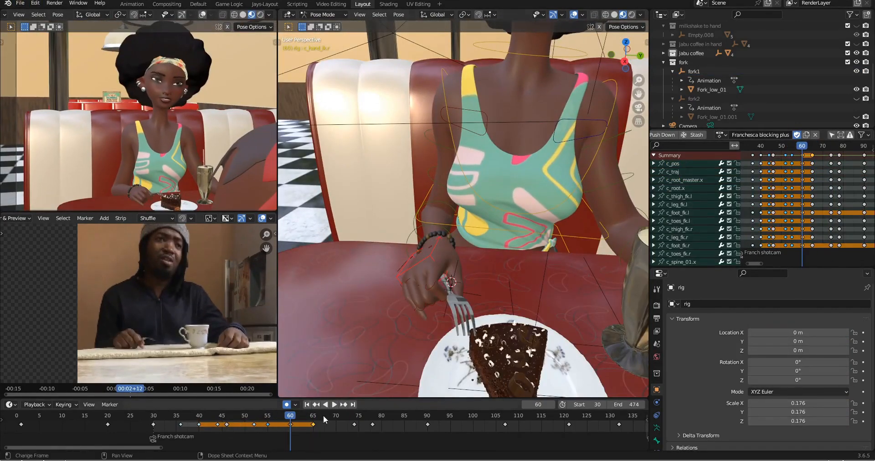
Rotate the head control at frame 65 and compare it with the previous key
key("s")
middle_click_drag(558, 130, 551, 158)
right_click(595, 146)
key("Down")
key("Up")
scroll(551, 157, "down", 3)
left_click(559, 108)
key("r")
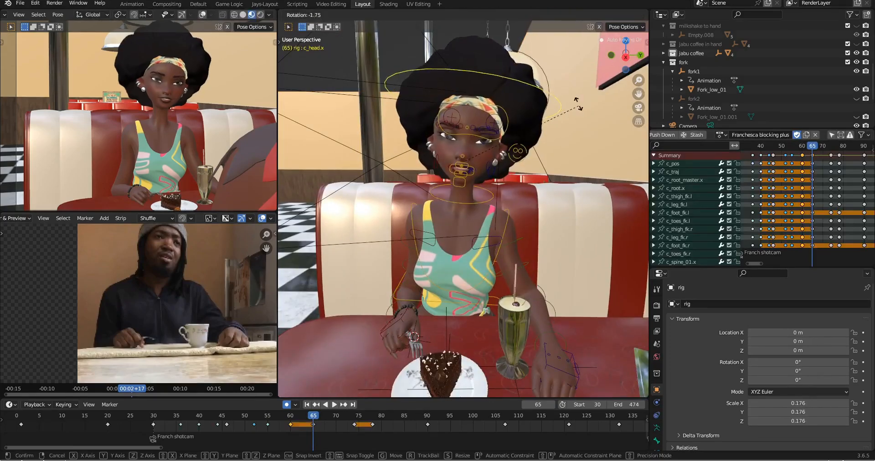
key("Down")
key("Up")
middle_click_drag(535, 228, 525, 184, "shift")
scroll(525, 184, "up", 1)
left_click(410, 207)
key("r")
right_click(549, 189)
key("Down")
key("Up")
Set the keyframe type of the summary key at frame 60 to Jitter and save the file
left_click(818, 145)
left_click(802, 155)
key("r")
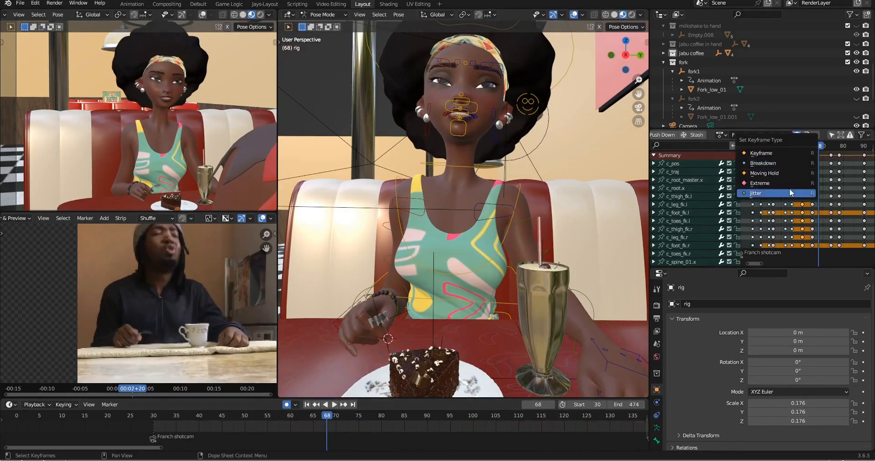
key("ctrl+s")
Select all rig controls and insert a keyframe for them at frame 68
scroll(392, 422, "down", 4)
key("a")
key("i")
key("Down")
middle_click_drag(458, 246, 456, 348)
key("Up")
Pose the right eyebrow and upper eyelid at frame 68 and paste the copied eyelid pose mirrored onto the other eye
scroll(455, 348, "up", 4)
left_click(457, 138)
scroll(457, 138, "up", 2)
left_click(411, 90, "shift")
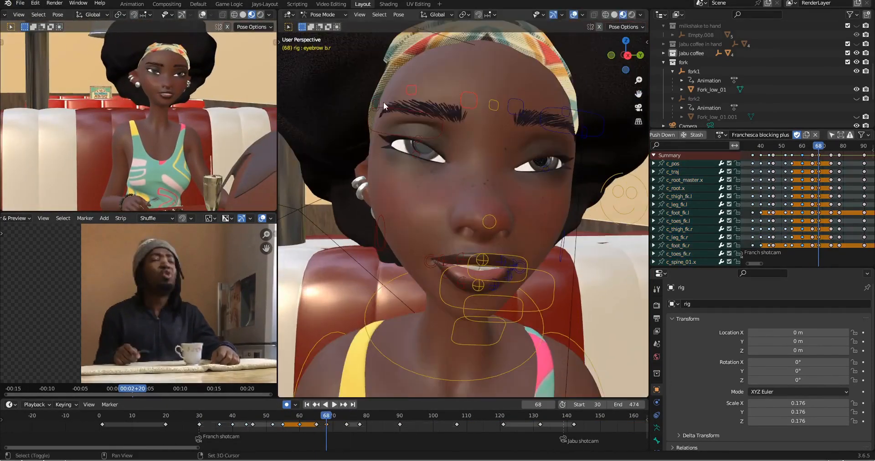
left_click(422, 208)
key("ctrl+c")
key("ctrl+shift+v")
scroll(455, 209, "down", 4)
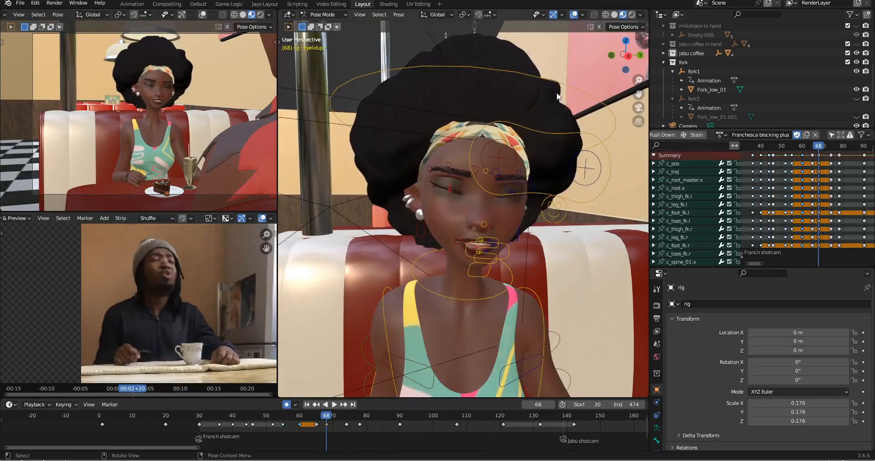
Rotate the head control about its local X axis at frame 68 and compare the pose with the adjacent keys
left_click(574, 91)
key("r")
key("x")
key("x")
left_click(588, 97)
key("Up")
mouse_move(432, 255)
middle_mouse_down()
mouse_move(537, 258)
mouse_move(444, 249)
middle_mouse_up()
key("Down")
key("Down")
key("Up")
Rotate the left shoulder control at frame 68 and save the file
scroll(451, 228, "up", 4)
left_click(454, 202)
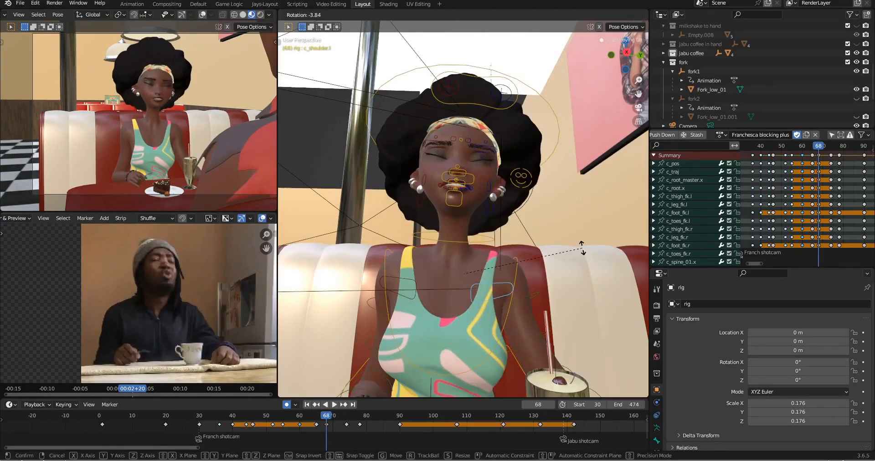
key("Down")
left_click(567, 131)
key("Up")
key("ctrl+s")
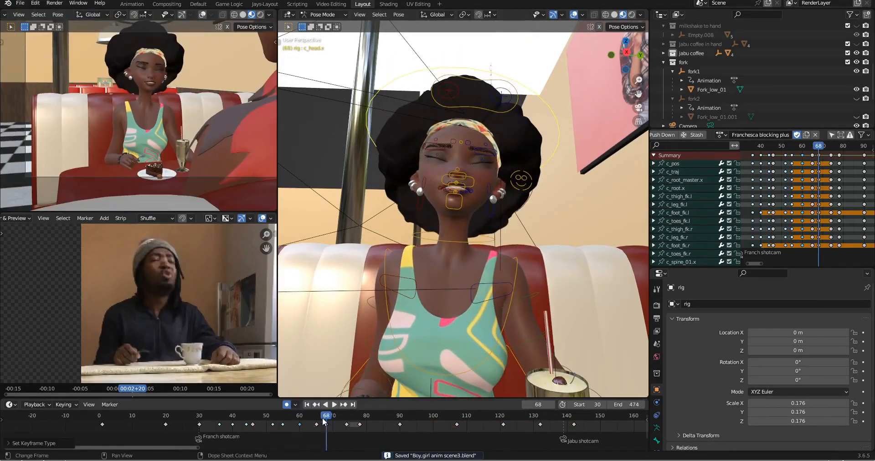
Select all rig controls and insert a keyframe for them at frame 71
key("a")
key("Up")
key("Left")
key("Left")
key("Left")
key("i")
key("Down")
key("Up")
Insert a keyframe for the right-hand IK control of the hand holding the fork, around frame 71
middle_click_drag(511, 234, 524, 91, "shift")
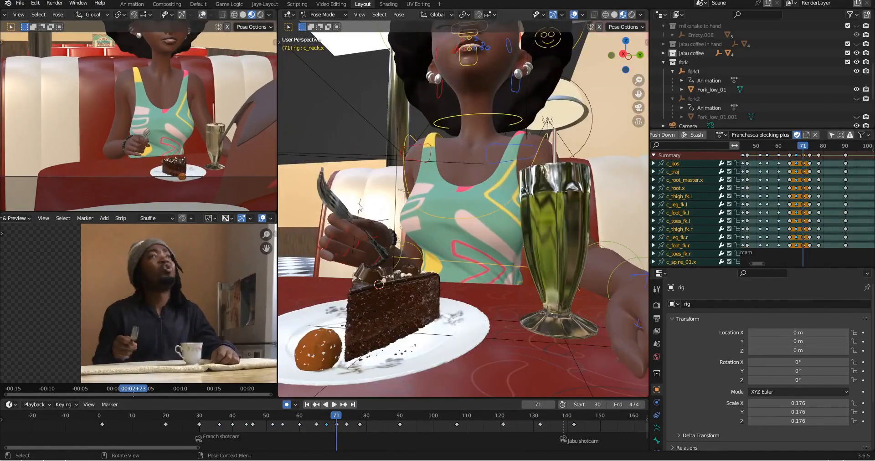
left_click(401, 246)
left_click(401, 245)
key("Down")
mouse_move(400, 246)
middle_mouse_down()
mouse_move(368, 212)
mouse_move(387, 249)
middle_mouse_up()
scroll(387, 249, "up", 2)
key("i")
key("Up")
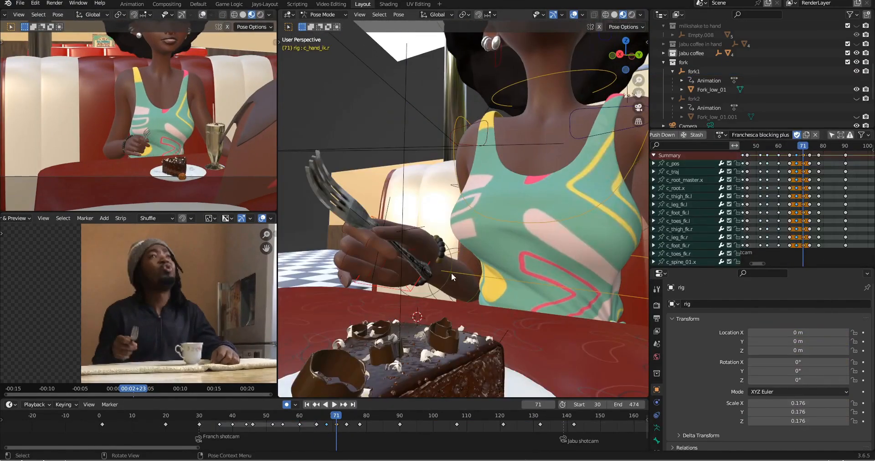
Rotate a finger control of the right hand about its local X axis at frame 71 to refine the fork grip
middle_click_drag(443, 260, 528, 251, "shift")
left_click(460, 207)
scroll(136, 145, "up", 4)
key("r")
key("x")
key("x")
left_click(510, 205)
left_click(444, 239)
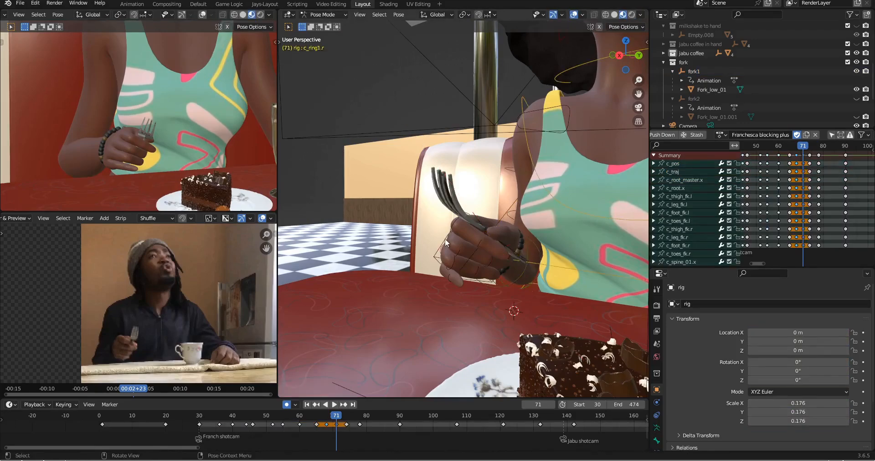
scroll(210, 171, "down", 1)
scroll(210, 170, "down", 3)
Compare the character's face and head pose between frames 71 and 74, checking the left eyebrow control
key("Up")
scroll(532, 86, "down", 3)
middle_click_drag(532, 87, 505, 89)
middle_click_drag(505, 89, 514, 230, "shift")
key("Down")
key("Up")
key("Down")
scroll(470, 231, "up", 5)
left_click(580, 238)
scroll(211, 126, "down", 1)
scroll(470, 231, "down", 5)
key("Up")
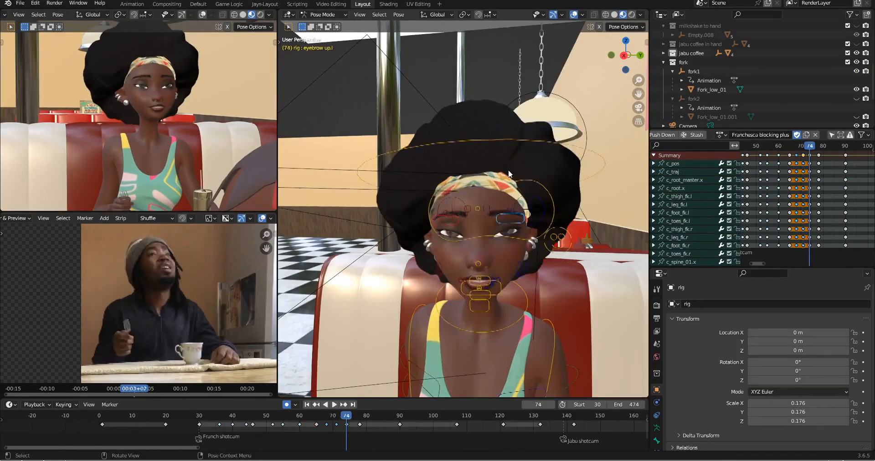
key("Down")
key("Up")
key("Down")
Rotate the lower spine control about its local X axis at frame 74, judging the posture from the side
scroll(509, 220, "down", 5)
middle_click_drag(449, 248, 544, 264)
left_click(528, 341)
key("Up")
key("r")
key("x")
key("x")
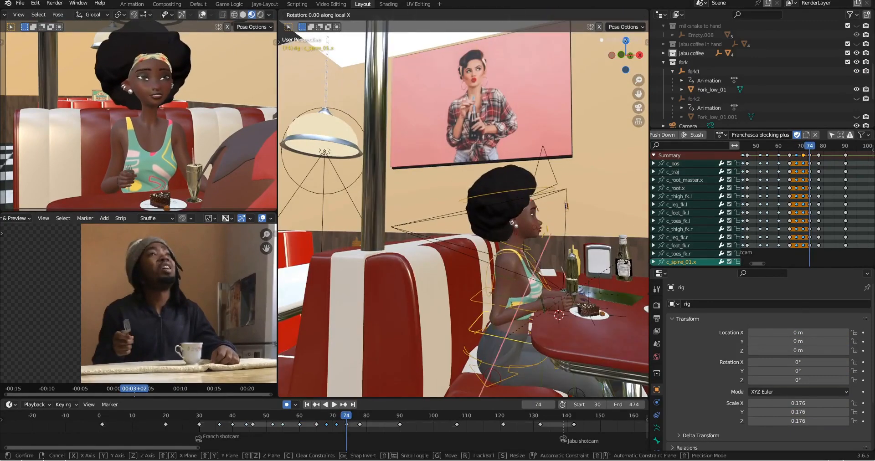
Select the head control in a front view at frame 74 and save the scene file
middle_click_drag(589, 249, 487, 255)
scroll(488, 255, "up", 2)
key("Up")
left_click(515, 182)
left_click(20, 3)
left_click(32, 61)
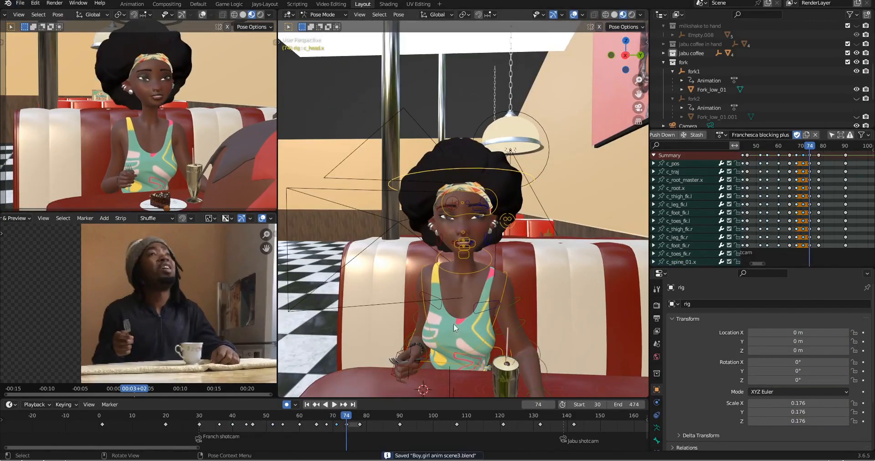
Adjust the lower spine control at frame 78 from a side view and save the scene file
middle_click_drag(453, 324, 526, 348)
key("Up")
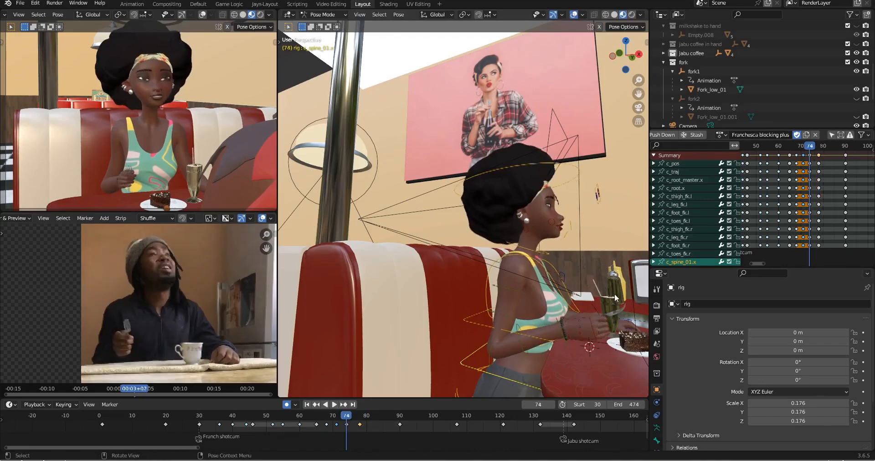
key("Up")
key("Down")
middle_click_drag(614, 296, 488, 341)
key("Up")
left_click(20, 4)
left_click(32, 61)
Insert a keyframe for all rig controls at frame 83
scroll(410, 361, "down", 3)
key("Right")
key("Right")
key("Right")
key("Right")
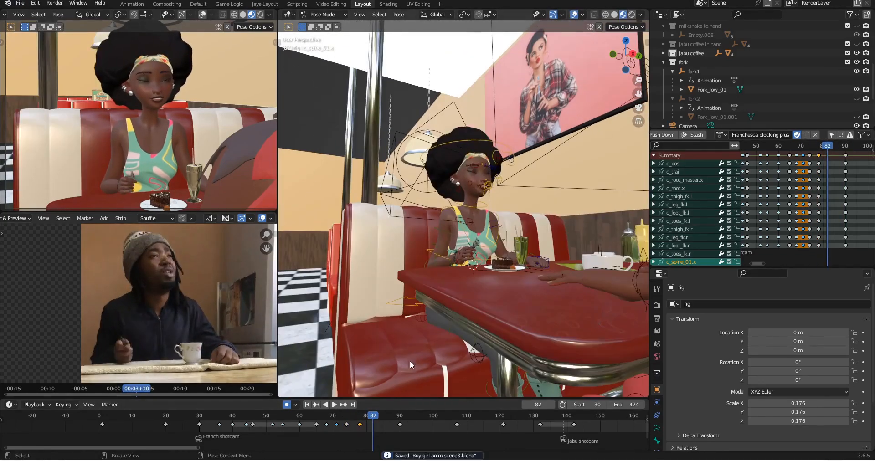
left_click(376, 422)
key("a")
key("i")
Move the right-hand control of the hand holding the fork to a new position at frame 83
middle_click_drag(510, 274, 456, 288)
scroll(456, 288, "up", 4)
left_click(412, 283)
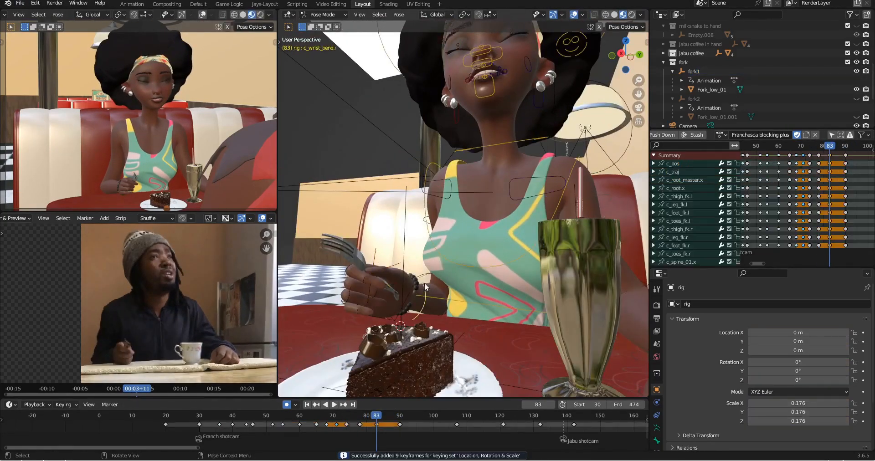
key("g")
left_click(424, 282)
middle_click_drag(487, 261, 580, 318)
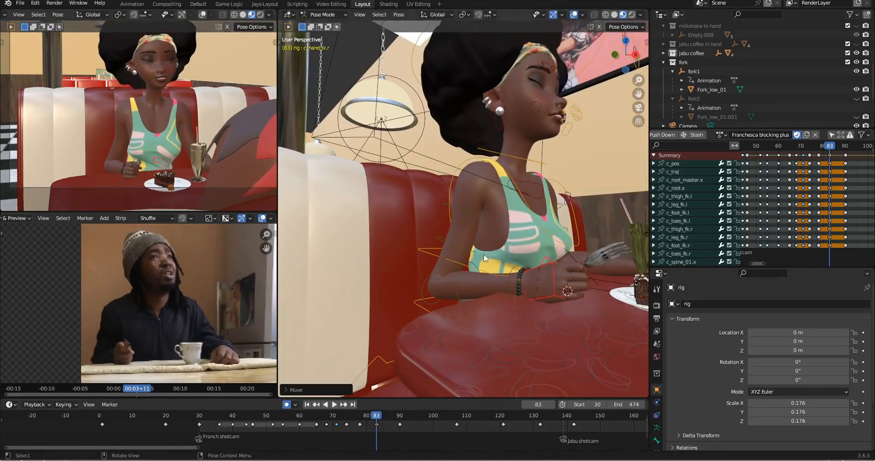
Refine the right hand and fork pose at frame 83, comparing it with the neighbouring keyframe
left_click(581, 281)
key("Up")
key("ctrl+c")
key("Down")
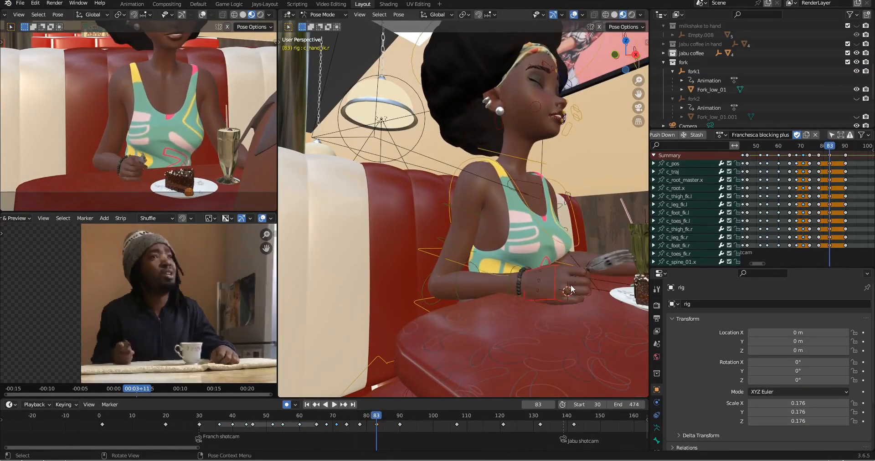
key("Up")
key("Down")
key("Escape")
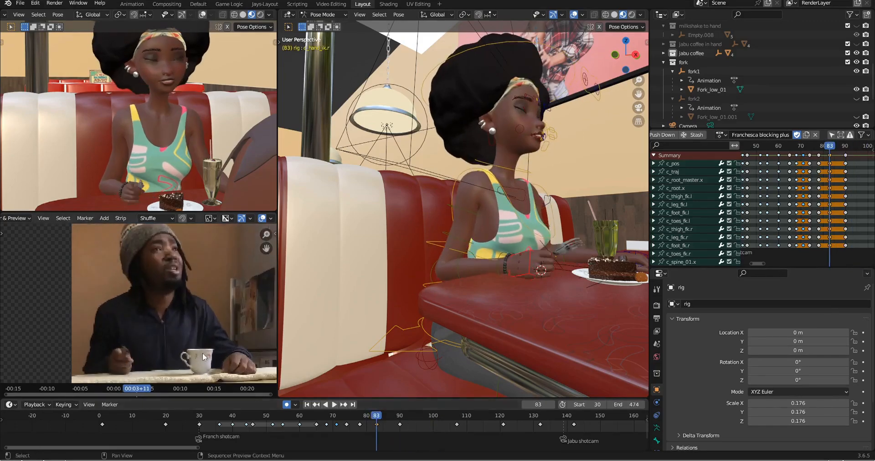
Compare the pose at frame 83 with the surrounding frames and the reference video, trying a small control rotation
left_click_drag(394, 417, 443, 421)
key("Down")
key("Down")
key("Down")
middle_click_drag(596, 250, 541, 253)
key("Up")
left_click(572, 64)
key("r")
left_click(565, 87)
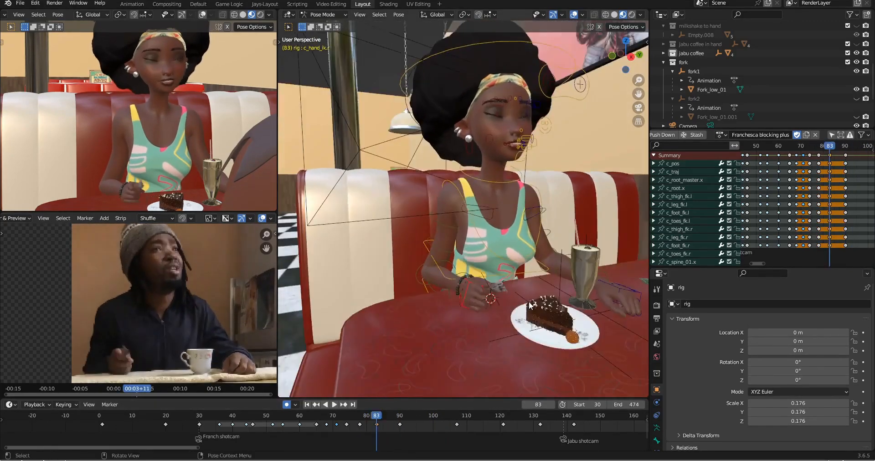
scroll(463, 208, "up", 3)
key("Up")
key("Down")
key("Down")
scroll(463, 209, "down", 5)
Copy the head control's pose from frame 90 to frame 83
key("Up")
middle_click_drag(542, 98, 514, 109)
left_click(484, 120)
key("ctrl+c")
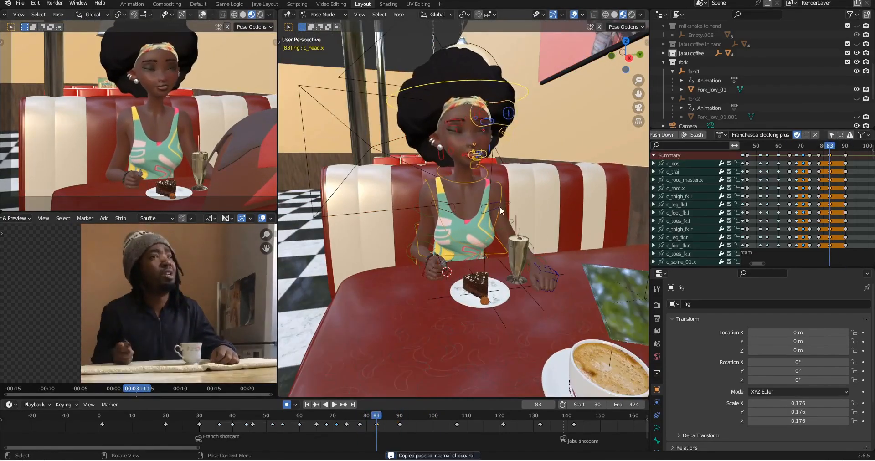
key("Down")
Copy the facial controls' pose from frame 78 to frame 83 so her eyes are open
scroll(469, 219, "up", 5)
scroll(460, 205, "down", 4)
scroll(479, 222, "up", 4)
key("ctrl+c")
key("Up")
key("Up")
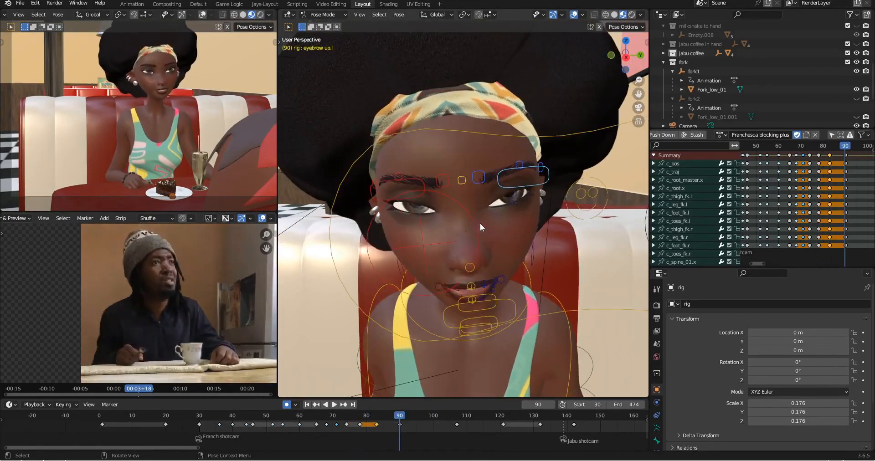
Compare the facial expression and head pose across the keyframes leading up to frame 90
key("Down")
scroll(138, 303, "down", 2)
key("Down")
key("Down")
key("Down")
scroll(138, 116, "down", 1)
key("Up")
key("Up")
key("Up")
key("Up")
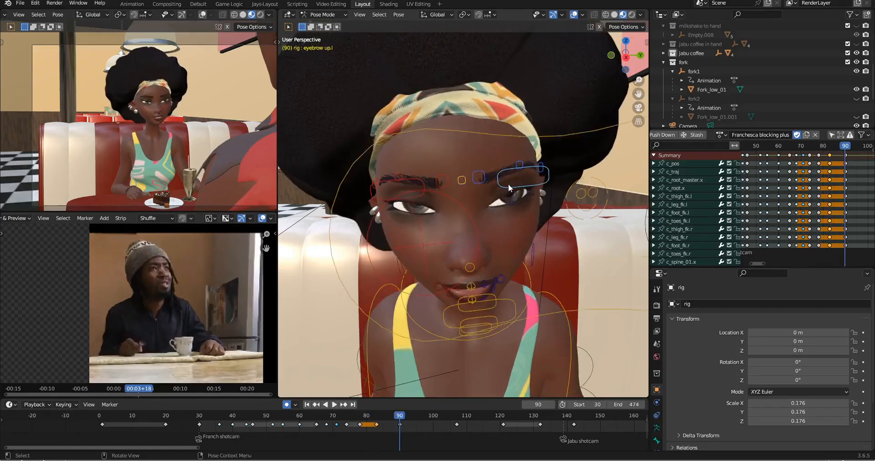
key("Down")
Rotate the head control at frames 83 and 78 to refine the head turn between frames 74 and 90
left_click(568, 168)
middle_click_drag(511, 193, 522, 182)
scroll(522, 182, "down", 4)
scroll(138, 117, "up", 1)
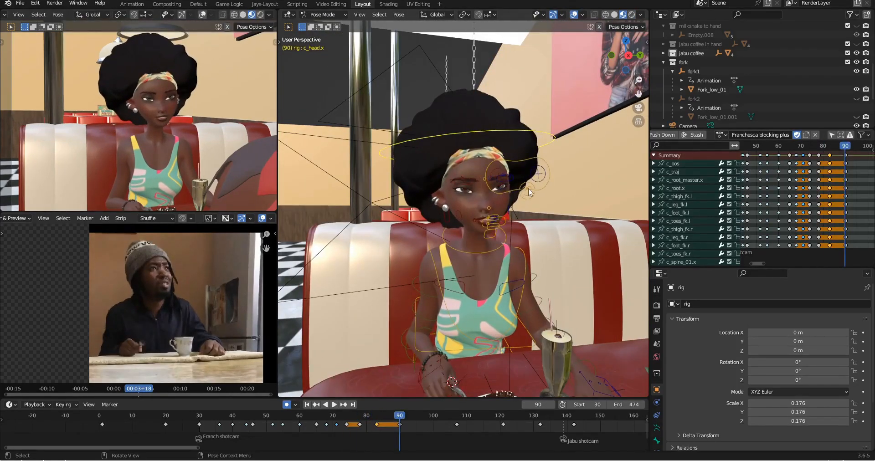
key("Down")
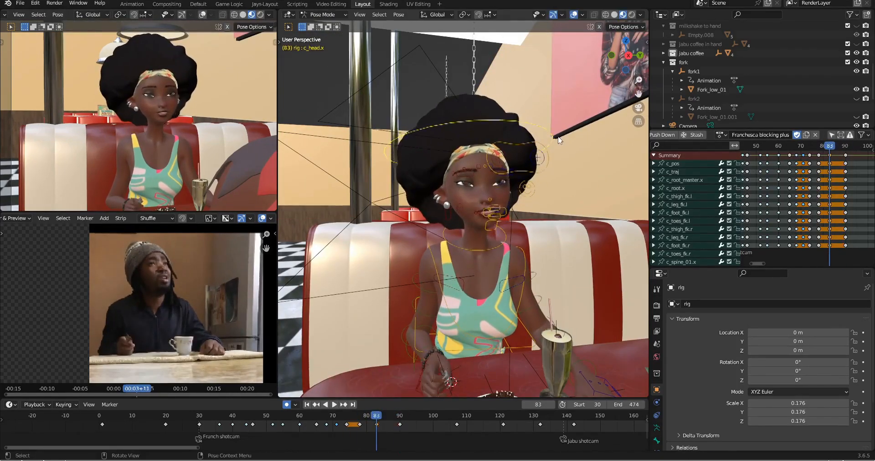
left_click(578, 137)
key("Down")
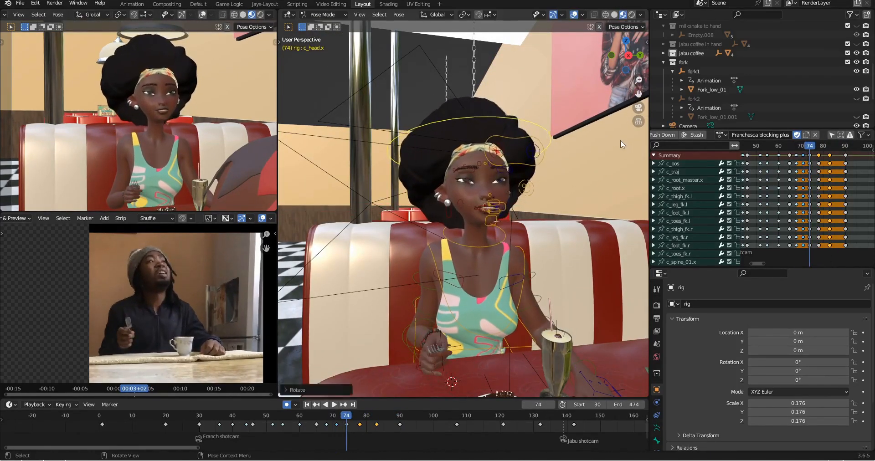
key("Down")
key("Up")
key("Up")
key("Up")
key("Up")
Change the keyframes at frame 83 to the Breakdown type
left_click(829, 155)
key("r")
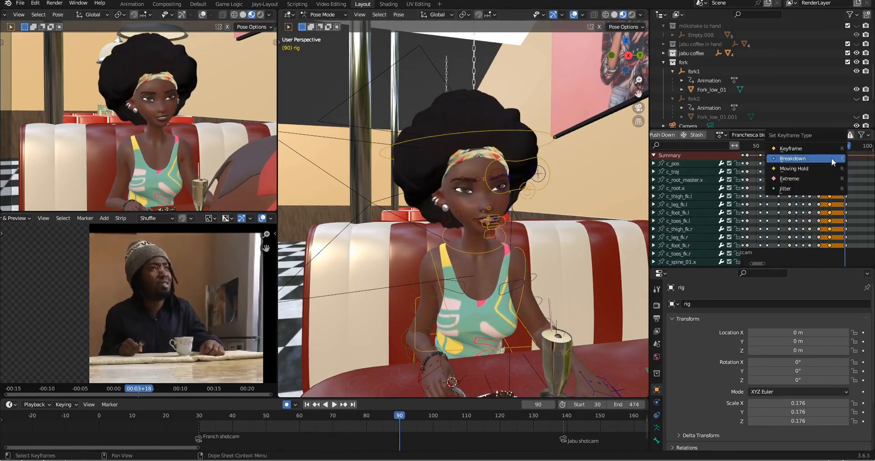
left_click(833, 158)
Review the head motion through the keyframes around frame 83 in the shot camera view
key("Down")
key("Down")
key("Down")
middle_click_drag(150, 123, 133, 129, "shift")
key("Down")
scroll(129, 105, "down", 3)
scroll(128, 105, "up", 3)
key("Up")
key("Up")
key("Down")
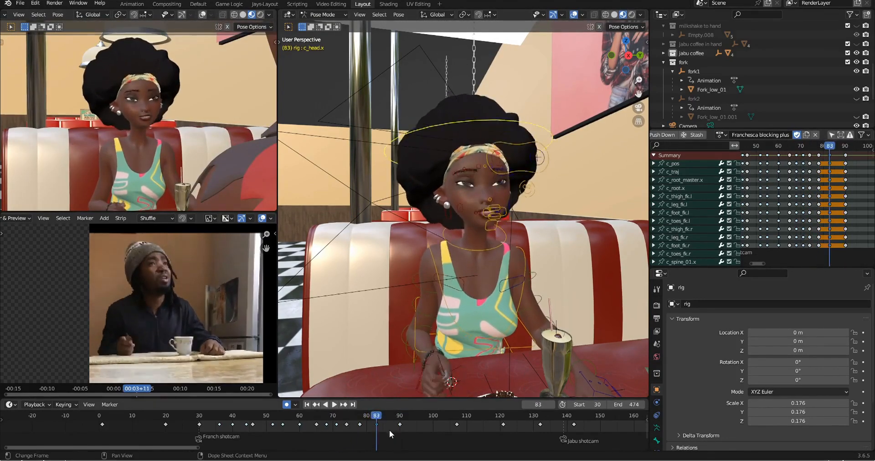
Insert a keyframe for all rig controls at frame 87 and compare it with the preceding keys
left_click(390, 432)
scroll(458, 255, "down", 1)
middle_click_drag(268, 206, 269, 174, "shift")
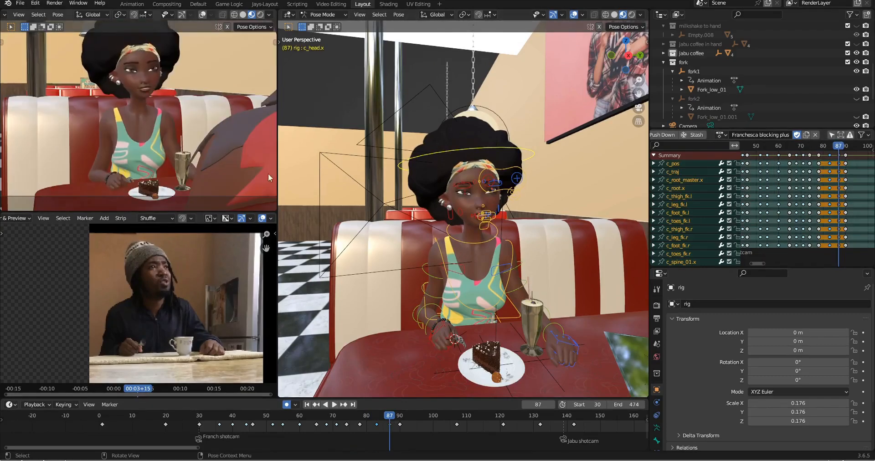
key("Down")
key("Down")
key("Up")
key("Up")
Copy the selected facial controls' pose from frame 90 and paste it at frame 87
middle_click_drag(476, 225, 429, 219)
left_click_drag(404, 191, 465, 228)
key("ctrl+c")
key("Down")
key("ctrl+v")
scroll(465, 231, "up", 1)
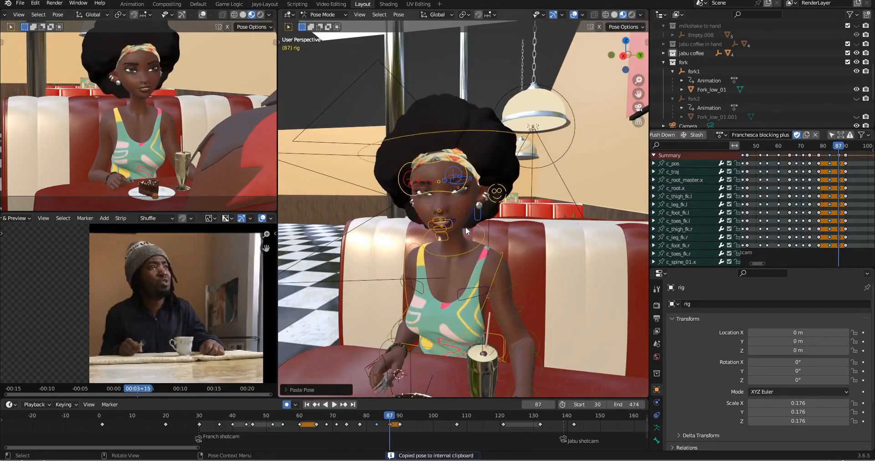
Change the keyframes at frame 87 to the Breakdown type and save the scene file
left_click(807, 159)
left_click(510, 136)
key("Up")
key("ctrl+s")
Insert a keyframe for all rig controls at frame 96
scroll(440, 430, "down", 1)
key("Down")
left_click_drag(401, 426, 412, 418)
key("i")
Copy the rig pose from frame 90 and paste it at frame 96
key("Up")
key("Down")
key("Down")
key("ctrl+c")
key("Up")
key("ctrl+v")
middle_click_drag(489, 272, 418, 276)
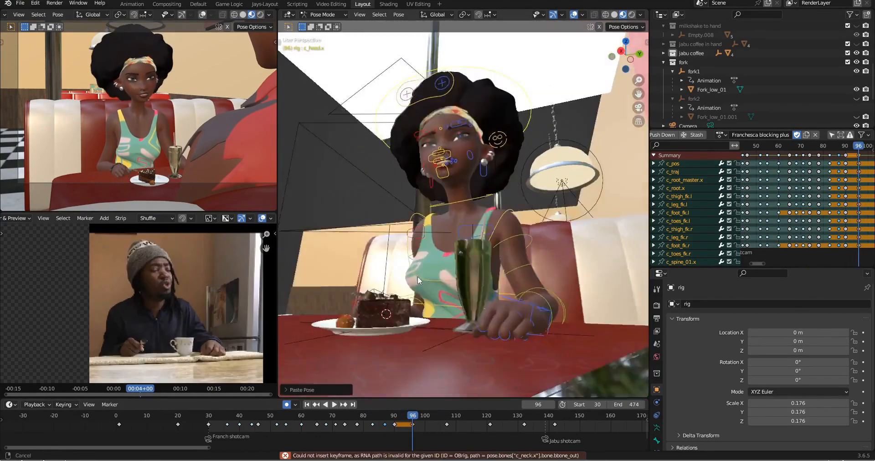
Select the right wrist and hand controls of the hand holding the fork at frame 96
scroll(417, 276, "up", 4)
left_click(428, 278)
scroll(428, 278, "up", 3)
left_click(35, 3)
left_click(59, 119)
left_click(344, 331)
left_click(364, 334)
scroll(520, 317, "down", 5)
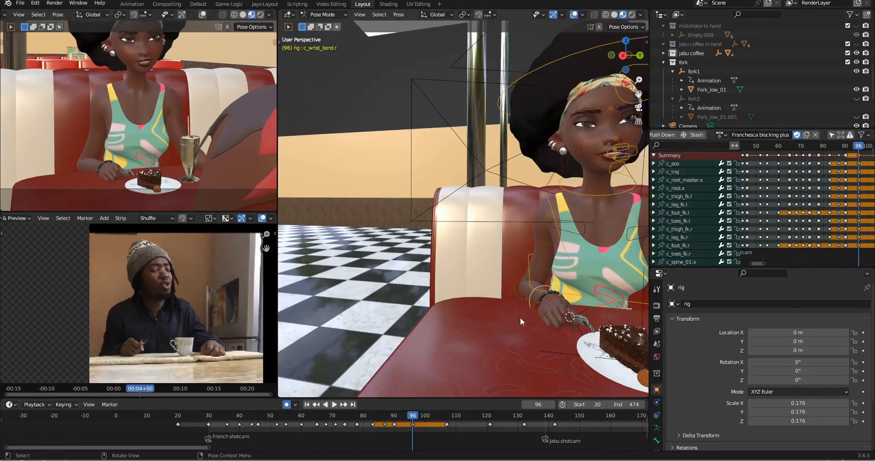
Rotate the right-hand IK control about the global Y axis at frame 96, comparing it with frame 90
middle_click_drag(520, 317, 591, 267)
key("Down")
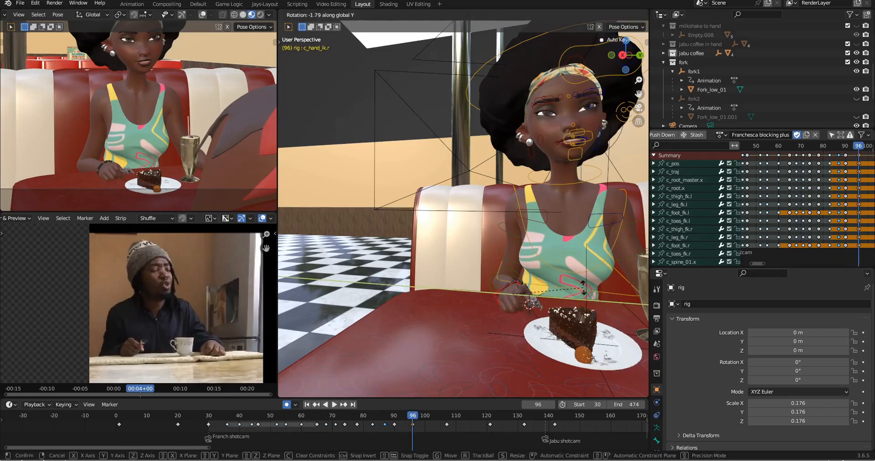
key("Escape")
key("Down")
key("ctrl+c")
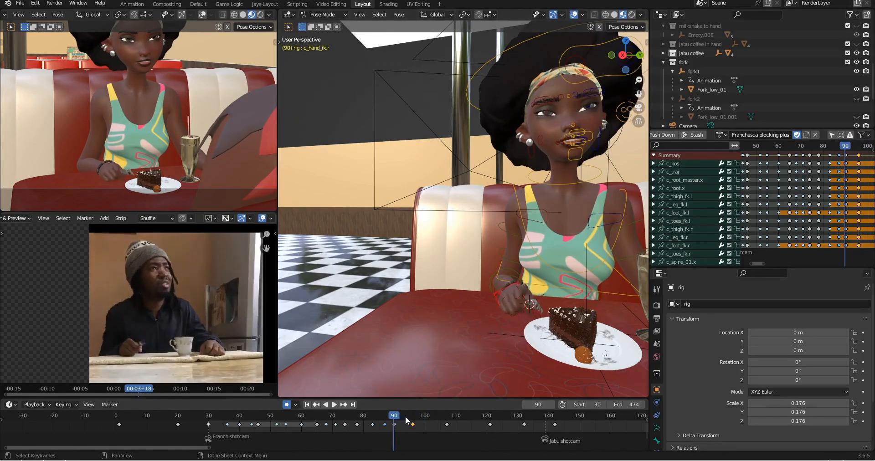
left_click(528, 291)
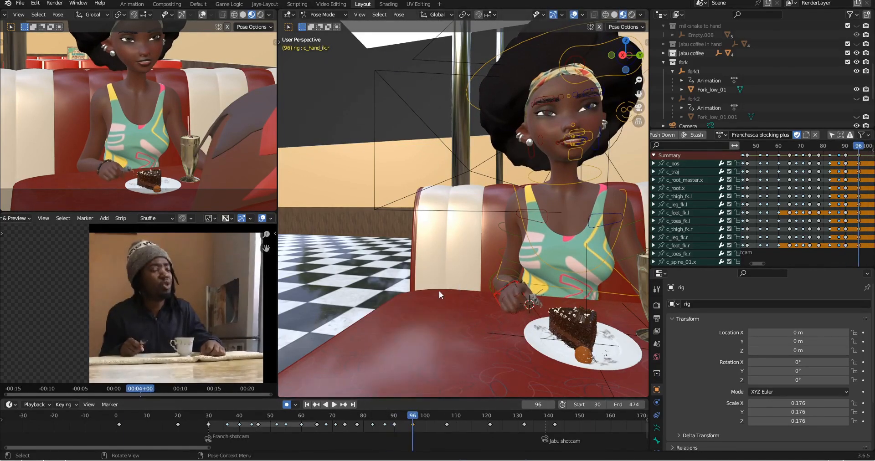
Close the eyelids at frame 96, pasting one upper eyelid's pose mirrored onto the other eye
middle_click_drag(439, 291, 443, 252)
left_click(573, 227)
left_click(594, 228)
scroll(444, 253, "up", 7)
left_click(524, 270)
key("ctrl+c")
key("ctrl+shift+v")
scroll(524, 269, "down", 6)
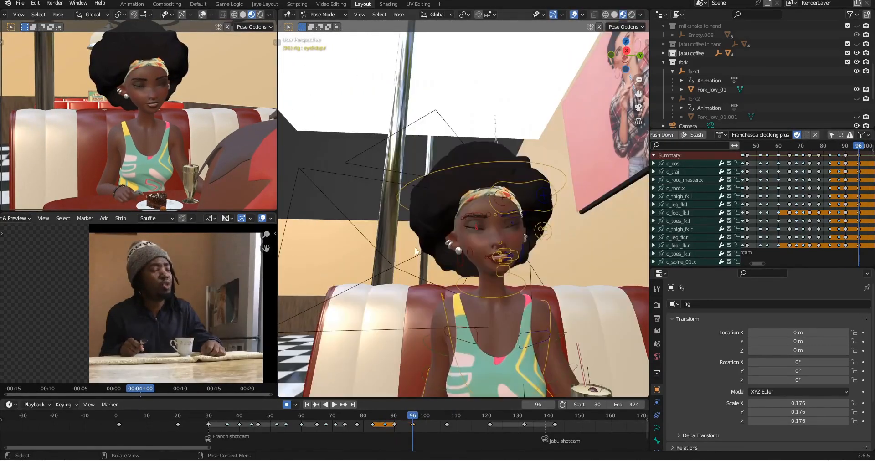
Key the whole rig's location, rotation and scale at frame 102 and save the file
left_click_drag(397, 415, 430, 415)
key("a")
key("i")
left_click(20, 3)
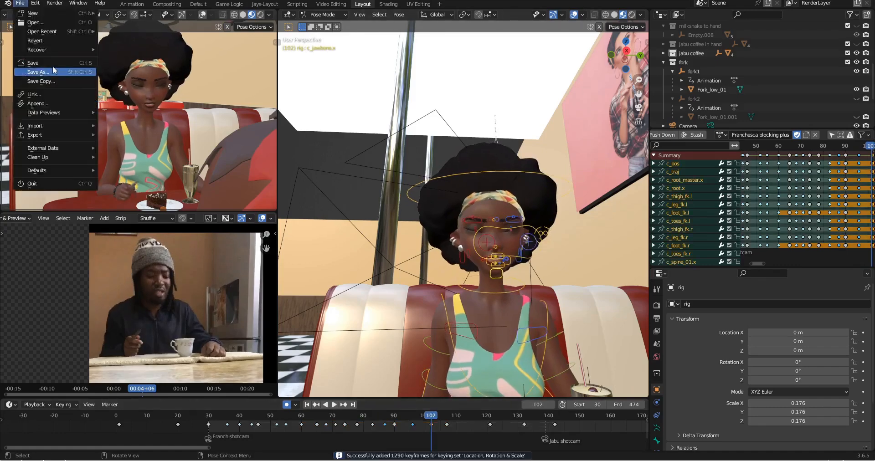
left_click(53, 63)
Select the head control and the right-hand IK control at frame 102, comparing their poses with the neighbouring keyframes
middle_click_drag(519, 168, 526, 187)
left_click(526, 183)
scroll(145, 319, "up", 3)
scroll(145, 320, "up", 1)
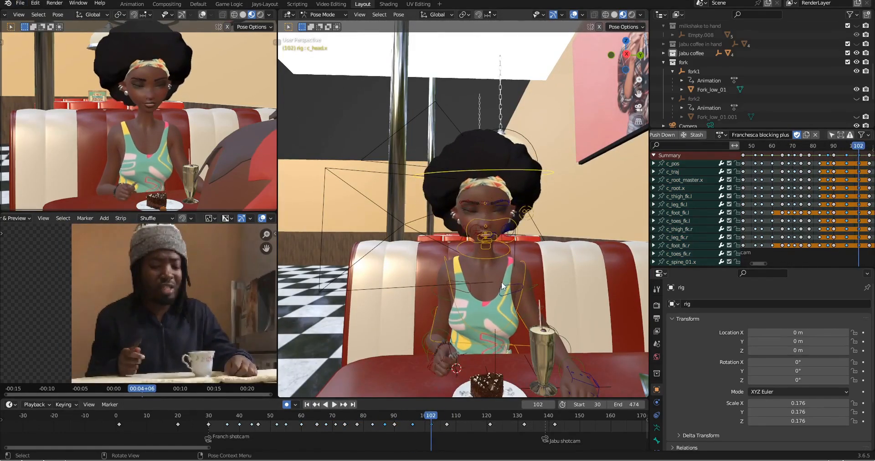
key("Up")
middle_click_drag(502, 283, 428, 268, "shift")
scroll(429, 260, "up", 5)
left_click(412, 262)
left_click(413, 262)
key("Up")
key("Down")
key("Down")
scroll(485, 238, "down", 3)
Save the file and key the whole rig at frame 114
left_click(455, 415)
scroll(456, 417, "down", 2)
scroll(151, 136, "down", 2)
left_click(20, 3)
left_click(32, 63)
left_click_drag(436, 415, 440, 416)
key("a")
key("i")
Compare the frame 114 pose with the neighbouring keyframes, select a torso control and save the file
scroll(180, 138, "up", 2)
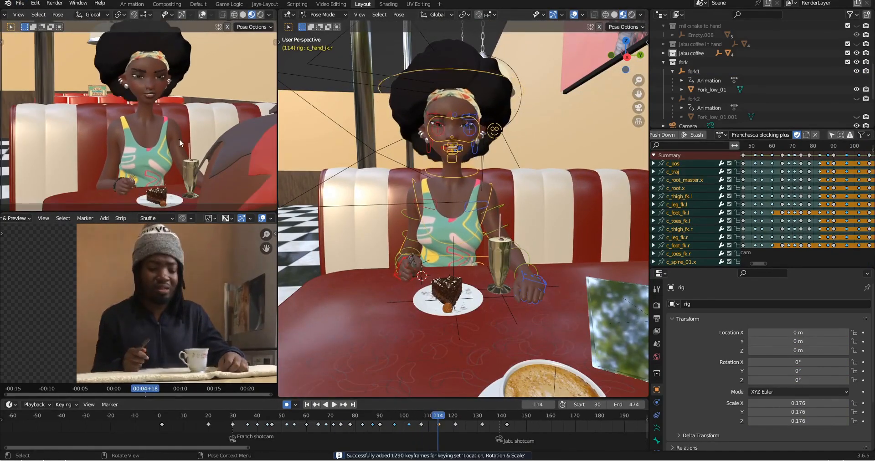
key("Up")
key("Down")
middle_click_drag(429, 255, 455, 255)
scroll(461, 195, "up", 4)
key("alt+a")
left_click(402, 235)
key("Down")
key("Up")
key("Up")
left_click(20, 3)
left_click(33, 63)
Key the whole rig again at frame 114 and copy the lower spine control's pose
key("Down")
scroll(496, 202, "down", 6)
key("a")
key("i")
middle_click_drag(410, 219, 497, 241)
left_click(455, 274)
key("ctrl+c")
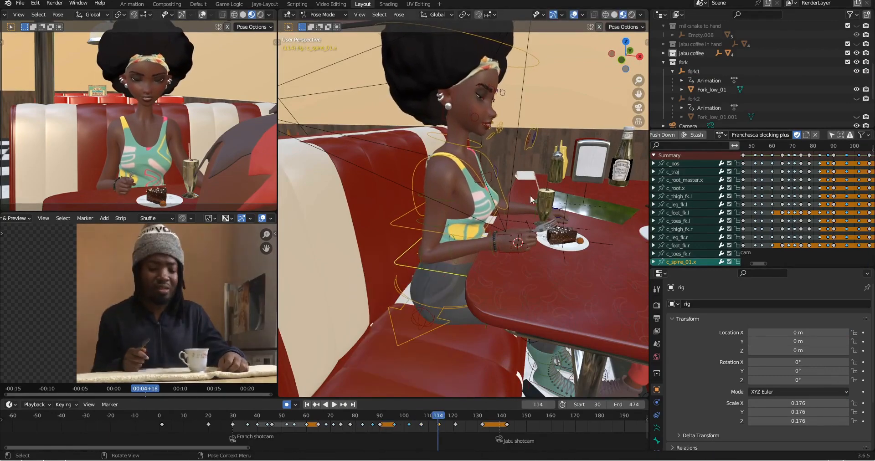
Select the head control, compare frames 114 and 121, mark the frame 114 keys as breakdowns and save the file
middle_click_drag(530, 199, 460, 190)
middle_click_drag(510, 91, 522, 139, "shift")
left_click(540, 107)
key("Up")
key("Up")
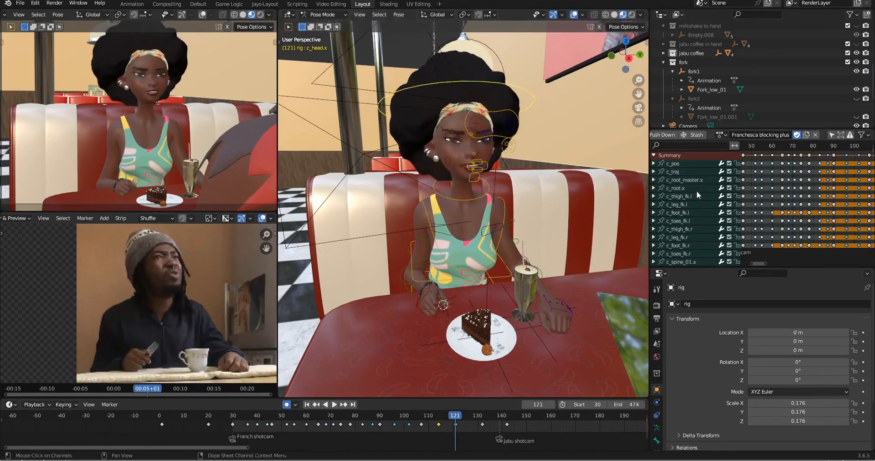
key("Down")
scroll(801, 195, "down", 4)
key("r")
key("b")
left_click(20, 3)
left_click(32, 61)
Key the whole rig at frame 118, three frames before the key at 121
left_click(449, 415)
key("Up")
key("Left")
key("Left")
key("Left")
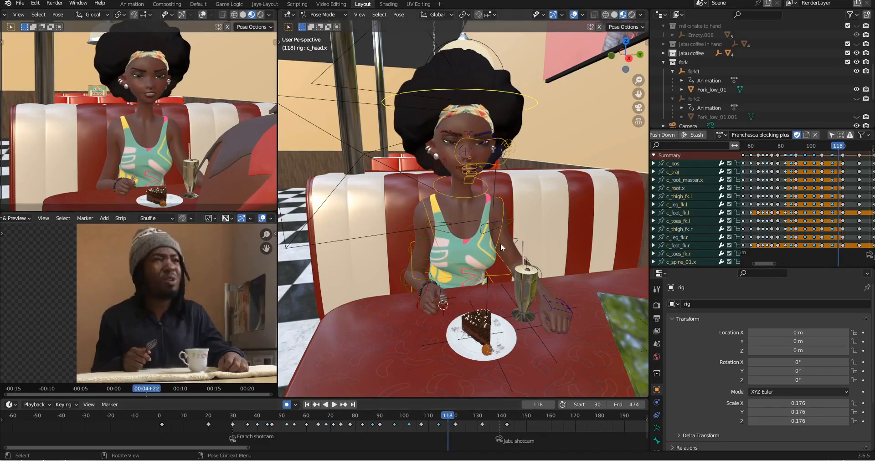
key("a")
key("i")
Copy the head control's pose from frame 121, paste it at frame 118 and rotate the head about the Z axis
left_click(507, 132)
key("Up")
key("ctrl+c")
key("Down")
key("ctrl+v")
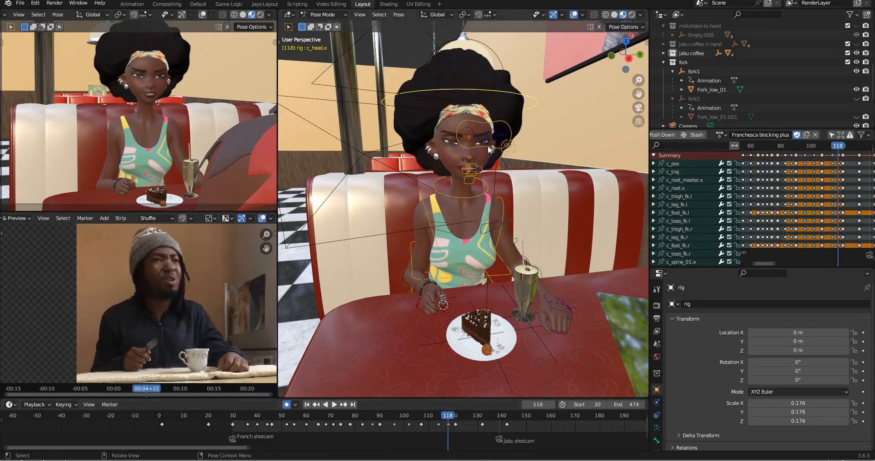
key("r")
key("z")
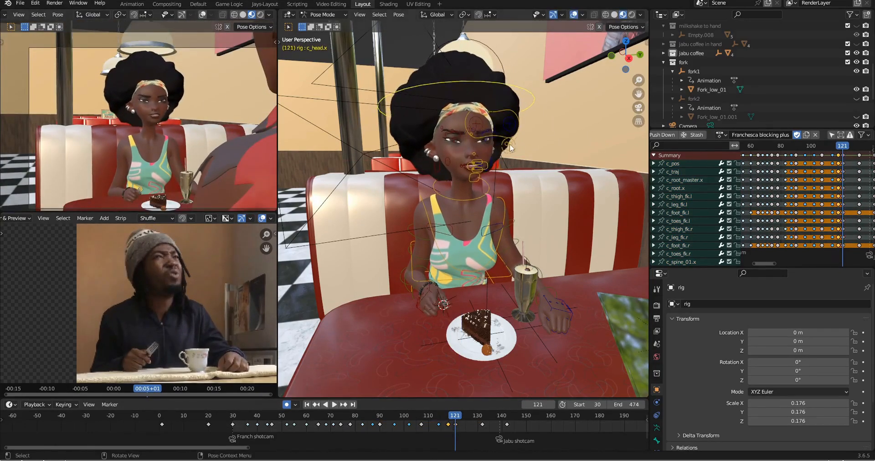
Rotate the head control about the Y axis at frame 132
scroll(222, 146, "up", 3)
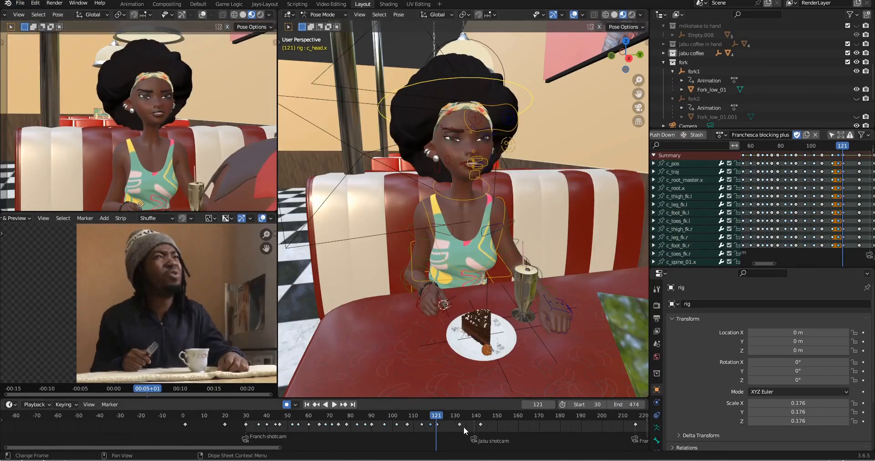
left_click(457, 424)
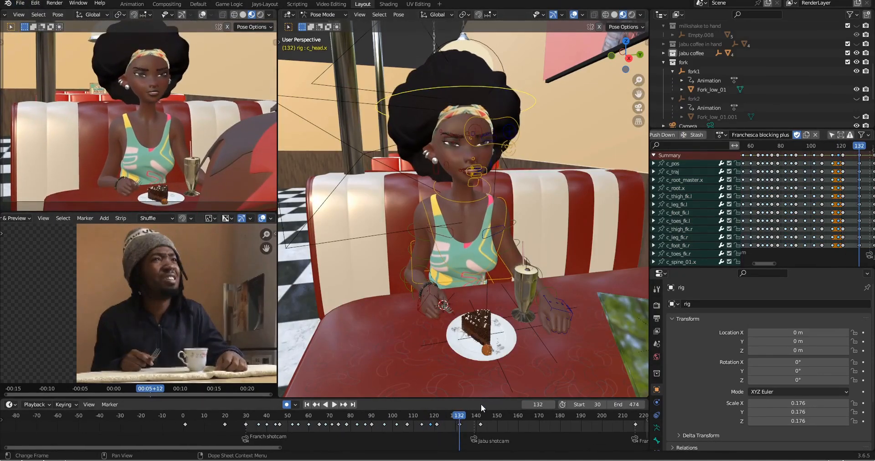
scroll(230, 241, "down", 1)
key("r")
key("y")
left_click(563, 136)
Copy the pose of all rig controls and paste it at frame 126, checking it against frame 121
mouse_move(457, 416)
left_mouse_down()
mouse_move(436, 417)
mouse_move(447, 420)
left_mouse_up()
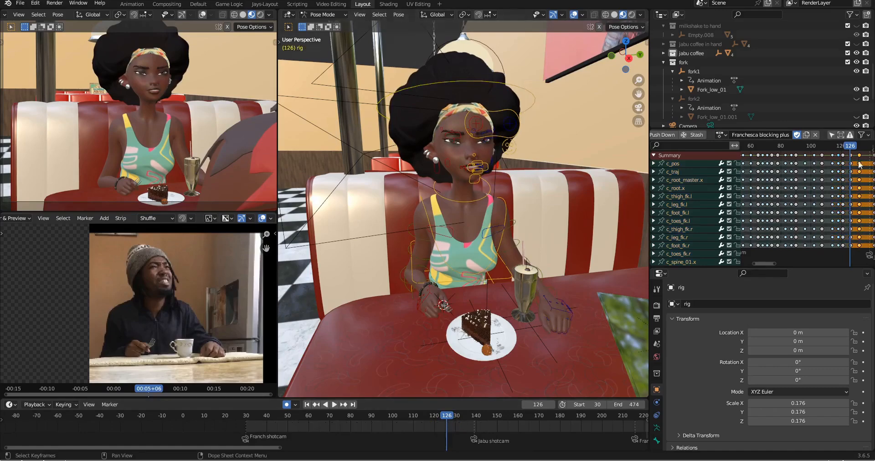
scroll(515, 198, "down", 3)
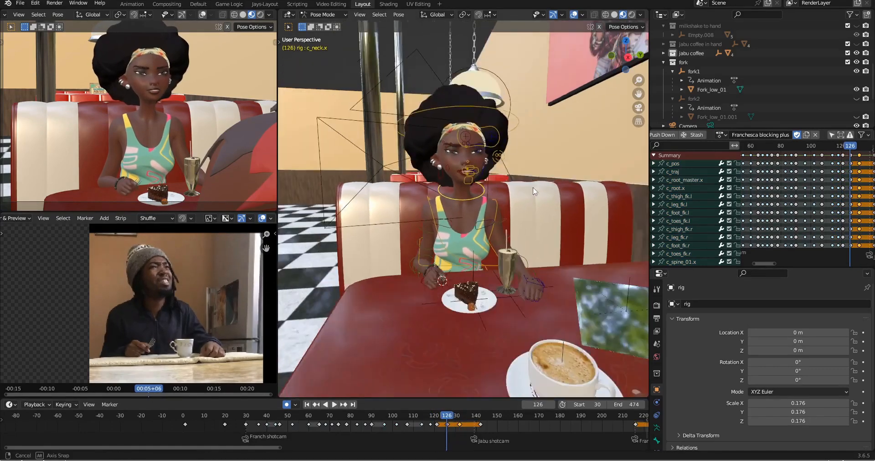
key("a")
scroll(516, 198, "up", 4)
middle_click_drag(516, 197, 421, 248)
key("ctrl+c")
key("Up")
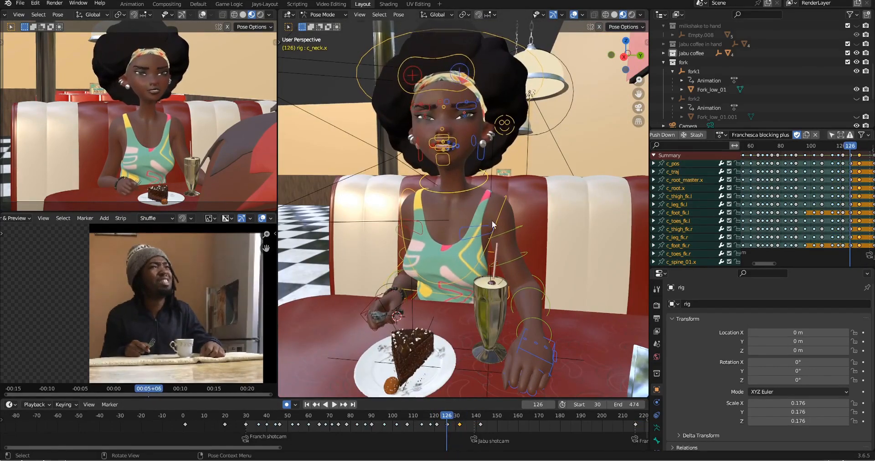
key("Down")
middle_click_drag(515, 196, 524, 259)
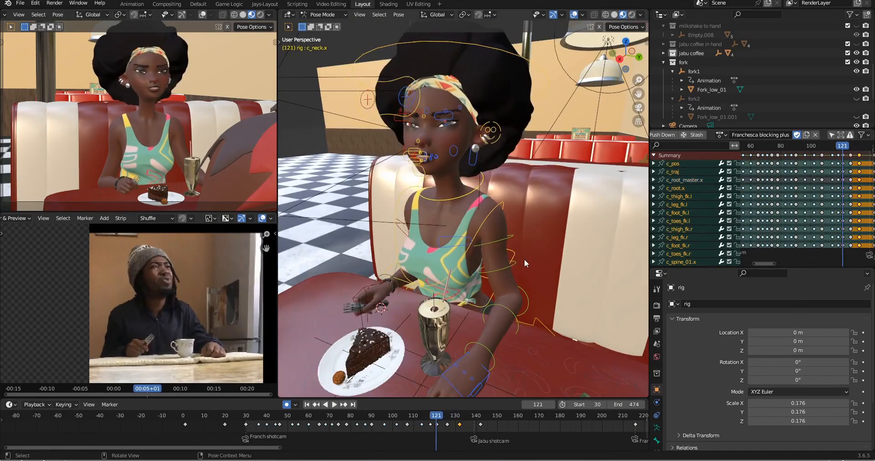
left_click_drag(436, 417, 447, 417)
key("ctrl+v")
Compare the woman's pose at frame 126 with the poses at the neighbouring keyframes
left_click(412, 282)
mouse_move(437, 211)
middle_mouse_down()
mouse_move(528, 191)
mouse_move(430, 205)
middle_mouse_up()
key("Up")
key("Up")
key("Down")
key("Down")
key("Up")
key("Up")
Mark the rig's keys at frame 126 as breakdowns and save the file
left_click(850, 155)
key("r")
key("Down")
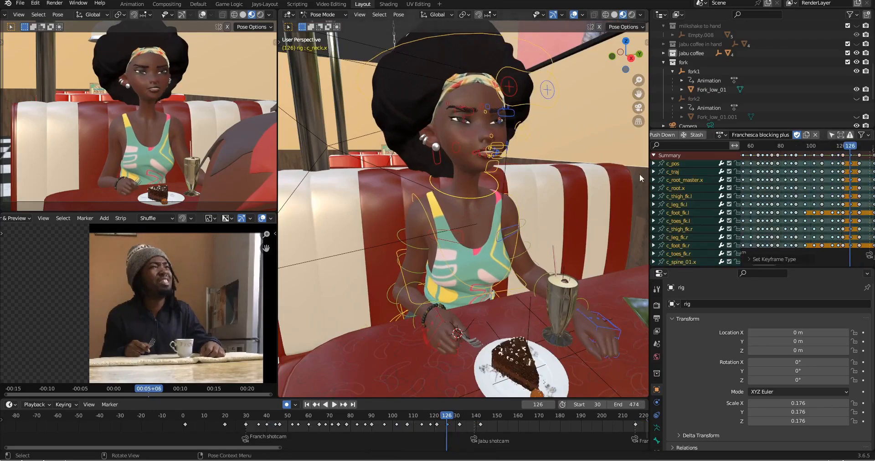
key("ctrl+s")
Go to frame 216 at the start of the second Franch shotcam section and save the file
key("Up")
left_click_drag(470, 421, 635, 422)
middle_click_drag(524, 205, 547, 210)
left_click(20, 3)
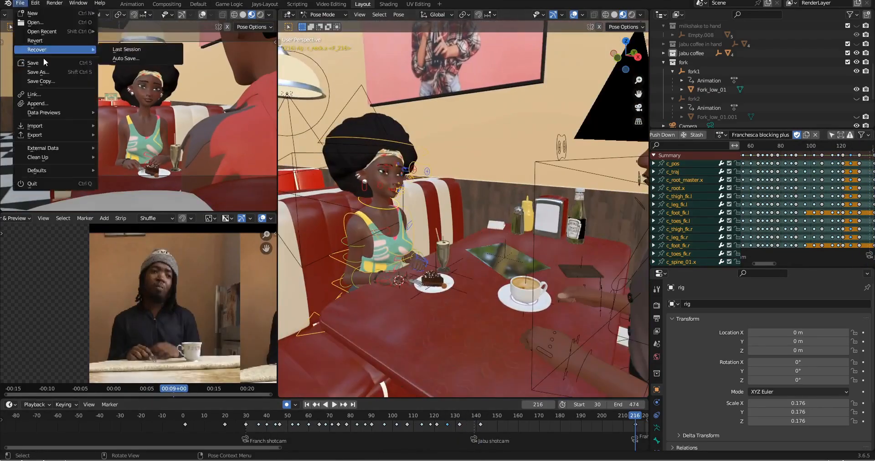
left_click(45, 62)
Key the whole rig at frame 220
middle_click_drag(638, 440, 361, 442)
scroll(361, 441, "up", 3)
left_click(504, 207)
left_click(333, 418)
key("a")
key("i")
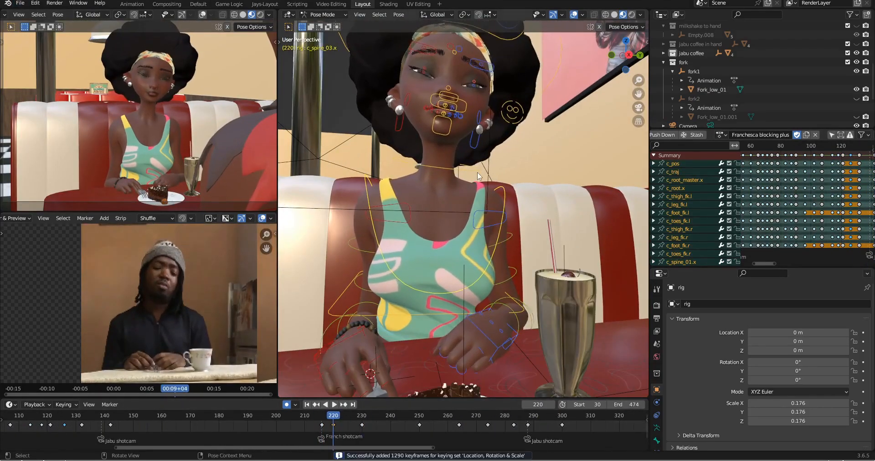
Copy the selected control's pose at frame 220 and move another upper-body control to adjust the pose
left_click(420, 310)
middle_click_drag(477, 172, 537, 246)
left_click(450, 309)
key("ctrl+c")
left_click(526, 219)
key("g")
left_click(565, 219)
Examine the frame 220 pose from several angles, selecting hand and head controls and comparing it with the next keyframe
middle_click_drag(565, 209, 444, 212)
scroll(444, 212, "down", 1)
left_click_drag(398, 98, 519, 219)
middle_click_drag(458, 253, 451, 273)
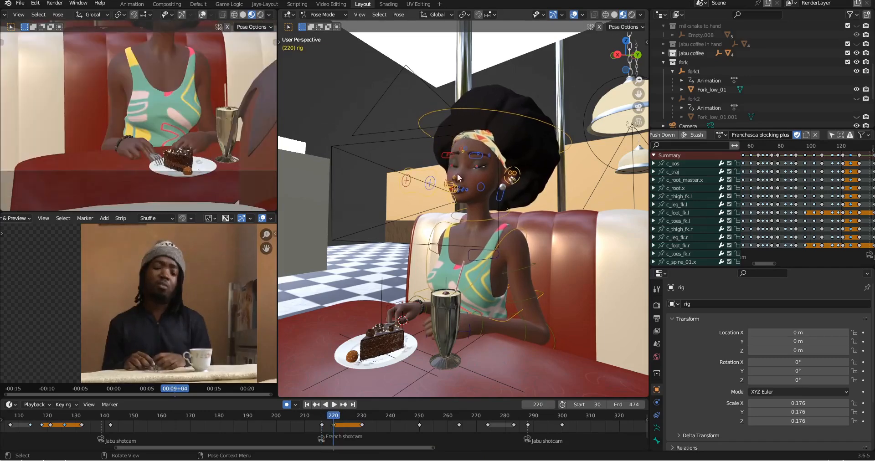
left_click(411, 312)
middle_click_drag(411, 313, 568, 267)
key("Up")
mouse_move(444, 289)
middle_mouse_down()
mouse_move(547, 283)
mouse_move(456, 281)
middle_mouse_up()
left_click(506, 137)
middle_click_drag(830, 195, 747, 195)
scroll(770, 196, "up", 1)
Check frame 220 against its neighbouring keyframes and copy the upper spine control's pose there
key("Down")
key("Down")
key("Up")
scroll(387, 303, "up", 1)
left_click(412, 282)
key("ctrl+c")
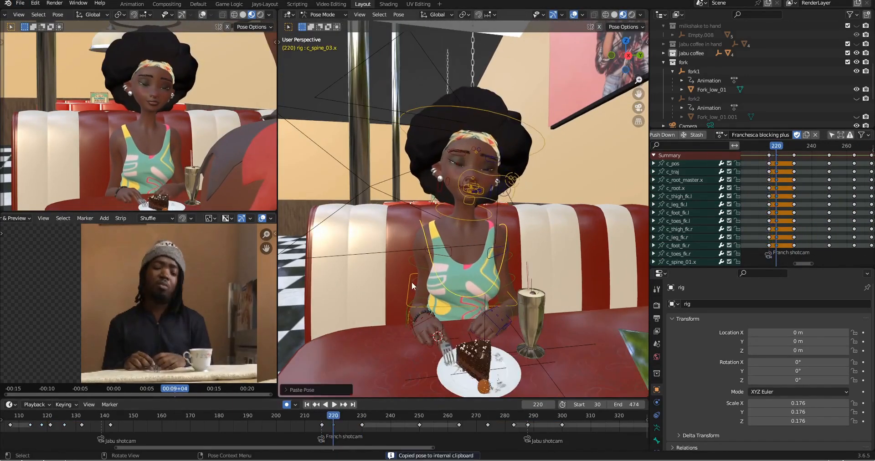
Key the whole rig at frame 225 and compare the pose with the key at frame 230
key("Up")
key("Left")
key("Left")
key("Left")
key("Left")
key("Left")
key("a")
key("i")
key("Up")
key("Down")
Select the head control, paste the copied pose at frame 225 and save the file
left_click(543, 136)
key("ctrl+v")
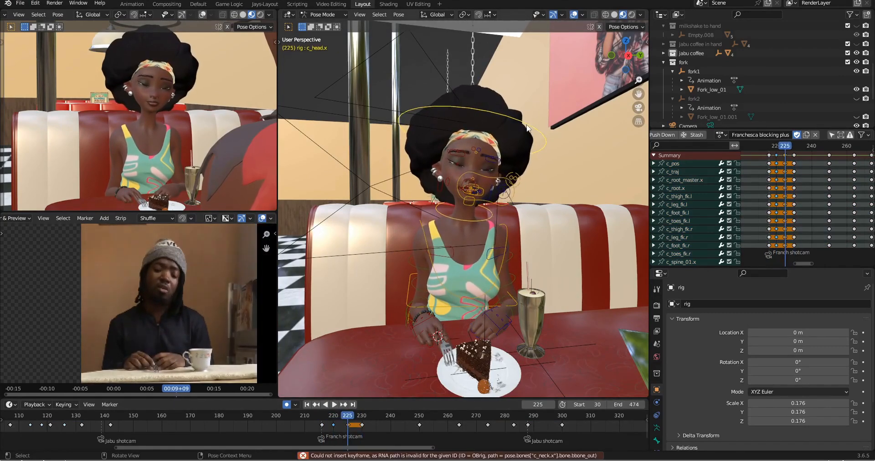
left_click(783, 164)
key("ctrl+s")
key("Up")
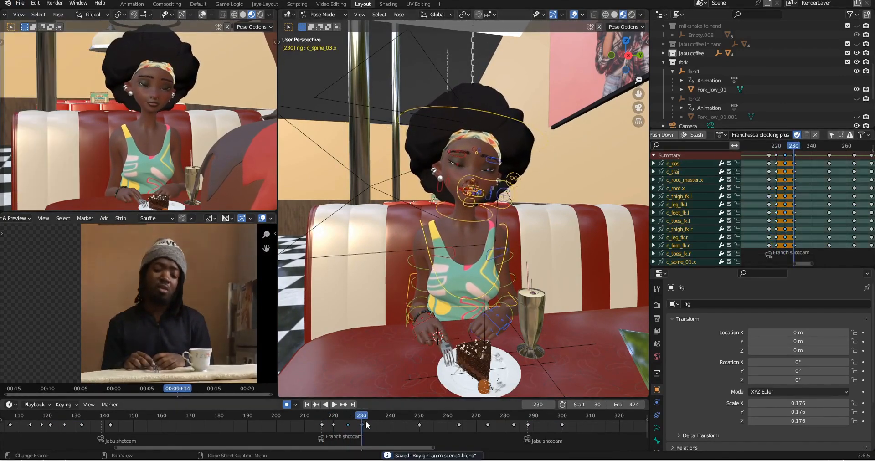
Copy the upper spine control's pose from frame 250 and paste it at frame 235
key("Up")
middle_click_drag(491, 227, 498, 222)
key("ctrl+c")
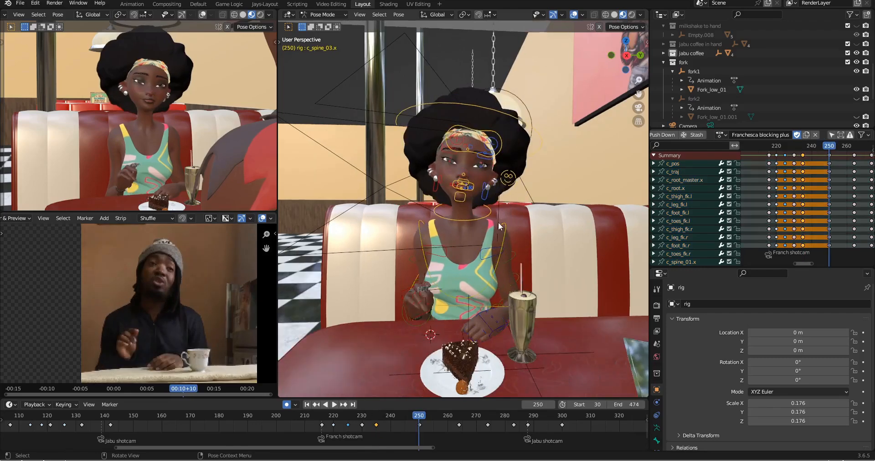
key("Down")
key("ctrl+v")
Rotate the head control at frame 235 about its local X axis and check it against the preceding frames
left_click(519, 128)
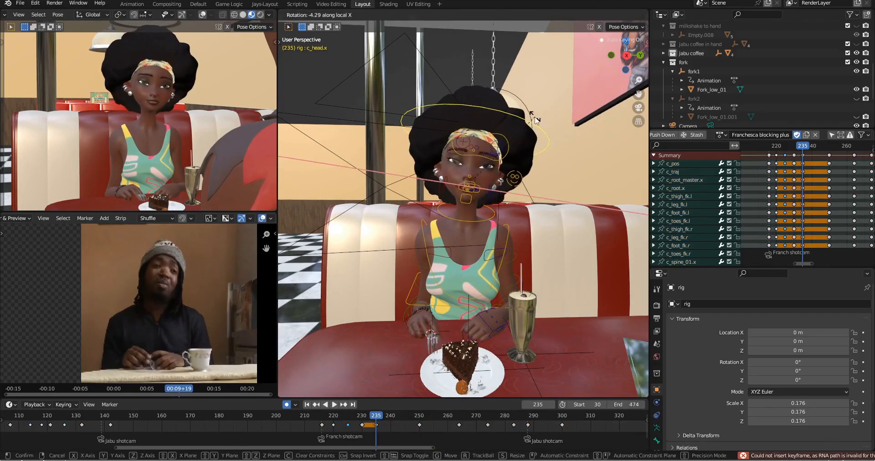
key("Left")
key("Left")
key("Left")
key("Left")
key("Left")
key("Up")
scroll(496, 182, "up", 3)
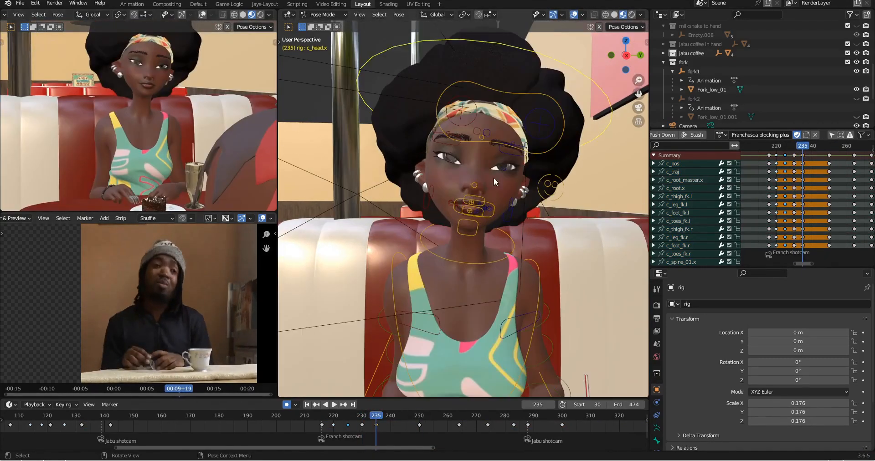
Compare the facial pose at frame 235 with the neighbouring keyframes and save the file
key("Up")
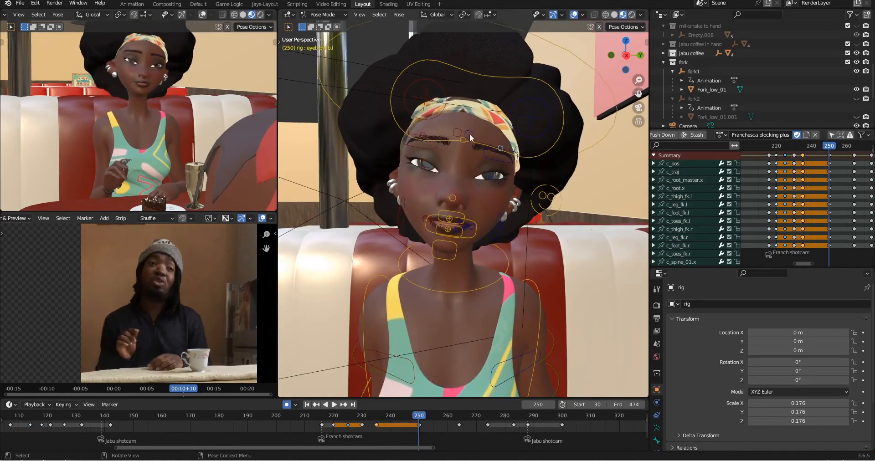
key("ctrl+s")
key("Down")
key("Down")
key("Up")
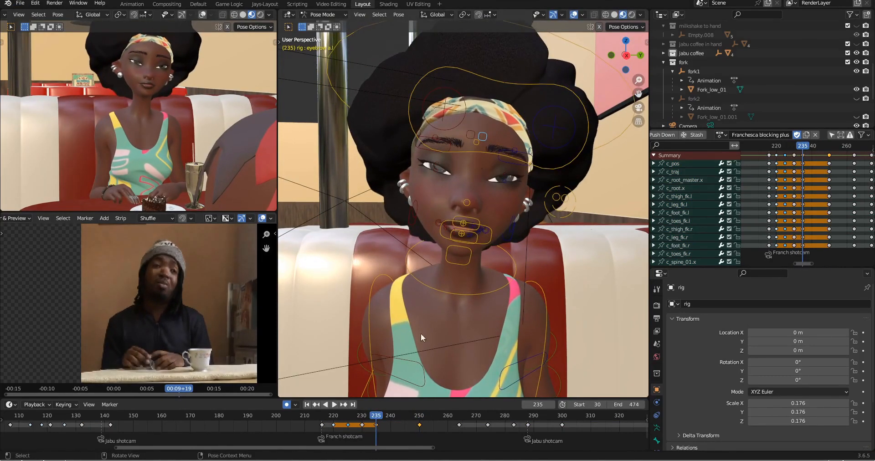
Key the whole rig at frame 240
left_click(420, 333)
left_click(390, 418)
key("a")
key("ctrl+c")
scroll(494, 274, "down", 4)
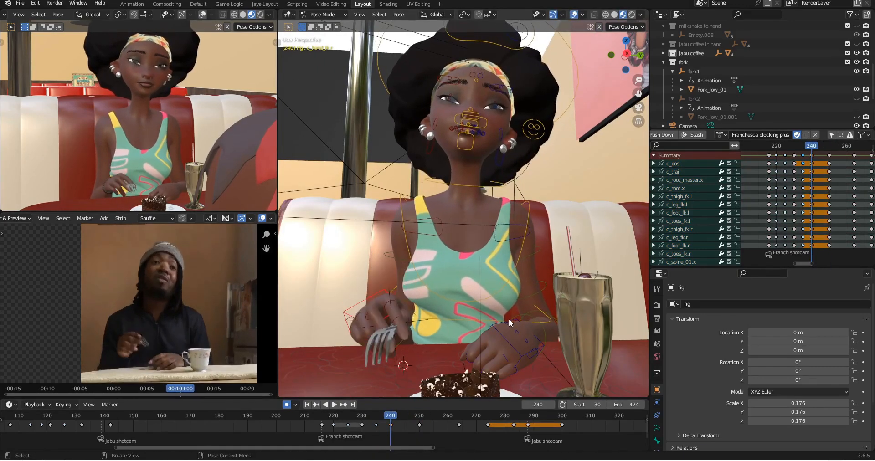
Adjust and key the head control's pose at frame 240
middle_click_drag(509, 318, 506, 333)
left_click(549, 153)
key("i")
left_click(579, 128)
scroll(250, 168, "down", 1)
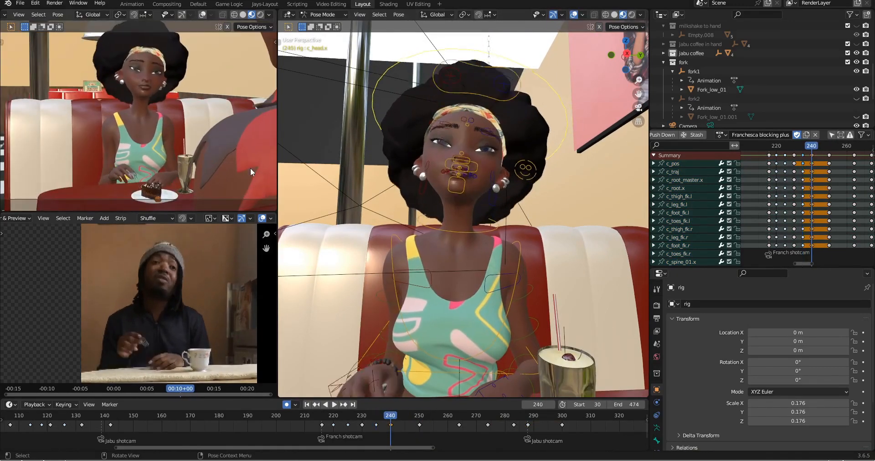
Select the right shoulder control, compare frames 240 and 250, and save the file
mouse_move(384, 267)
middle_mouse_down()
mouse_move(460, 267)
mouse_move(387, 267)
middle_mouse_up()
left_click(418, 262)
key("Up")
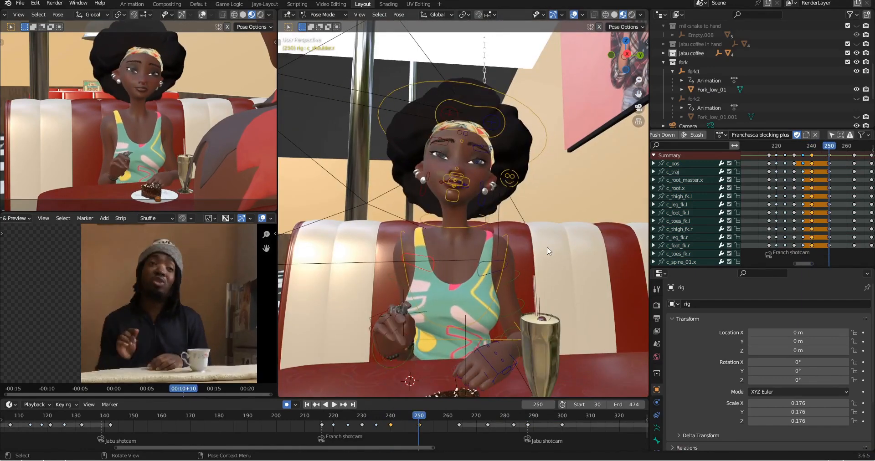
key("Down")
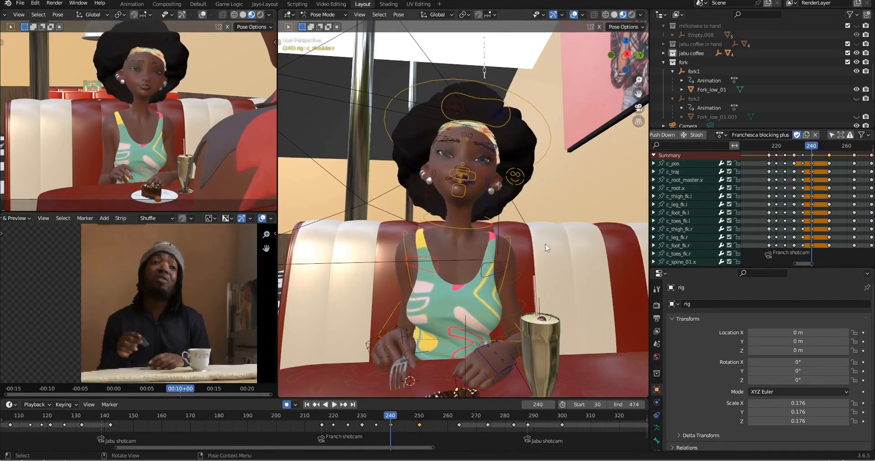
left_click(20, 3)
left_click(37, 63)
Select the head control and compare the frame 240 pose with the preceding keyframe
middle_click_drag(182, 114, 171, 120, "shift")
left_click(546, 153)
middle_click_drag(507, 217, 507, 212)
key("Down")
key("Up")
Key the whole rig at frame 245 and set the new keys to the Breakdown type
key("Right")
key("Right")
key("Right")
key("Right")
key("Right")
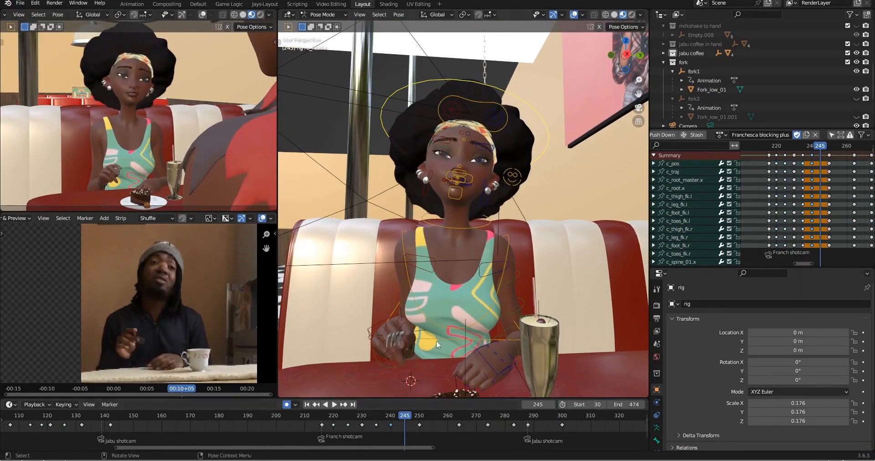
key("a")
key("i")
key("Up")
key("r")
key("b")
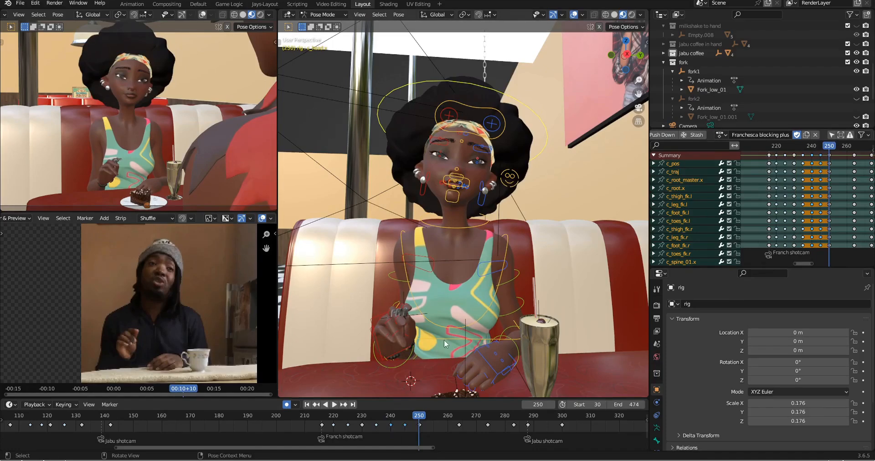
Key the whole rig at frame 254 as a Breakdown and save the file
left_click(430, 428)
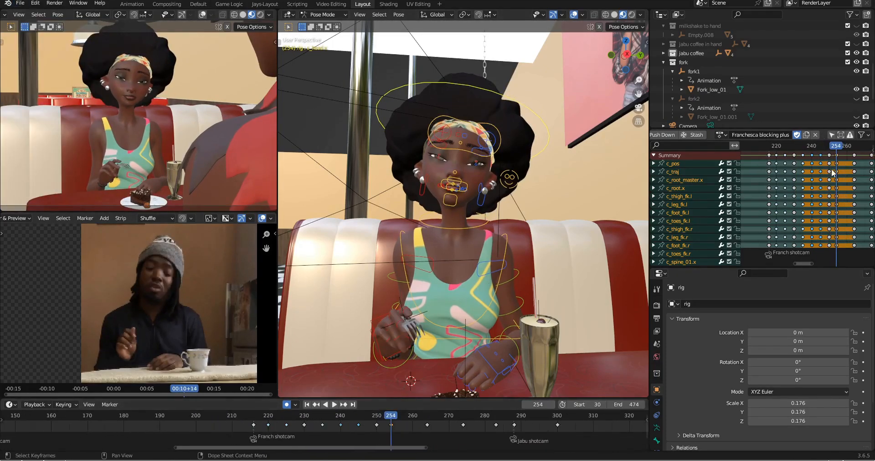
key("r")
key("b")
left_click(479, 226)
scroll(482, 248, "up", 2)
key("ctrl+s")
Rotate the right hand control holding the fork at frame 254
scroll(156, 298, "up", 2)
key("Right")
key("Right")
key("Left")
key("Left")
scroll(433, 383, "up", 1)
middle_click_drag(434, 388, 391, 331, "shift")
left_click(392, 248)
key("i")
key("r")
key("r")
left_click(395, 269)
Examine the fork hand from another angle and compare frame 254 with the keys at frames 250 and 245
middle_click_drag(396, 269, 445, 192)
left_click(410, 274)
key("Down")
key("Down")
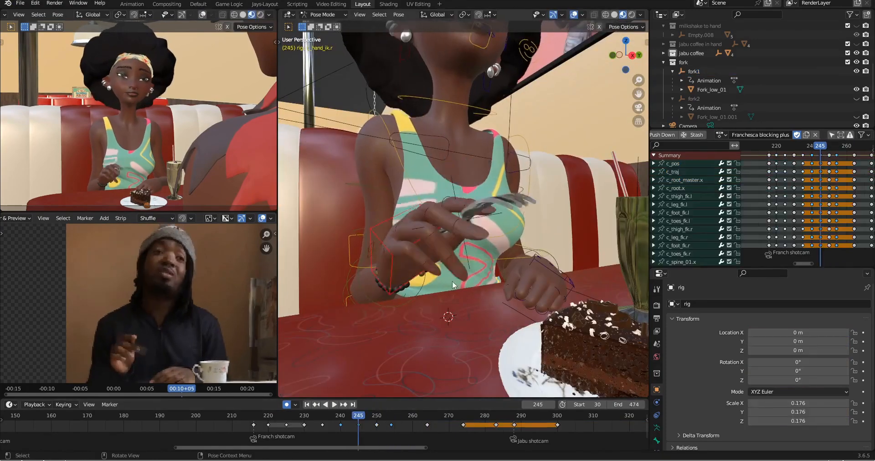
key("Up")
key("Up")
Select the fork hand's middle finger control and examine the grip frame by frame from 250 to 258
key("alt+z")
left_click(436, 254)
middle_click_drag(488, 210, 409, 262)
scroll(138, 118, "up", 2)
scroll(410, 263, "down", 3)
key("Down")
key("Right")
key("Right")
key("Right")
key("Right")
key("Right")
key("Right")
key("Right")
key("Right")
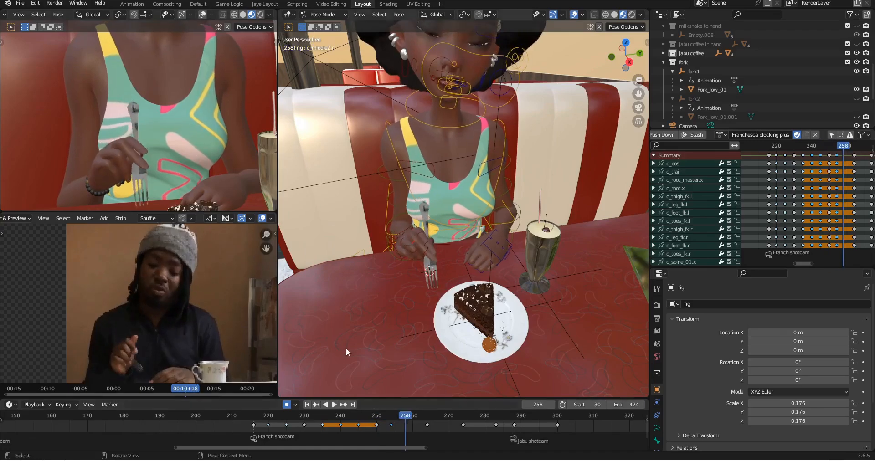
key("Down")
Rotate the neck and head controls at frame 254
scroll(138, 118, "down", 4)
middle_click_drag(455, 237, 504, 175)
left_click(512, 125)
right_click(510, 165)
left_click(508, 175)
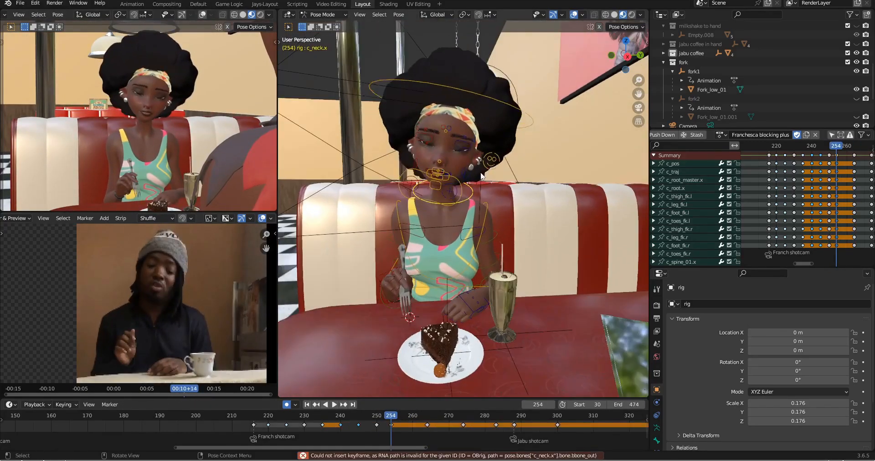
left_click(470, 195)
key("r")
left_click(525, 204)
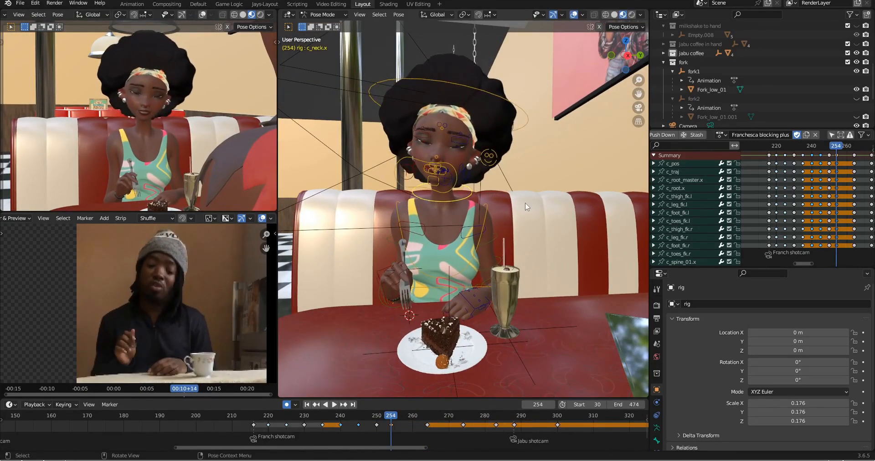
left_click(514, 122)
key("r")
left_click(549, 145)
Move the eye control down at frame 254 to lower the gaze and compare it with the previous keyframe
scroll(486, 166, "up", 2)
left_click(436, 118)
key("g")
left_click(426, 142)
middle_click_drag(427, 132, 433, 180, "shift")
scroll(433, 181, "up", 4)
key("Down")
scroll(502, 127, "down", 3)
key("Up")
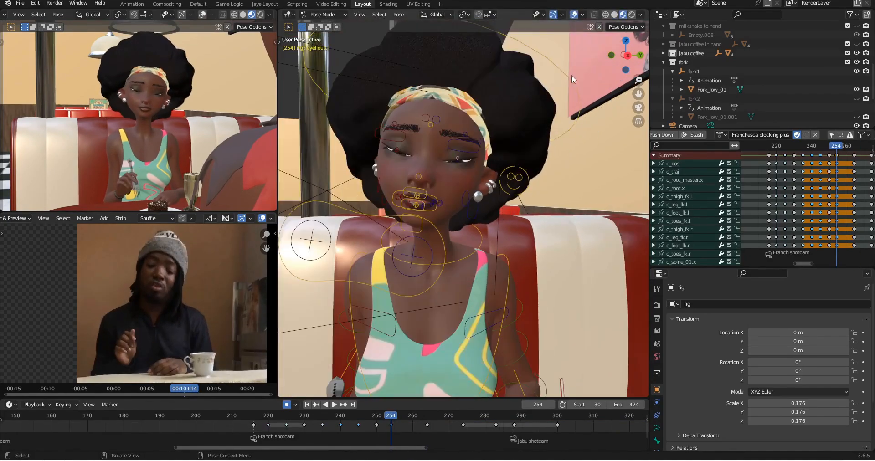
Select the head control and compare the head pose at frame 254 with the key at frame 264
left_click(571, 75)
key("Down")
key("Up")
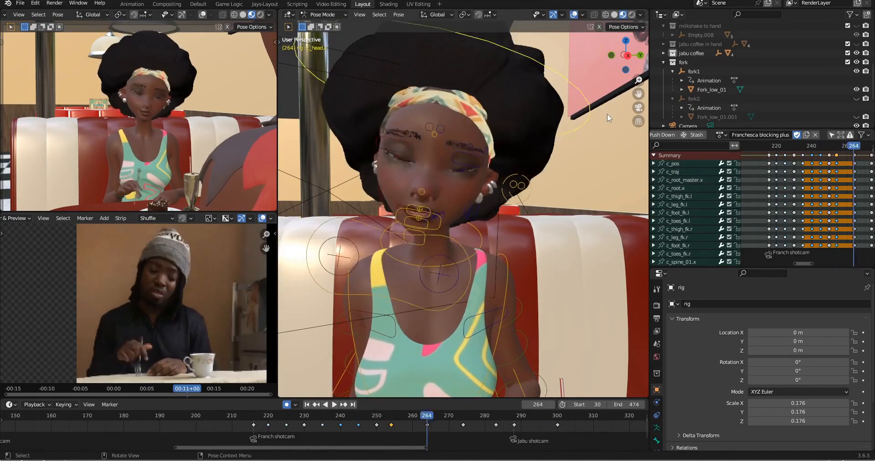
middle_click_drag(607, 114, 494, 219)
key("Up")
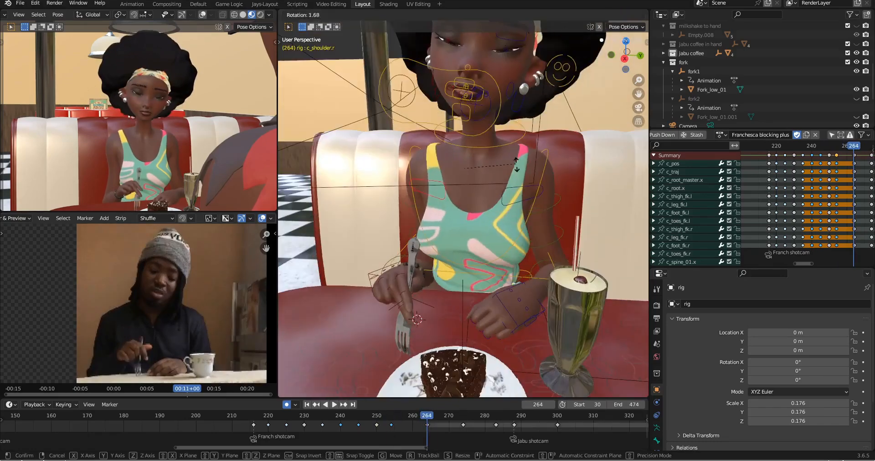
Rotate the right shoulder control at frame 264, check it against the previous keyframe and save the file
left_click(430, 197)
key("Down")
key("Up")
key("Down")
middle_click_drag(533, 168, 566, 181)
key("Up")
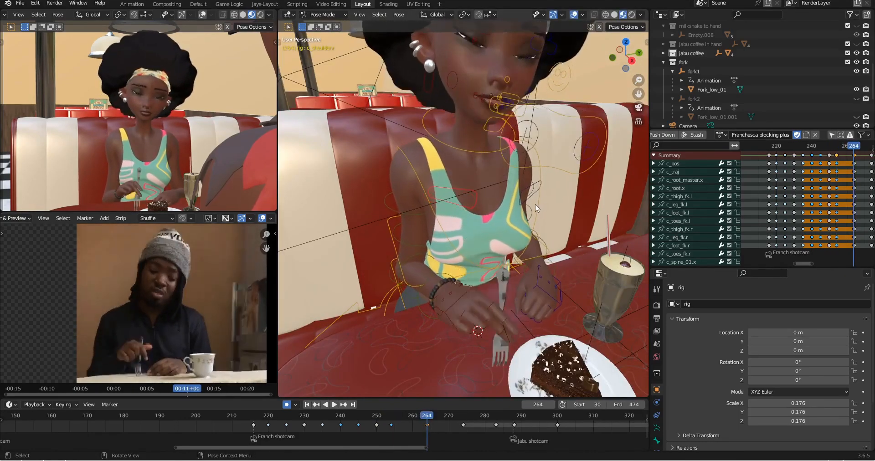
middle_click_drag(534, 204, 533, 177)
scroll(533, 183, "down", 1)
scroll(138, 117, "down", 2)
key("ctrl+s")
Key the whole rig at frame 259 and save the file
left_click(408, 415)
key("a")
key("i")
middle_click_drag(521, 224, 496, 228)
key("ctrl+s")
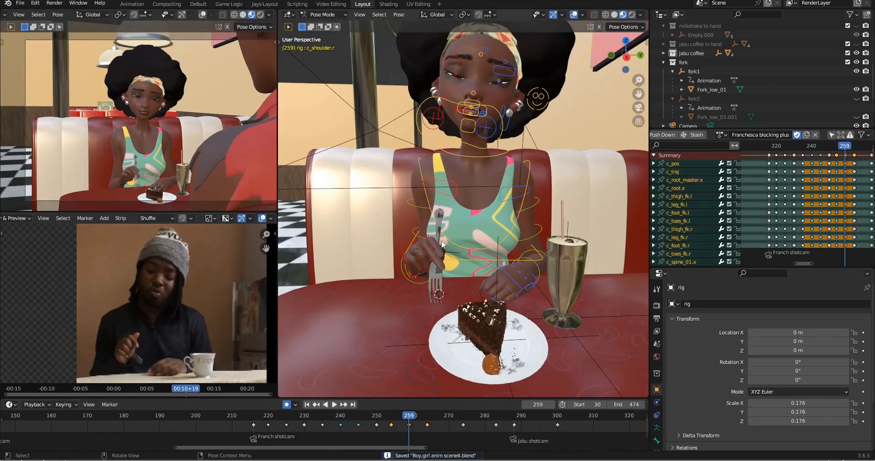
Rotate and key the right hand IK control at frame 259, comparing the fork's angle with the neighbouring keyframes
left_click(413, 255)
key("r")
key("r")
left_click(542, 200)
scroll(139, 117, "up", 3)
key("r")
key("r")
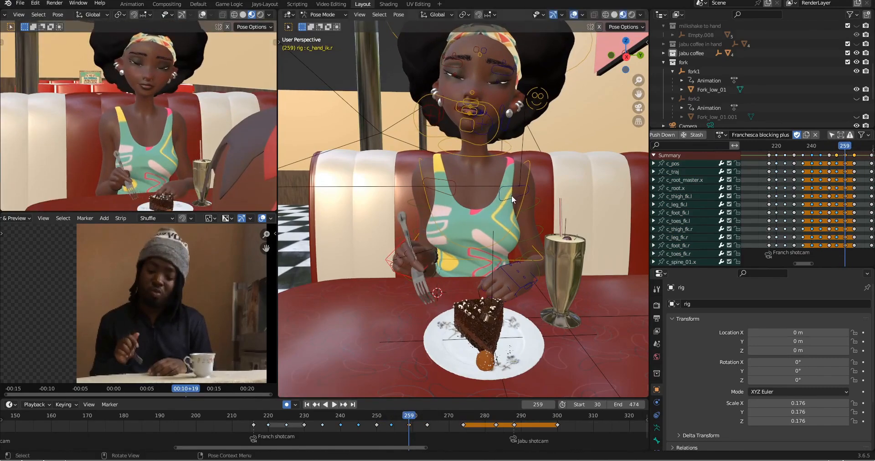
key("i")
key("Down")
key("Up")
key("Up")
key("Down")
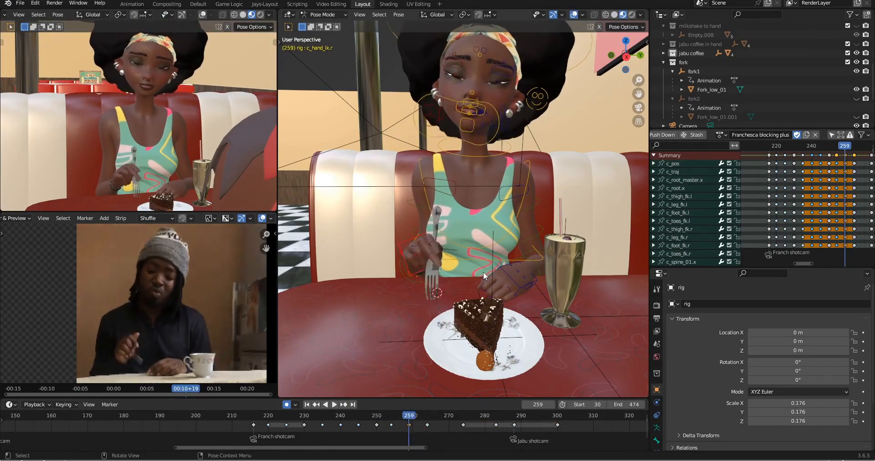
Set the frame 259 keys to the Breakdown type, select the whole rig and save the file
key("Up")
left_click_drag(848, 152, 833, 163)
key("r")
key("b")
key("a")
key("ctrl+s")
Key the whole rig at frame 268 and compare it with the previous keyframe
key("Up")
left_click(441, 416)
key("i")
key("Down")
key("Up")
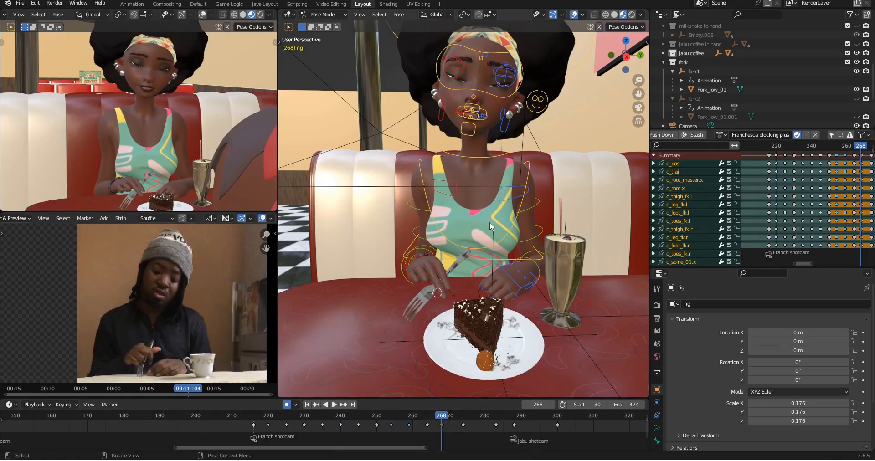
Review the motion around frames 264 to 268 and examine the fork hand at frame 268 up close
middle_click_drag(489, 222, 483, 225)
key("Down")
key("Up")
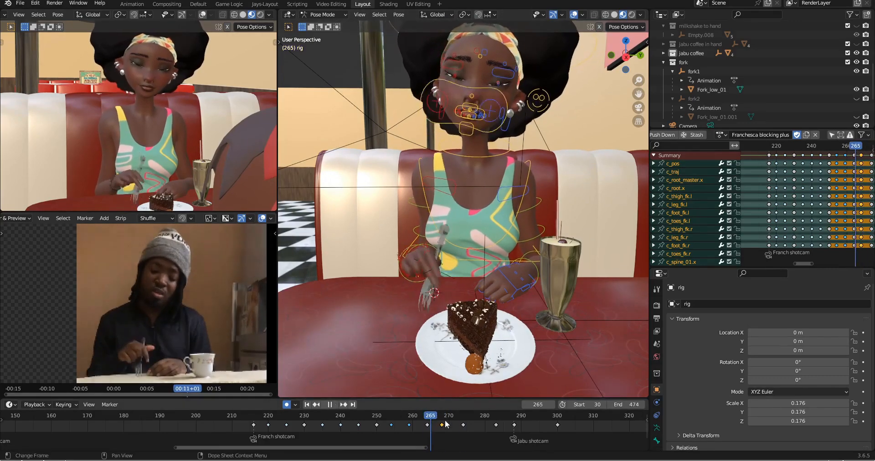
left_click_drag(446, 423, 436, 426)
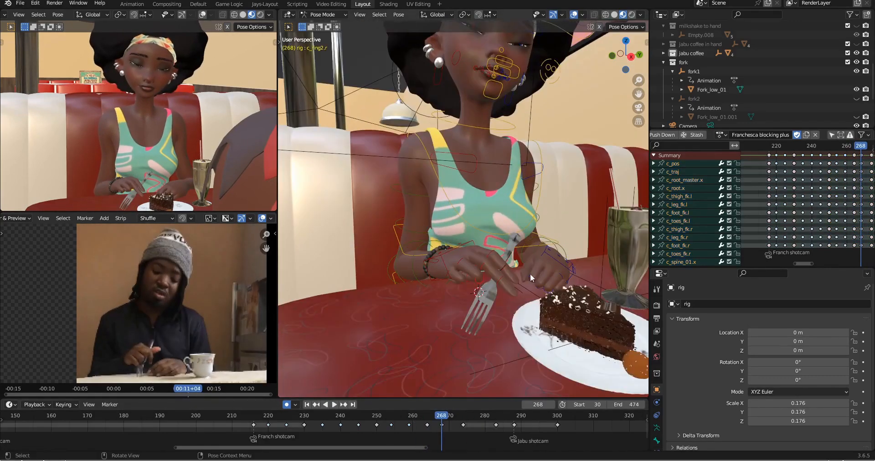
scroll(207, 201, "up", 1)
middle_click_drag(206, 201, 210, 170, "shift")
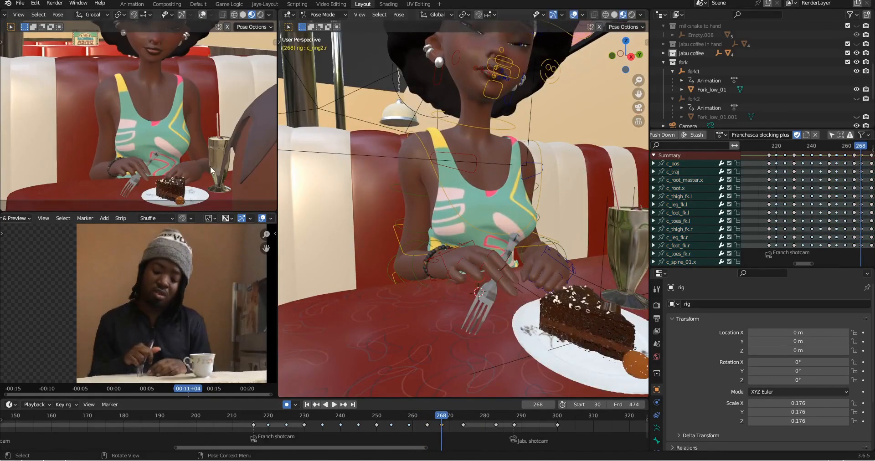
Rotate the right hand's index finger and adjust the thumb control at frame 268 to improve the grip on the fork
middle_click_drag(492, 273, 493, 265)
scroll(493, 269, "up", 3)
key("alt+z")
left_click(472, 303)
key("r")
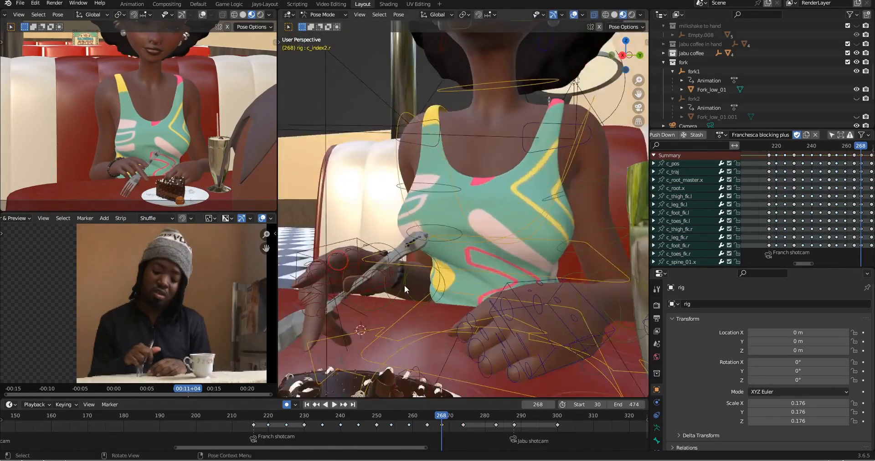
middle_click_drag(403, 285, 409, 273)
scroll(239, 144, "down", 1)
key("Down")
mouse_move(442, 422)
left_mouse_down()
mouse_move(463, 421)
mouse_move(427, 422)
mouse_move(453, 423)
left_mouse_up()
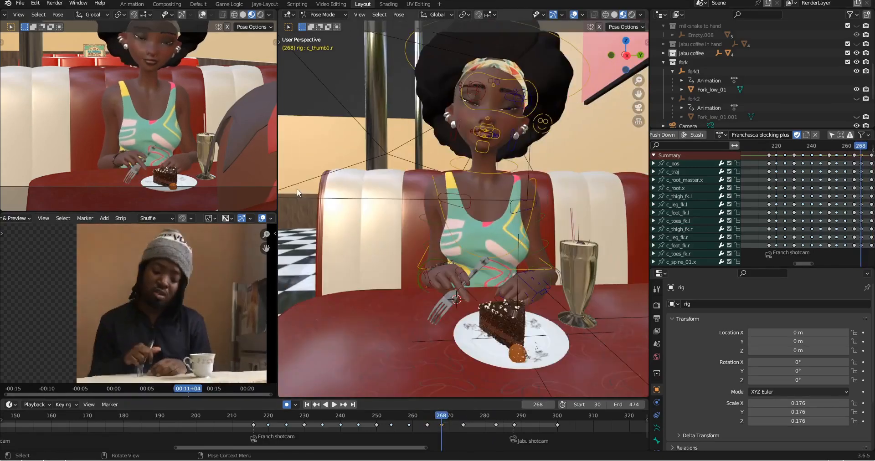
Move the eye target control at frame 268 and go to the keyframe at 274
left_click(583, 104)
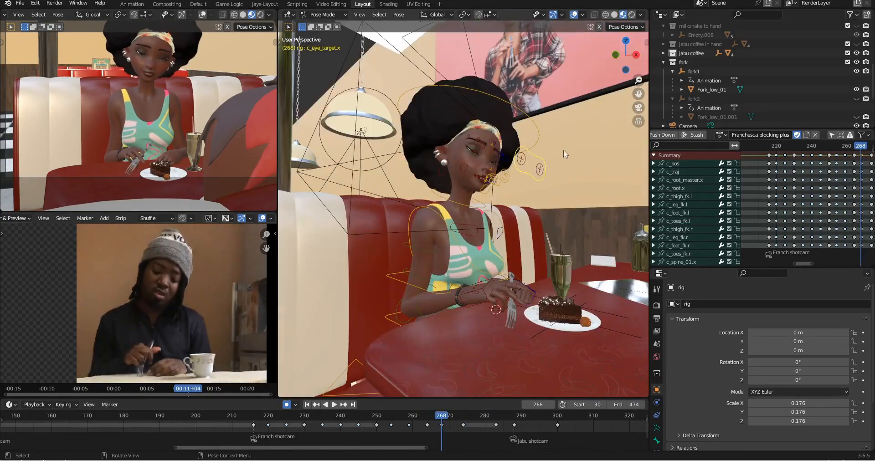
key("g")
left_click(222, 158)
key("Up")
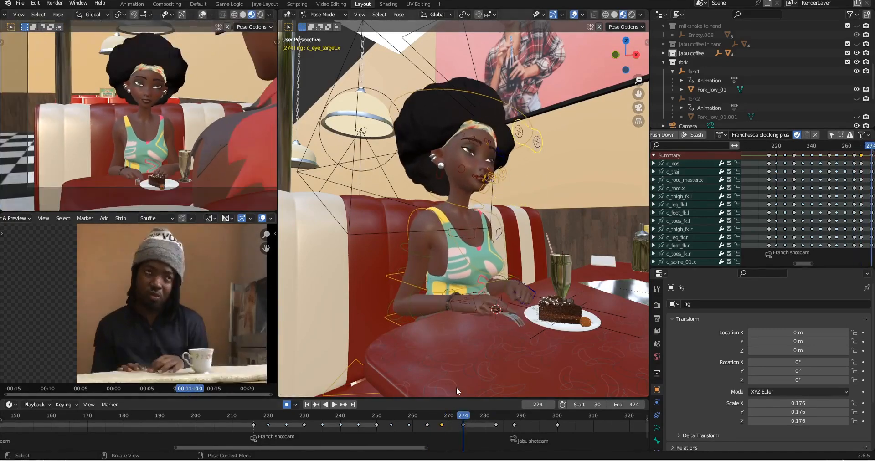
Key the whole rig at frame 271 and save the file
left_click_drag(456, 415, 452, 415)
key("a")
key("i")
key("ctrl+s")
Rotate the right hand's finger controls at frame 271, bending the finger joint about its local X axis
middle_click_drag(529, 245, 460, 249)
scroll(470, 347, "up", 4)
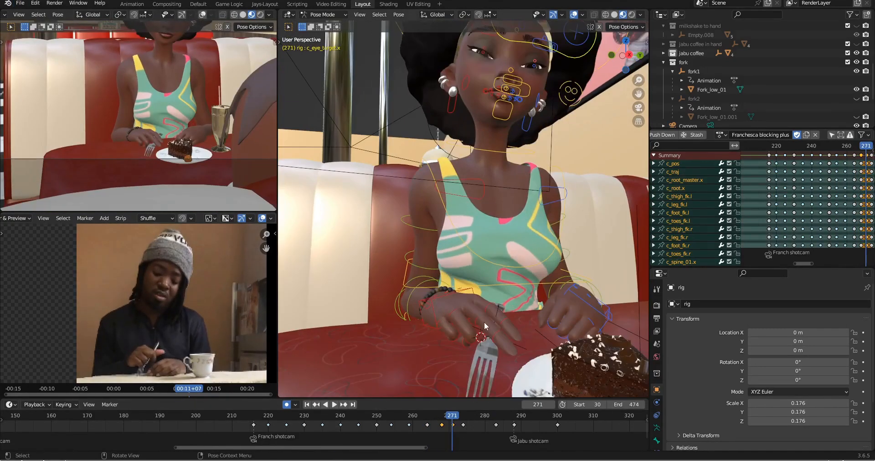
left_click(485, 326)
key("r")
left_click(503, 305)
key("r")
key("x")
key("x")
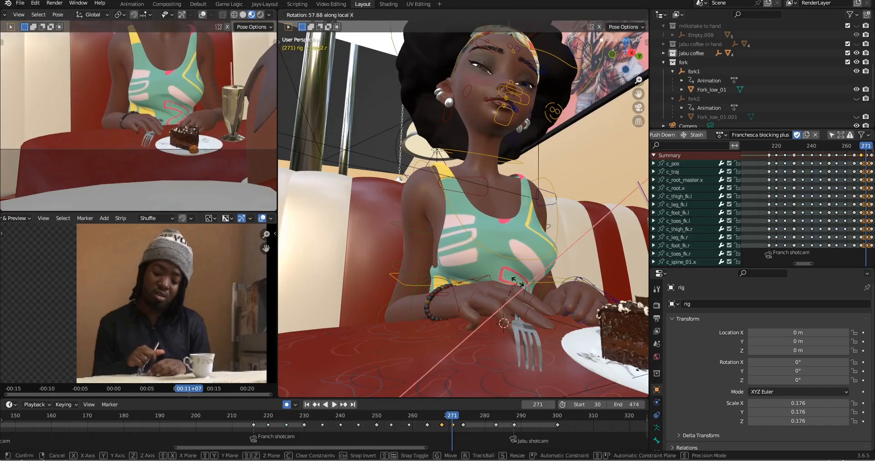
Rotate the right hand's finger about its local X axis at frame 274 and compare it with frame 271
key("Up")
key("r")
key("x")
key("x")
left_click(507, 307)
middle_click_drag(507, 306, 548, 345)
key("Down")
key("Up")
left_click(541, 331)
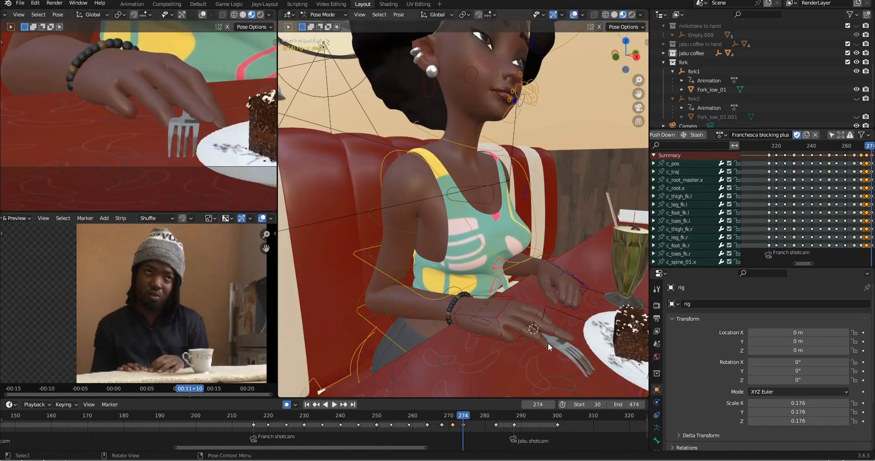
Slide a right-hand control along its local Y axis at frame 274 and rotate it about local X, comparing with frame 271
left_click(548, 342)
scroll(547, 342, "up", 1)
middle_click_drag(548, 343, 553, 353)
key("g")
key("y")
key("y")
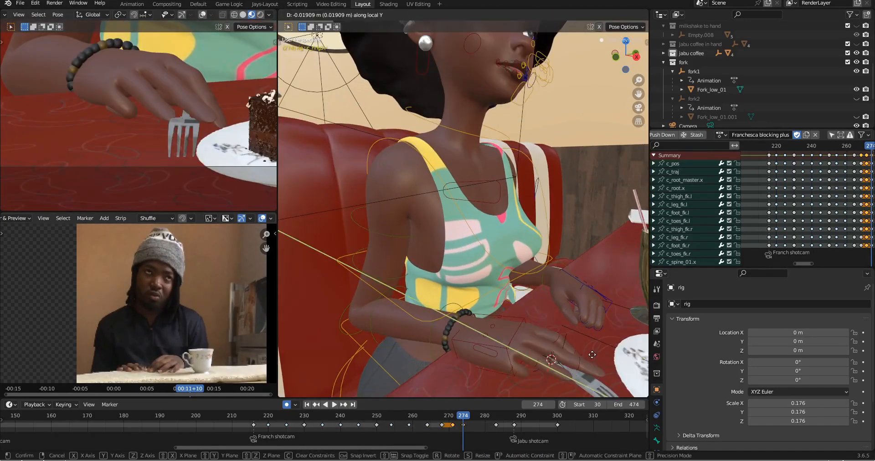
left_click(575, 356)
key("r")
key("x")
key("x")
left_click(581, 357)
key("Down")
middle_click_drag(477, 234, 501, 292)
left_click(565, 296)
key("Up")
scroll(205, 137, "down", 4)
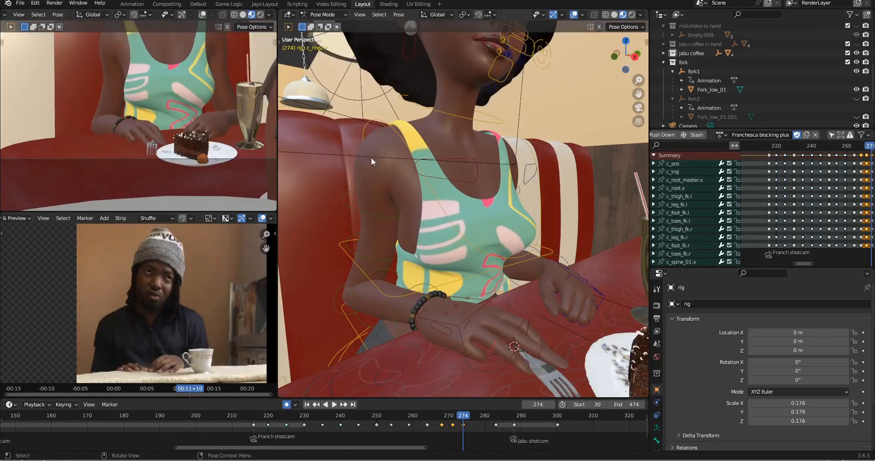
Copy the selected controls' pose from frame 274 to frame 283 and save the file
key("Up")
middle_click_drag(419, 179, 437, 246)
left_click(443, 259, "shift")
key("Down")
key("ctrl+c")
key("Up")
key("ctrl+v")
key("ctrl+s")
Compare the fork hand's pose across the keyframes at 268, 271 and 274
key("Down")
key("Down")
key("Down")
middle_click_drag(466, 216, 496, 234)
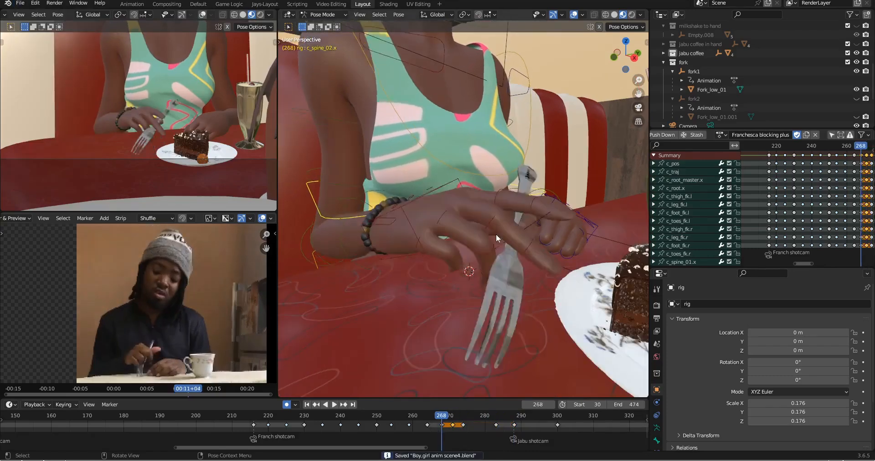
key("Up")
key("Up")
key("Down")
Copy the head control's pose from frame 268 to frame 271 and compare it with the following keyframe
scroll(205, 136, "down", 3)
scroll(496, 191, "down", 4)
middle_click_drag(569, 173, 524, 141)
left_click(534, 109)
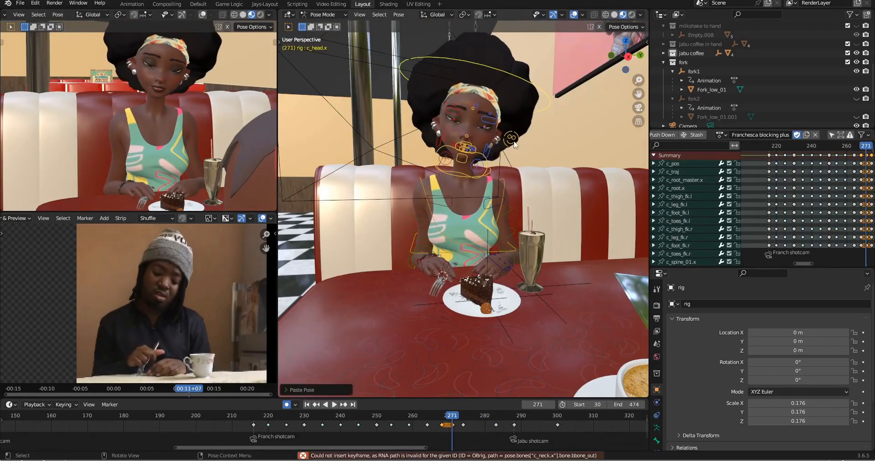
key("Down")
key("Up")
key("Up")
key("Down")
middle_click_drag(866, 160, 823, 160)
scroll(822, 160, "up", 1)
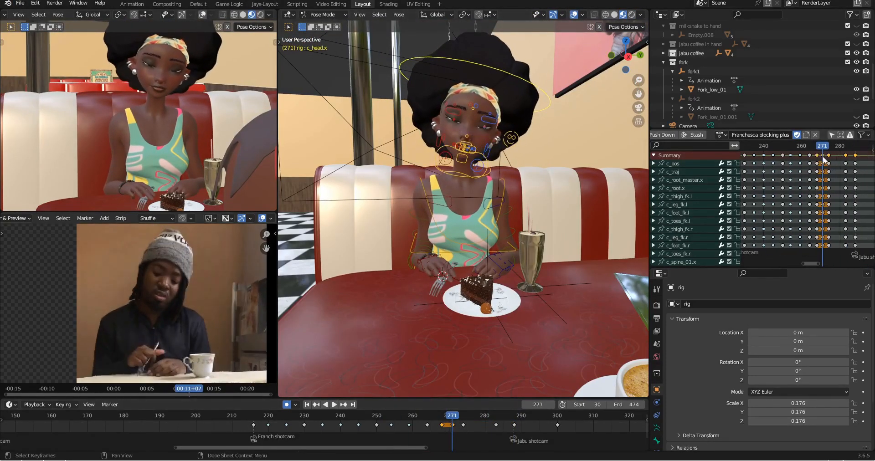
Select the eye target control and key it at frame 272
key("Right")
middle_click_drag(592, 73, 578, 138, "shift")
left_click(484, 269)
key("i")
right_click(488, 269)
left_click(494, 269)
key("Up")
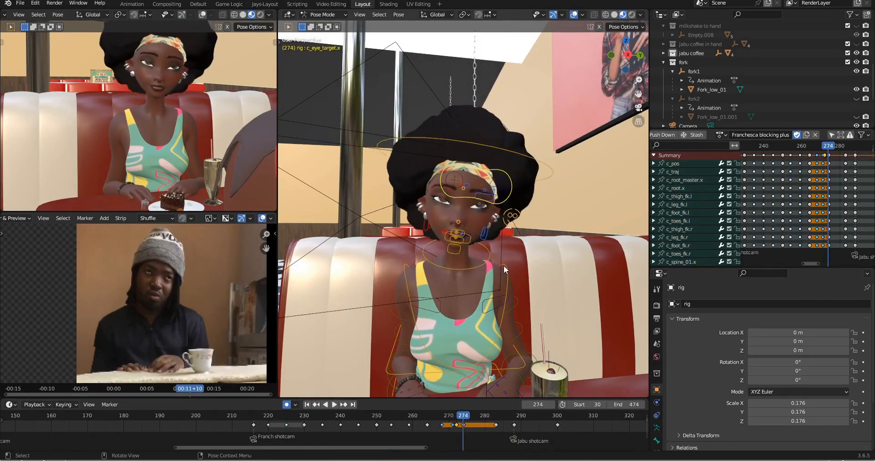
Key the whole rig at frame 272 as a Breakdown, checking it against the neighbouring keyframes, and save the file
key("Down")
key("Down")
key("Up")
key("Up")
scroll(835, 173, "up", 8)
key("Down")
key("Down")
key("Up")
key("a")
key("i")
left_click(19, 3)
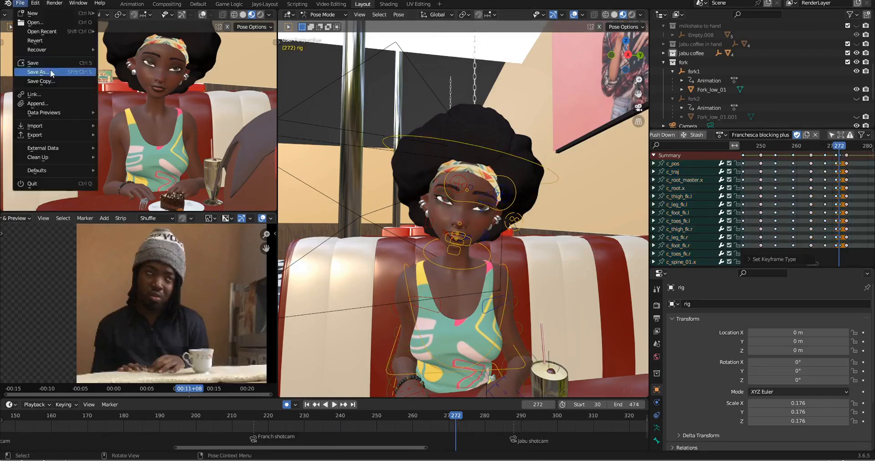
left_click(49, 72)
Add in-between keys for the whole rig at frames 277 and 280
key("Up")
key("Up")
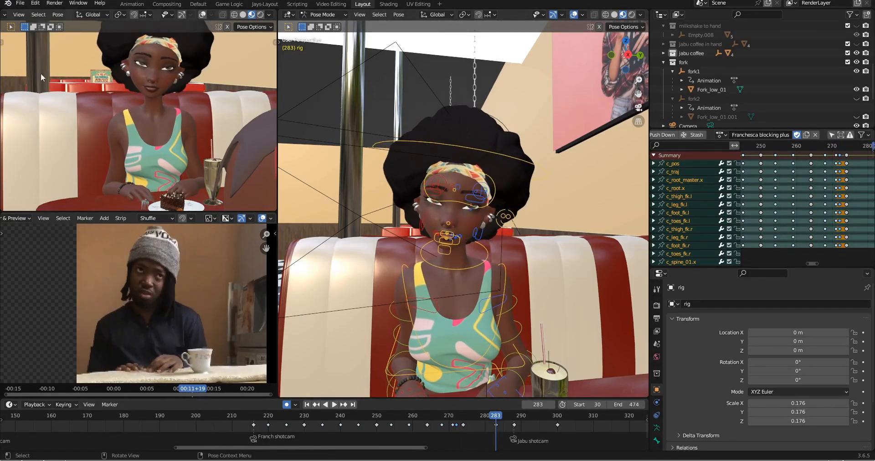
key("Left")
key("Left")
key("Left")
key("i")
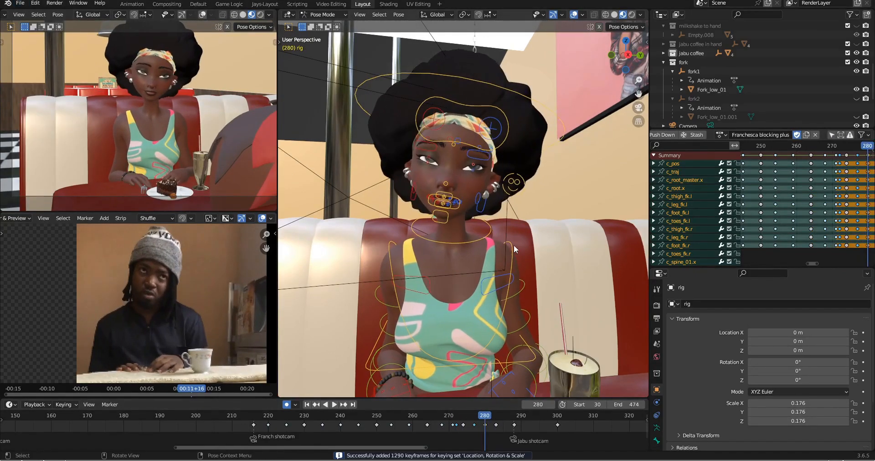
Play back the new in-betweens and key the whole rig at frame 349 in the following shot
key("space")
key("space")
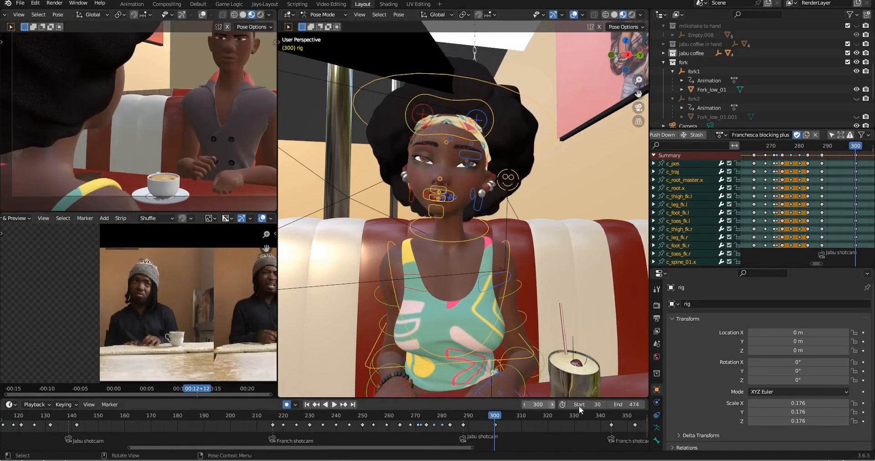
left_click(19, 15)
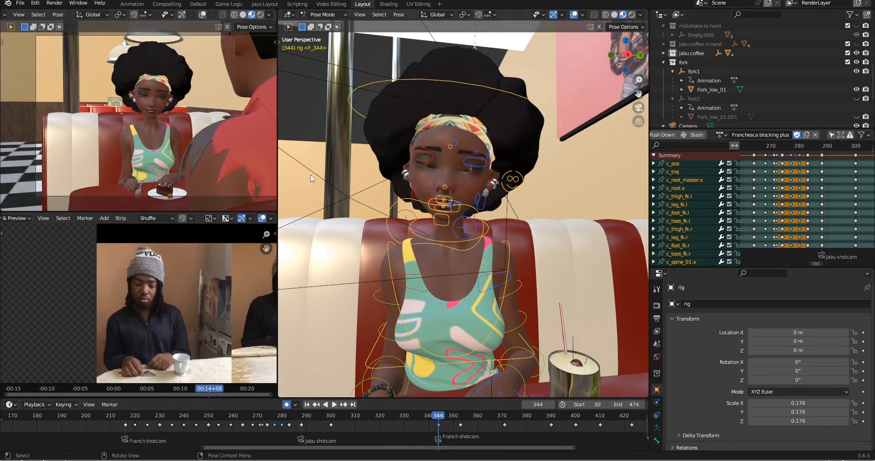
middle_click_drag(311, 178, 300, 128, "shift")
key("Up")
key("i")
Show the second fork mesh, Fork_low_01.001, and move the woman's eye target control at frame 349
scroll(861, 66, "down", 2)
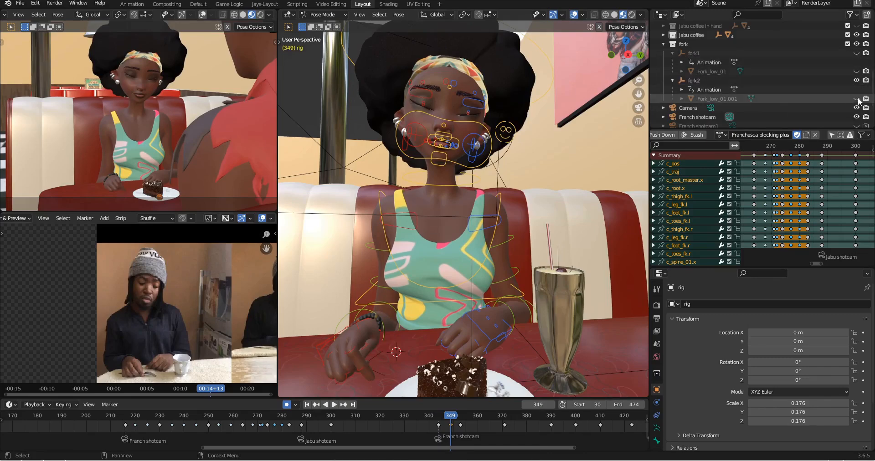
left_click(490, 150)
scroll(485, 221, "down", 2)
scroll(486, 220, "up", 2)
key("ctrl+c")
scroll(496, 216, "up", 1)
key("g")
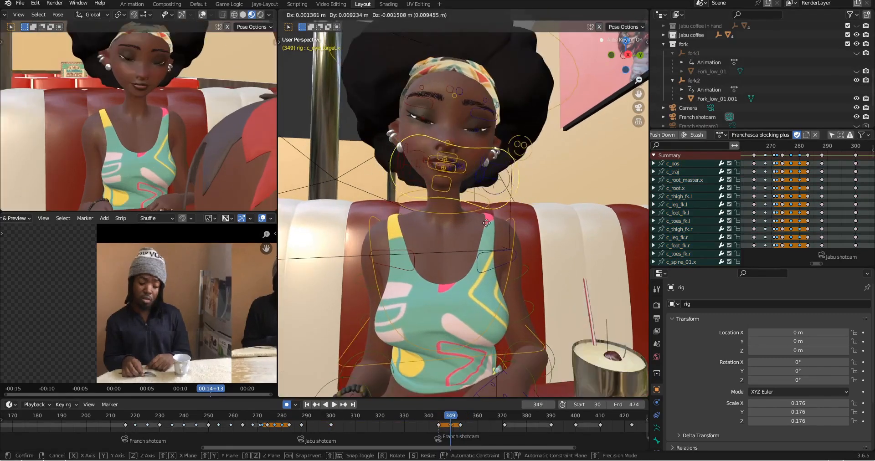
left_click(507, 212)
Step through the following keyframes towards frame 431 and select the man's rig across the table
scroll(507, 212, "down", 1)
scroll(506, 211, "down", 2)
key("Up")
key("Up")
key("Up")
key("Up")
key("Up")
scroll(138, 115, "down", 2)
middle_click_drag(455, 205, 546, 246)
left_click(560, 205)
Move the man's c_traj control along Y and paste its copied pose at frame 430
key("Up")
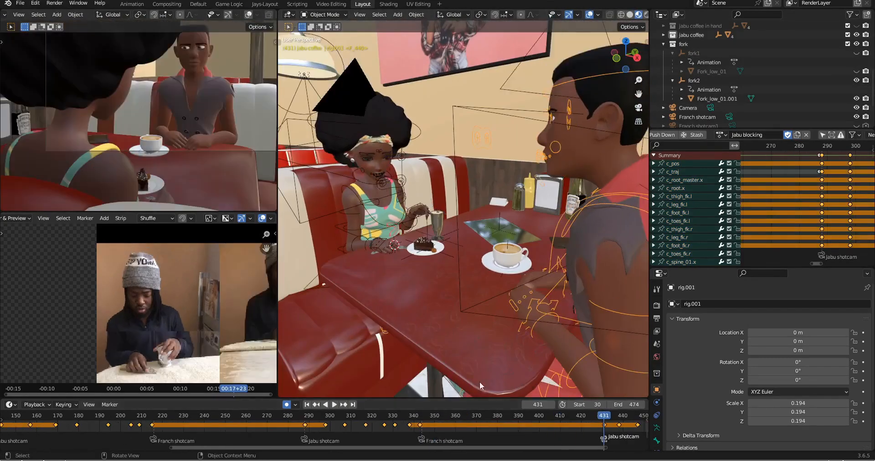
middle_click_drag(510, 388, 470, 337)
left_click(448, 372)
key("Down")
key("Down")
middle_click_drag(469, 274, 474, 332, "shift")
key("g")
key("y")
left_click(499, 305)
key("ctrl+c")
key("Up")
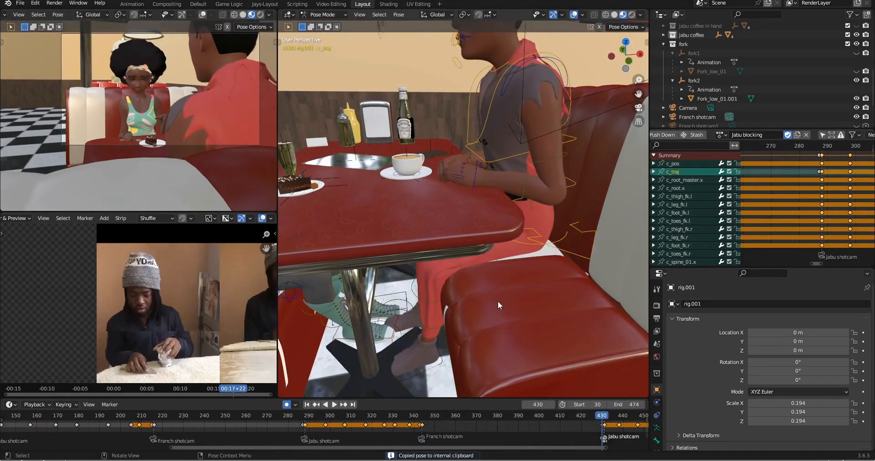
key("ctrl+v")
Return to posing the woman's rig and examine her fork hand at the keyframes from 300 to 353
left_click(448, 187)
middle_click_drag(465, 219, 496, 255)
scroll(505, 221, "up", 3)
left_click(433, 416)
key("Down")
key("Down")
key("Down")
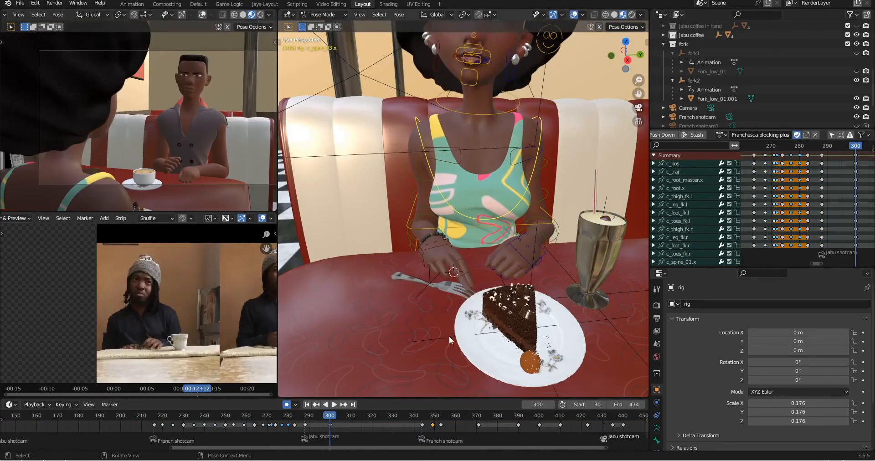
key("Up")
key("Up")
middle_click_drag(485, 203, 474, 186)
key("Up")
key("Up")
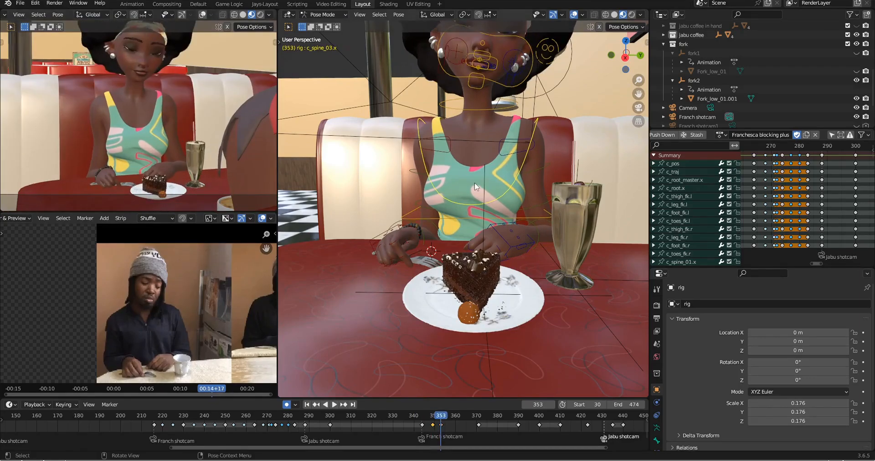
Key the whole rig at frame 359 and go to the keyframe at 371
key("i")
key("Up")
middle_click_drag(492, 223, 484, 230)
scroll(489, 255, "up", 1)
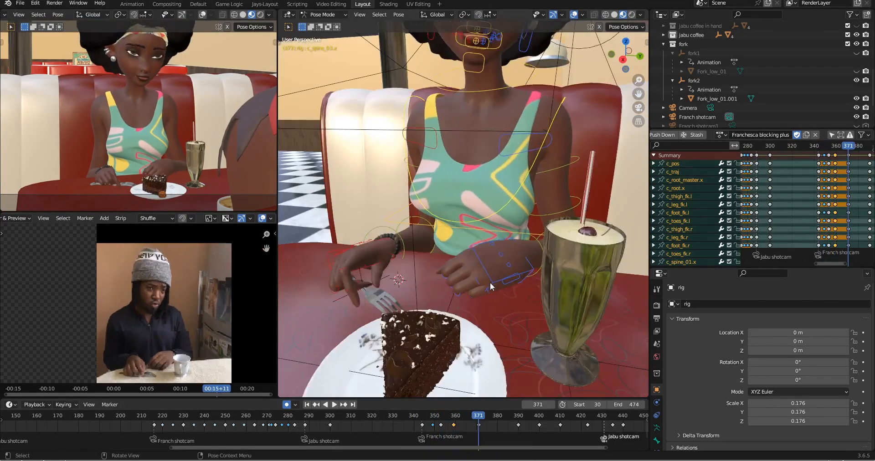
Select the woman's fork-hand control and examine the hand at the keyframes around frame 371
middle_click_drag(494, 306, 499, 295, "shift")
key("Down")
key("Up")
key("Down")
key("Down")
left_click(360, 247)
key("Up")
key("Up")
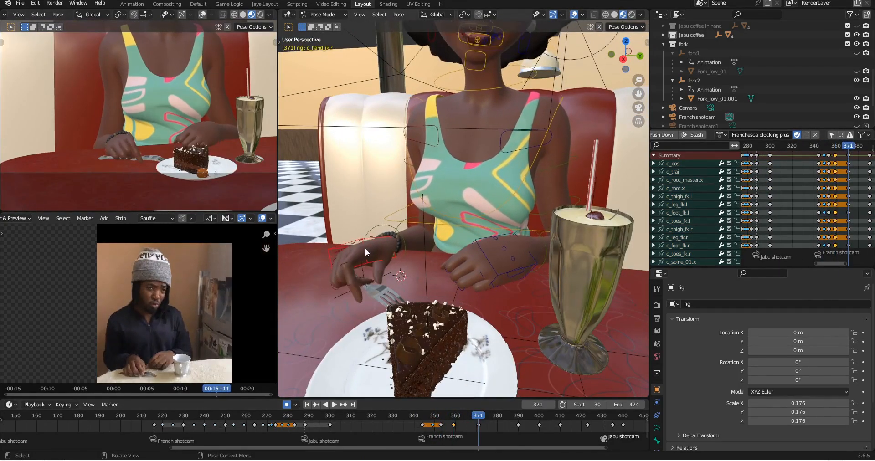
Rotate the woman's upper-body control near the neck about the Y axis
key("Down")
scroll(364, 248, "down", 4)
middle_click_drag(365, 248, 392, 244)
scroll(139, 117, "down", 4)
middle_click_drag(518, 215, 597, 214)
left_click(465, 192)
key("r")
key("y")
left_click(510, 191)
middle_click_drag(510, 192, 432, 196)
scroll(156, 82, "up", 3)
middle_click_drag(156, 82, 133, 100, "shift")
Compare the woman's head and gaze between frames 349 and 359, and mark the keyframe at 359 as a breakdown
left_click(528, 203)
middle_click_drag(535, 205, 516, 209)
scroll(516, 219, "up", 1)
key("Down")
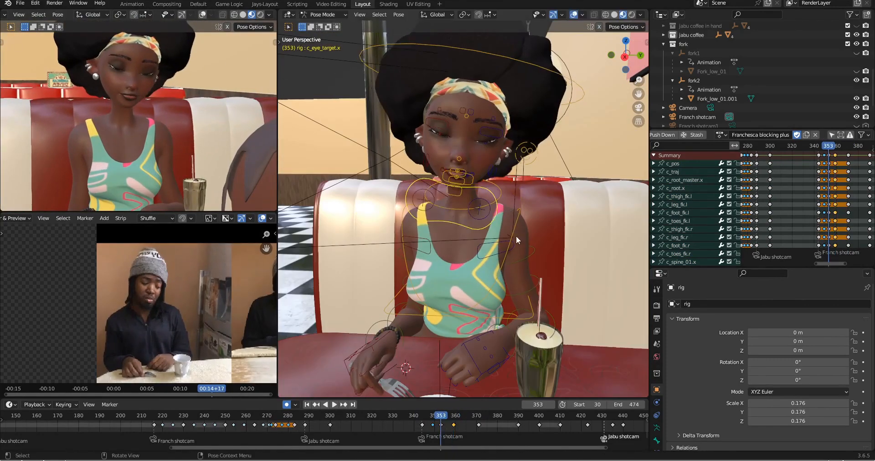
left_click(533, 231)
key("Down")
key("Down")
scroll(837, 165, "up", 1)
left_click(837, 155)
key("r")
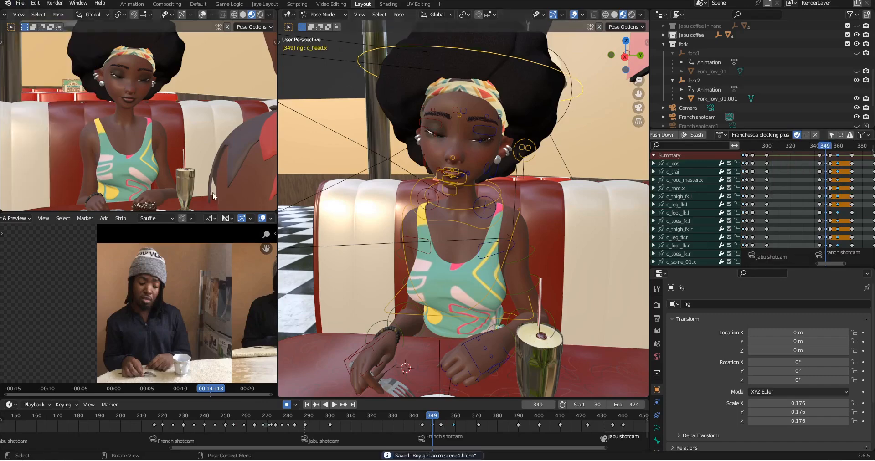
Key the woman's whole rig at frame 366, between the poses at 359 and 371
scroll(463, 209, "down", 2)
key("Up")
key("Up")
scroll(212, 196, "down", 1)
middle_click_drag(524, 130, 571, 138)
key("Down")
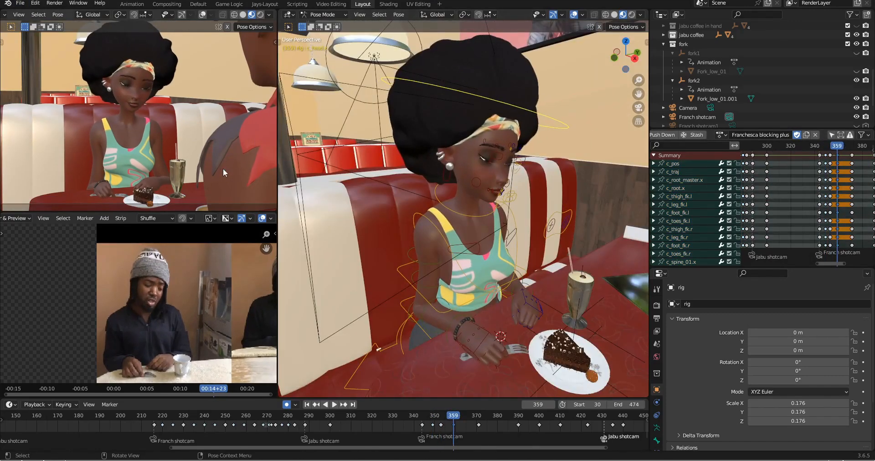
scroll(222, 173, "down", 7, "alt")
middle_click_drag(524, 292, 458, 296)
key("a")
key("i")
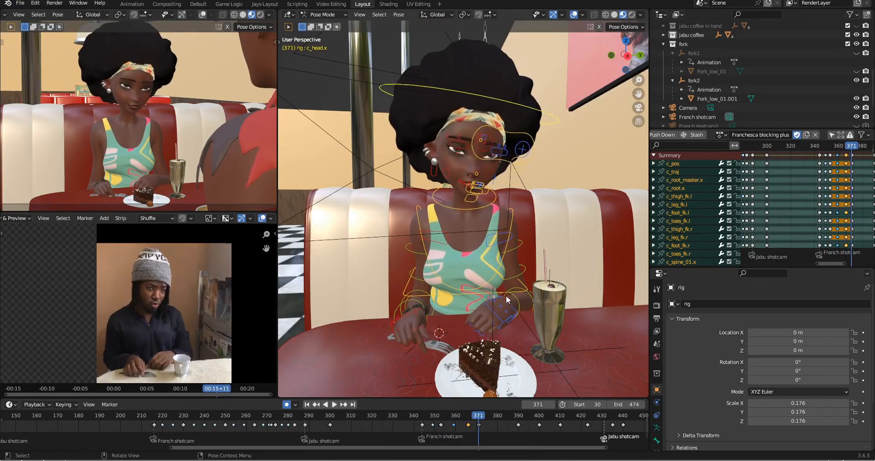
Reposition the woman's eyelidup.r control at frame 366 and save the file
key("Down")
scroll(448, 157, "up", 1)
left_click(459, 142)
scroll(449, 155, "up", 5)
left_click(482, 132)
key("g")
left_click(511, 168)
key("ctrl+s")
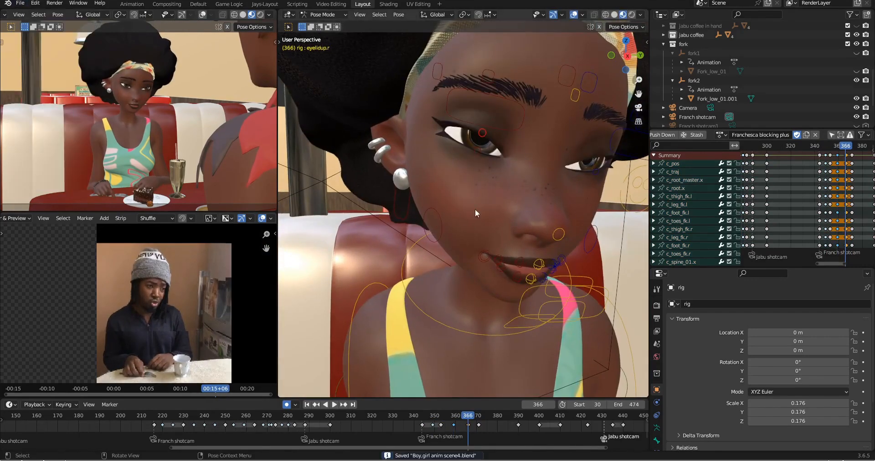
Select the woman's neck control and compare her head pose at the keyframes around 359 and 366
middle_click_drag(819, 205, 772, 205)
scroll(772, 205, "down", 1)
key("Down")
scroll(569, 269, "down", 1)
left_click(566, 276)
key("Down")
key("Up")
key("Down")
key("Up")
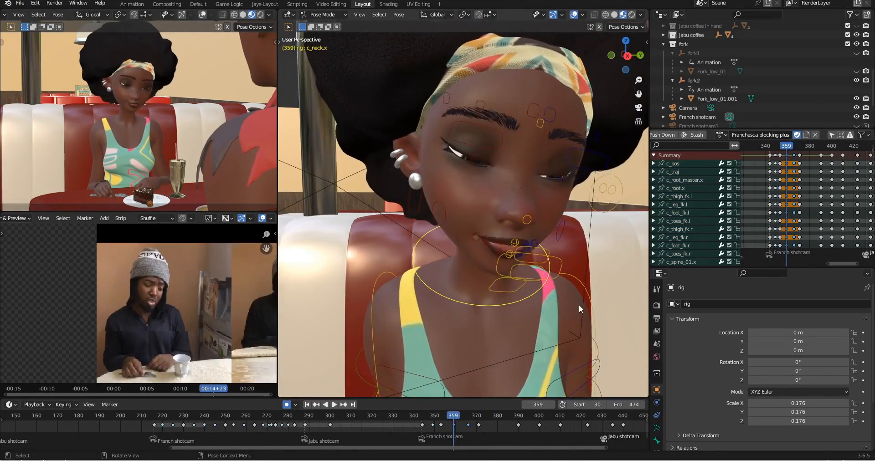
Copy the pose of the c_root_master.x and c_hand_ik.r controls from frame 353 and paste it at frame 359
scroll(578, 305, "down", 2)
middle_click_drag(577, 304, 565, 123, "shift")
left_click(501, 260)
key("Down")
left_click(436, 288, "shift")
key("ctrl+c")
key("Up")
key("ctrl+v")
key("Up")
key("Up")
key("Down")
key("Up")
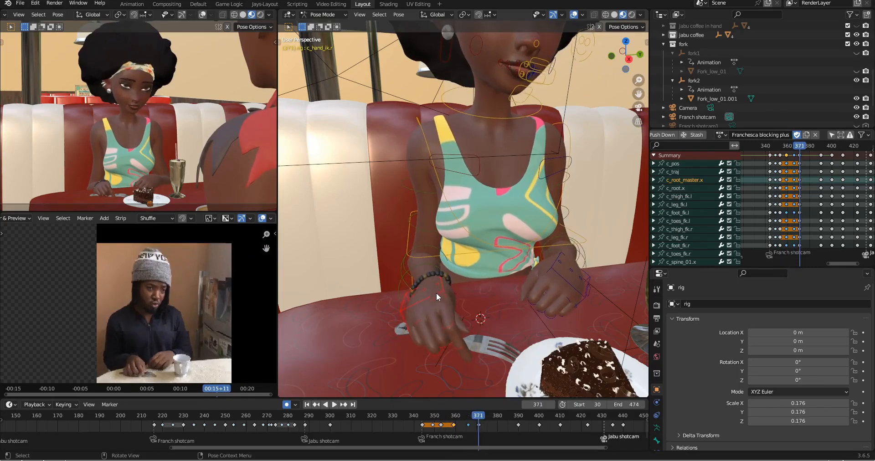
Copy the fork hand's pose at frame 353 again, paste it at 359, and check the motion through frame 371
key("Down")
key("Down")
key("Down")
key("ctrl+c")
key("Up")
key("ctrl+v")
key("Down")
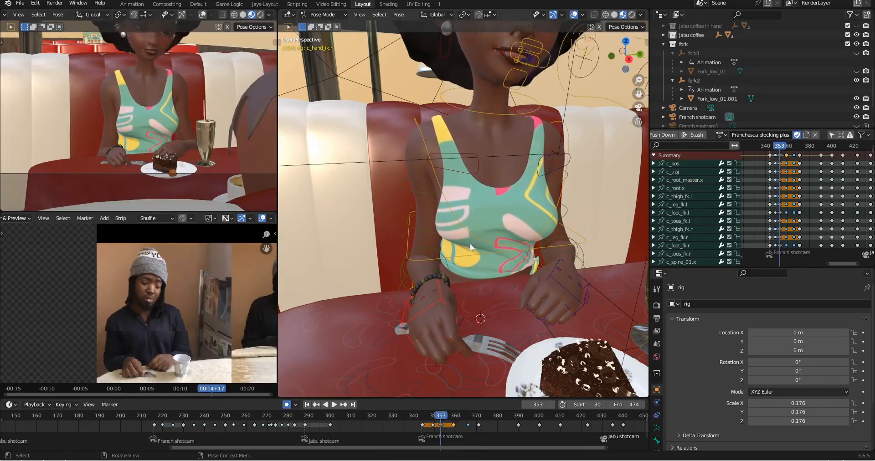
middle_click_drag(469, 242, 513, 206)
key("Up")
key("Down")
key("Up")
key("Up")
key("Up")
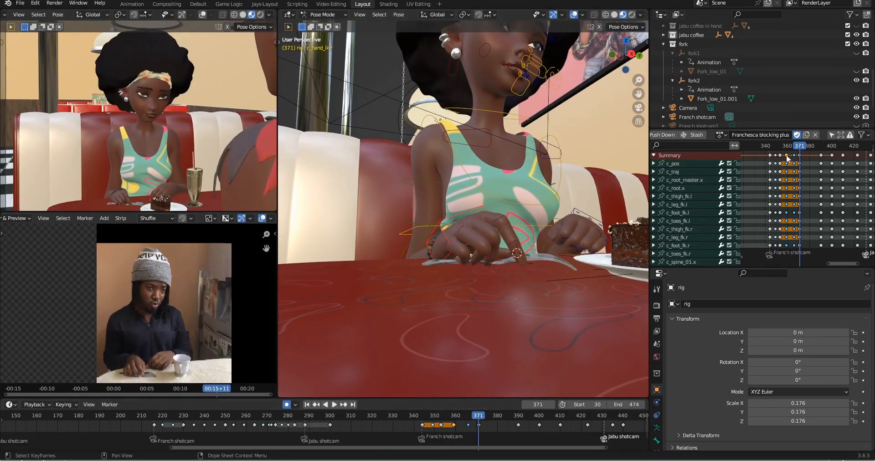
Key the woman's rig at frame 379 and copy the selected hand control's pose
scroll(465, 420, "down", 1)
middle_click_drag(508, 313, 490, 278)
left_click(490, 278)
key("Up")
key("ctrl+c")
key("Down")
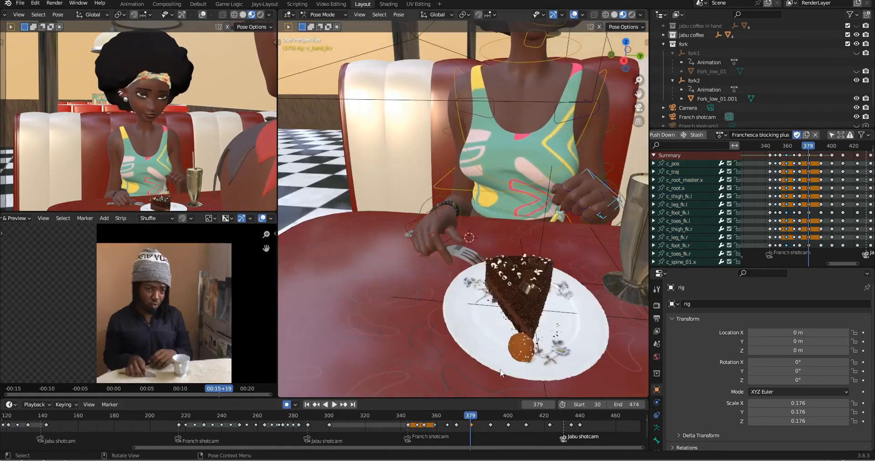
Compare the woman's head pose at frames 379 and 390, and mark the keyframe at 379 as a breakdown
scroll(479, 279, "down", 5)
left_click(20, 3)
middle_click_drag(605, 133, 544, 128)
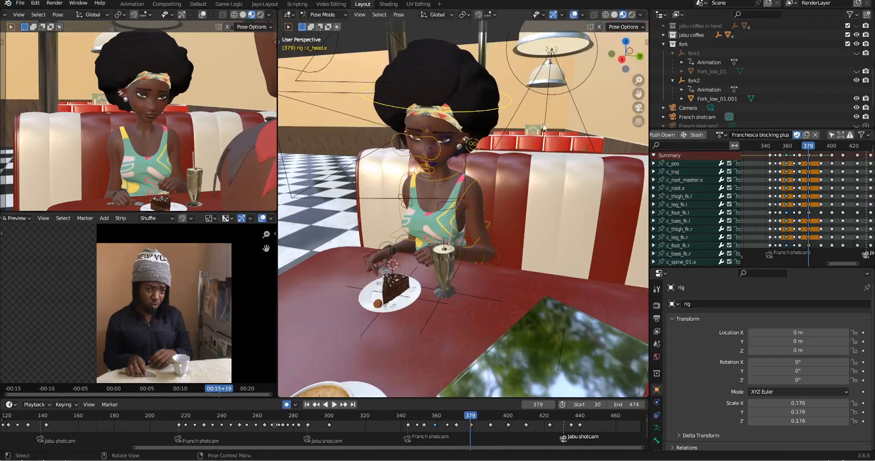
key("Up")
key("Down")
key("Up")
middle_click_drag(491, 163, 526, 164)
key("Up")
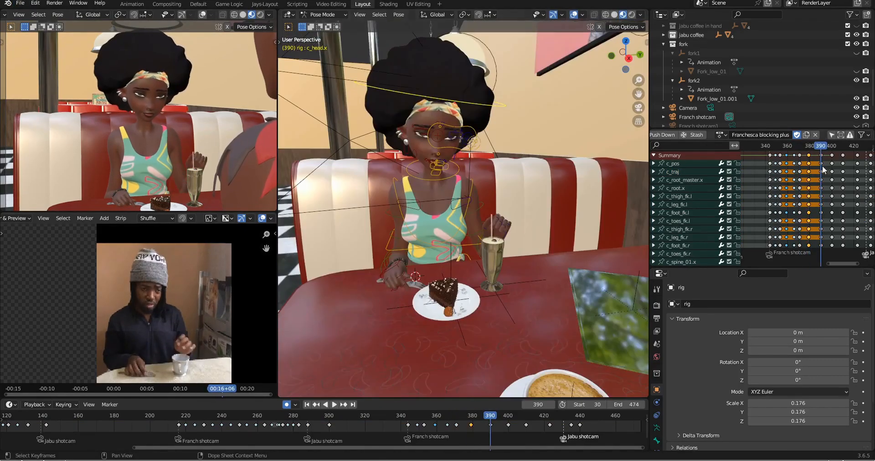
key("Down")
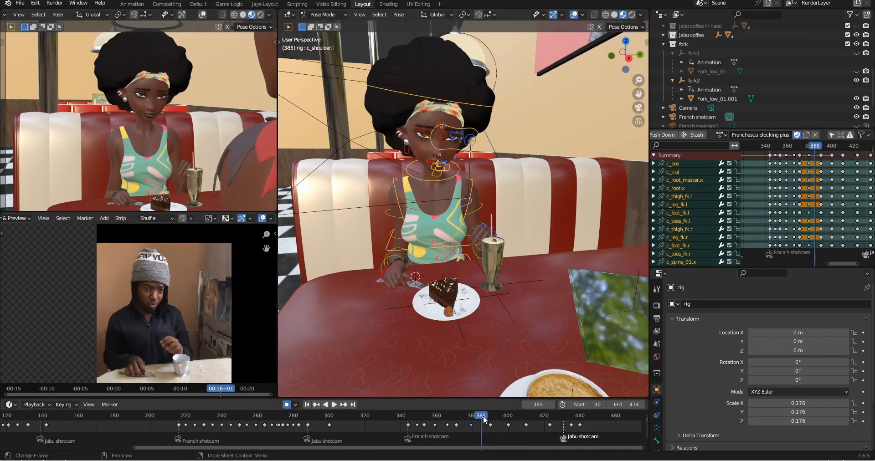
Key the woman's whole rig at frame 386 as a breakdown and save the file
middle_click_drag(478, 240, 476, 210)
key("Up")
scroll(476, 209, "up", 3)
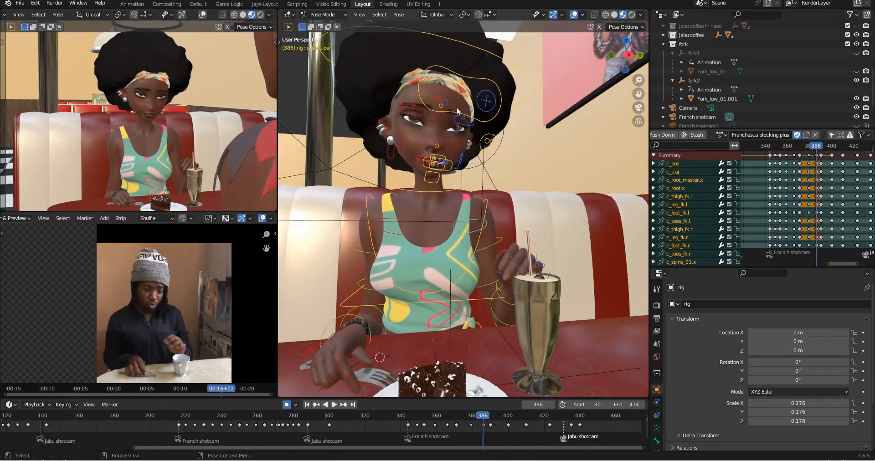
scroll(456, 182, "up", 3)
left_click_drag(444, 148, 444, 157)
key("Down")
left_click(354, 135)
key("Up")
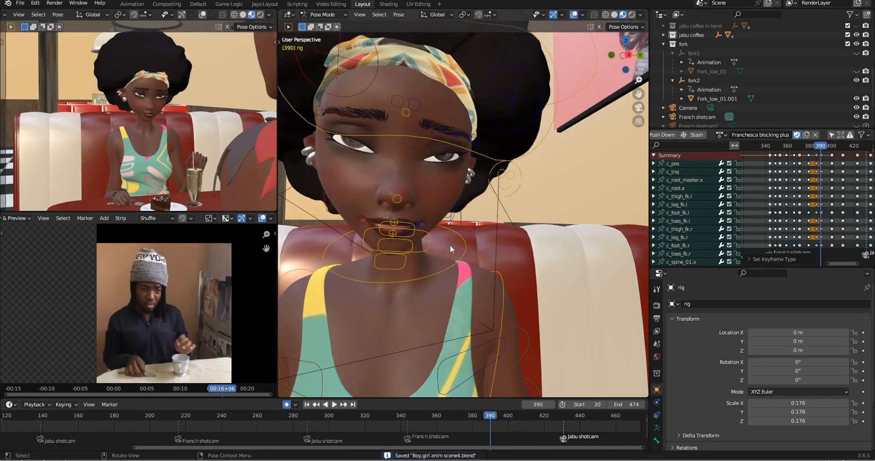
Key the location, rotation and scale of the woman's whole rig at frame 394
key("a")
key("Up")
key("Down")
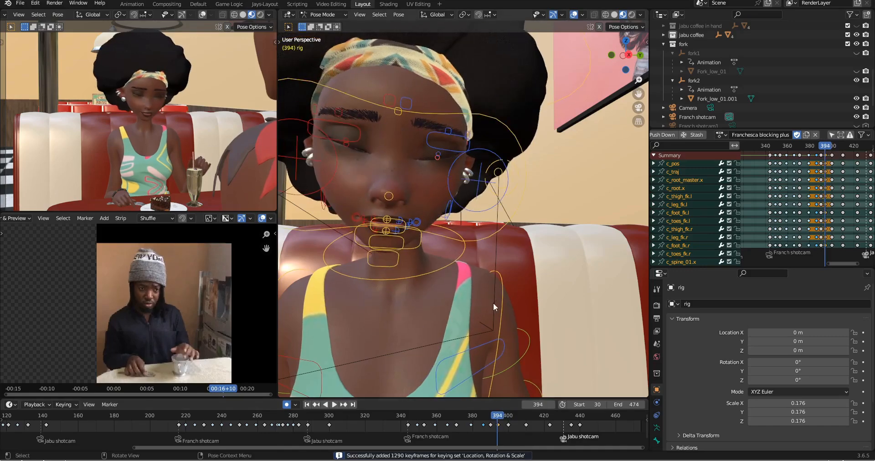
Copy the pose from the keyframe at 390 and paste it at frame 394
key("Down")
key("Up")
middle_click_drag(493, 302, 568, 297)
scroll(462, 215, "down", 2)
key("Down")
key("ctrl+c")
key("Up")
key("ctrl+v")
key("Down")
key("Up")
key("Up")
key("Down")
Pose the fingers of the woman's left hand reaching over the milkshake at frame 394
key("ctrl+c")
left_click(499, 275)
left_click(431, 260)
left_click(575, 269)
left_click(504, 330)
key("Down")
key("Up")
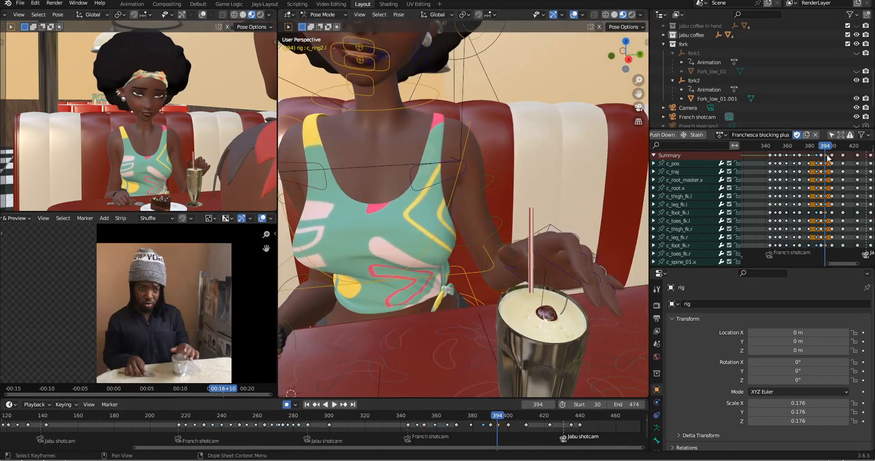
Compare the woman's hand at frames 394 and 400, and save the file
left_click(505, 419)
key("Down")
key("Up")
scroll(456, 273, "down", 2)
key("ctrl+s")
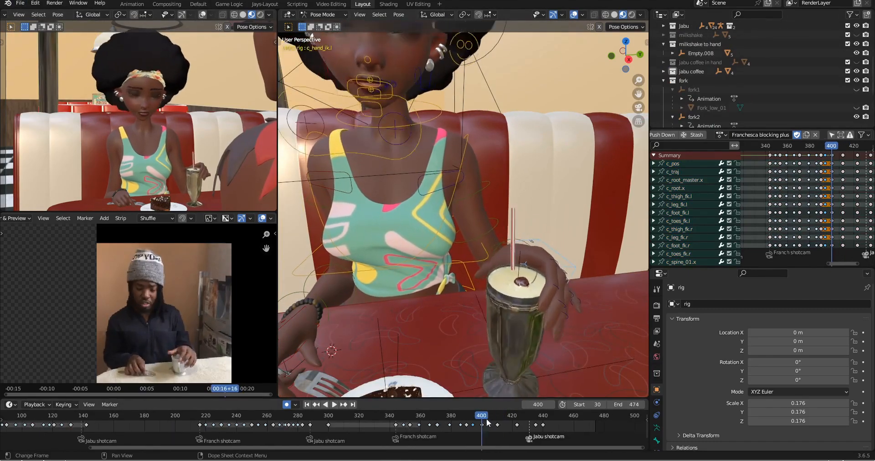
Key the woman's whole rig at frame 404 and inspect her left hand at the milkshake
left_click(487, 422)
key("i")
middle_click_drag(510, 273, 578, 264)
left_click_drag(617, 183, 545, 274)
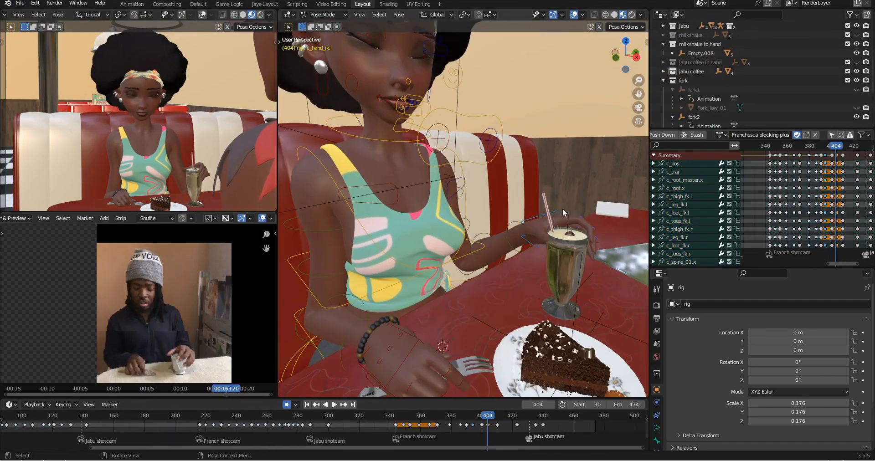
Mark the keyframe at 404 as a breakdown and save the file as Boy,girl anim scene5.blend
key("Up")
right_click(592, 212)
left_click(592, 212)
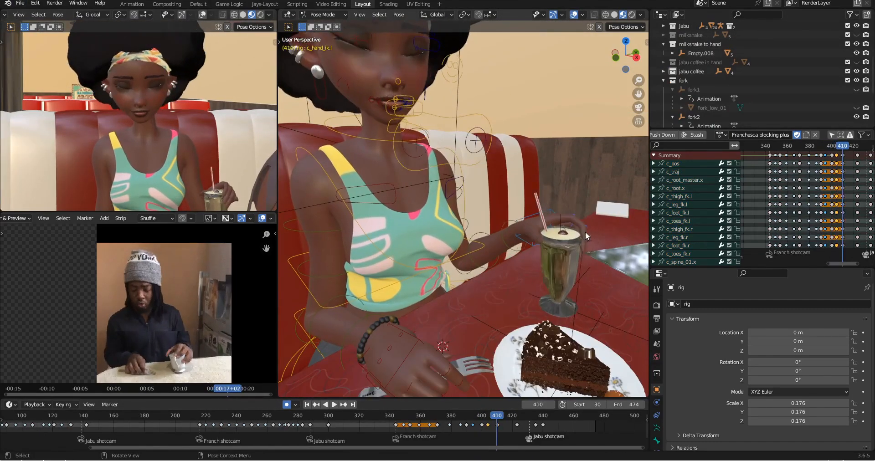
key("Down")
key("Down")
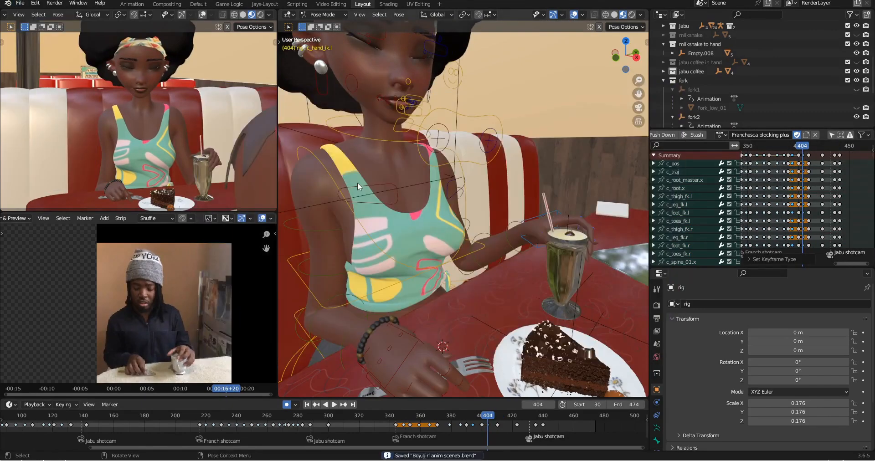
Select the whole rig and key it at frame 414
left_click(460, 259)
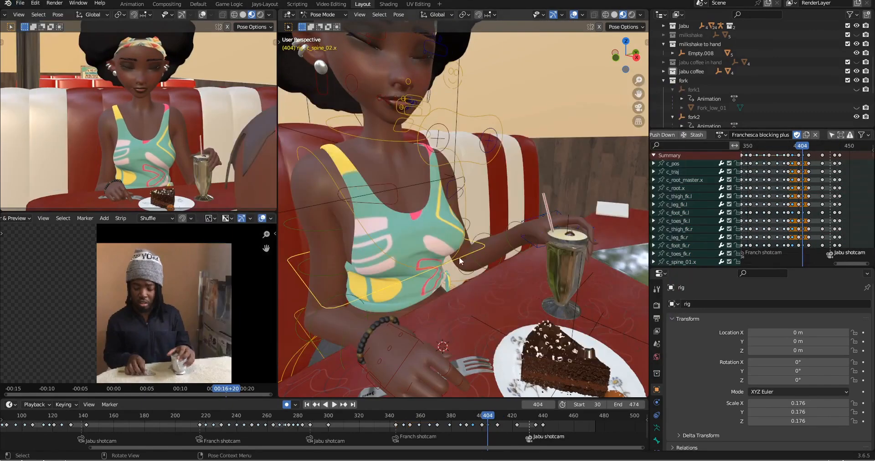
key("a")
key("i")
middle_click_drag(545, 265, 515, 264)
Copy the pose of the woman's left-hand control and compare her hand on the milkshake at the keyframes around 414
left_click(536, 198)
key("Up")
key("Up")
middle_click_drag(541, 210, 545, 287, "shift")
key("Down")
key("ctrl+c")
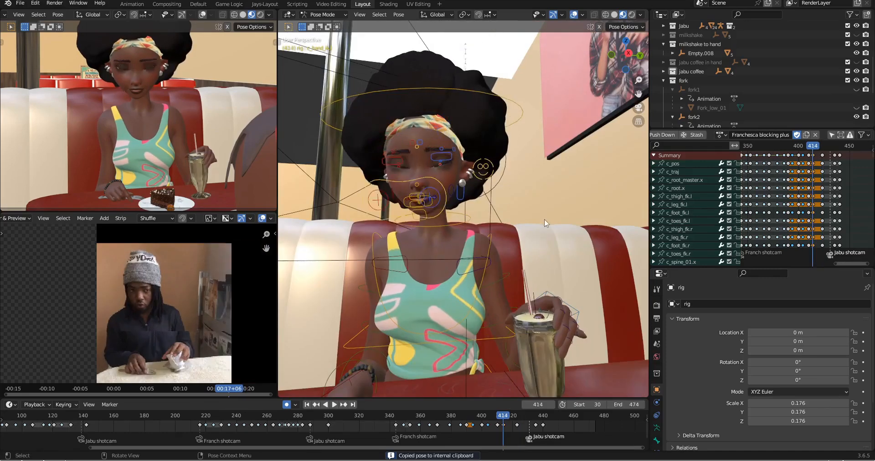
scroll(434, 180, "up", 1)
key("Up")
key("Down")
key("Up")
Review the motion between frames 414 and 423, and key the woman's whole rig at frame 430
left_click_drag(517, 417, 505, 418)
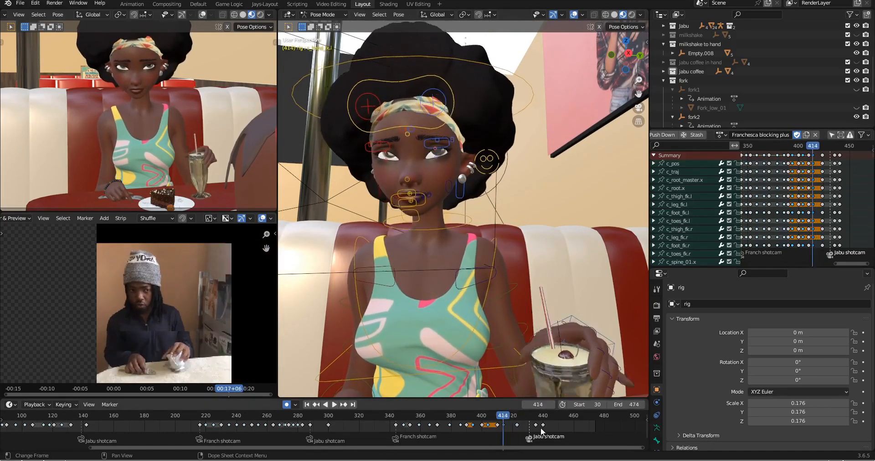
left_click_drag(516, 417, 527, 416)
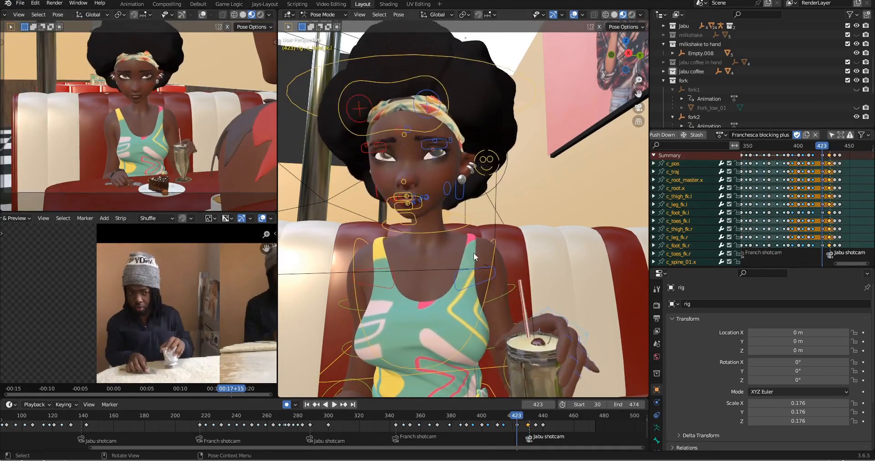
Switch to posing the man's rig with its Jabu blocking plus action, and go to his shot at frame 139
left_click(719, 135)
left_click(793, 135)
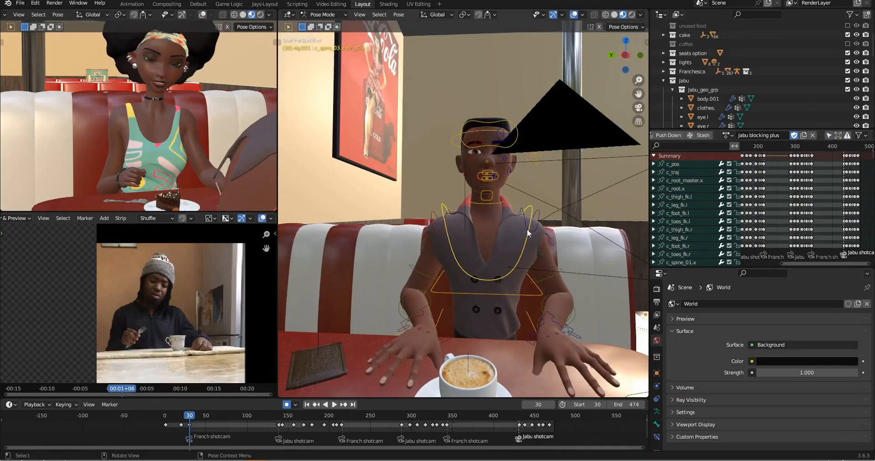
key("KP_Decimal")
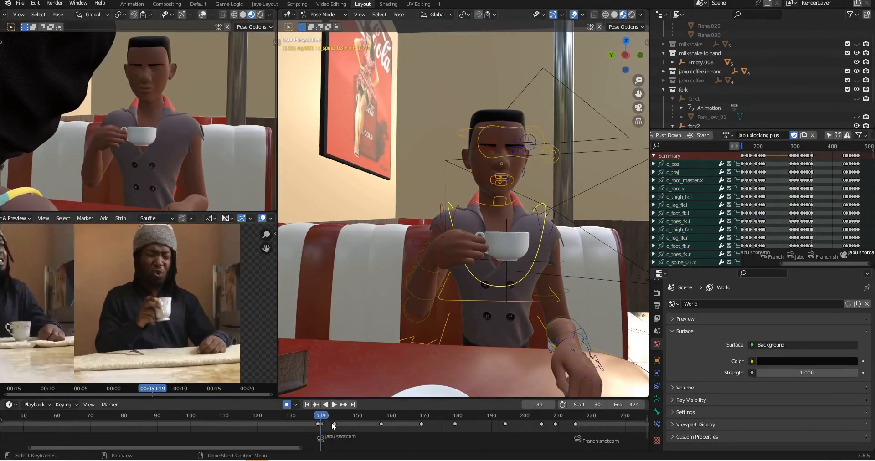
Key the man's whole rig at frames 141 and 149 as in-betweens for his coffee-holding pose
key("KP_Decimal")
left_click(20, 2)
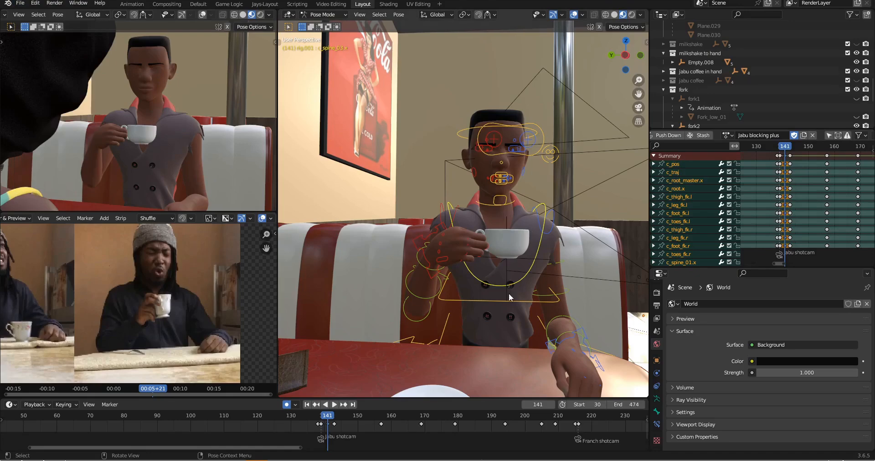
key("ctrl+a")
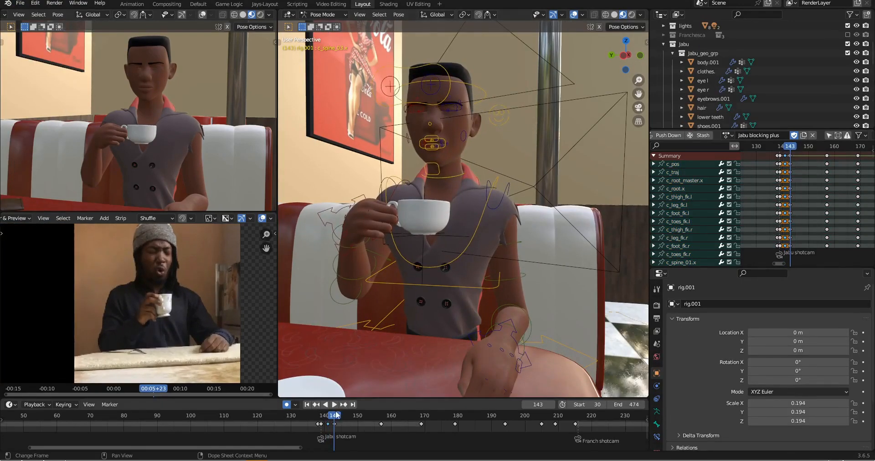
key("i")
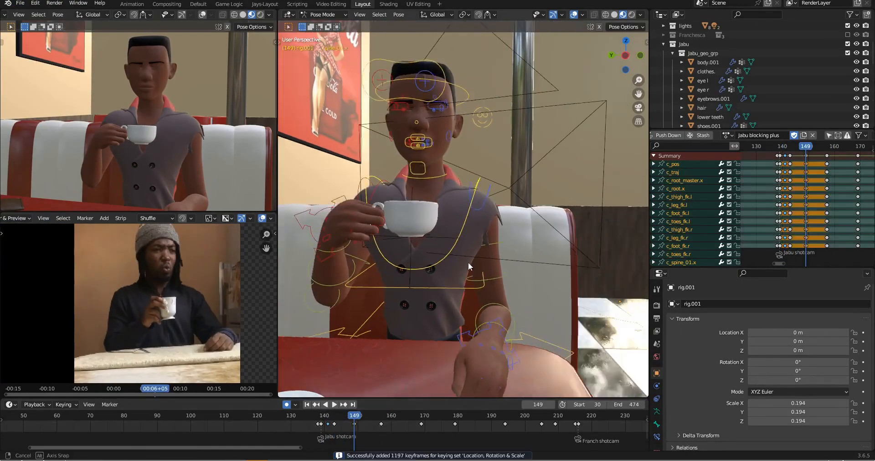
right_click(793, 177)
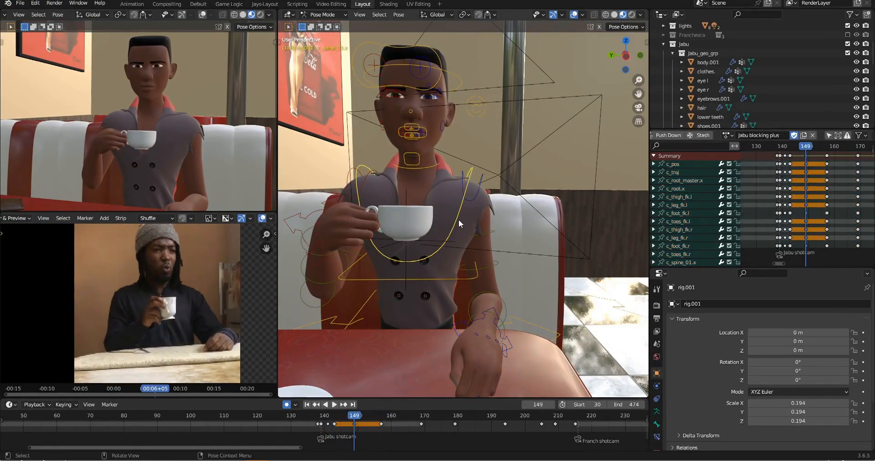
Adjust the man's lower spine and rotate his head freely at frame 149, comparing the pose with the neighbouring keyframes
key("g")
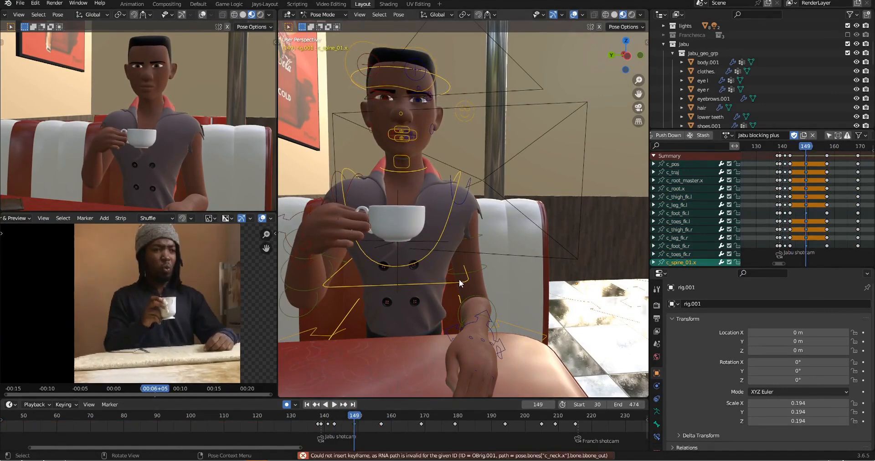
left_click(449, 84)
key("r")
key("x")
key("x")
key("Down")
key("Up")
key("Up")
key("Down")
key("Down")
Copy the man's head pose at frame 143, paste it at the following pose, and key the whole rig at frame 147
key("ctrl+c")
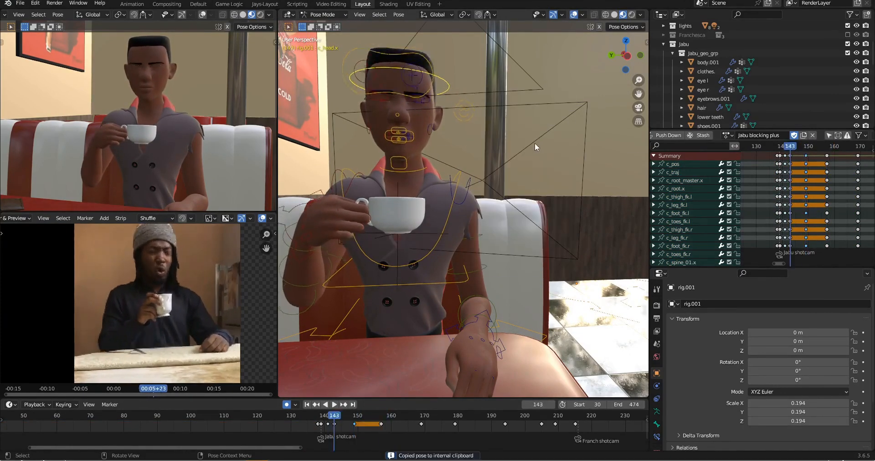
key("Up")
key("Up")
key("ctrl+v")
left_click_drag(347, 417, 354, 416)
key("a")
key("i")
key("alt+a")
key("ctrl+v")
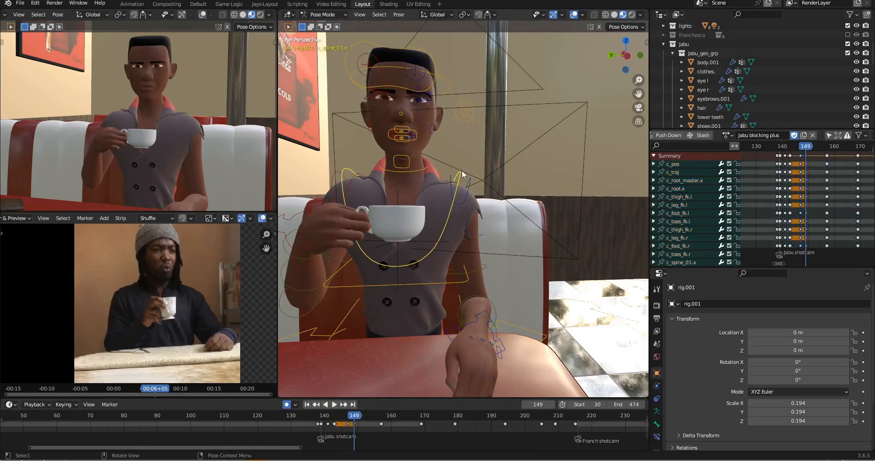
Adjust the man's left upper eyelid control at frame 149 and compare it with frame 157
middle_click_drag(410, 133, 510, 135)
key("ctrl+c")
middle_click_drag(568, 125, 510, 171, "shift")
scroll(511, 171, "up", 2)
scroll(511, 171, "up", 3)
left_click(451, 208)
key("g")
left_click(449, 209)
key("Up")
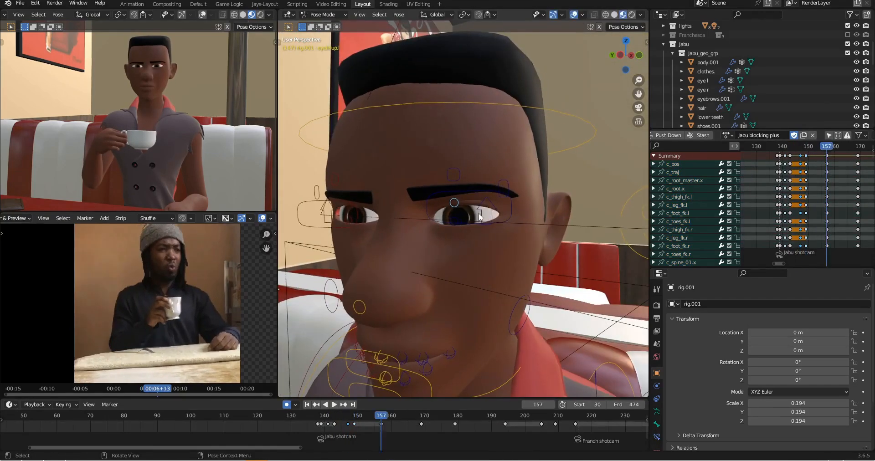
Key the man's whole rig at frame 162 and copy his head control's pose
scroll(449, 209, "down", 3)
left_click_drag(381, 415, 397, 415)
key("a")
key("i")
key("Down")
key("Up")
key("ctrl+c")
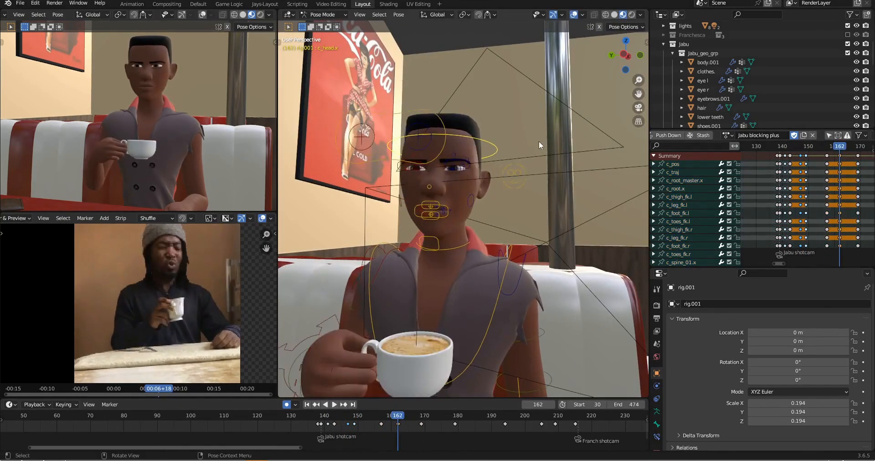
Close the man's eyes and rotate his head at frame 162
scroll(539, 140, "up", 4)
left_click(20, 3)
left_click(22, 64)
key("Down")
key("Up")
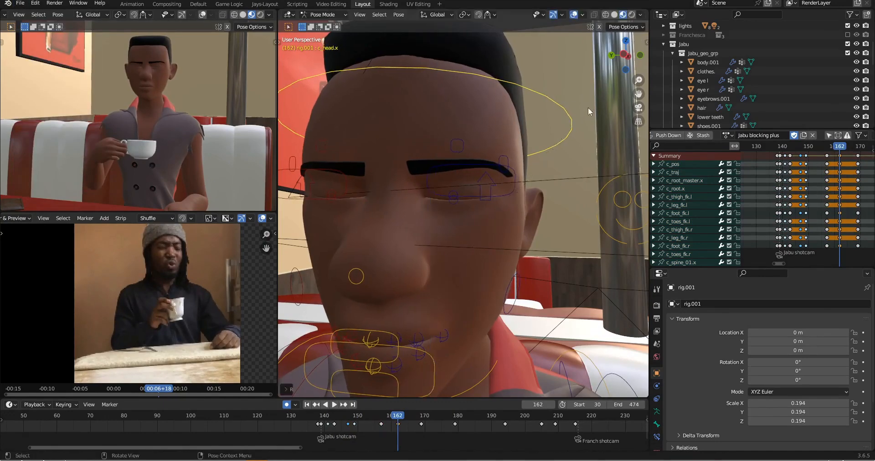
left_click(587, 109)
scroll(588, 110, "down", 1)
key("r")
left_click(840, 166)
Key the man's whole rig at frame 166, copy the eye control's pose, and go to the keyframe at 169
left_click(411, 415)
key("a")
key("i")
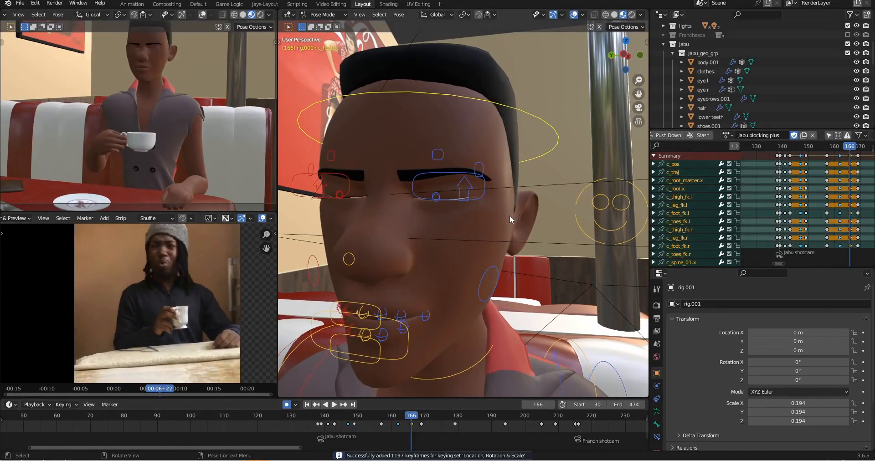
key("Up")
scroll(504, 161, "down", 4)
left_click(382, 173)
key("ctrl+c")
key("Up")
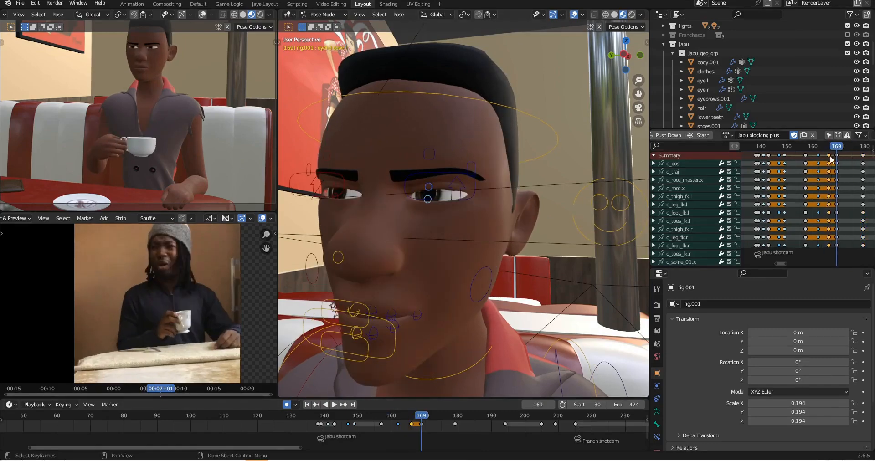
Key the man's whole rig at frame 173 and adjust his eye target
left_click(20, 3)
left_click(28, 64)
left_click(434, 416)
key("i")
key("Up")
key("Down")
scroll(414, 200, "down", 4)
key("r")
left_click(505, 182)
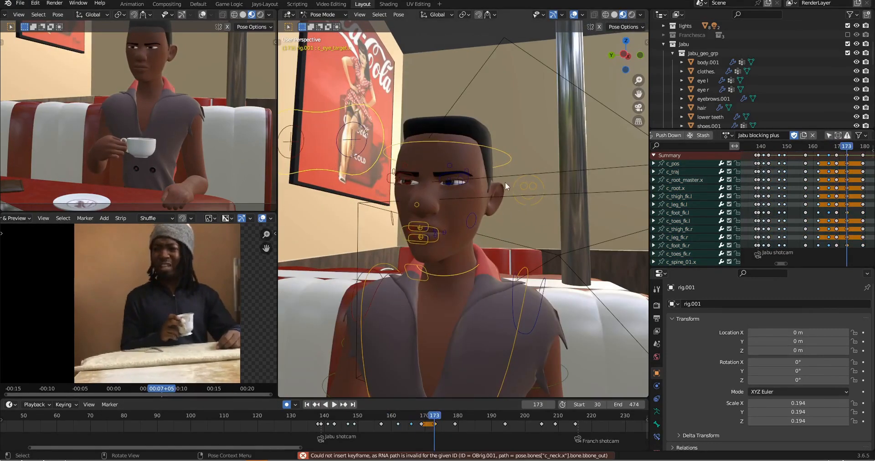
Rotate the man's head freely at frame 173
left_click(501, 164)
key("r")
key("x")
key("x")
left_click(491, 171)
Key the man's whole rig at frame 176
middle_click_drag(848, 176, 828, 177)
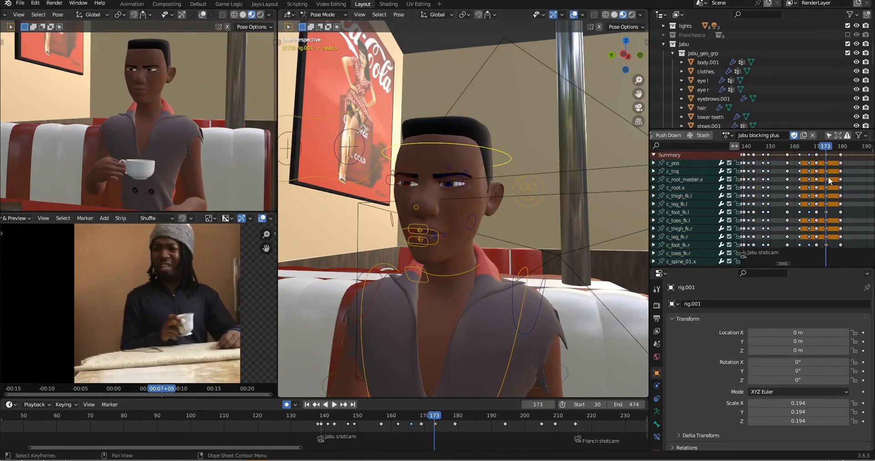
left_click_drag(826, 176, 834, 176)
key("a")
key("i")
Move the man's right eyelid control at frame 173 and copy its pose
scroll(414, 187, "up", 4)
left_click(389, 178)
key("g")
left_click(399, 196)
key("ctrl+c")
key("space")
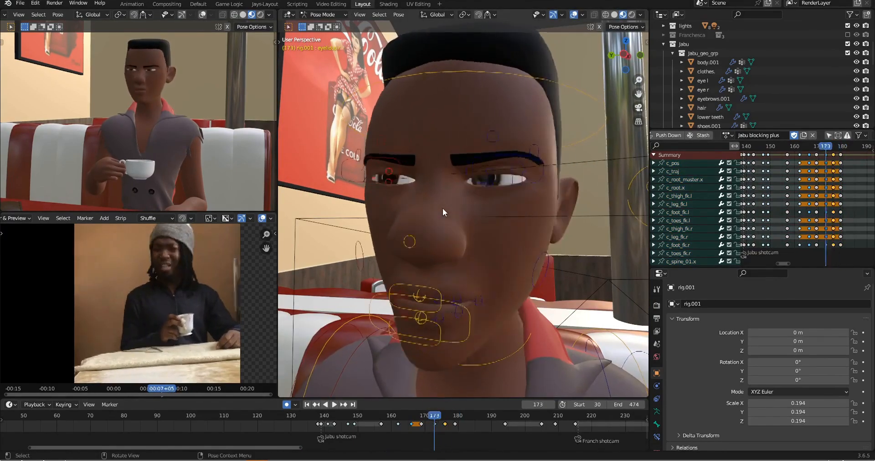
Key the man's whole rig at frame 186 and return to the keyframe at 179
key("space")
left_click(478, 420)
key("a")
key("i")
key("Down")
key("Down")
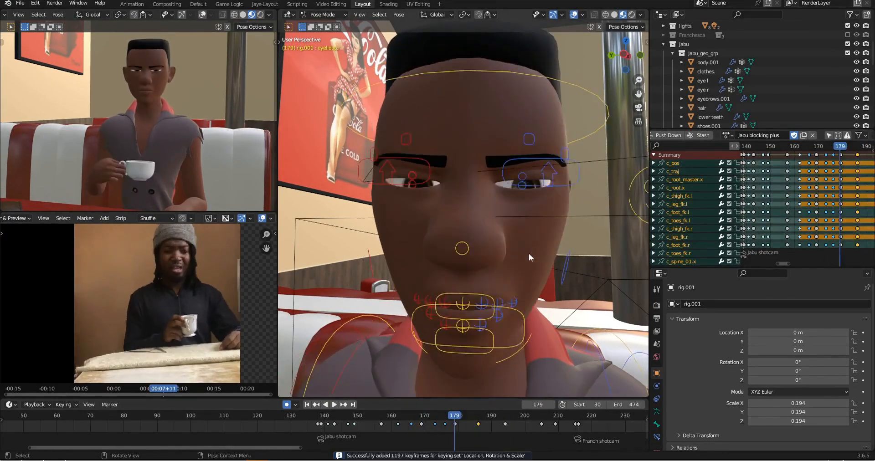
Compare the man's poses at the keyframes around 179 and 186, copy the selected control's pose, and key it
scroll(526, 270, "down", 6)
middle_click_drag(525, 270, 565, 269)
key("Up")
key("Up")
left_click(433, 296)
key("Down")
key("ctrl+c")
key("Up")
left_click(497, 256)
scroll(477, 293, "up", 3)
middle_click_drag(502, 302, 508, 189)
key("Down")
key("Up")
scroll(493, 324, "down", 3)
key("Up")
key("Down")
key("i")
Check the man's motion back and forth between the keyframes leading to frame 186, and key the selected control
scroll(468, 298, "up", 2)
key("Up")
left_click(468, 298)
key("Down")
key("Up")
key("Down")
key("Up")
key("Down")
key("Up")
key("Down")
left_click(490, 142)
scroll(508, 190, "up", 1)
key("i")
Rotate the man's head freely at frame 186
key("Up")
key("r")
key("x")
key("x")
left_click(524, 122)
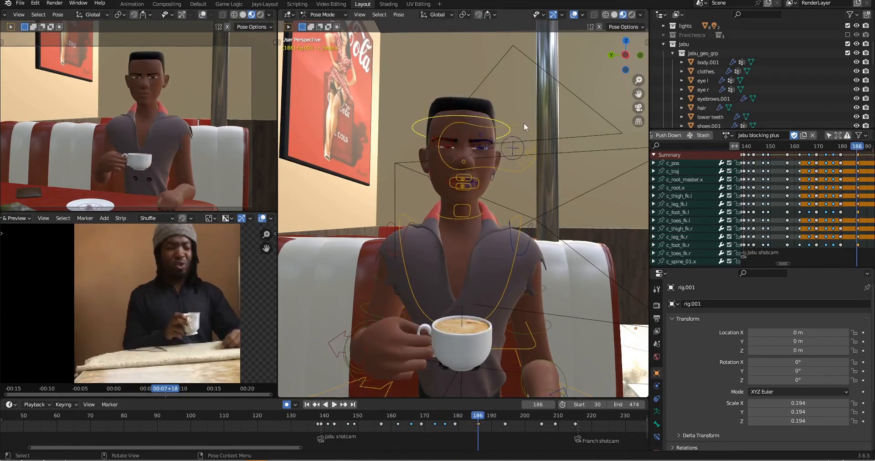
Copy the pose of the man's left lower eyelid control and paste it at frame 186
scroll(509, 132, "up", 7)
middle_click_drag(510, 131, 513, 155)
left_click(513, 76)
key("ctrl+c")
key("ctrl+v")
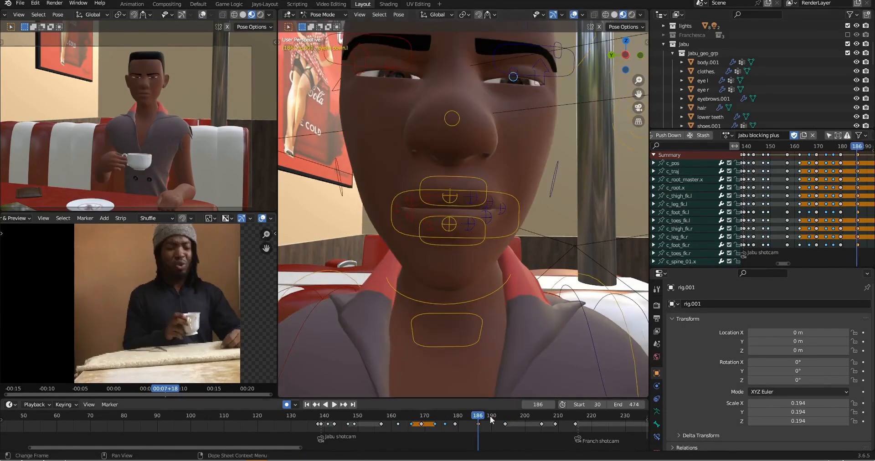
Key the man's whole rig at frame 190
middle_click_drag(838, 196, 804, 197)
scroll(804, 197, "down", 1)
left_click(826, 146)
key("a")
key("i")
Compare the man's poses at frames 190 and 194, and go on to frame 200
key("Down")
key("Up")
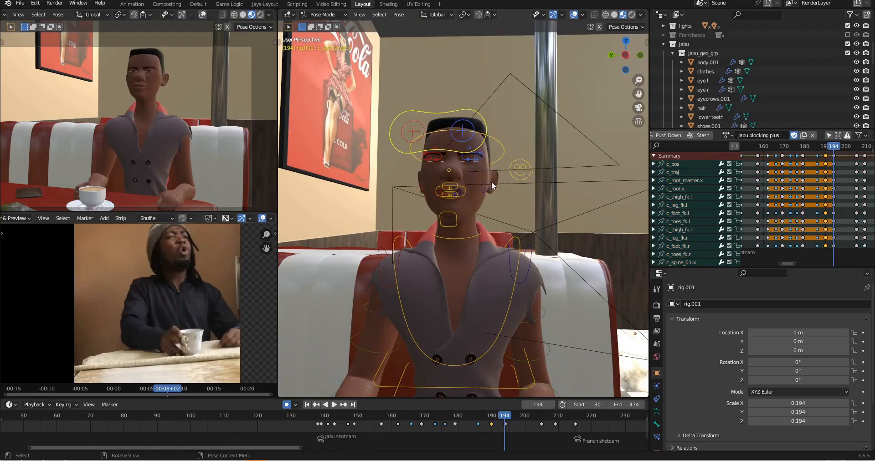
key("Down")
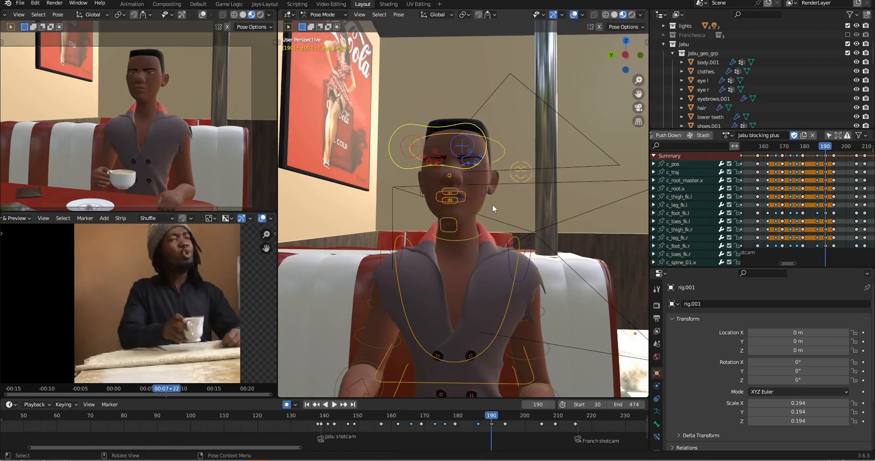
key("Up")
key("Down")
key("Down")
key("Up")
key("Up")
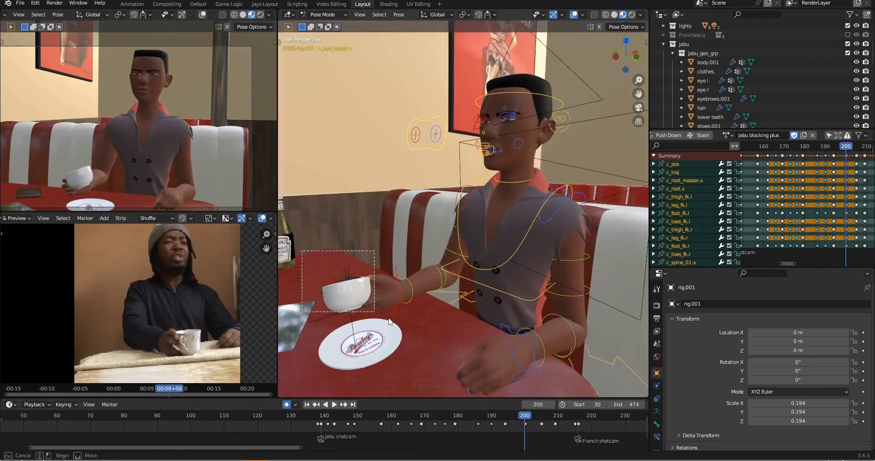
Paste the hand pose from the neighbouring keyframe at frame 200, and swap the hand-held coffee for the cup on the saucer
key("ctrl+v")
middle_click_drag(405, 249, 773, 94)
key("Down")
key("ctrl+c")
key("Up")
left_click(662, 44)
scroll(413, 263, "up", 3)
Rotate the man's right hand and index finger controls to grip the cup's handle at frame 200
key("r")
middle_click_drag(413, 263, 482, 269)
left_click(419, 291)
left_click(498, 265)
middle_click_drag(549, 170, 519, 213)
left_click(594, 14)
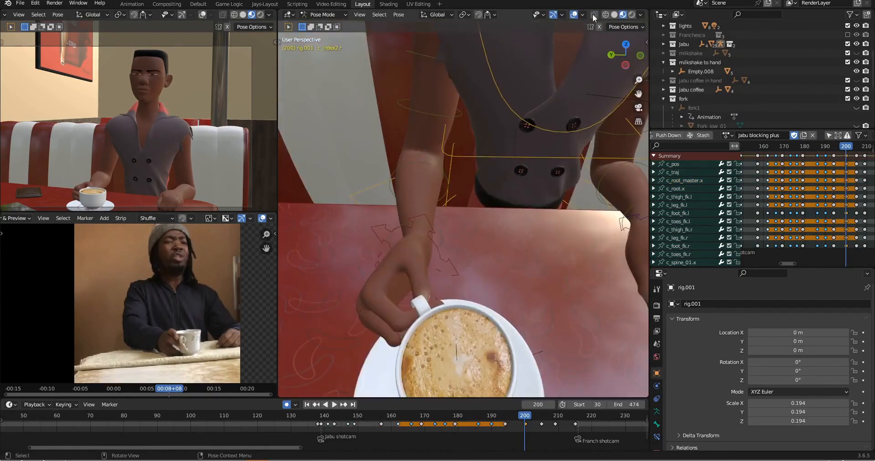
Select the man's right thumb control and compare the cup grip at frame 200 with the neighbouring keyframes
middle_click_drag(430, 275, 440, 223, "shift")
scroll(440, 223, "up", 2)
left_click(440, 225)
key("Down")
key("Down")
key("Up")
key("Up")
key("Down")
key("Up")
scroll(827, 196, "down", 2)
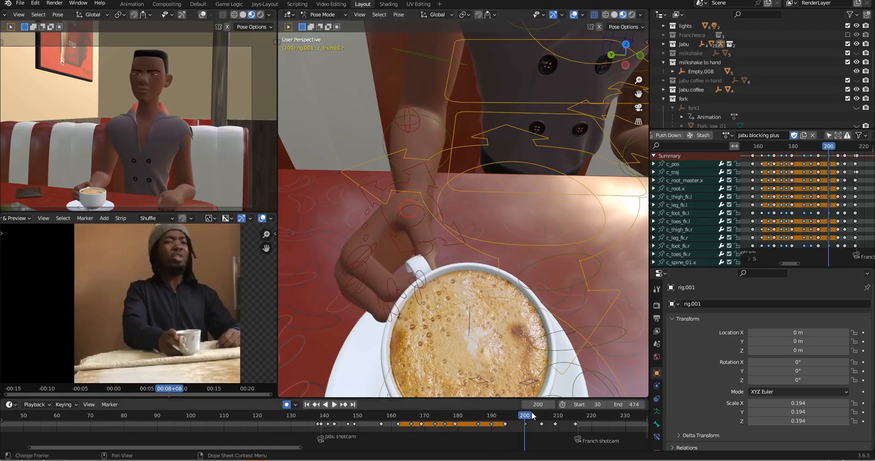
Key the man's whole rig at frame 203, and copy a control's pose from the following keyframe
scroll(487, 167, "down", 7)
key("a")
key("i")
key("Up")
middle_click_drag(487, 167, 469, 160)
left_click(573, 176)
key("Down")
key("Up")
key("ctrl+c")
Rotate the man's right hand control in the in-between pose at frame 203
middle_click_drag(599, 198, 592, 239)
key("Down")
key("Up")
left_click(445, 142)
key("r")
left_click(513, 195)
middle_click_drag(513, 195, 489, 230)
scroll(488, 196, "up", 2)
Compare the right hand's poses at frames 200, 203 and 205, ending on frame 203
key("Down")
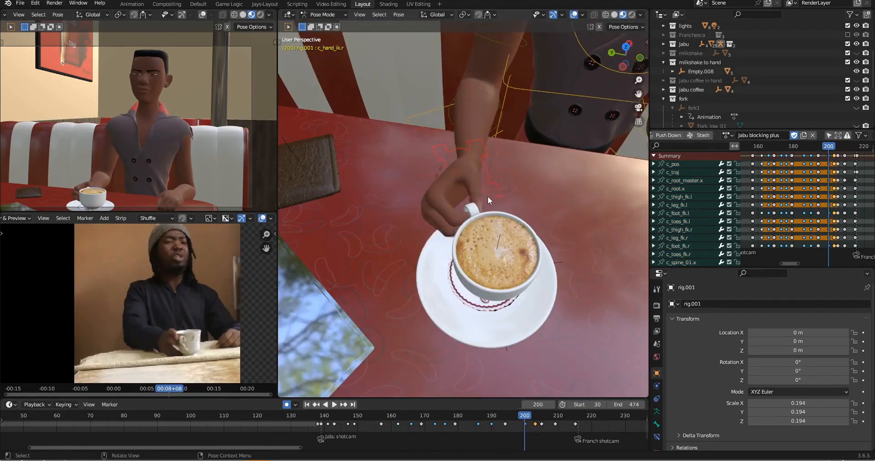
key("Up")
key("Up")
middle_click_drag(491, 200, 527, 157)
key("Up")
key("Down")
key("Down")
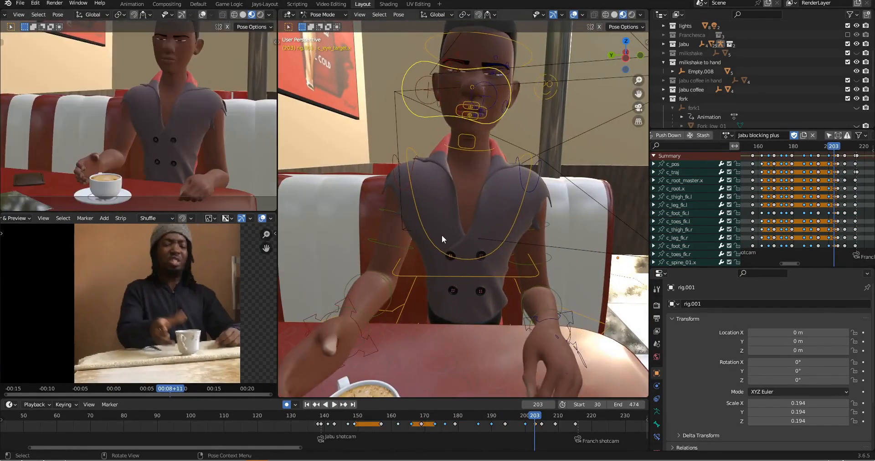
Save the file, and inspect the man's right hand and thumb from frame 203 to 205
scroll(402, 208, "up", 2)
key("ctrl+s")
middle_click_drag(441, 234, 442, 290)
left_click(441, 255)
scroll(219, 136, "down", 2)
key("Up")
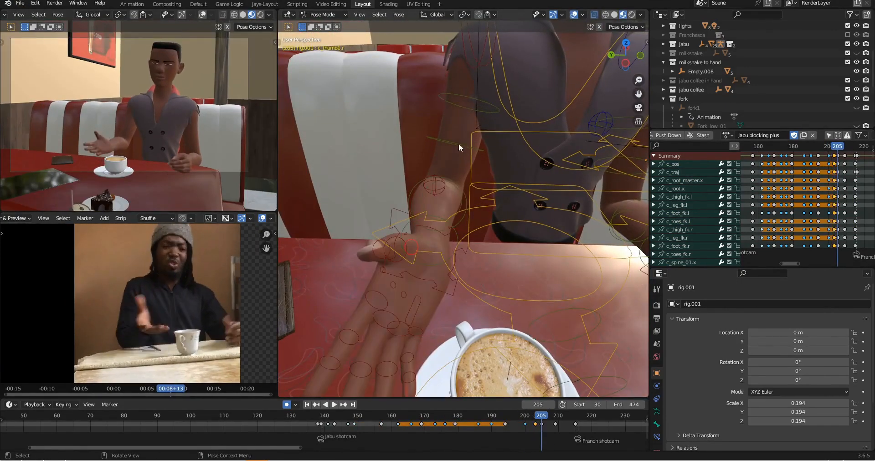
Rotate the man's head control about its local X axis at frame 203
key("Down")
scroll(509, 198, "down", 6)
left_click(553, 68)
key("r")
key("x")
key("x")
left_click(591, 92)
key("Up")
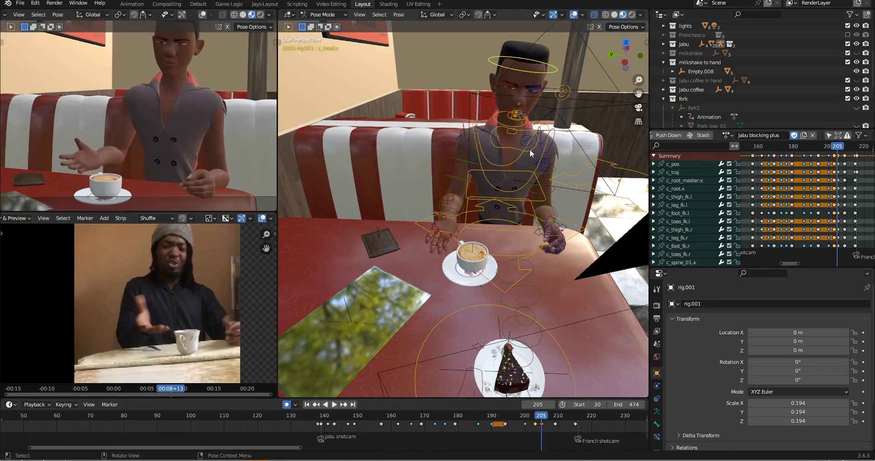
key("Down")
Select the man's upper spine control and compare its poses at frames 203 and 205
left_click(510, 188)
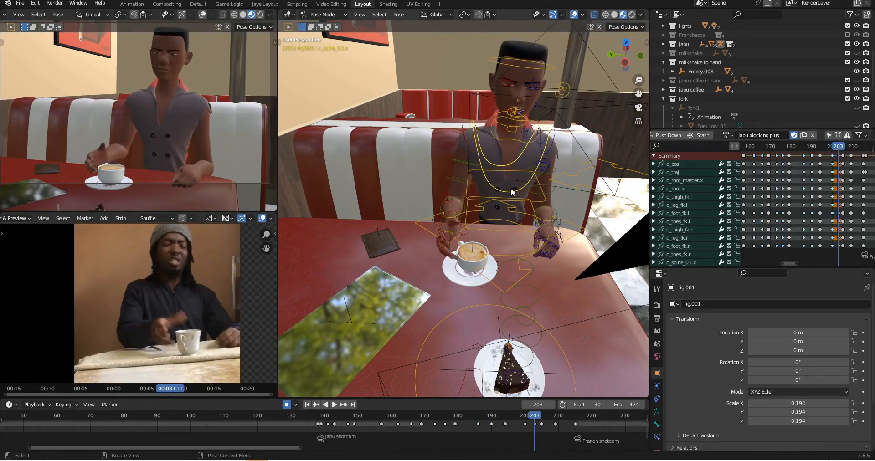
key("Up")
key("Down")
key("Up")
Copy the man's pose at frame 205 and paste it at frame 207
key("Right")
key("Right")
key("a")
key("Down")
key("ctrl+c")
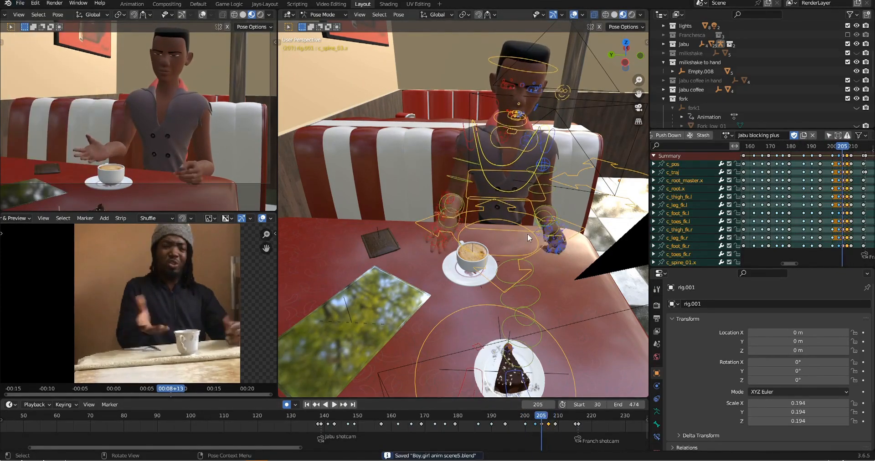
key("Right")
key("Right")
key("ctrl+v")
Move the man's right hand control along X and rotate it at frame 207
middle_click_drag(455, 202, 486, 224)
key("Down")
right_click(420, 208)
left_click(420, 208)
key("Up")
key("g")
key("x")
left_click(541, 256)
key("r")
key("r")
left_click(587, 256)
middle_click_drag(474, 252, 436, 248)
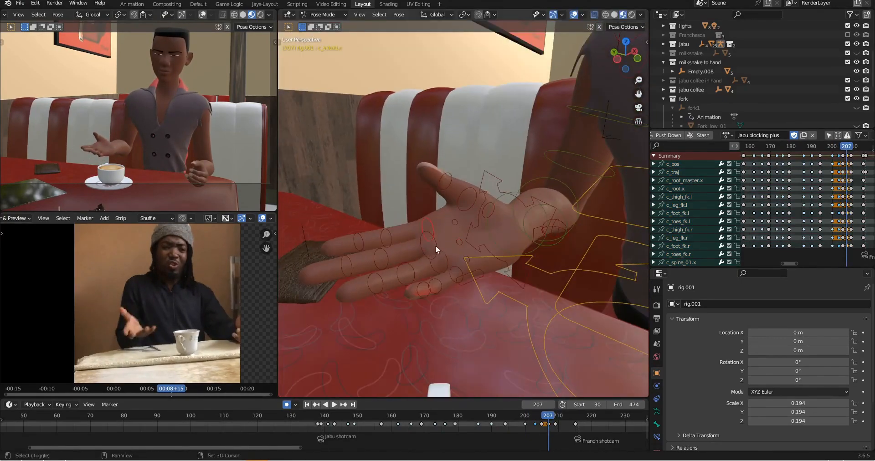
Select a finger control on the right hand and compare the open-hand poses around frame 207
left_click(436, 249)
key("Down")
key("Right")
key("Right")
key("Down")
key("Up")
Select the man's right shoulder control and compare its pose at frame 207 with the adjacent frames
middle_click_drag(528, 212, 508, 199)
left_click(406, 122)
key("Down")
key("Down")
key("Up")
key("Right")
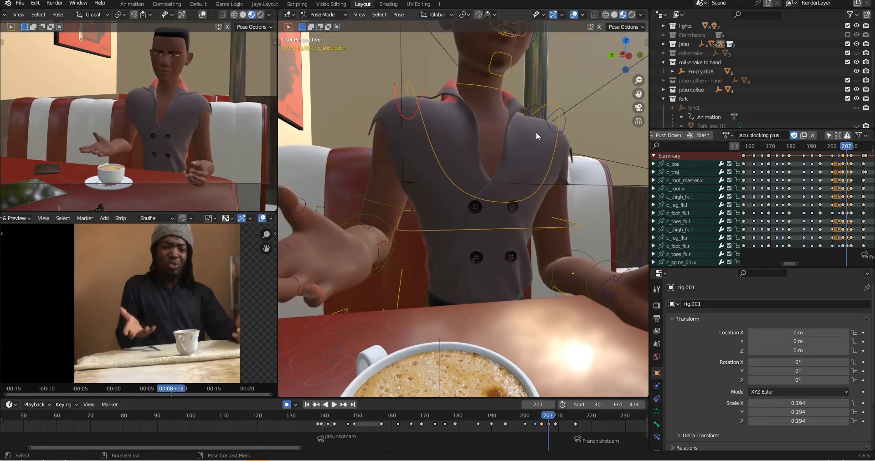
key("Right")
Adjust the man's left hand at frame 207, checking it against the poses at frames 205 and 209
middle_click_drag(536, 133, 477, 242)
left_click(474, 243)
key("Up")
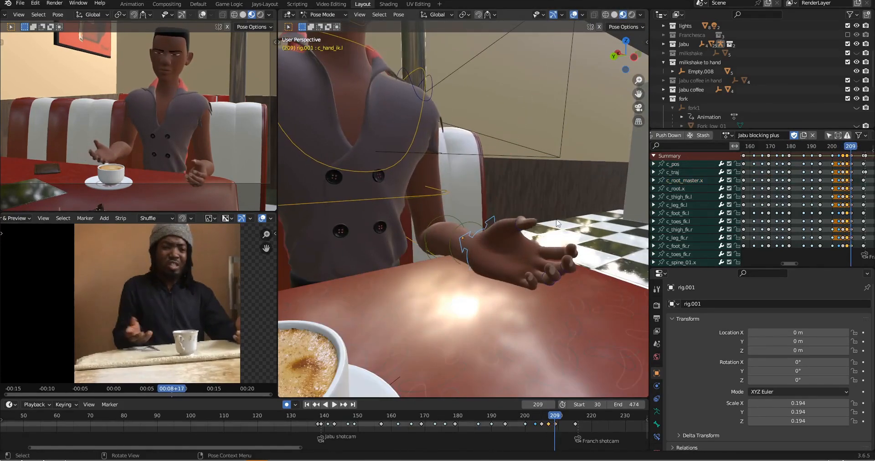
middle_click_drag(551, 221, 539, 181)
key("Down")
key("Down")
key("Up")
key("Up")
key("Down")
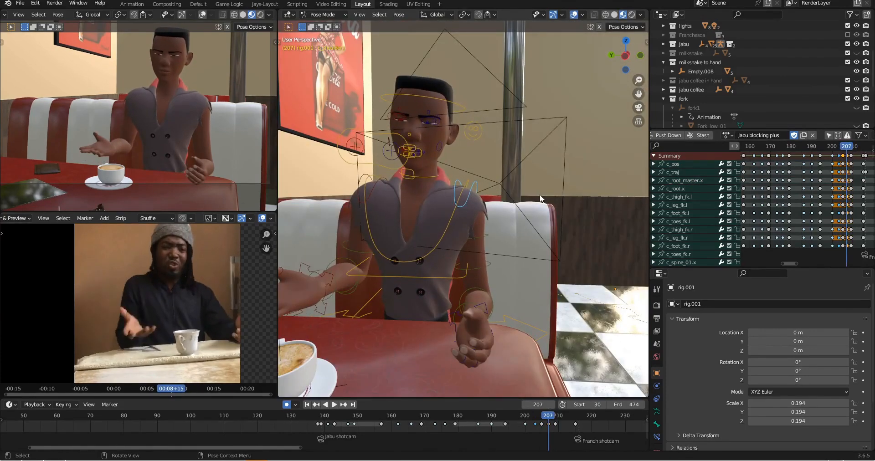
Check the man's left shoulder control from frame 207 onward, and save the file
left_click(466, 200)
key("Up")
key("Up")
middle_click_drag(858, 188, 785, 189)
scroll(785, 188, "up", 1)
scroll(786, 191, "up", 2)
key("ctrl+s")
Create a breakdown pose for the man's whole rig at frame 212
key("a")
left_click(564, 415)
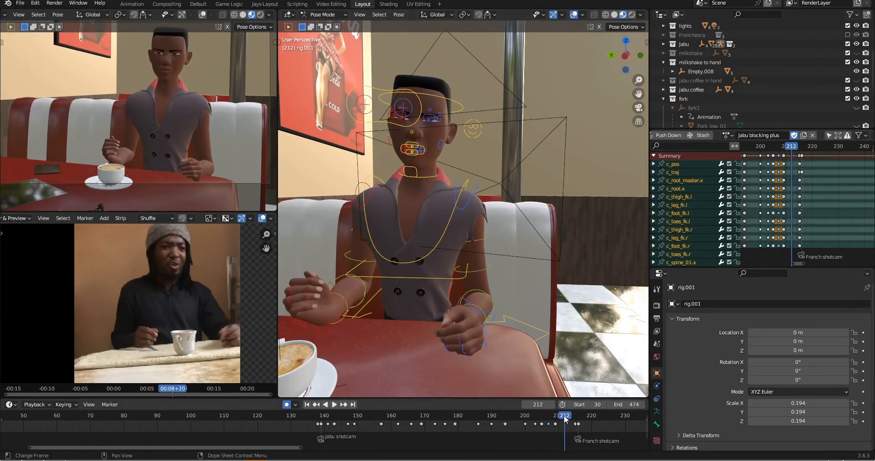
key("shift+e")
left_click(494, 308)
Compare the man's left and right hands at frames 209, 212 and 215, and save the file
left_click(490, 312)
key("Up")
key("Down")
middle_click_drag(499, 294, 547, 296)
left_click(343, 329)
key("Down")
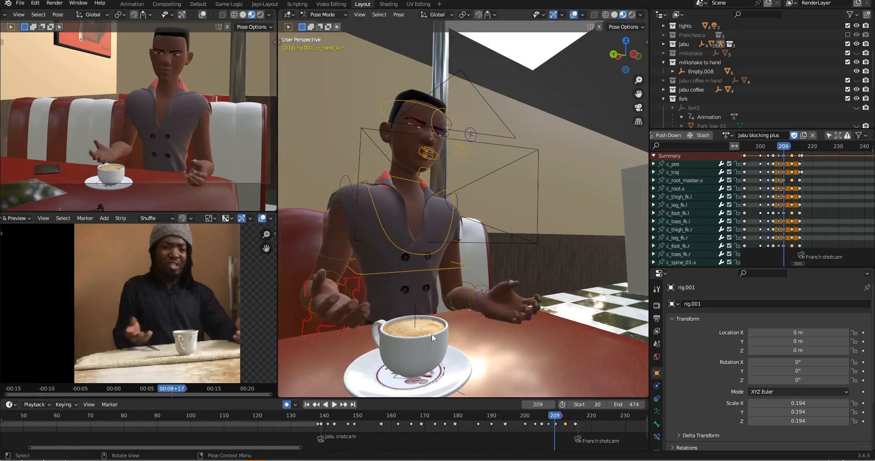
key("Up")
middle_click_drag(431, 334, 381, 288)
key("Up")
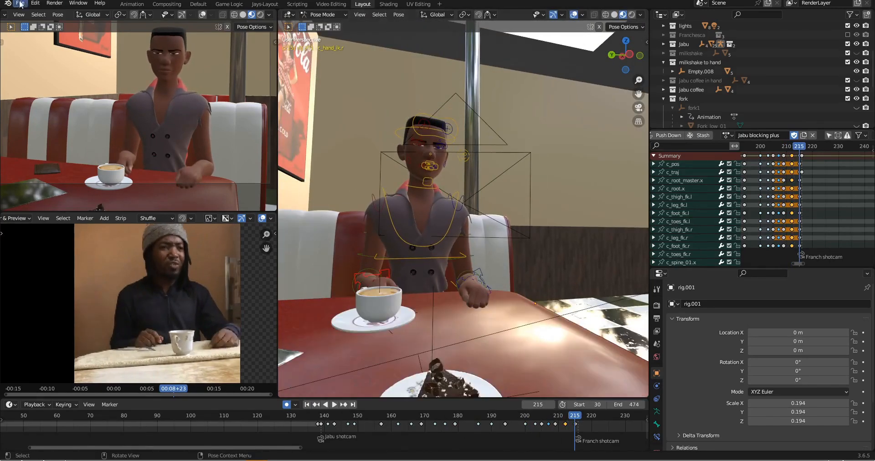
key("ctrl+s")
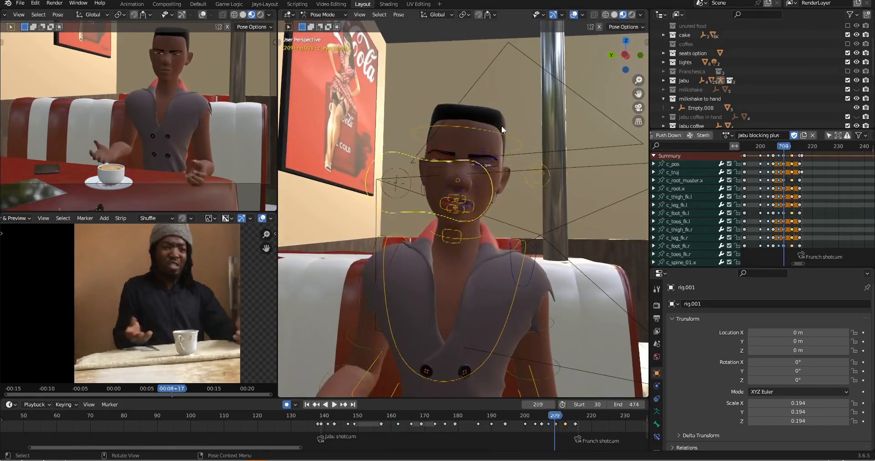
Copy the eye target's pose at frame 212, and select the man's head control to compare keyframes
left_click(501, 125)
key("Up")
key("ctrl+c")
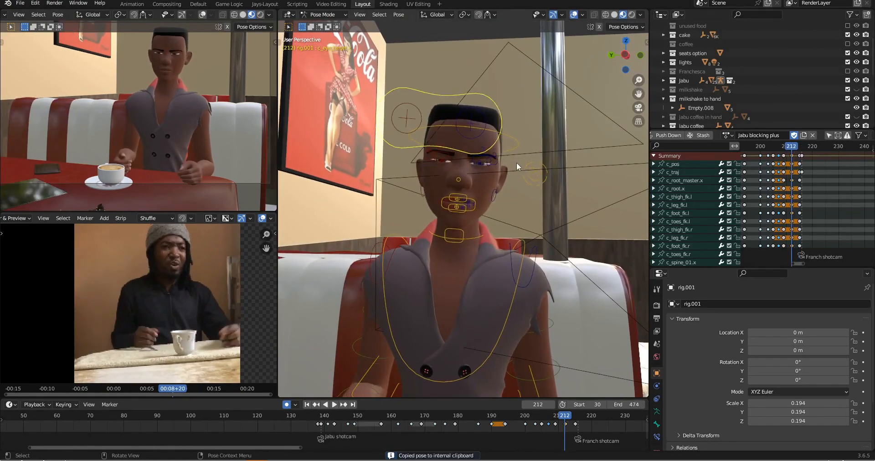
left_click(517, 144)
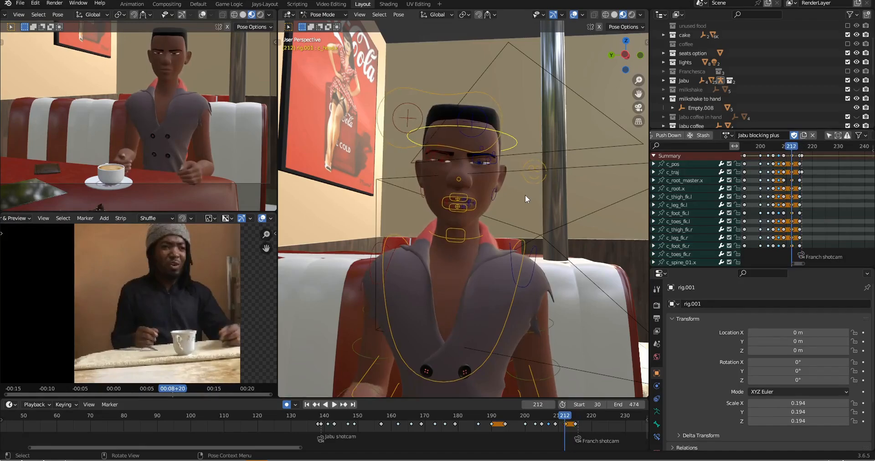
key("Down")
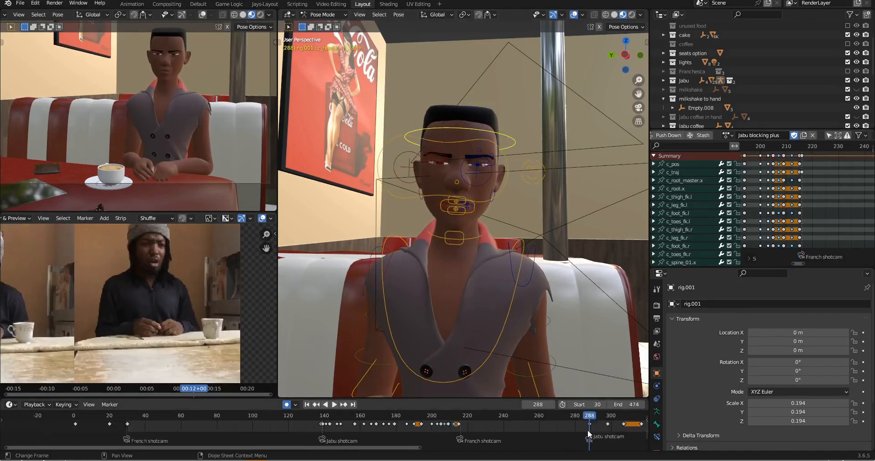
Key the man's whole rig at frame 294 in his next shot
left_click(470, 424)
key("ctrl+v")
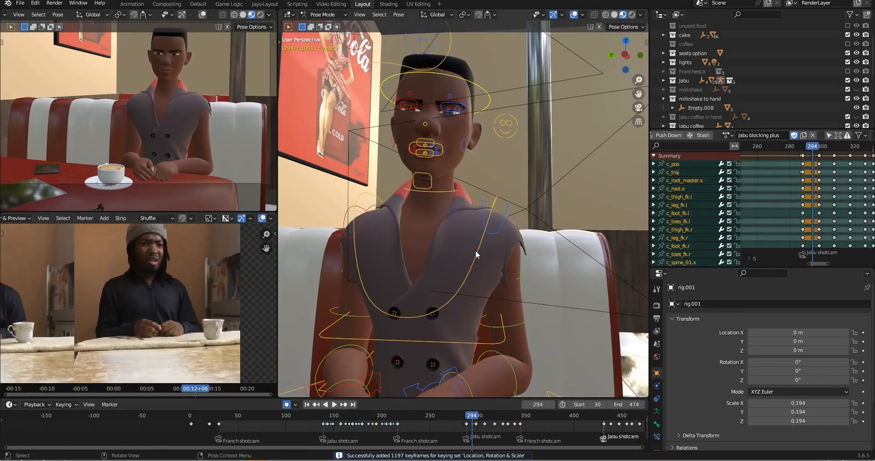
middle_click_drag(540, 79, 501, 203)
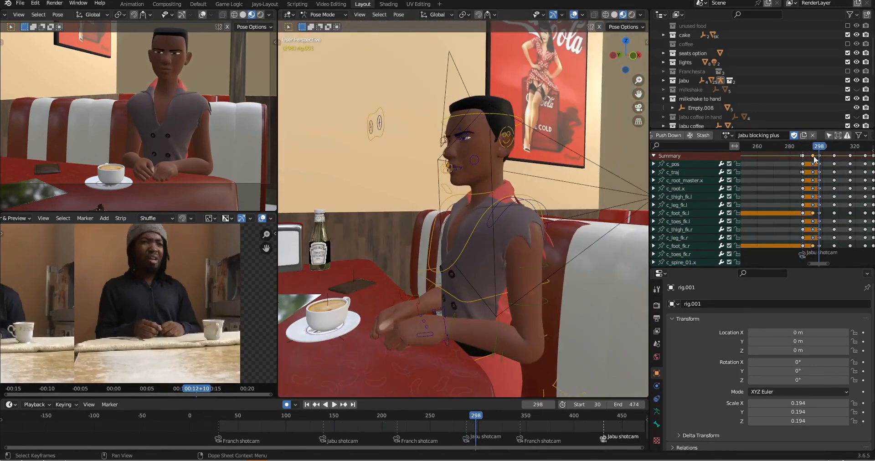
Key the man's whole rig at frame 303
left_click(813, 156)
left_click_drag(481, 422, 485, 423)
key("i")
left_click(491, 258)
middle_click_drag(499, 281, 529, 231)
Compare the man's pose at frame 303 with the neighbouring keyframes, and save the file
key("Down")
key("Up")
left_click(477, 265)
key("ctrl+s")
key("Up")
scroll(460, 264, "down", 4)
key("Down")
Adjust the position of the man's right hand in the raised-hand pose around frame 303
left_click(442, 266)
key("g")
left_click(468, 269)
scroll(132, 177, "up", 3)
left_click(529, 231)
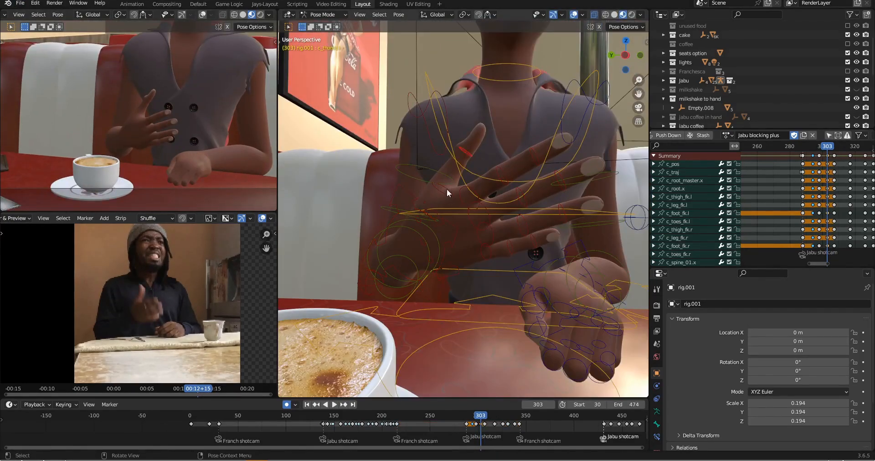
Rotate the man's right ring finger at frame 303 and check it against the neighbouring keyframes
middle_click_drag(485, 253, 510, 225)
left_click(510, 225)
scroll(136, 137, "down", 3)
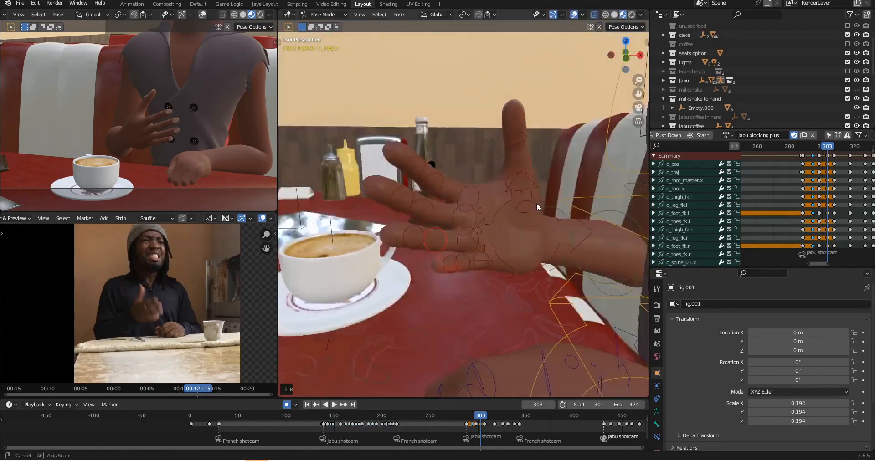
key("r")
left_click(546, 259)
key("Up")
key("Down")
key("Up")
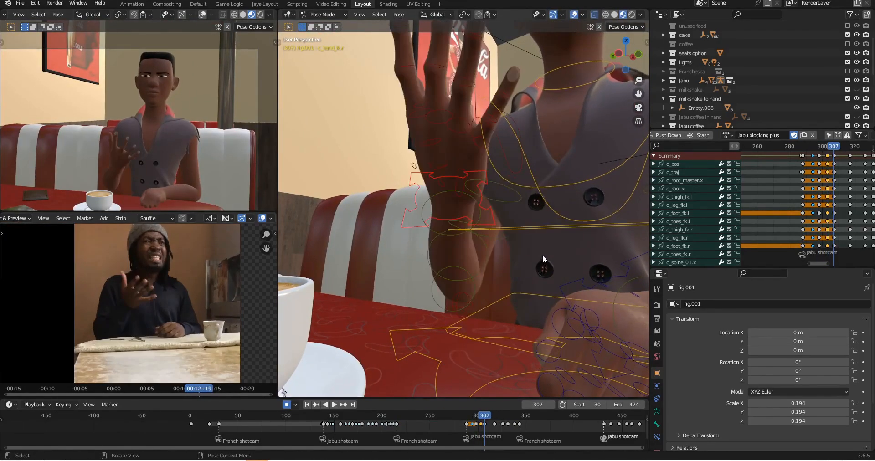
Save the file, and rotate the man's right hand in his pose at frame 313
scroll(542, 255, "down", 2)
left_click(21, 3)
left_click(32, 63)
key("Up")
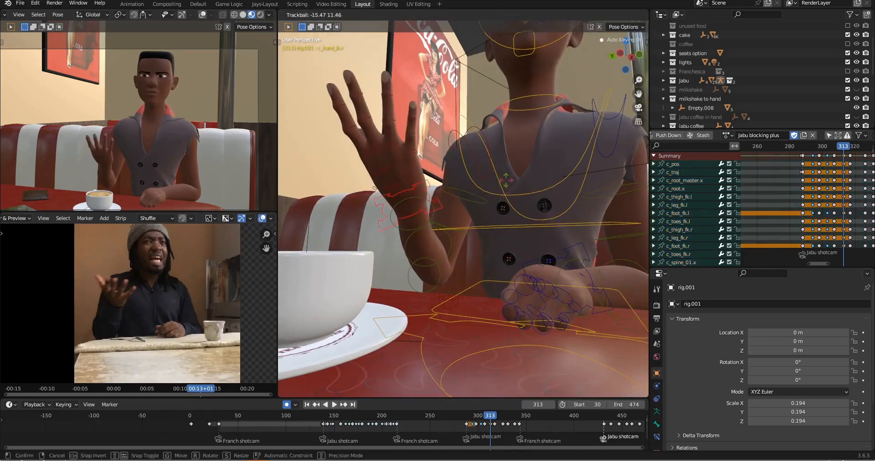
key("Up")
Copy the man's pose at frame 307, and compare his head and face with the neighbouring keyframes
key("Down")
key("Down")
key("KP_Decimal")
left_click(485, 213)
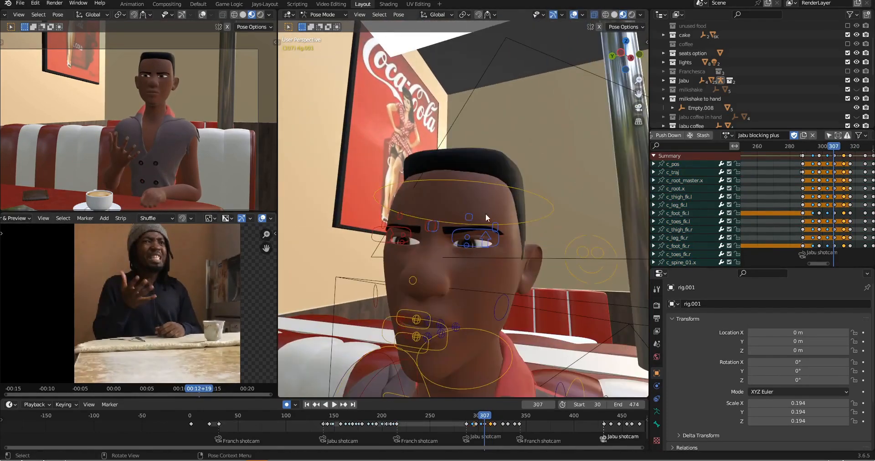
key("ctrl+c")
key("Up")
key("Down")
key("Up")
key("Down")
key("Up")
key("Up")
scroll(486, 247, "down", 3)
key("Down")
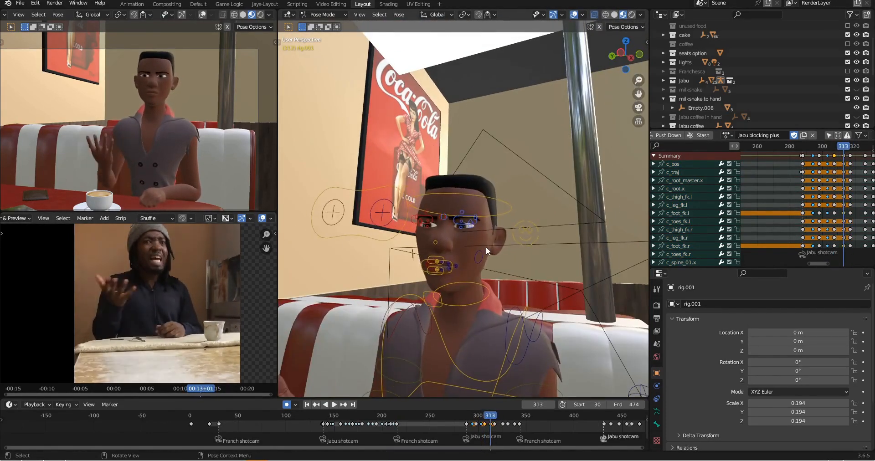
Examine the man's right hand and head at frame 317 against the pose at frame 313
key("a")
key("Down")
middle_click_drag(449, 287, 474, 290)
scroll(474, 290, "down", 5)
key("Up")
scroll(472, 301, "up", 2)
left_click(381, 319)
left_click_drag(490, 417, 494, 416)
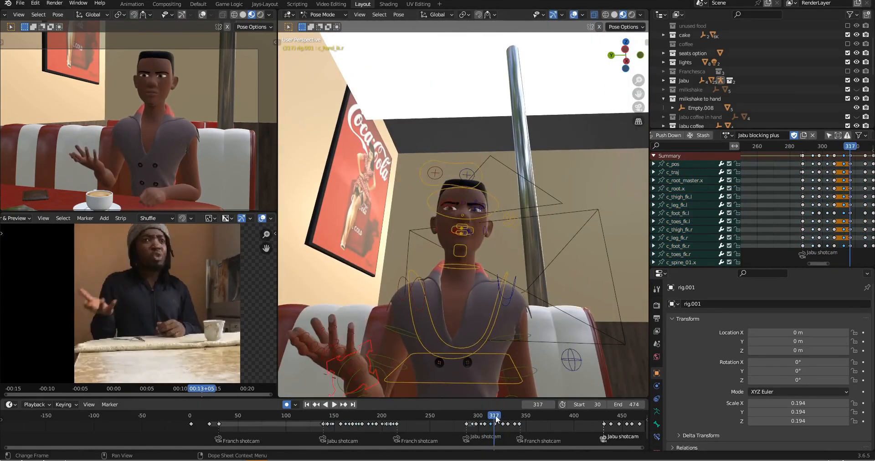
middle_click_drag(583, 296, 513, 219)
key("Down")
key("Down")
key("Up")
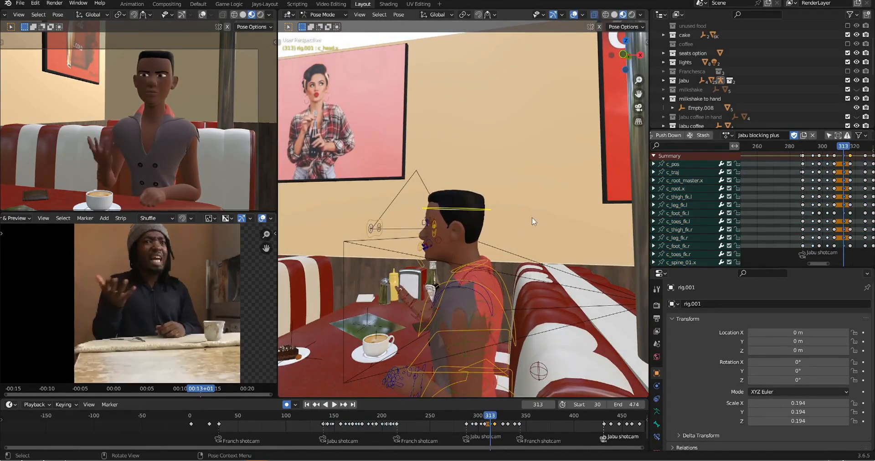
Key the man's whole rig at frame 321
key("Up")
key("a")
left_click(498, 415)
key("i")
Select the man's head control and compare his pose at frame 321 with the neighbouring keyframes
middle_click_drag(448, 283, 505, 274)
key("Up")
key("Down")
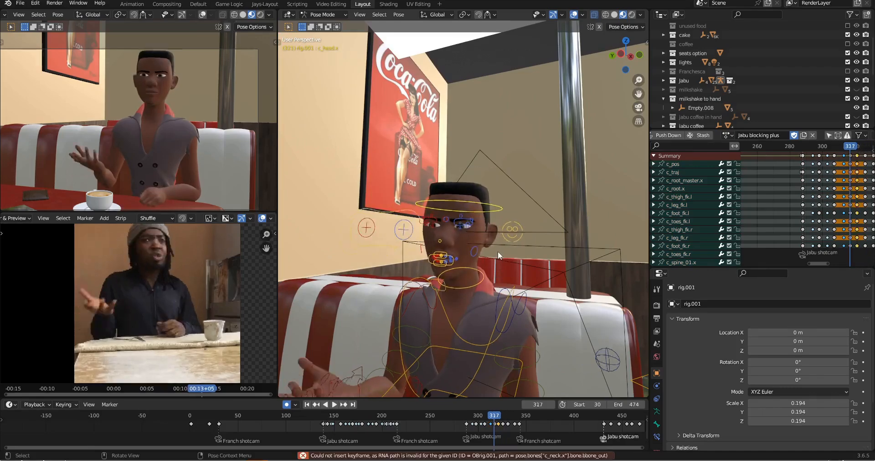
key("Up")
left_click(499, 209)
key("Down")
middle_click_drag(456, 264, 519, 278)
key("Up")
key("Down")
key("Up")
key("Down")
left_click(396, 333)
key("Up")
key("r")
right_click(555, 299)
Rotate the man's head about the Z axis at frame 326
key("Down")
key("Down")
key("Up")
key("Up")
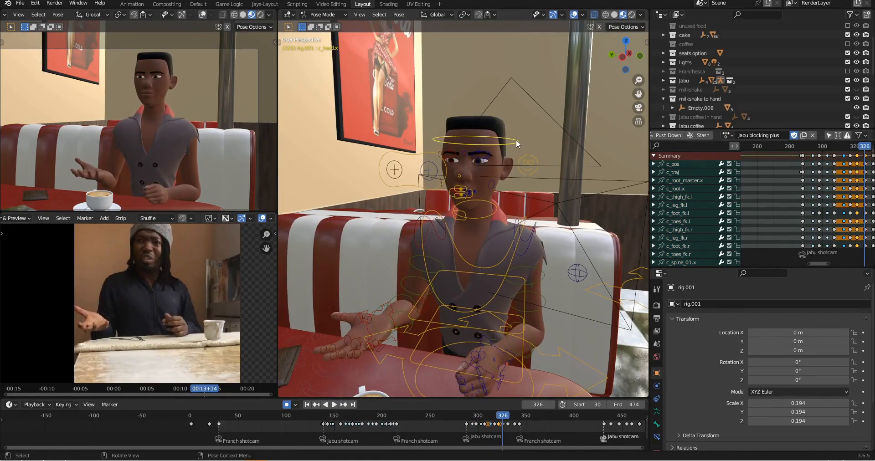
left_click(516, 139)
key("r")
key("z")
left_click(567, 143)
Refine the man's head turn at frame 326 with a further rotation about the Z axis
key("Down")
middle_click_drag(573, 144, 575, 192)
key("Up")
key("r")
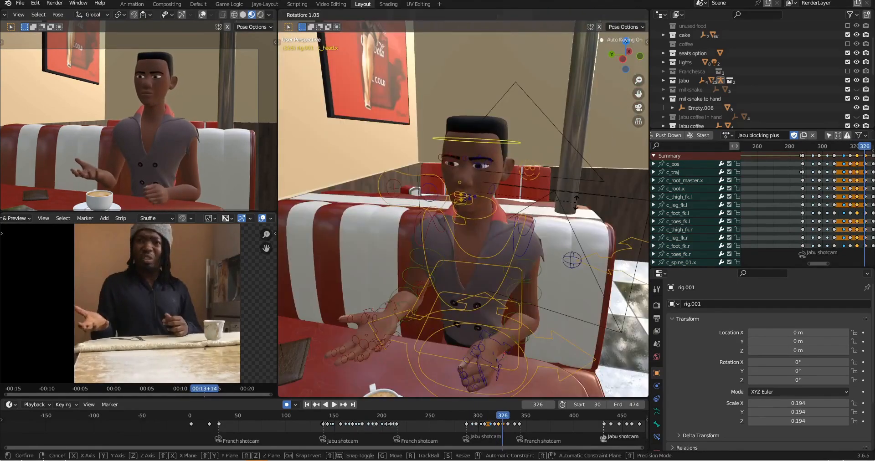
key("z")
left_click(596, 190)
Compare the man's adjusted head pose at frame 326 with the surrounding keyframes
key("Down")
key("Up")
key("Down")
middle_click_drag(559, 297, 529, 262)
key("Up")
key("Down")
key("Down")
key("Up")
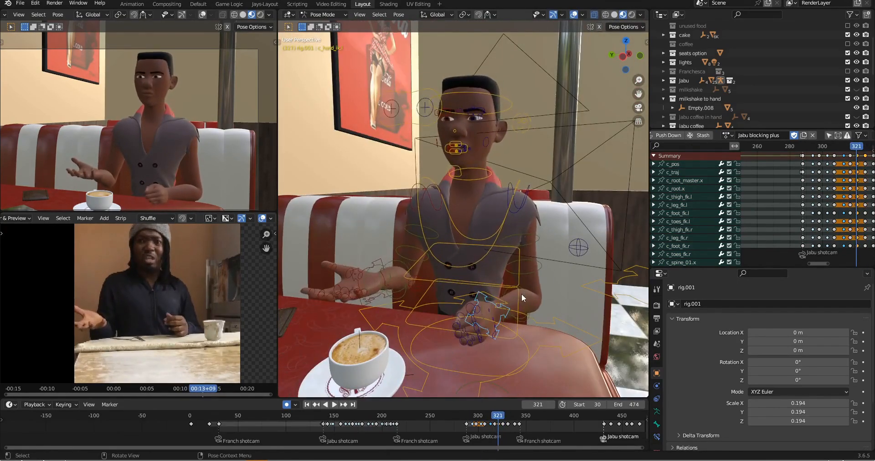
Copy the pose of the man's left hand control at frame 321 and check the adjacent keyframes
left_click(521, 294)
middle_click_drag(521, 294, 555, 265)
key("ctrl+c")
key("Down")
key("Up")
key("Up")
Select the man's left arm pole control and compare its position across the keyframes around frame 326
left_click(590, 269)
key("Down")
key("Down")
key("Up")
key("Up")
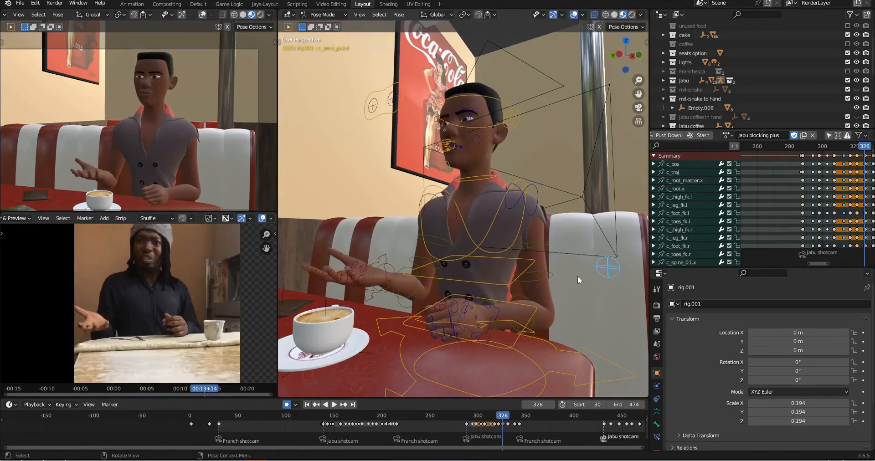
Key the man's whole rig at frame 328 and copy its pose
middle_click_drag(856, 203, 837, 205)
scroll(837, 205, "down", 2)
left_click(827, 205)
key("a")
key("Down")
key("Up")
key("Up")
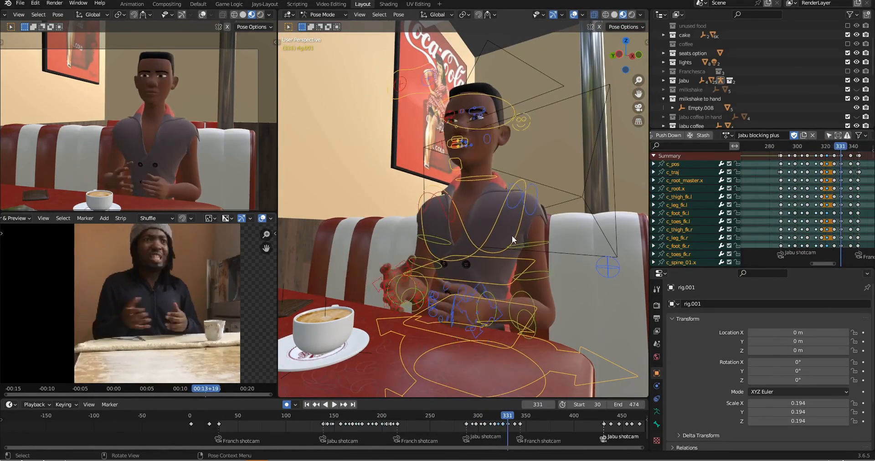
scroll(485, 429, "up", 7)
key("Down")
key("Right")
key("Right")
key("i")
middle_click_drag(508, 251, 489, 246)
key("ctrl+c")
Move the man's eye target at frame 328 and check his gaze at frame 331
left_click(443, 86)
key("Up")
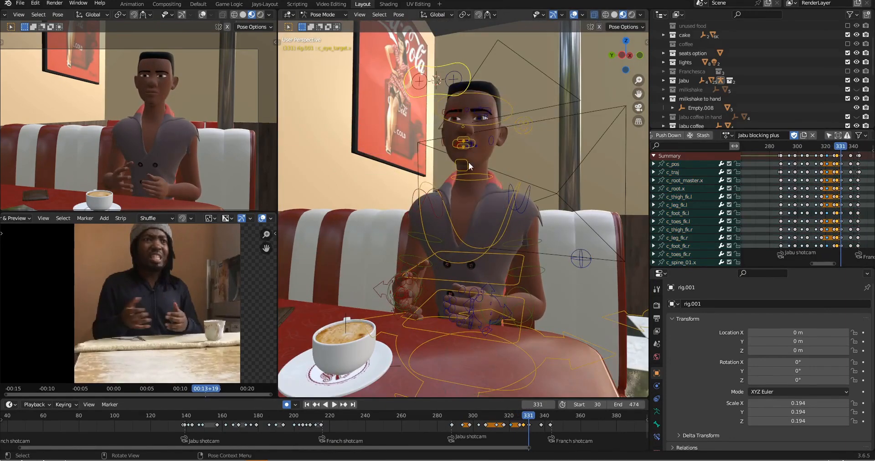
key("Down")
key("g")
left_click(433, 138)
middle_click_drag(432, 139, 483, 139)
scroll(138, 116, "up", 2)
key("Up")
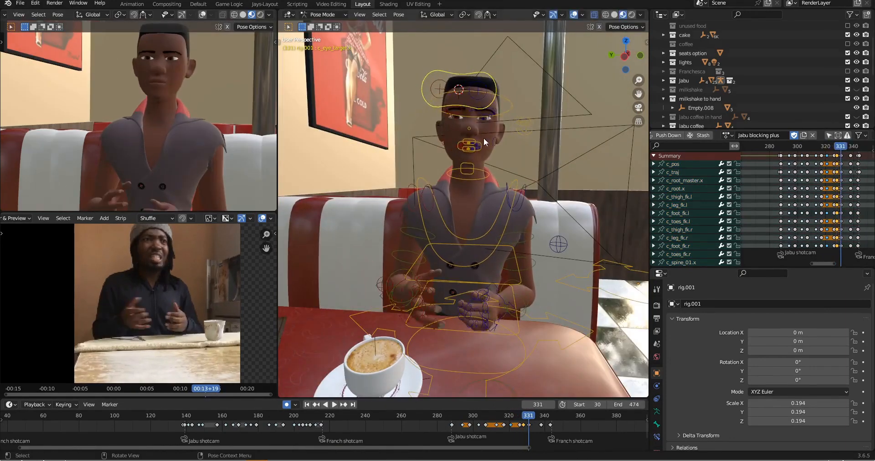
Rotate the man's right hand at frame 328
key("Down")
key("Down")
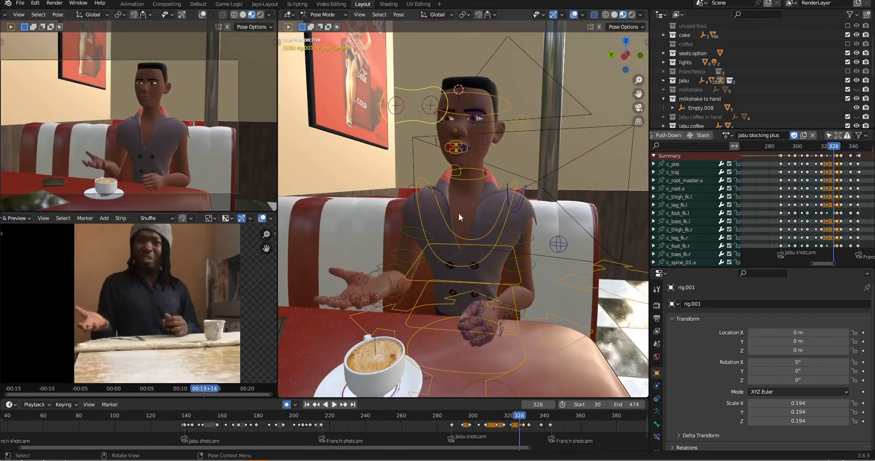
key("Up")
middle_click_drag(482, 177, 489, 171)
left_click(383, 285)
key("r")
left_click(528, 197)
key("Down")
Key the man's whole rig at frame 334
key("a")
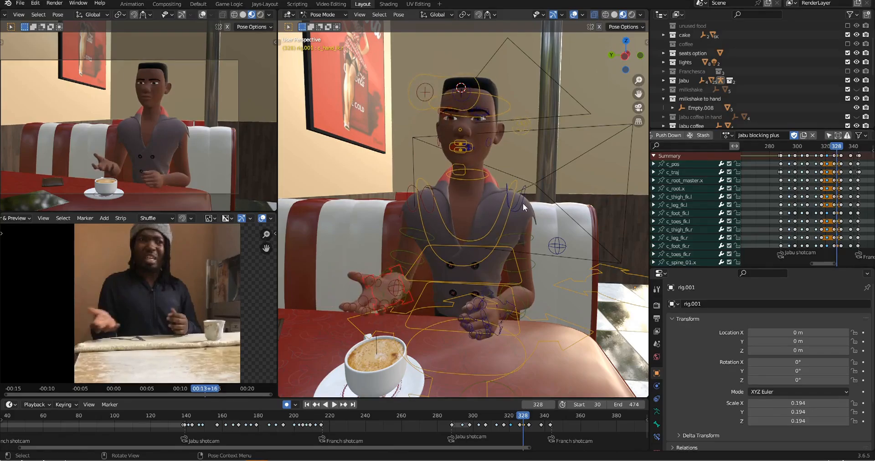
key("Up")
key("i")
scroll(192, 205, "up", 3)
middle_click_drag(192, 205, 196, 162, "shift")
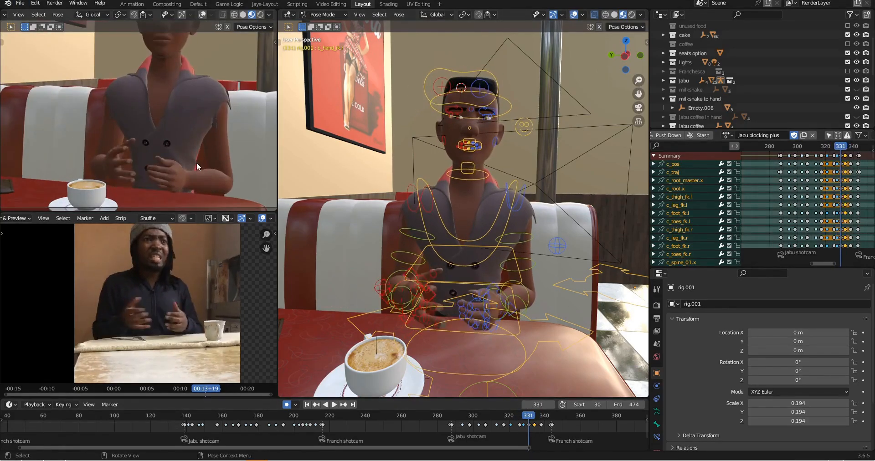
Rotate the man's right thumb control at frame 334 to refine his hands coming together
key("Up")
scroll(442, 269, "up", 2)
middle_click_drag(442, 269, 463, 252)
left_click(447, 277)
key("r")
left_click(539, 252)
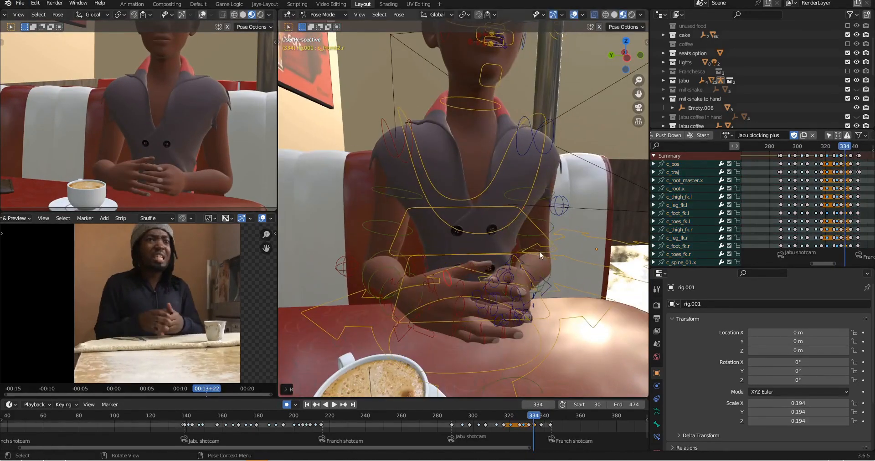
Compare the man's hand pose at frame 334 with the neighbouring keyframes
key("Up")
scroll(139, 115, "down", 2)
key("Down")
key("Down")
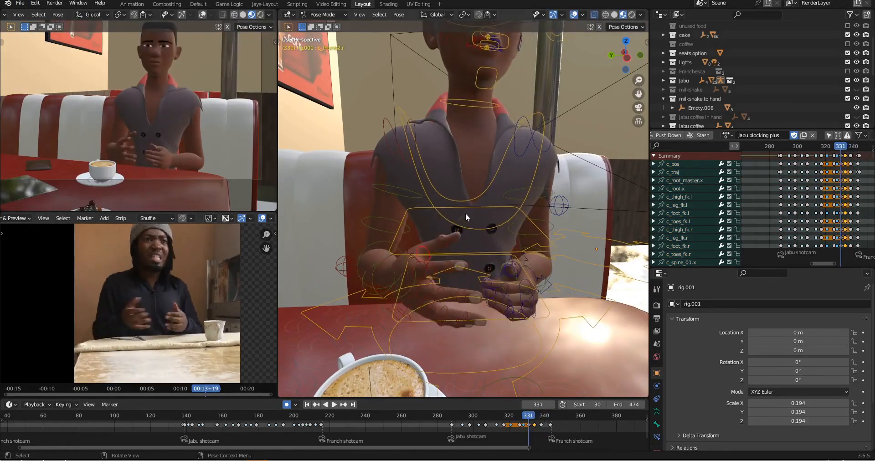
key("Up")
key("Up")
key("Down")
key("Up")
Key the man's whole rig at frame 436 for the start of his second reaction
scroll(838, 197, "up", 8)
middle_click_drag(837, 197, 788, 197)
scroll(559, 427, "up", 4)
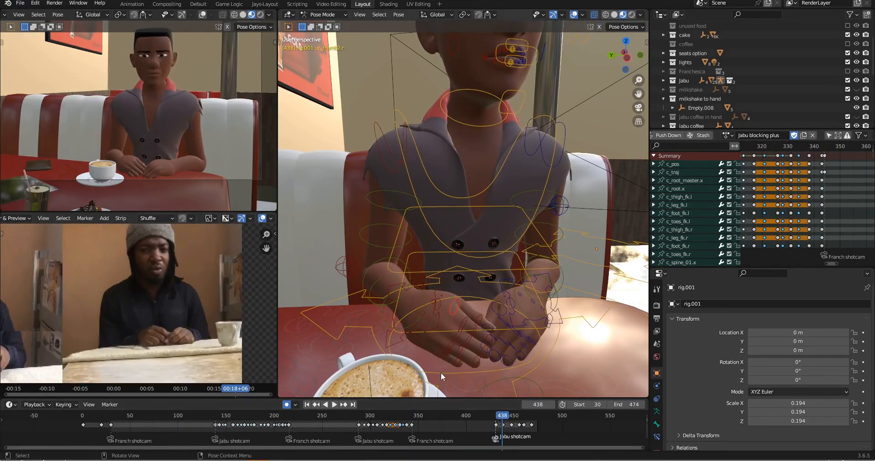
scroll(204, 312, "up", 3)
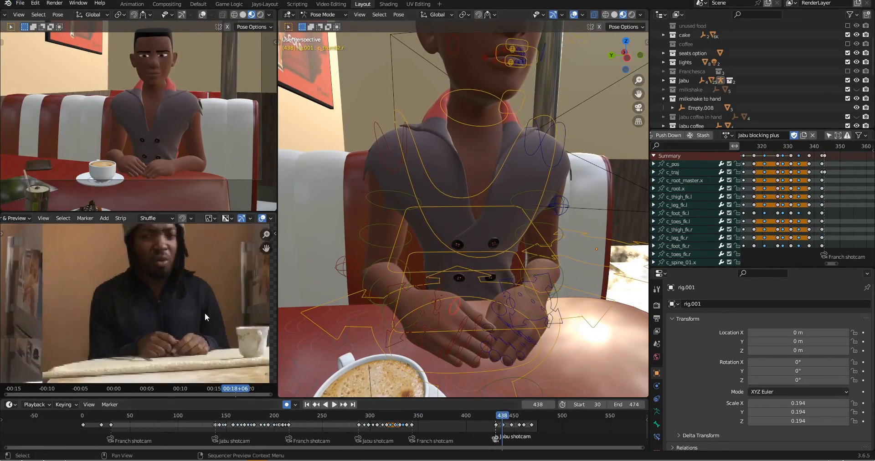
scroll(490, 193, "down", 2)
middle_click_drag(490, 193, 457, 219)
left_click(501, 105)
key("ctrl+c")
key("Up")
scroll(837, 185, "down", 8)
middle_click_drag(837, 185, 684, 185)
scroll(786, 185, "up", 5)
key("Down")
key("i")
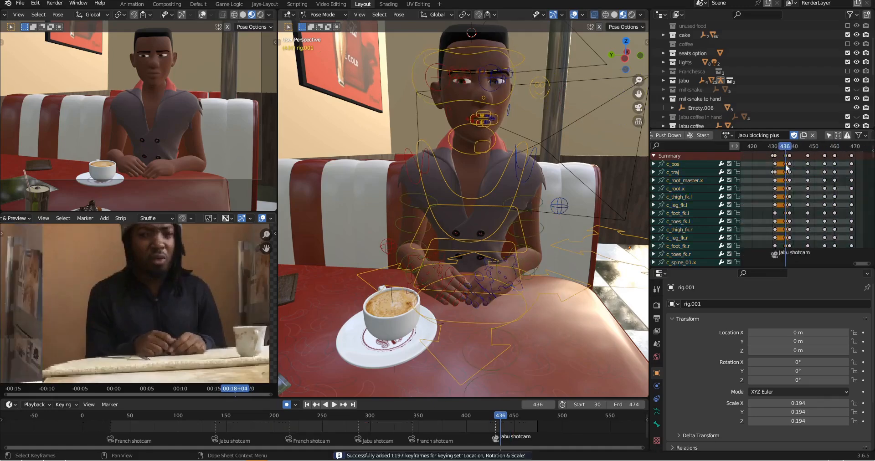
Key the man's whole rig at frame 441
key("ctrl+c")
scroll(558, 433, "up", 3)
left_click(554, 416)
key("i")
key("Up")
key("Down")
key("Left")
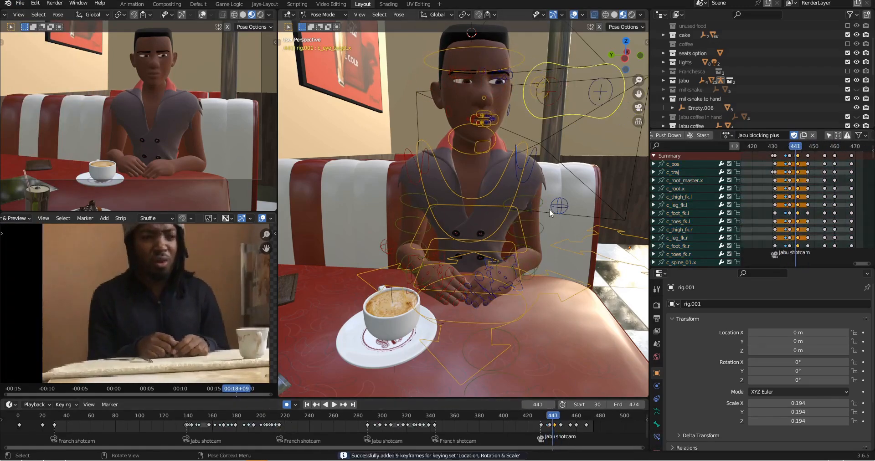
key("a")
key("i")
Move the man's eye target between frames 438 and 441 to shift his gaze
scroll(795, 201, "up", 8)
left_click(525, 168)
key("Up")
key("Left")
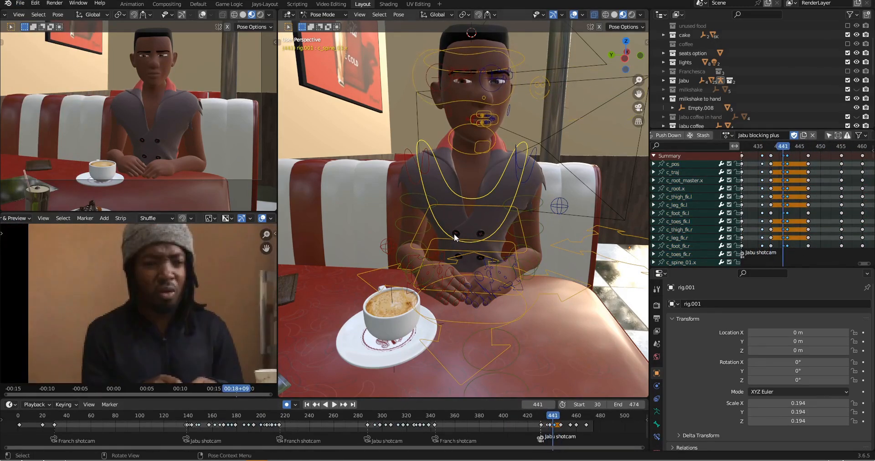
scroll(590, 423, "up", 2)
key("Left")
left_click(508, 108)
key("g")
left_click(542, 91)
key("Down")
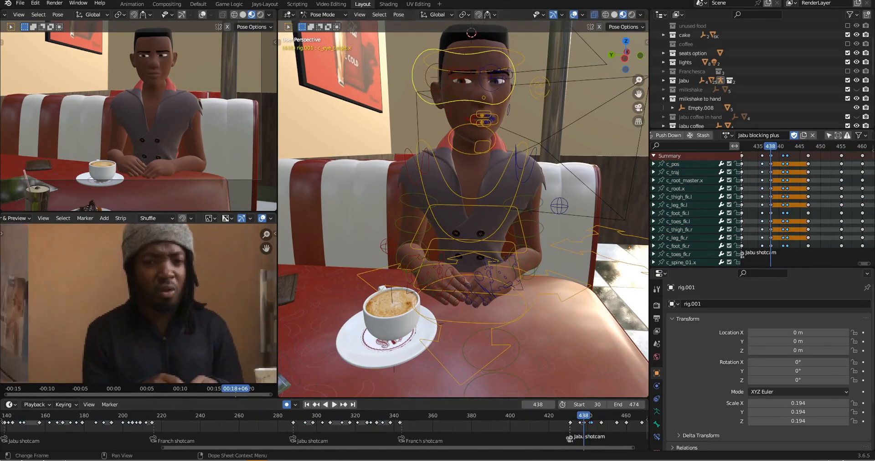
Rotate the man's head control and key his whole rig between frames 438 and 442
key("Up")
key("Down")
key("Up")
key("Up")
key("Up")
scroll(161, 290, "down", 1)
left_click(779, 155)
key("r")
left_click(780, 158)
key("a")
key("Down")
key("Down")
key("i")
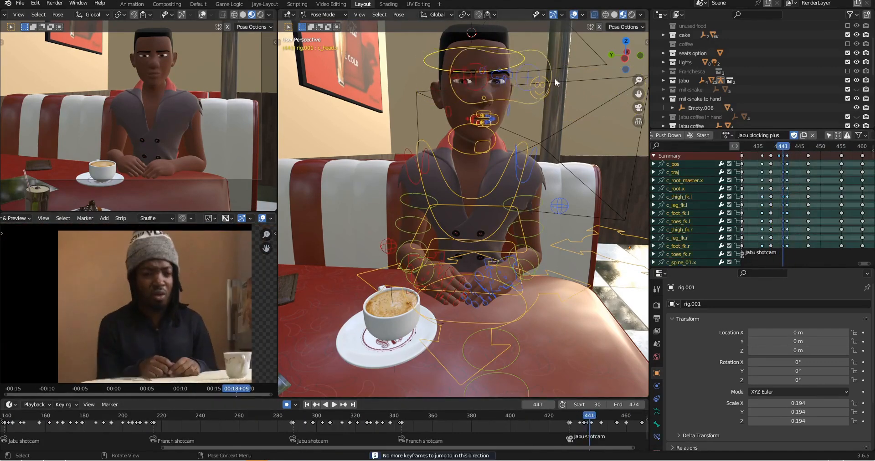
Key the man's whole rig at frame 451
key("Up")
key("Up")
scroll(221, 204, "up", 2)
scroll(212, 201, "down", 2)
left_click_drag(597, 416, 608, 416)
key("i")
left_click(547, 367)
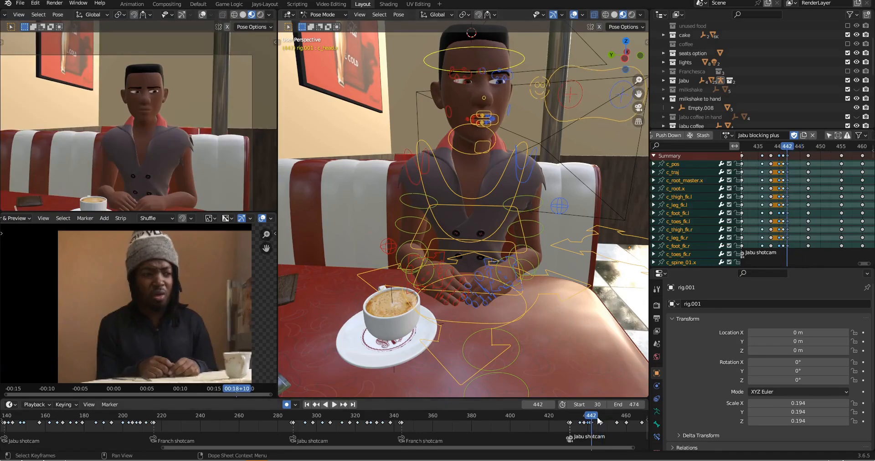
left_click(564, 83)
left_click(448, 194)
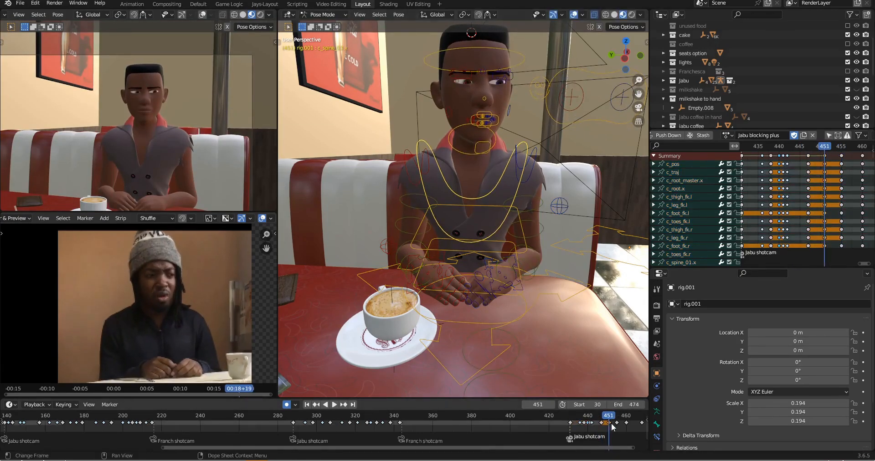
key("a")
key("i")
Key the man's whole rig at frame 464
key("Down")
key("Up")
key("Up")
scroll(493, 425, "down", 2)
left_click_drag(574, 417, 589, 425)
scroll(502, 185, "up", 4)
key("i")
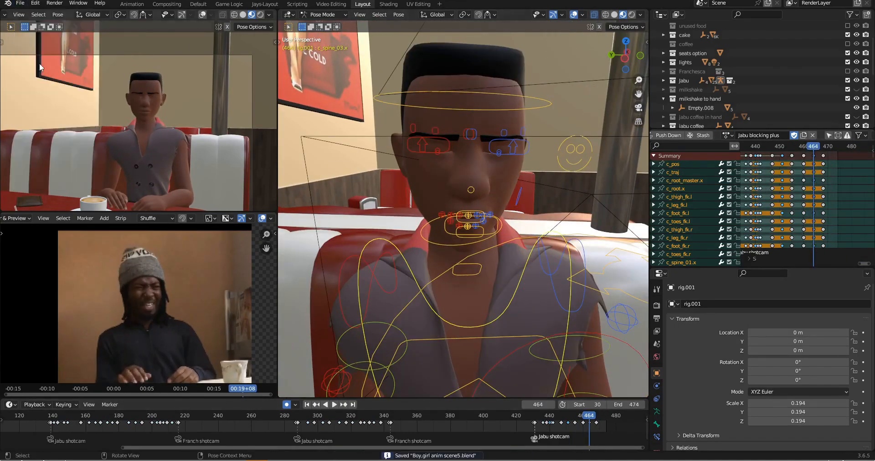
Rotate the man's right hand control freely at frame 464
key("Down")
key("Down")
middle_click_drag(502, 185, 519, 237)
key("Up")
key("Up")
key("Up")
scroll(518, 237, "down", 4)
left_click(506, 310)
key("Down")
key("r")
key("r")
left_click(519, 287)
Move the man's right hand and tilt it about its local X axis at frame 464
key("ctrl+c")
middle_click_drag(519, 287, 553, 274)
key("g")
left_click(562, 262)
key("r")
key("x")
key("x")
left_click(571, 276)
key("Down")
key("Up")
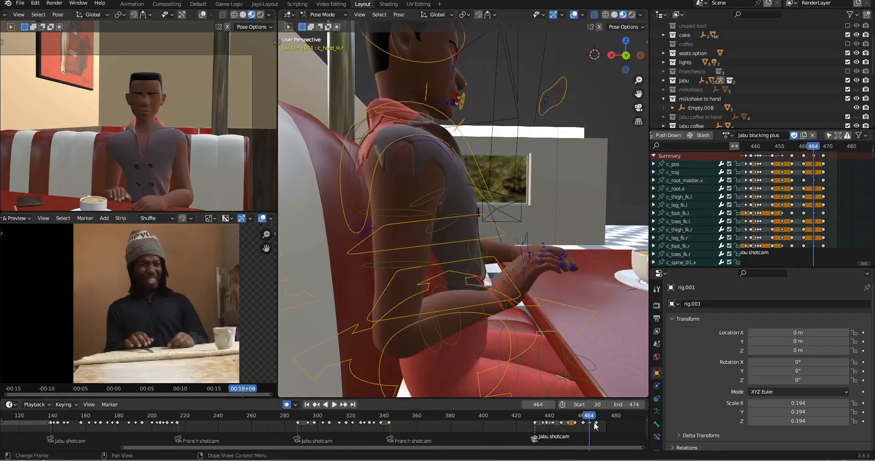
Adjust the height of the man's right hand over the table at frame 464
key("g")
key("z")
left_click(566, 272)
key("Down")
key("Up")
Rotate the man's right ring finger control about its local X axis at frame 464
middle_click_drag(567, 273, 501, 287)
left_click(519, 287)
key("r")
key("x")
key("x")
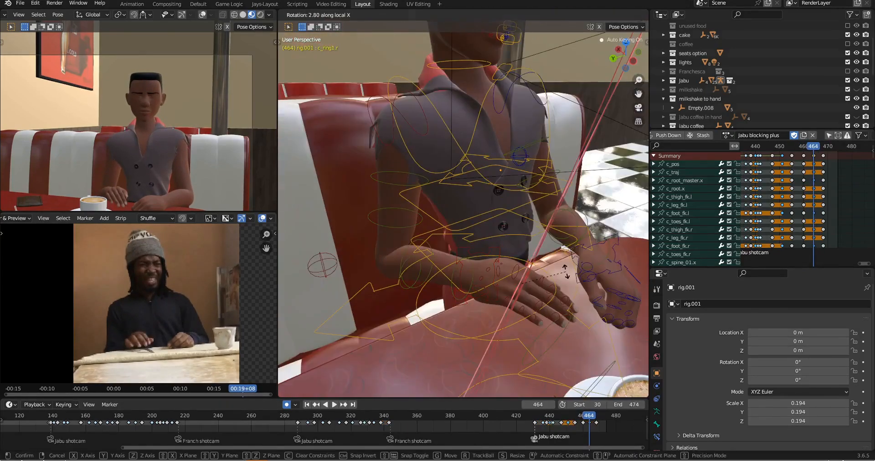
left_click(557, 269)
key("Down")
key("Up")
Key the man's whole rig at the final frame, 474
key("Up")
middle_click_drag(490, 242, 574, 175)
key("shift+Right")
key("a")
key("i")
Rotate the man's second spine control about the X axis at frame 474 to adjust his ending posture
left_click(501, 200)
key("Up")
key("Down")
key("Up")
key("r")
key("x")
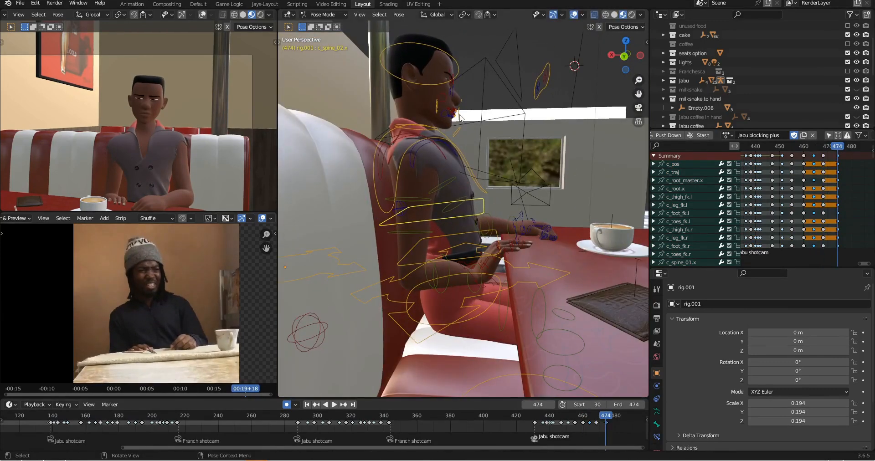
left_click(441, 65)
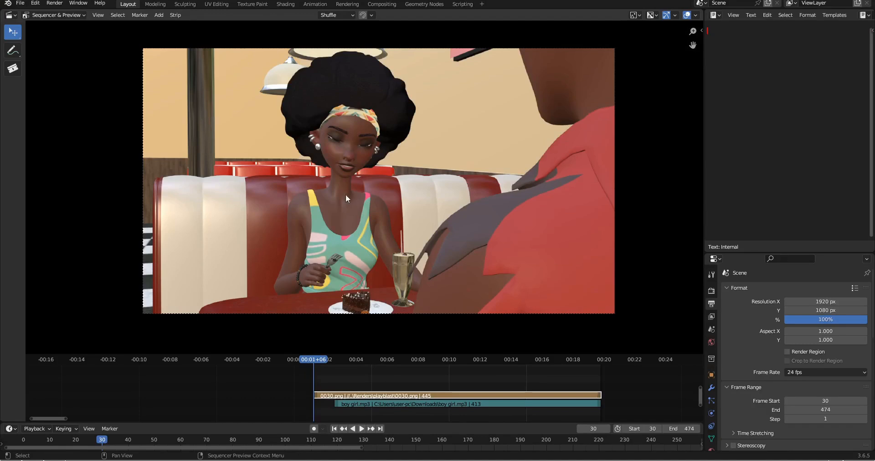
Frame the rendered playblast in the sequencer preview to review the finished blocking
scroll(373, 135, "up", 2)
scroll(389, 156, "down", 2)
middle_click_drag(390, 159, 402, 169, "shift")
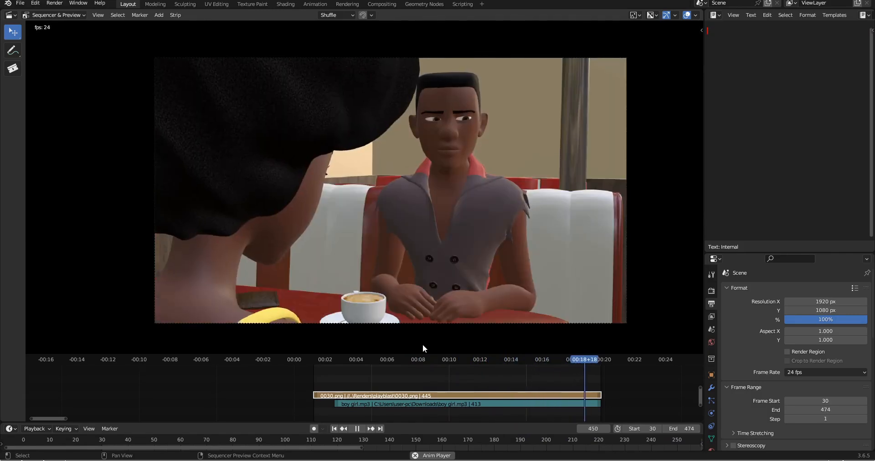
Stop the playback, move to frame 83 and mute the boy girl.mp3 audio strip in the sequencer
left_click(359, 429)
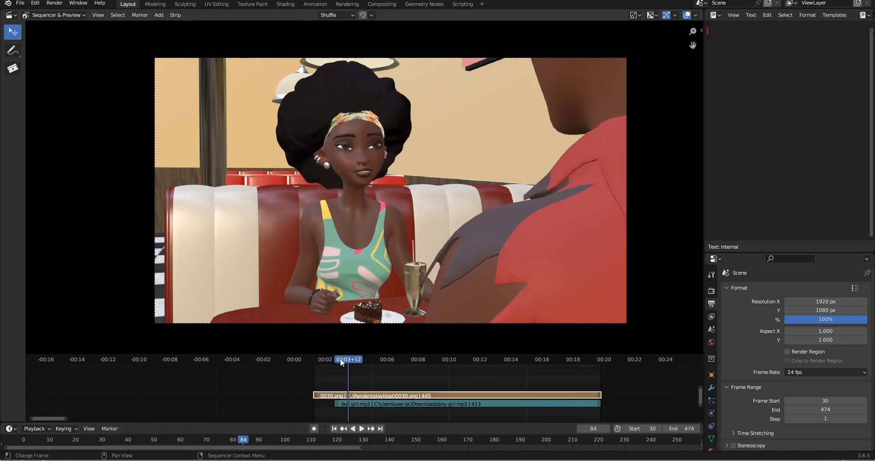
mouse_move(344, 358)
left_mouse_down()
mouse_move(321, 361)
mouse_move(348, 362)
left_mouse_up()
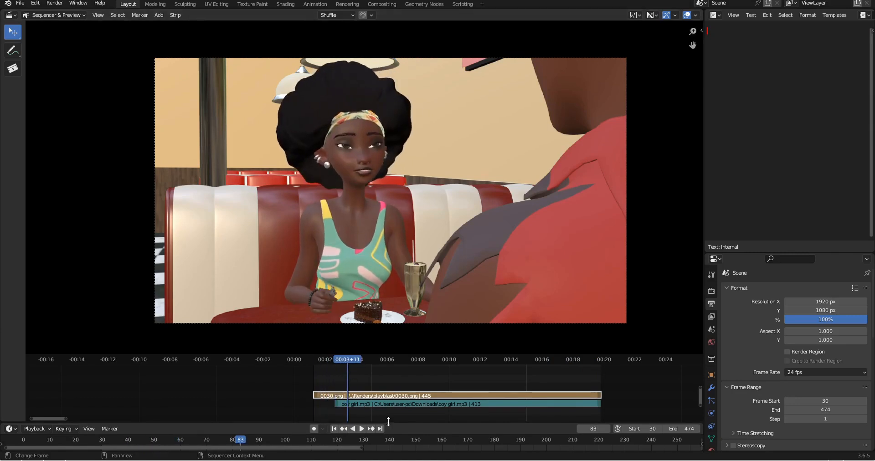
key("h")
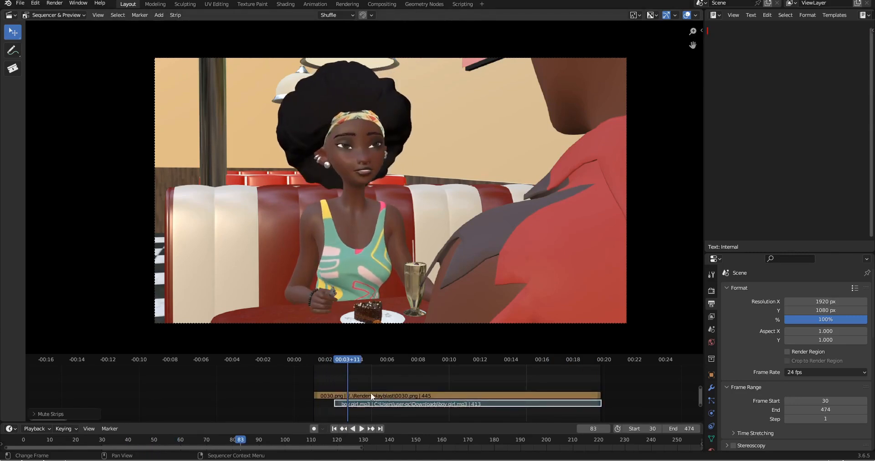
Play the silent playblast from frame 30 to examine the woman's acting in the opening shot
mouse_move(349, 360)
left_mouse_down()
mouse_move(326, 358)
mouse_move(339, 360)
left_mouse_up()
key("space")
key("space")
left_click(334, 429)
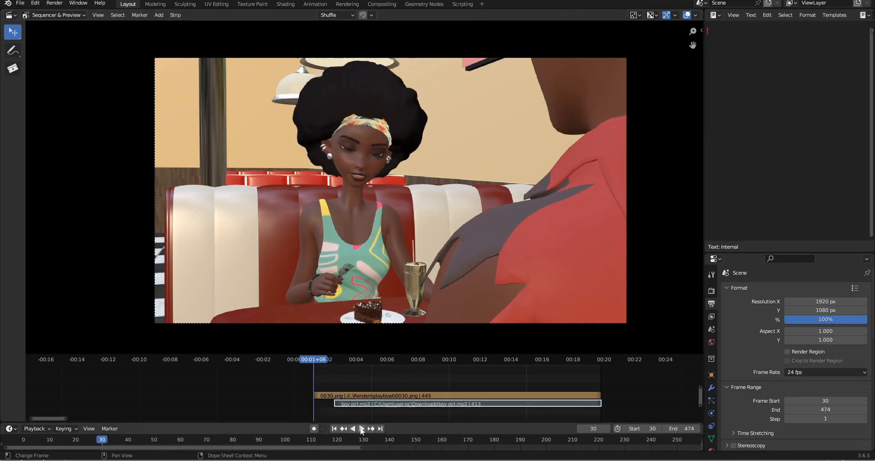
left_click(360, 429)
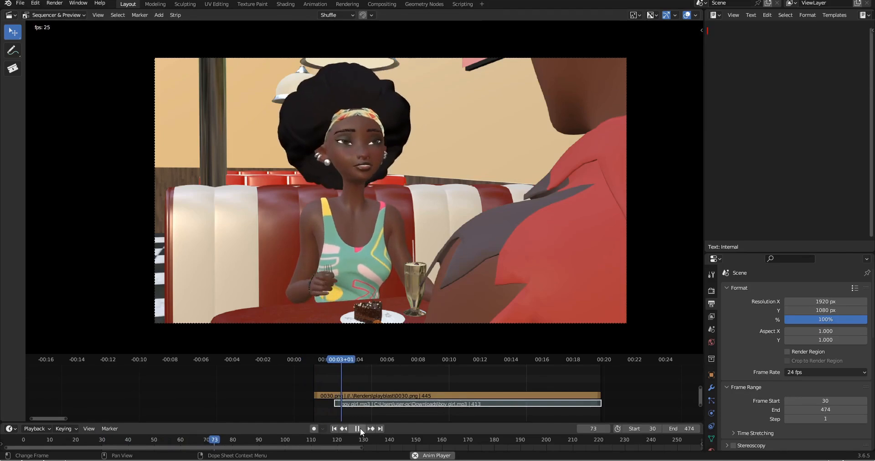
left_click(359, 428)
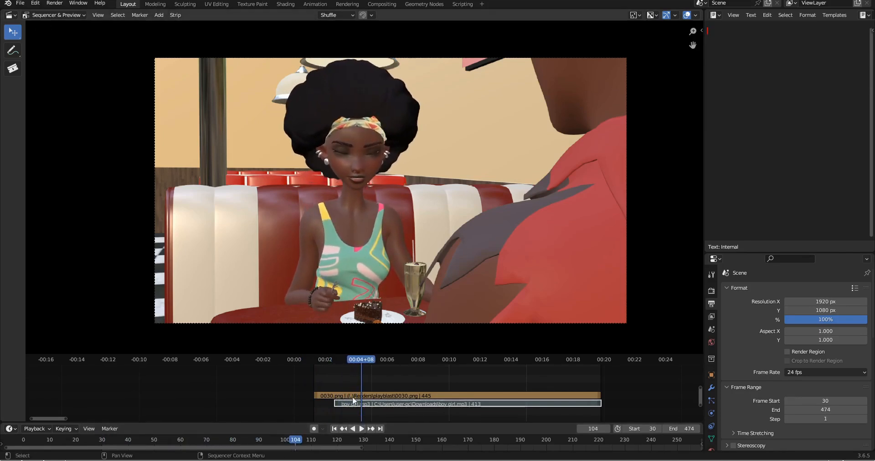
left_click_drag(356, 363, 350, 360)
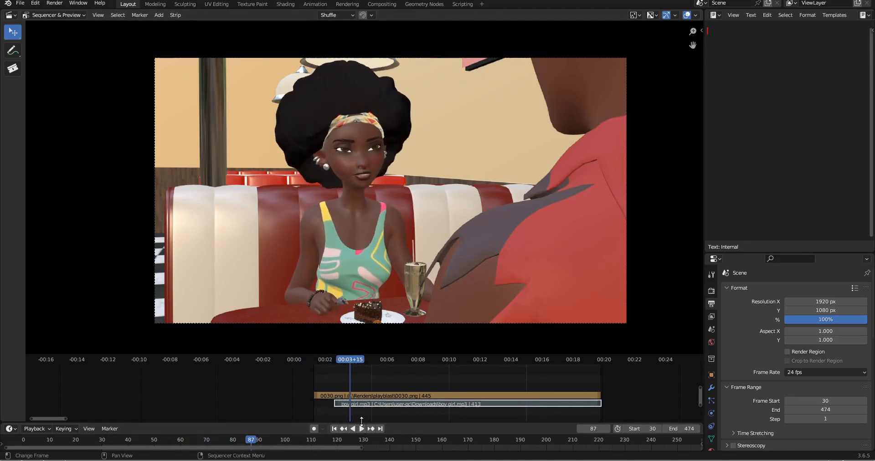
Play on from frame 87 and scrub through the man's coffee shot and the woman's following shot to examine their acting
left_click(361, 428)
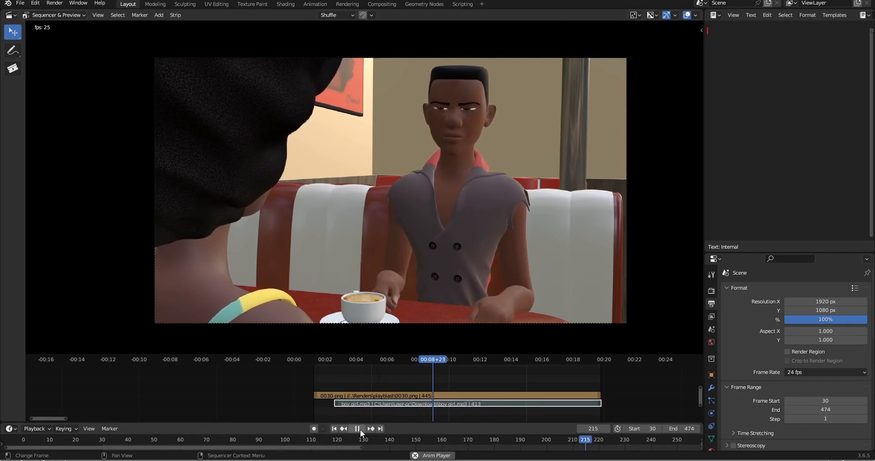
left_click(362, 429)
mouse_move(439, 361)
left_mouse_down()
mouse_move(399, 359)
mouse_move(425, 362)
left_mouse_up()
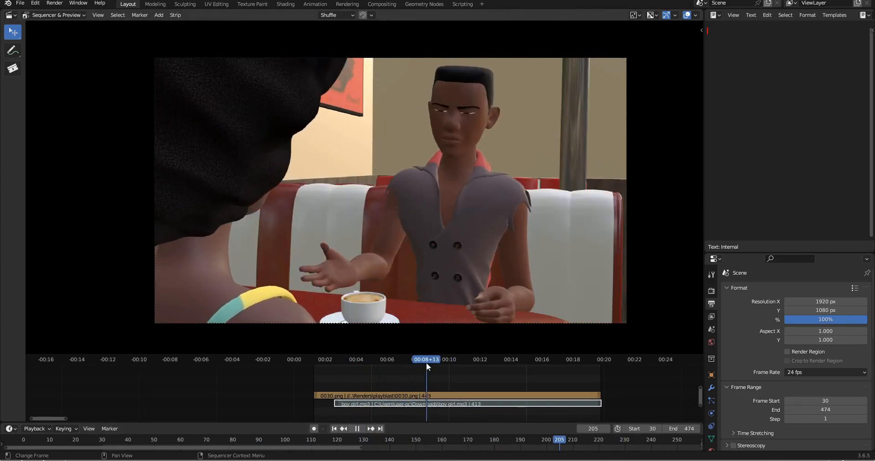
left_click(423, 359)
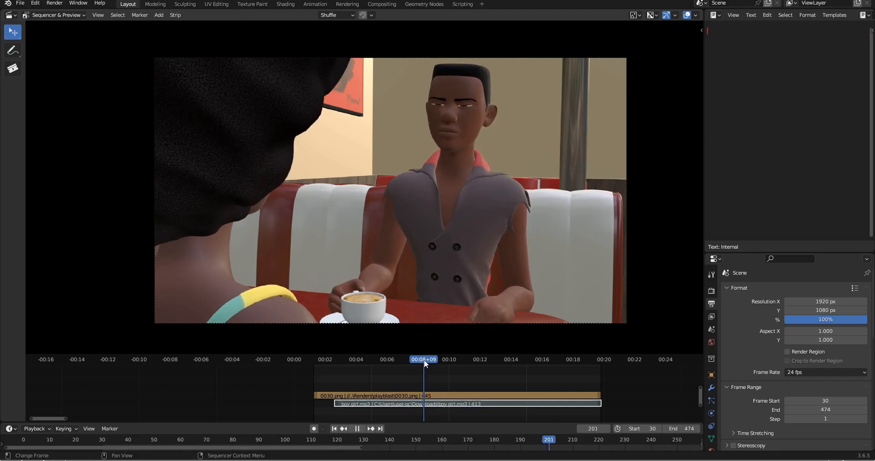
key("space")
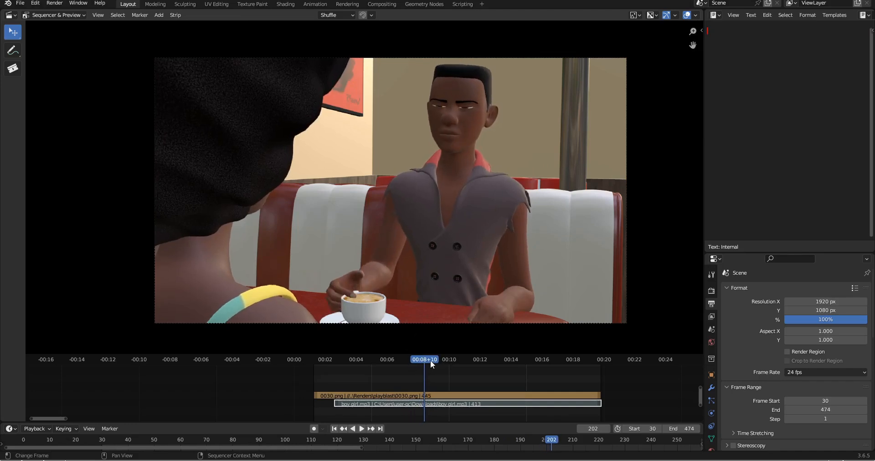
left_click_drag(430, 360, 393, 373)
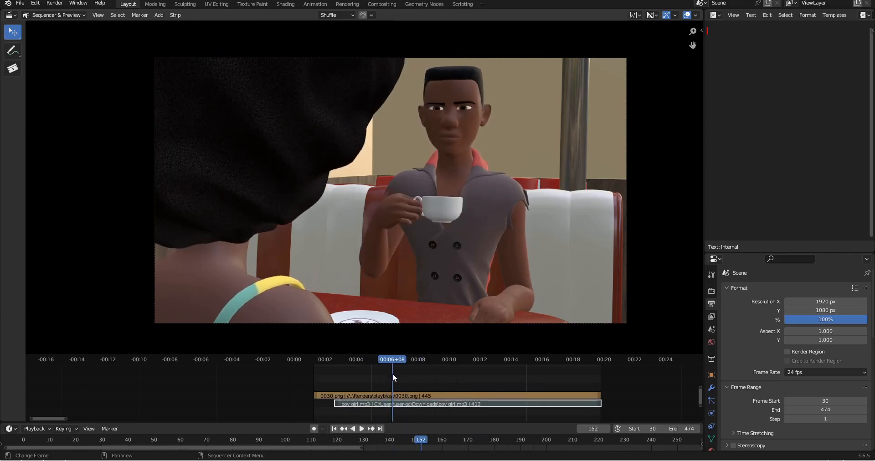
key("space")
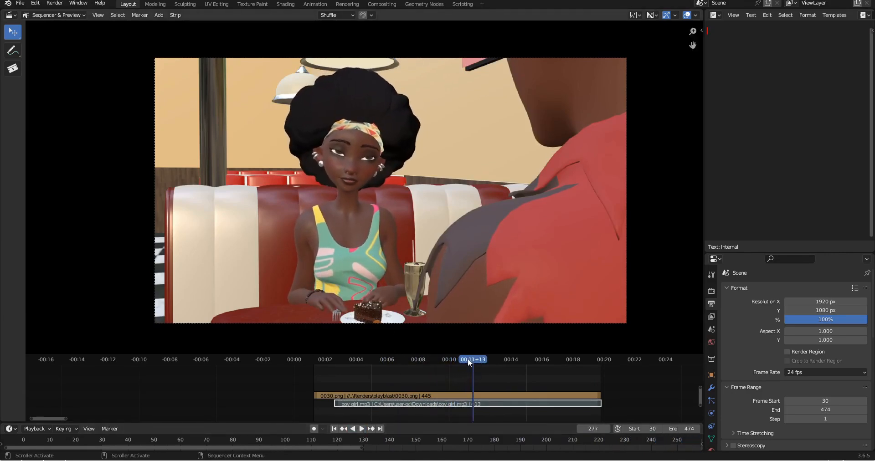
left_click_drag(467, 358, 444, 361)
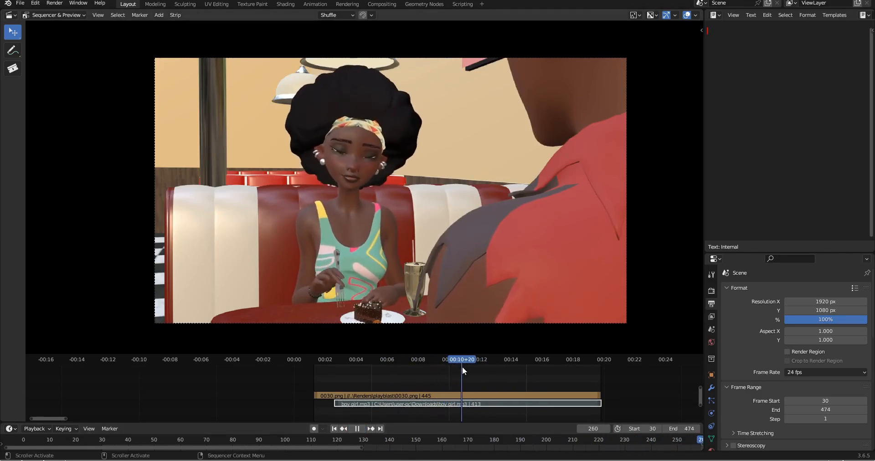
left_click_drag(471, 368, 442, 369)
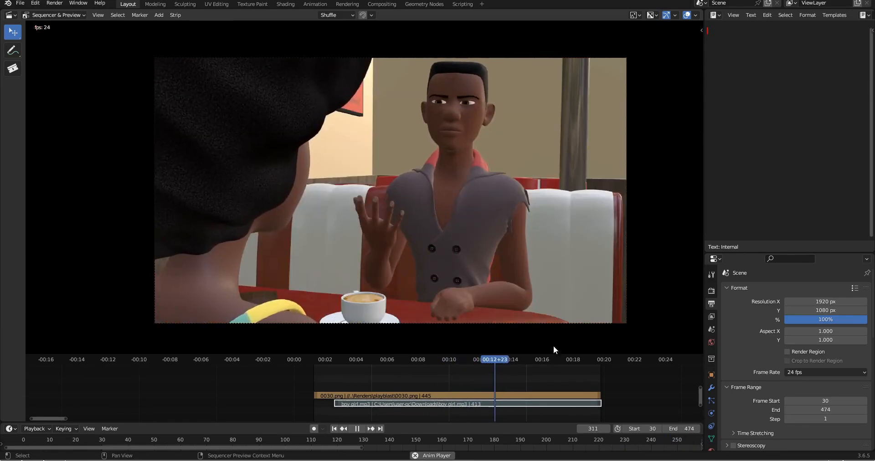
Replay the closing part of the dialogue several times to examine the woman's eye and head movements, then stop the playback
left_click(547, 358)
left_click(535, 360)
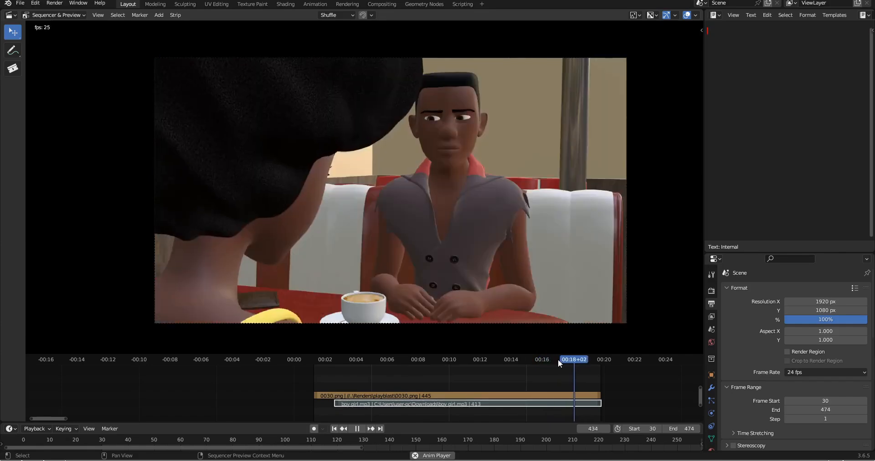
left_click(554, 359)
left_click(537, 359)
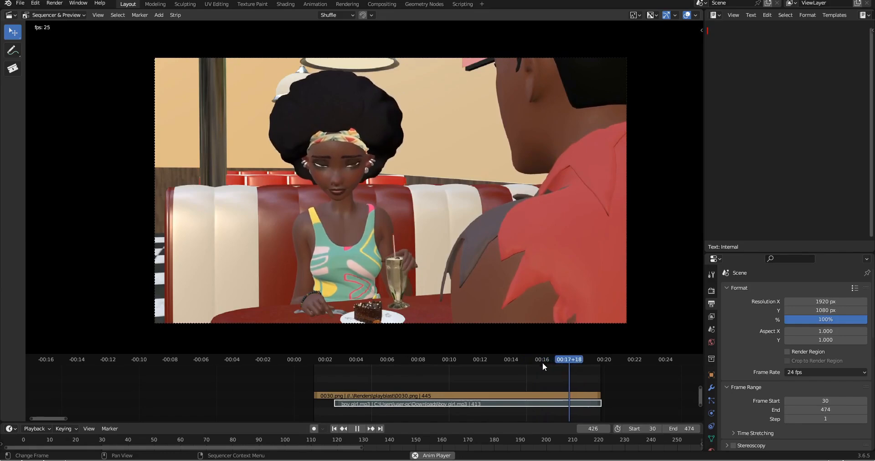
left_click(542, 359)
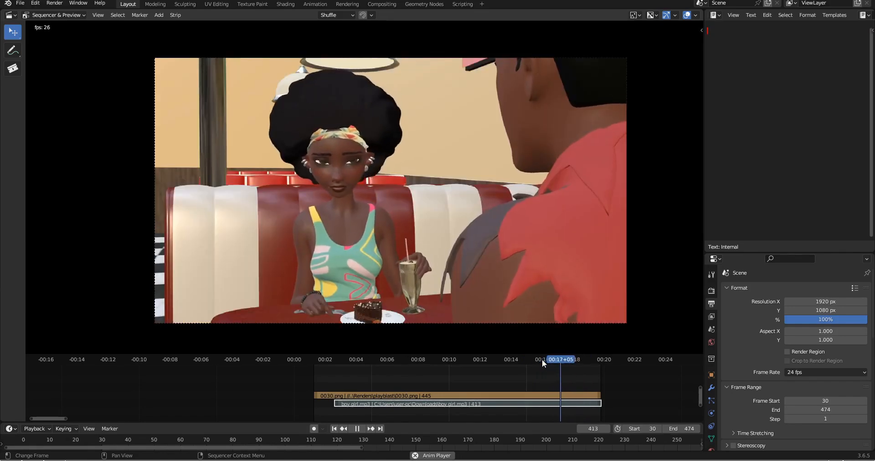
left_click(543, 359)
left_click(525, 362)
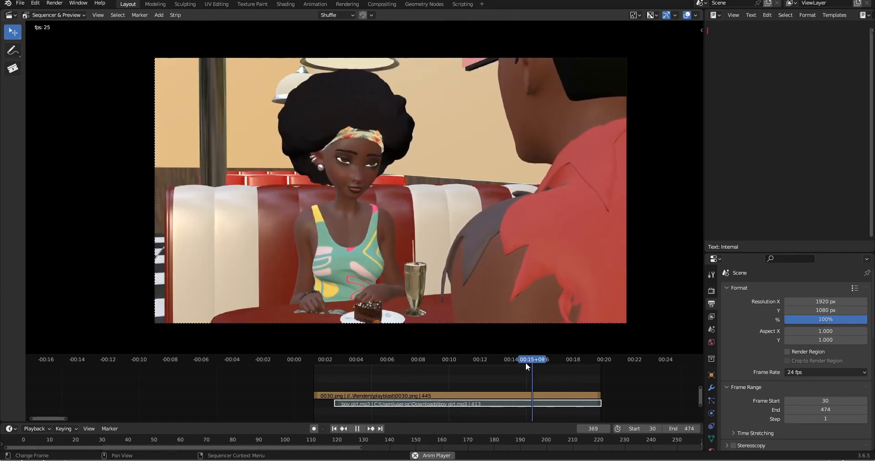
left_click(514, 361)
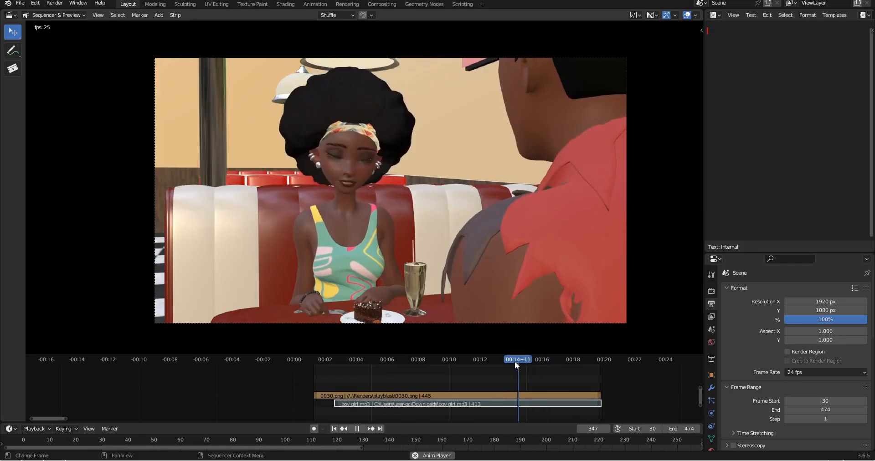
left_click(357, 429)
Return to the opening shot and play it from frame 46 to re-examine the woman's expression
left_click_drag(537, 364, 335, 360)
key("space")
key("space")
key("space")
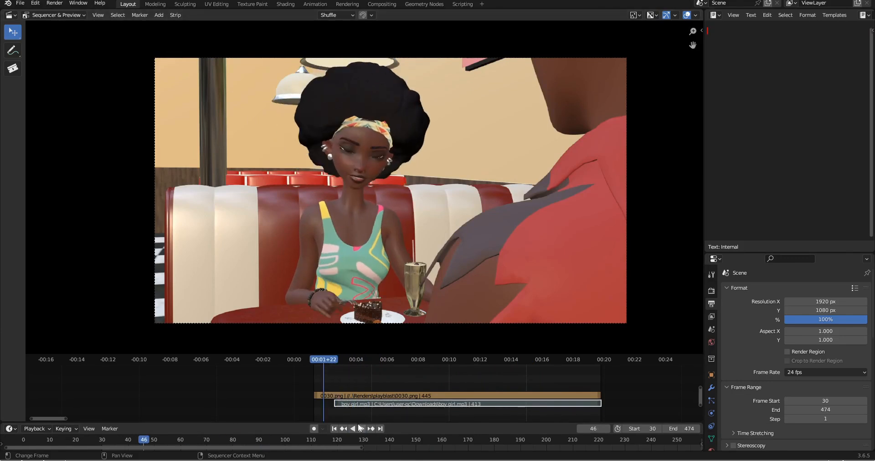
left_click(360, 428)
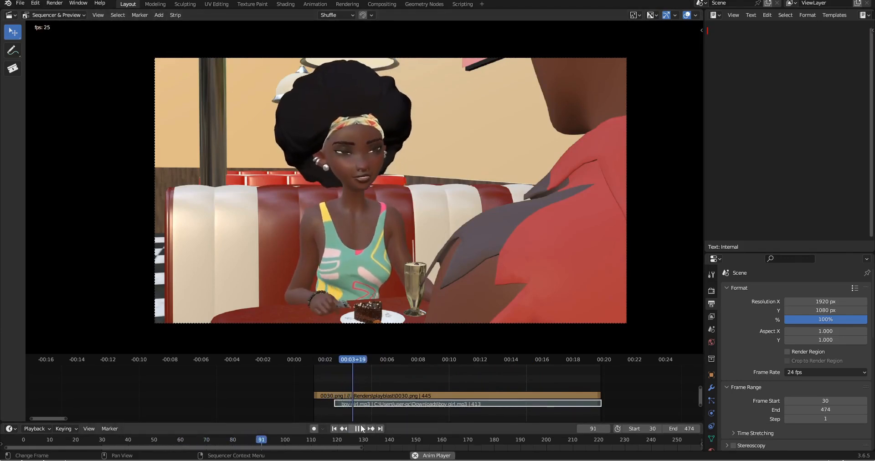
left_click(358, 428)
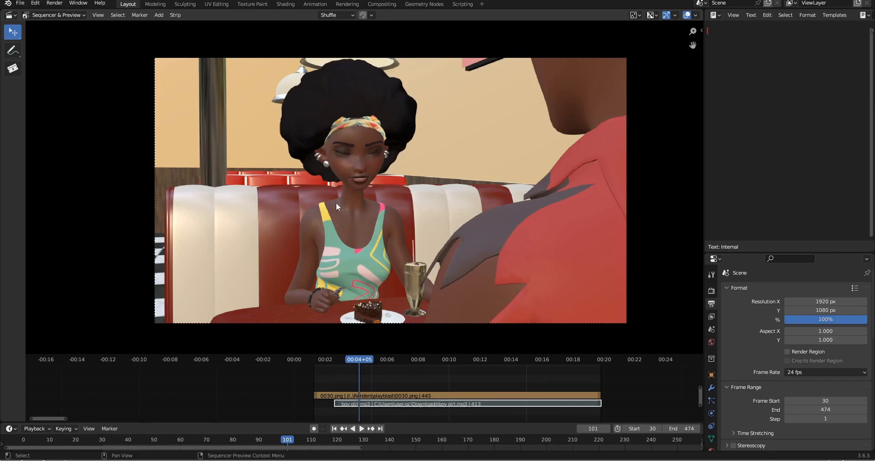
Play and scrub through the woman's first shot and the man's coffee shot to compare their blinks and head movements
key("space")
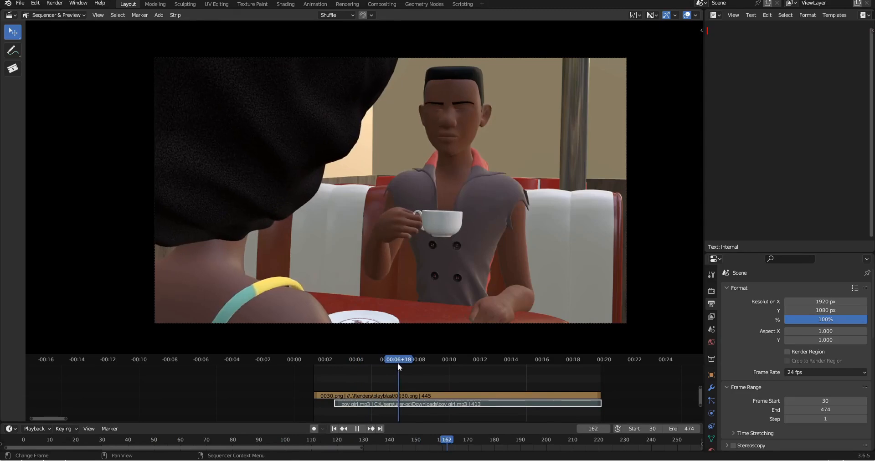
key("space")
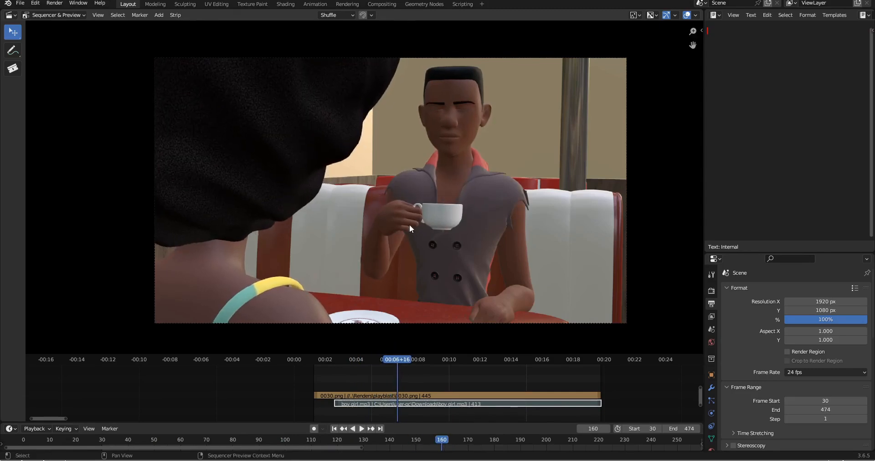
left_click_drag(397, 362, 362, 355)
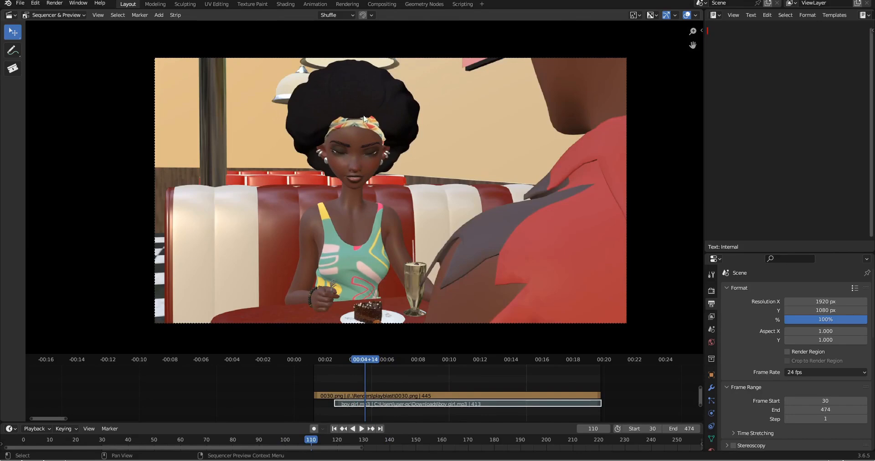
mouse_move(368, 360)
left_mouse_down()
mouse_move(390, 361)
mouse_move(376, 362)
left_mouse_up()
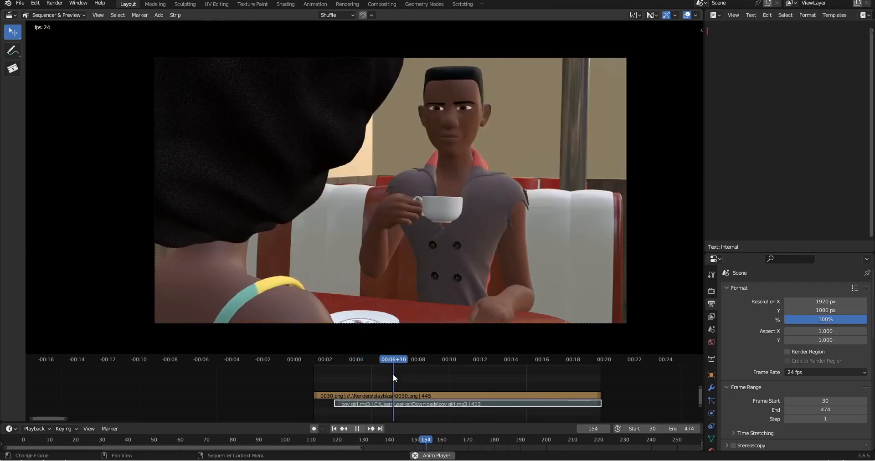
left_click(385, 359)
left_click(358, 428)
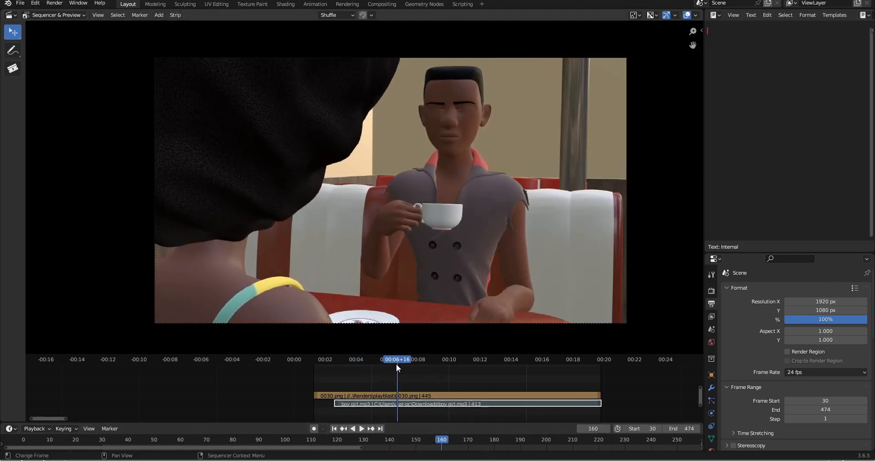
left_click(380, 356)
key("space")
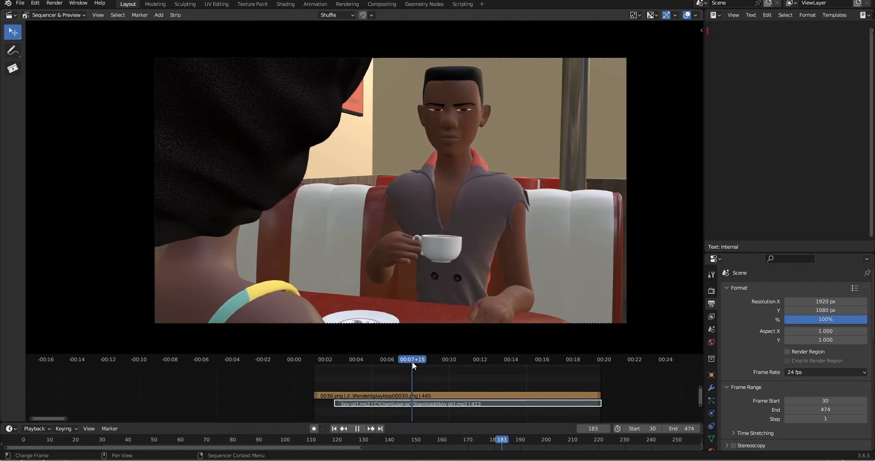
left_click_drag(412, 361, 509, 364)
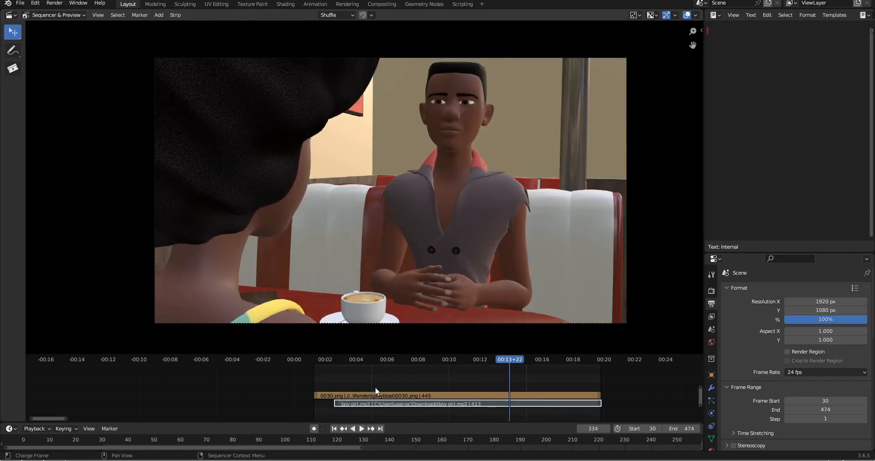
left_click(378, 360)
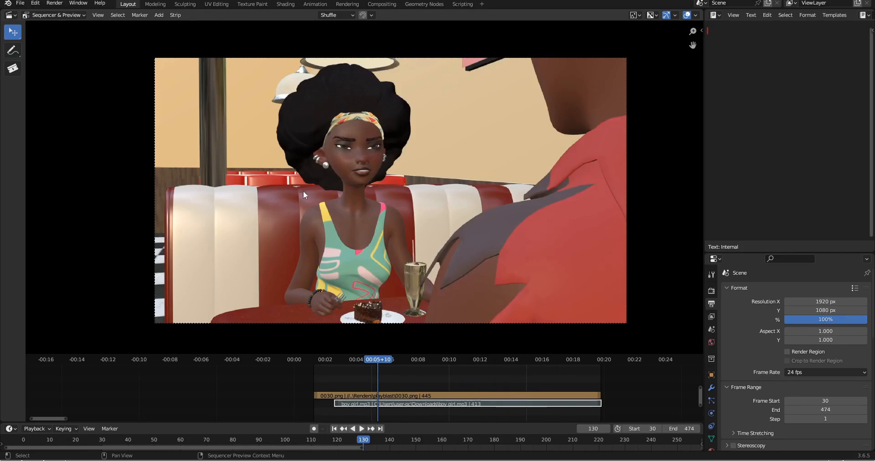
mouse_move(386, 360)
left_mouse_down()
mouse_move(449, 362)
mouse_move(404, 359)
left_mouse_up()
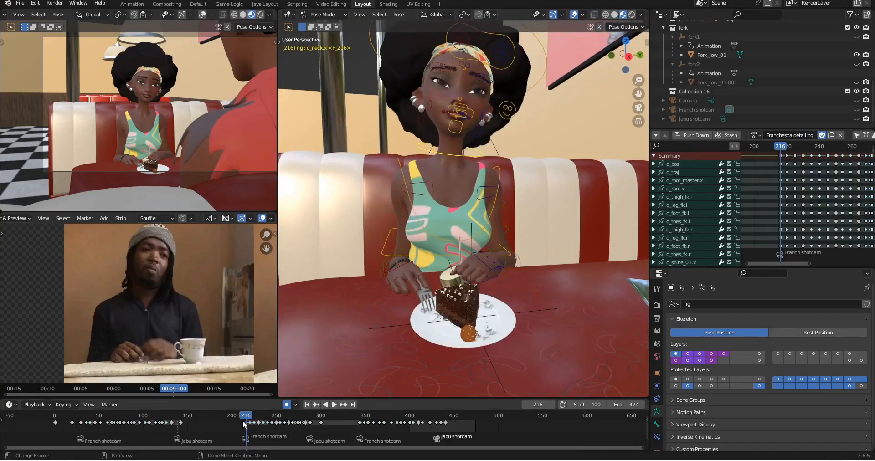
Insert a Location, Rotation & Scale keyframe at frame 222 for the bones of the woman's rig
scroll(242, 421, "up", 13)
scroll(243, 179, "up", 2)
left_click_drag(266, 428, 280, 431)
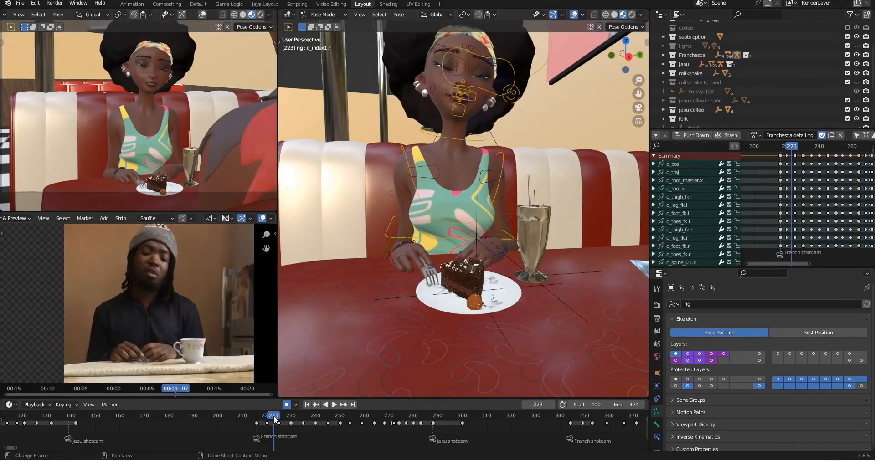
middle_click_drag(579, 91, 578, 119)
key("Left")
key("Left")
key("Left")
scroll(767, 205, "up", 10)
key("i")
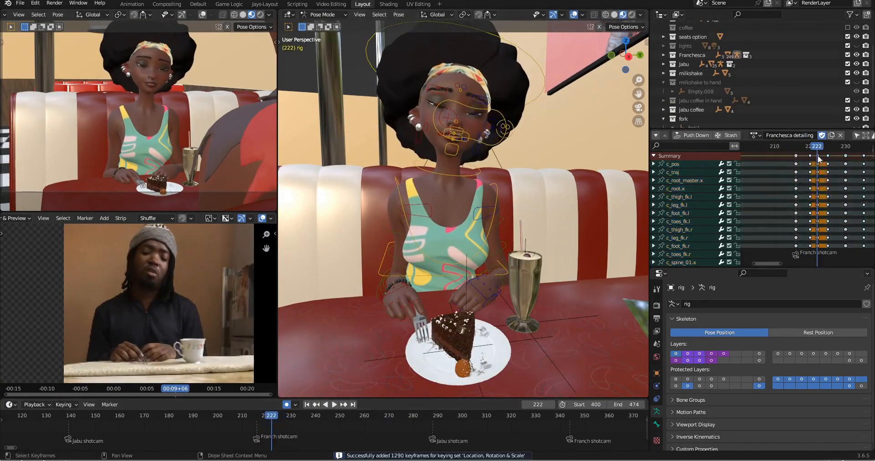
Step back and forth through the frames around 222 and on to frame 228 to examine the woman's face pose
key("Right")
key("Right")
key("Right")
key("Left")
key("Left")
key("Left")
key("Up")
key("Up")
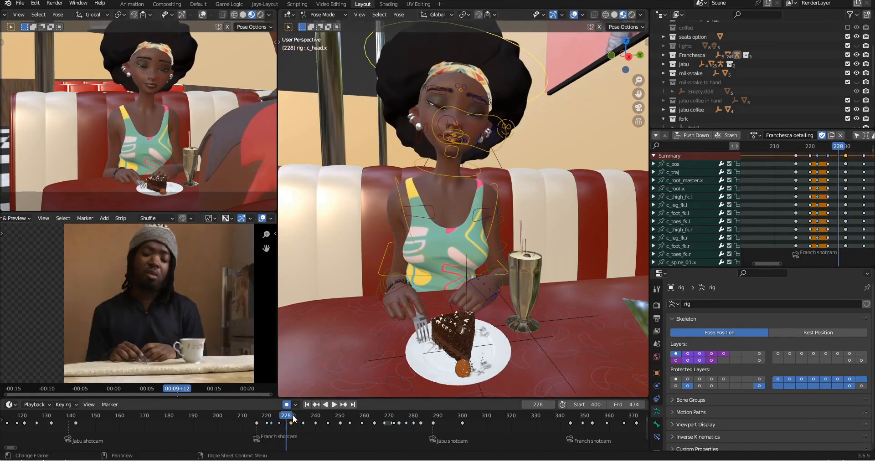
Insert a keyframe for the woman's rig just after frame 230 and copy the pose at frame 230
left_click(304, 424)
key("i")
scroll(463, 137, "up", 5)
key("Left")
key("Left")
key("ctrl+c")
scroll(493, 194, "down", 5)
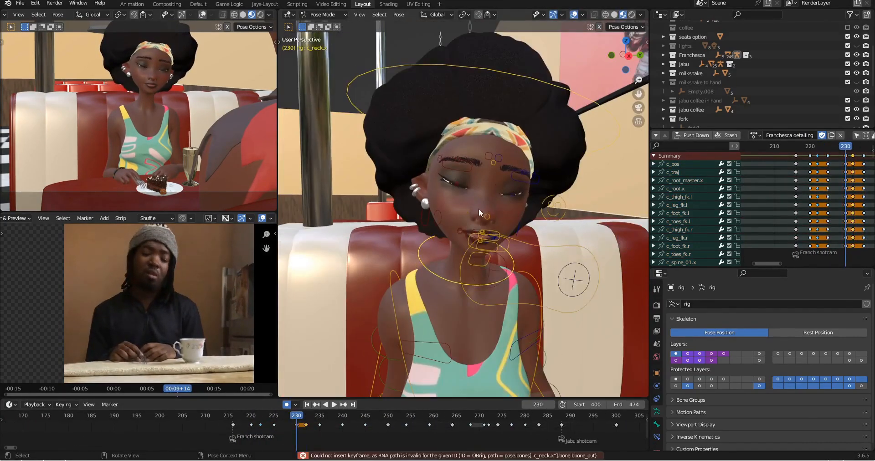
Select the woman's right hand IK control and examine the hand and fork pose around frame 230
scroll(479, 209, "up", 2)
left_click(297, 436)
key("Up")
right_click(474, 315)
left_click(474, 316)
scroll(815, 169, "down", 3)
middle_click_drag(839, 170, 793, 170)
key("Left")
key("Left")
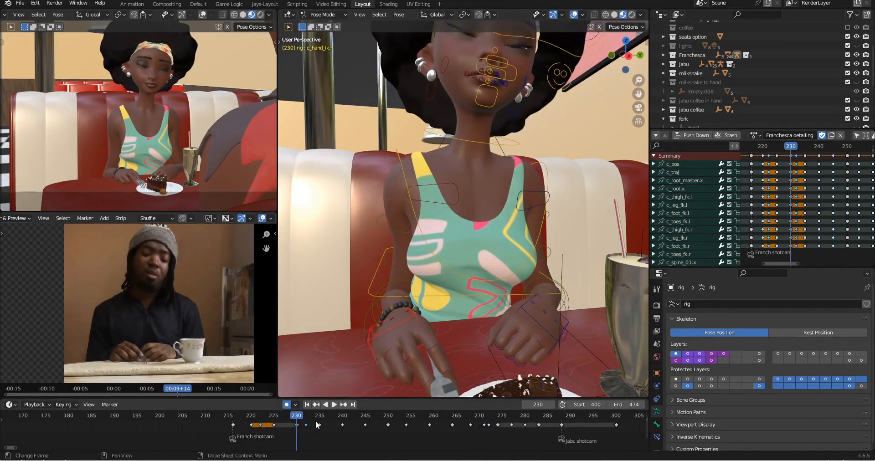
Insert keyframes for all bones of the woman's rig at frames 237 and 242
middle_click_drag(367, 75, 368, 182, "shift")
left_click(442, 132)
key("ctrl+c")
left_click_drag(320, 425, 351, 419)
key("a")
key("i")
key("i")
key("Up")
Select the right hand IK control and step through the keyframes around frame 240 to examine the grip on the fork
scroll(471, 257, "down", 2)
middle_click_drag(471, 258, 549, 177, "shift")
left_click(428, 309)
key("Down")
key("Down")
scroll(628, 378, "up", 2)
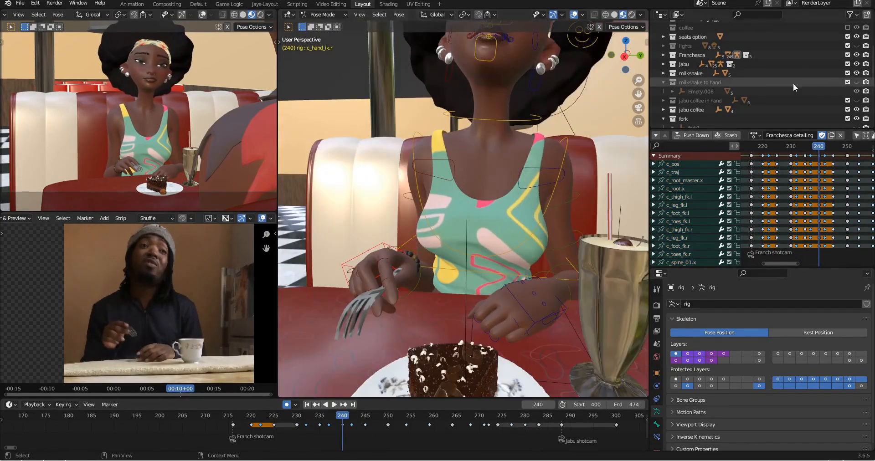
scroll(793, 87, "down", 2)
key("Up")
key("Down")
key("Down")
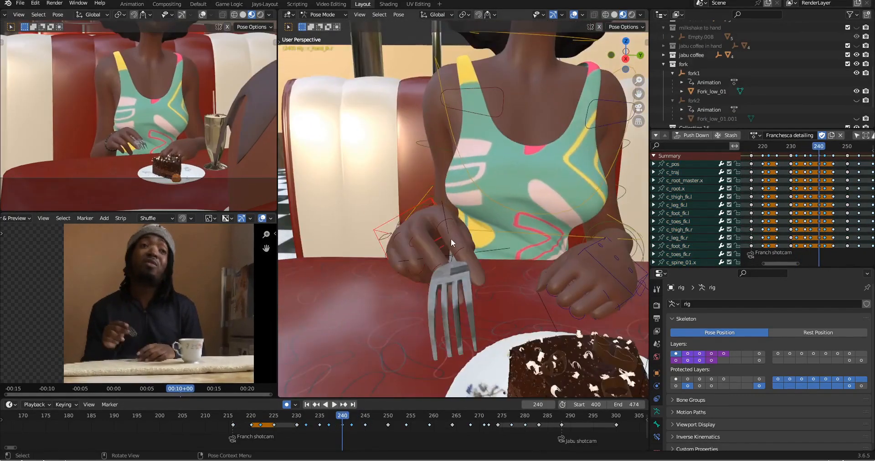
key("Up")
key("Down")
key("Down")
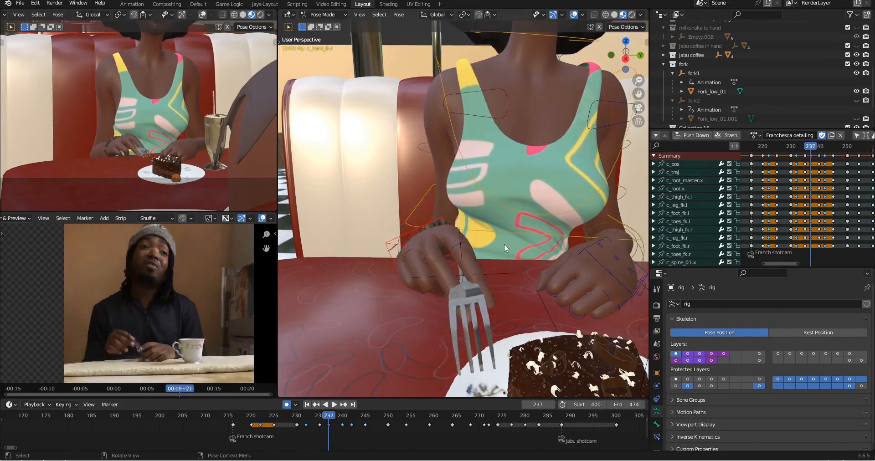
Rotate the woman's right hand control to adjust the fork's angle around frame 240
key("Up")
key("Up")
key("r")
left_click(504, 244)
key("Up")
Copy the pose of the woman's head control and compare the neighbouring keyframes around frame 240
scroll(463, 217, "down", 4)
left_click(474, 176)
key("ctrl+c")
key("Down")
key("Down")
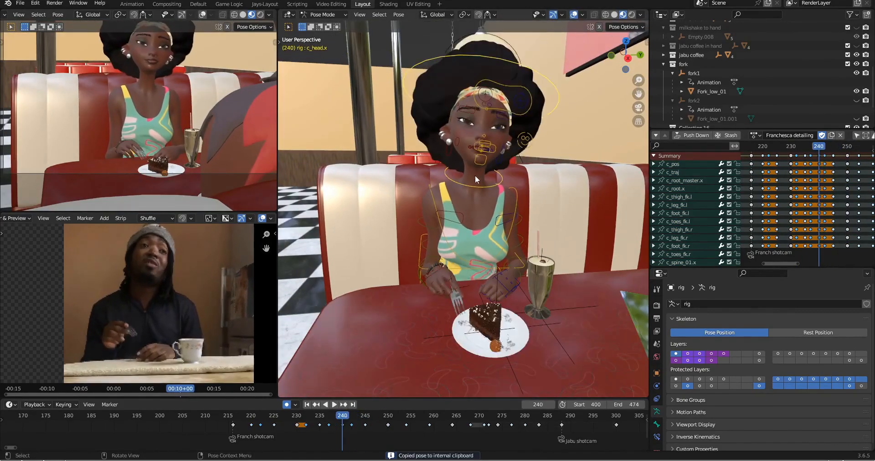
key("Up")
key("Up")
key("Up")
Create a breakdown pose at frame 247 for all bones of the woman's rig
mouse_move(365, 416)
left_mouse_down()
mouse_move(354, 416)
mouse_move(374, 416)
left_mouse_up()
key("a")
key("shift+e")
left_click(467, 207)
key("Down")
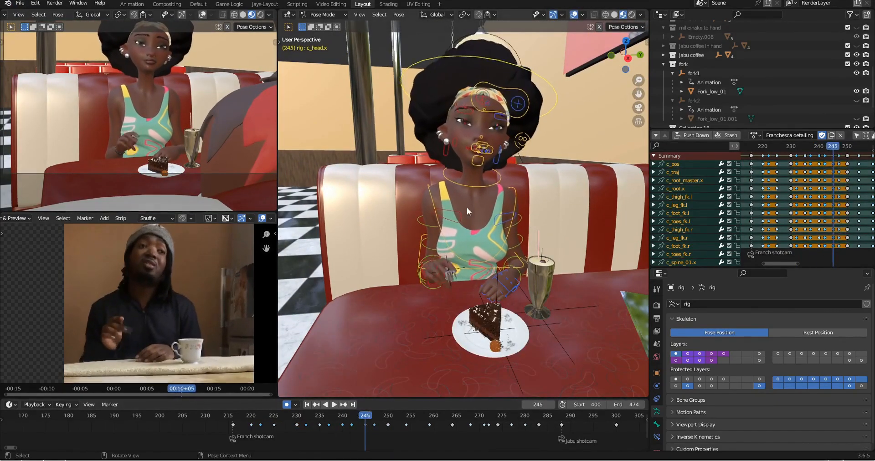
key("Down")
Trackball-rotate the woman's right hand IK control at frame 245 and check the following keyframes
left_click(415, 232)
key("r")
key("r")
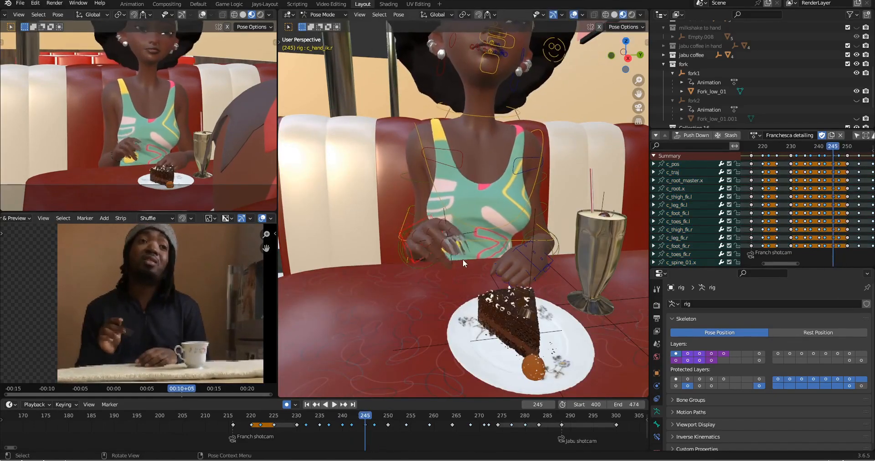
key("Up")
key("Up")
Key the woman's whole rig at frame 252 and save the scene
scroll(429, 237, "up", 3)
key("Right")
key("Right")
key("Up")
key("Left")
key("Left")
scroll(442, 272, "down", 3)
key("a")
key("ctrl+s")
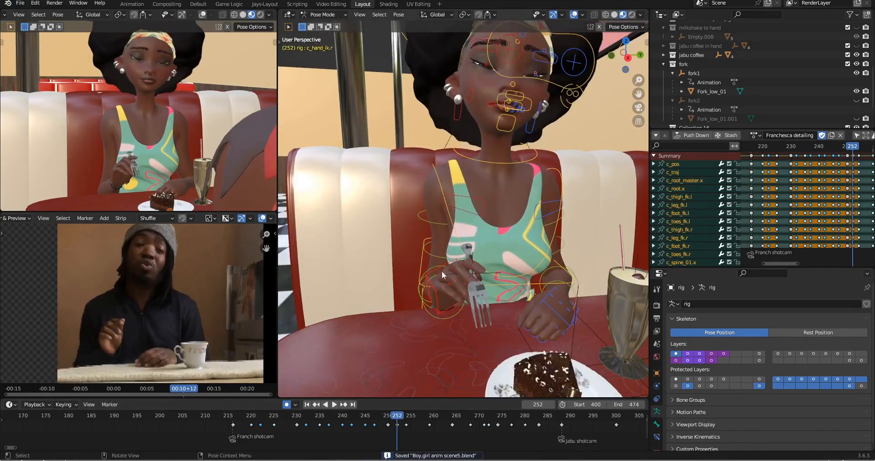
Select the right hand and wrist controls to inspect the fork grip past frame 252, and undo the last two changes
key("Down")
scroll(454, 255, "up", 3)
left_click(428, 246)
key("Up")
left_click(392, 240)
key("Up")
middle_click_drag(392, 239, 378, 266)
key("ctrl+z")
key("ctrl+z")
Review the hand pose on frames 257 and 259, and undo the last changes to the right wrist
left_click_drag(406, 425, 420, 426)
key("Up")
left_click(429, 425)
key("Down")
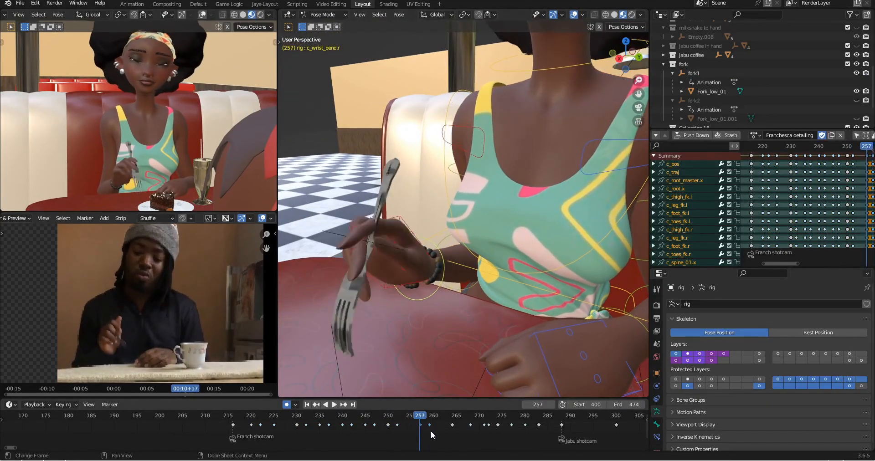
key("ctrl+z")
key("ctrl+z")
Insert a keyframe for the woman's rig around frame 254 and check the neighbouring hand poses from close up
scroll(507, 240, "up", 3)
key("i")
middle_click_drag(409, 335, 554, 240)
key("Down")
left_click(506, 256)
key("Up")
key("Up")
key("ctrl+z")
Trackball-rotate the right middle finger bone and rotate a neighbouring finger bone about its local X axis at frame 254
left_click(495, 241)
key("r")
key("r")
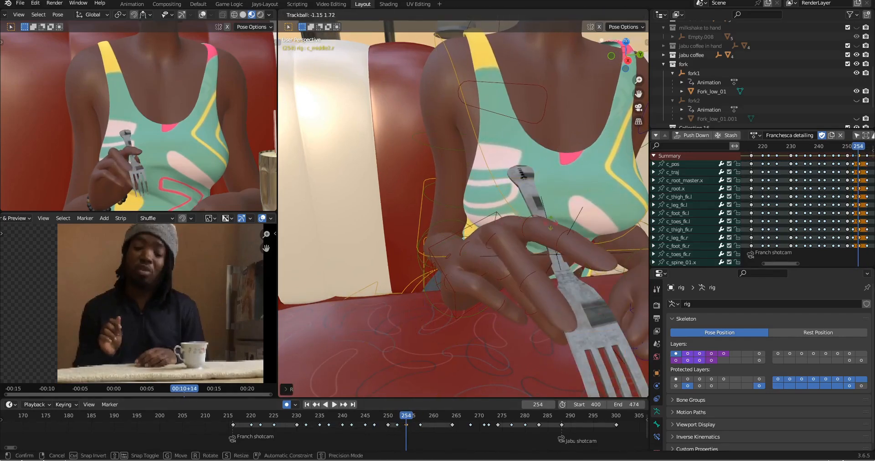
left_click(550, 223)
left_click(570, 237)
key("r")
key("x")
key("x")
left_click(569, 241)
Rotate the right index finger's base bone about its local Y axis at frame 254
middle_click_drag(565, 246, 515, 305)
left_click(511, 286)
key("r")
key("y")
key("y")
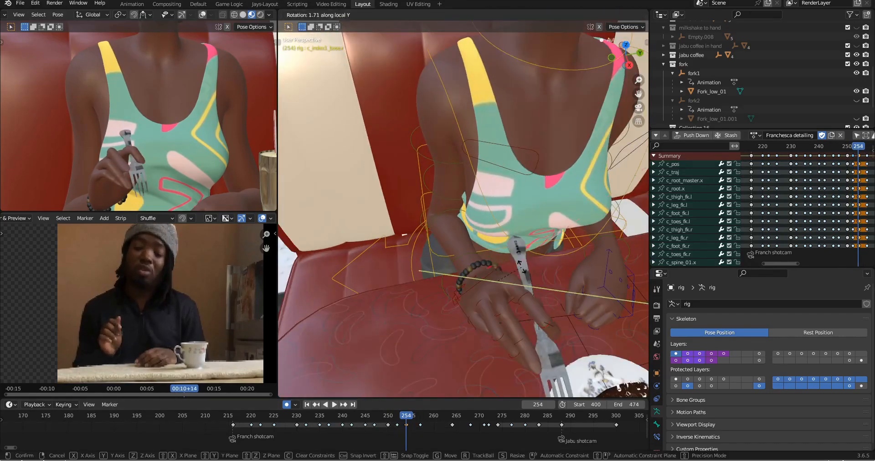
left_click(521, 267)
Step through the keyframes up to frame 264 and back to check the fork's movement toward the cake
middle_click_drag(522, 267, 514, 243)
left_click(514, 243)
key("Up")
key("Up")
scroll(187, 152, "down", 2)
scroll(501, 205, "down", 4)
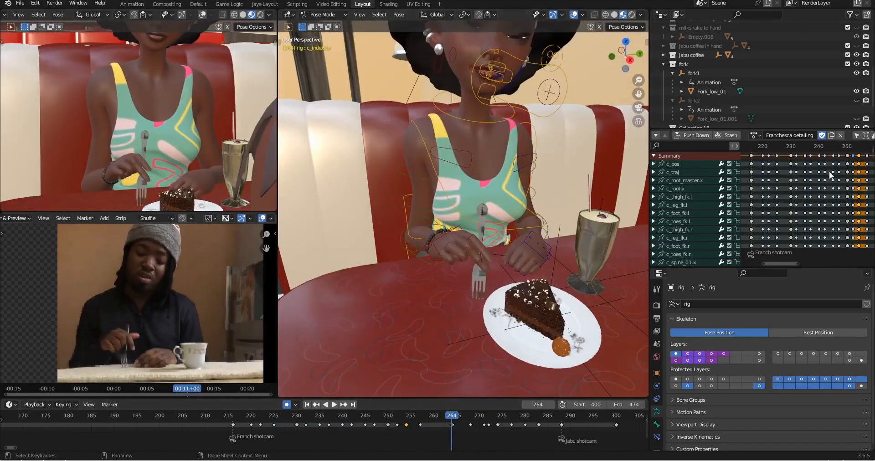
scroll(829, 175, "down", 2)
key("Down")
key("Down")
scroll(556, 136, "down", 3)
Rotate the woman's head control around frame 254 and return to frame 250
left_click(558, 61)
key("r")
key("Down")
key("Down")
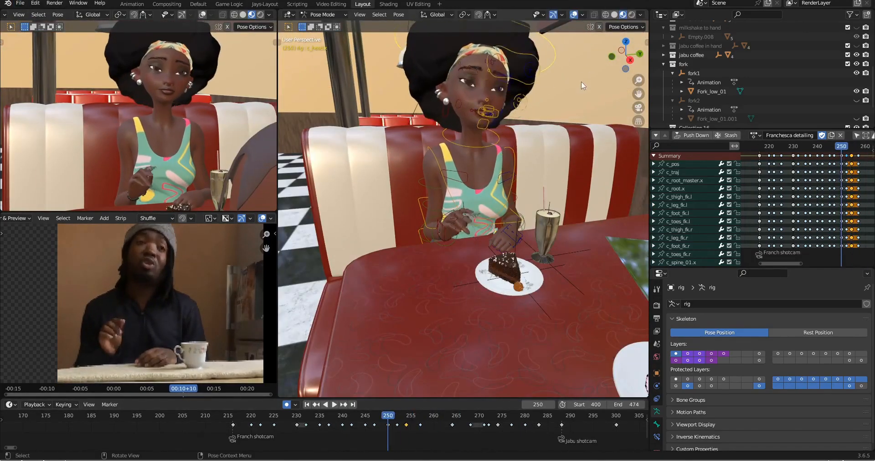
Move a control near the woman's eyes around frame 254 and save the scene
middle_click_drag(582, 84, 563, 81)
left_click(498, 86)
key("Up")
key("Up")
key("g")
left_click(500, 107)
scroll(500, 109, "up", 6)
key("Down")
key("ctrl+s")
Copy the eye target's pose at frame 254 and paste it on the next keyframe
left_click(418, 419)
key("Down")
scroll(448, 319, "down", 4)
left_click(453, 296)
right_click(491, 204)
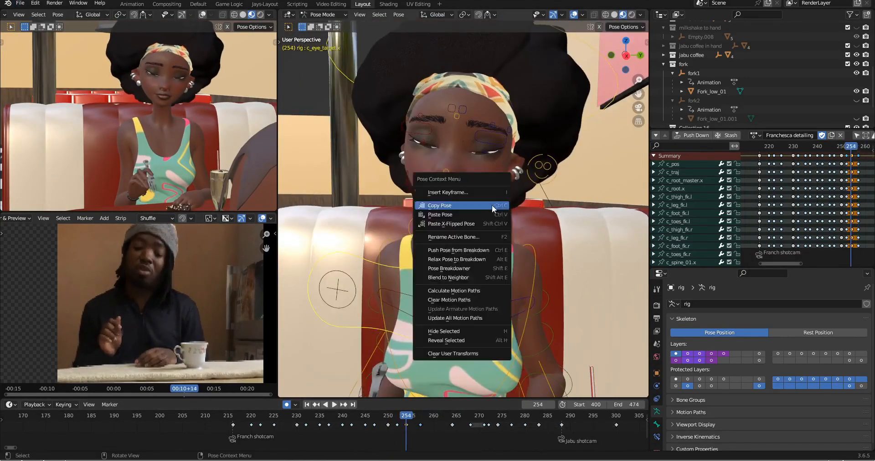
left_click(491, 204)
key("Up")
key("ctrl+v")
Select the woman's head control, compare its pose at frame 254 with the next keyframe, and save the scene
scroll(490, 205, "down", 2)
left_click(585, 123)
key("Down")
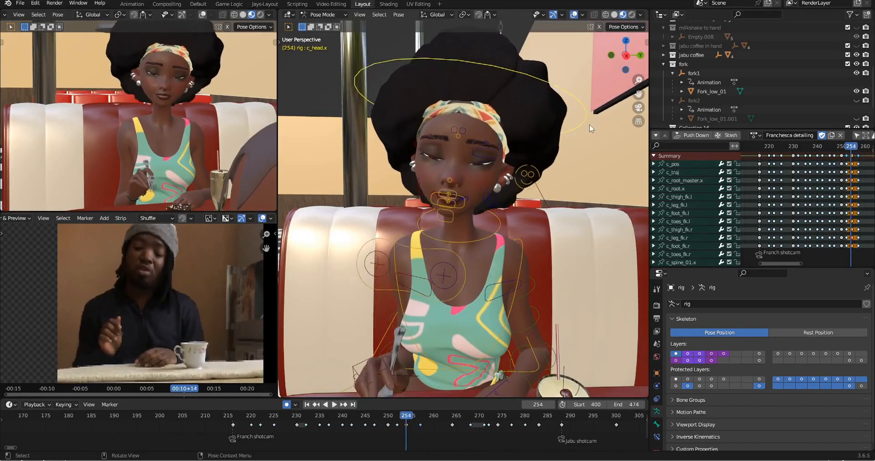
key("Up")
key("ctrl+s")
Rotate the woman's head control about its local X axis at frame 264
key("Up")
key("r")
key("x")
key("x")
left_click(572, 203)
Rotate the woman's head control about its local X axis at frame 268
key("Up")
key("r")
key("x")
key("x")
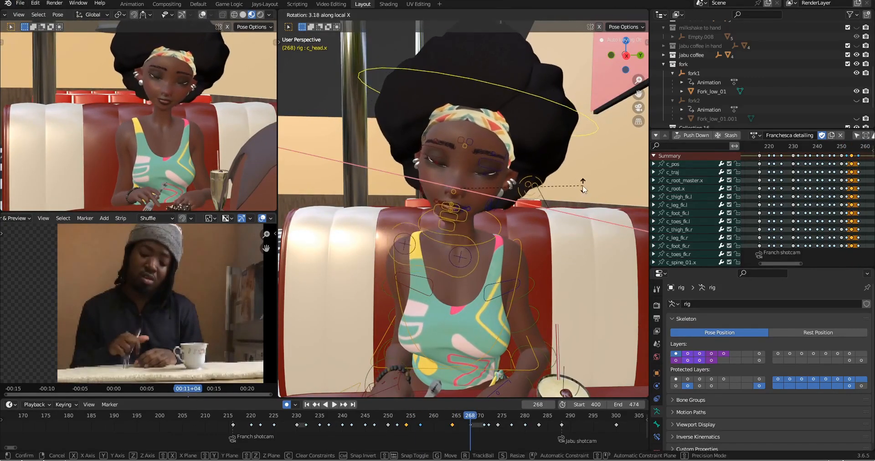
left_click(574, 190)
Copy the head control's pose at frame 268, paste it on the following keyframes through frame 274, and save the scene
key("ctrl+c")
key("Up")
key("ctrl+v")
key("Up")
key("ctrl+v")
key("Up")
key("ctrl+v")
key("Up")
key("Down")
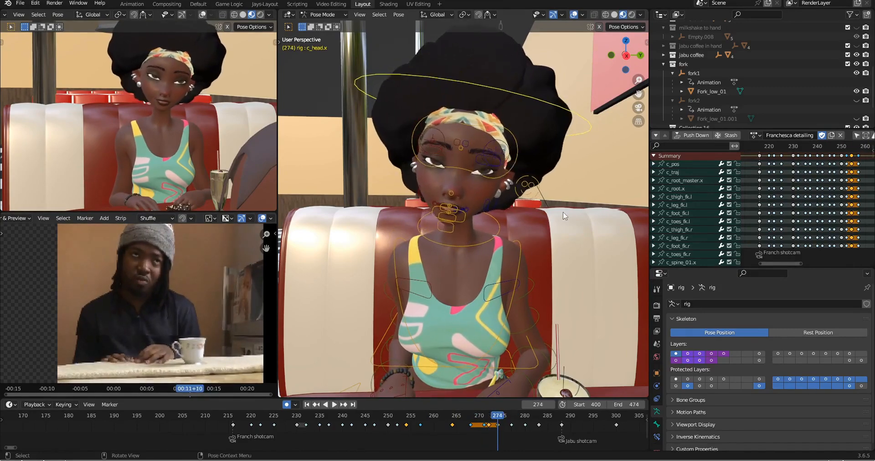
key("Up")
key("ctrl+v")
key("Up")
key("ctrl+v")
key("Down")
key("Up")
key("Up")
key("ctrl+s")
Rotate the head control about its X axis at frame 283 and paste that pose on the keyframe at frame 288
key("r")
key("x")
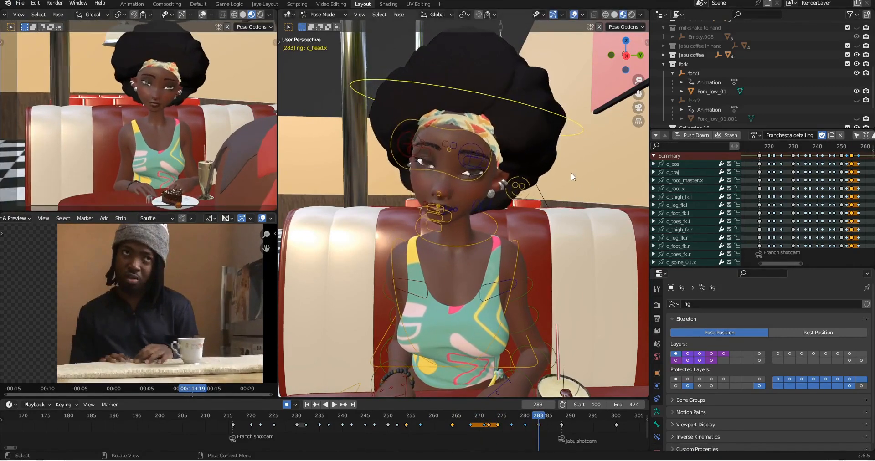
left_click(569, 175)
key("ctrl+c")
key("Up")
key("ctrl+v")
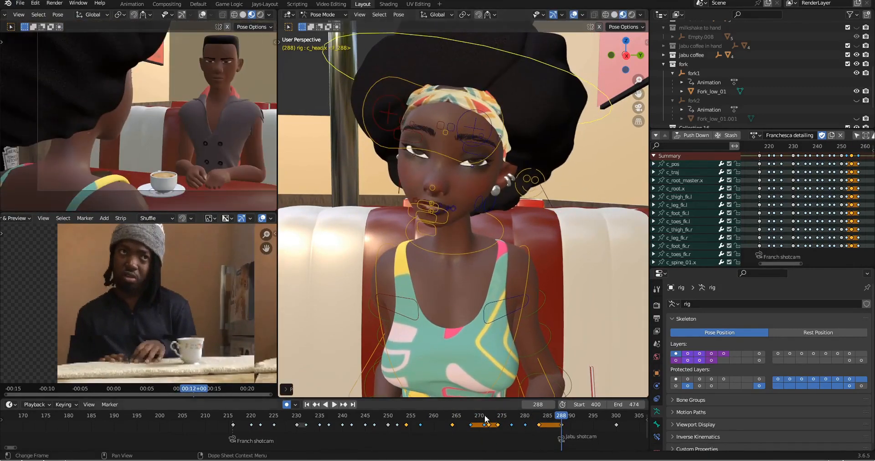
Select the woman's spine control around frame 271, copy its pose and paste it on the following keyframes through frame 280
left_click(485, 421)
mouse_move(482, 417)
left_mouse_down()
mouse_move(451, 418)
mouse_move(473, 420)
left_mouse_up()
key("Up")
key("Up")
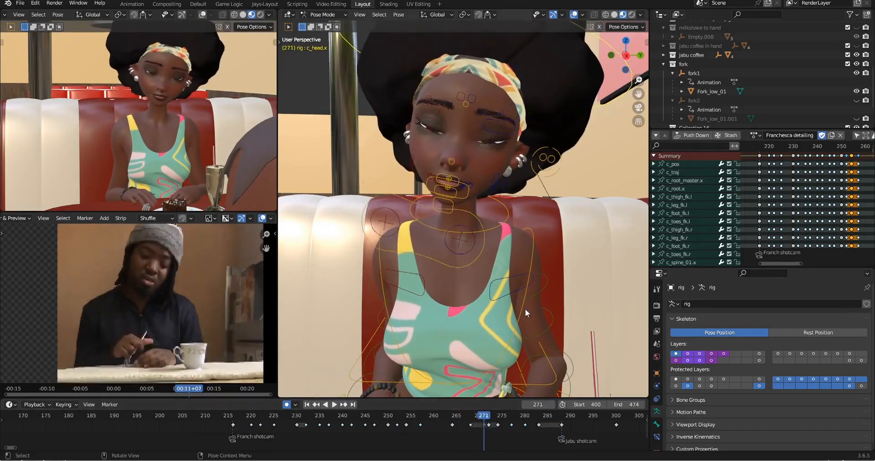
left_click(419, 277)
left_click(530, 278, "shift")
left_click(532, 273, "shift")
key("ctrl+c")
key("Up")
key("Up")
key("ctrl+v")
key("Up")
key("ctrl+v")
key("Up")
key("ctrl+v")
key("Up")
key("ctrl+v")
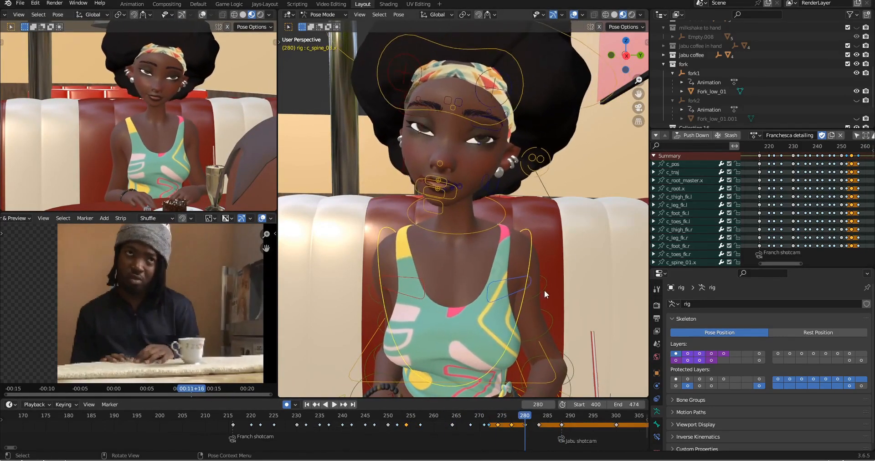
key("Down")
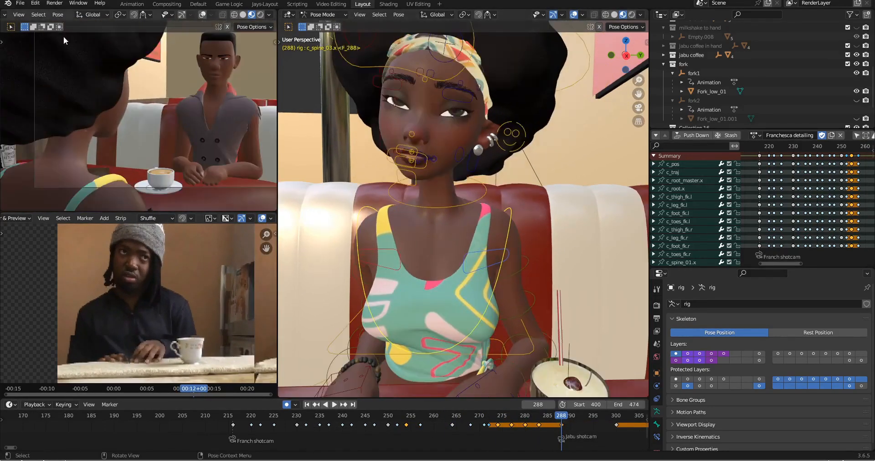
Scrub through the fork's animation around frame 274 and return to posing the woman's rig
left_click_drag(510, 426, 483, 428)
middle_click_drag(494, 431, 470, 432)
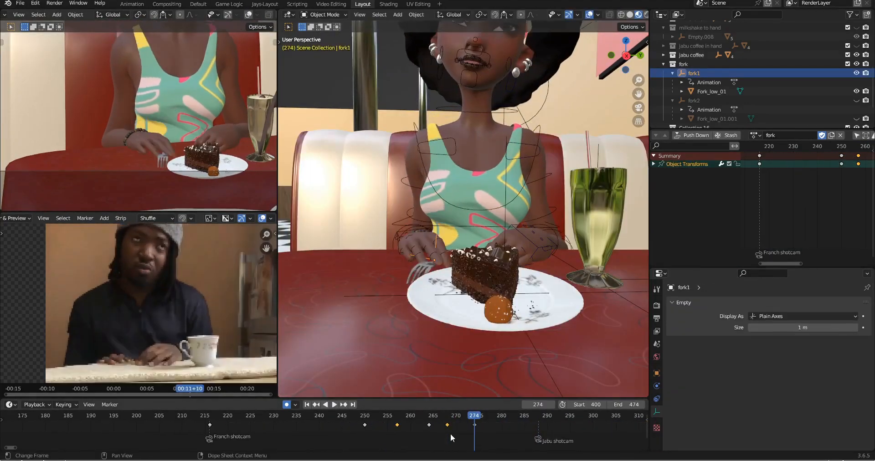
left_click_drag(449, 419, 440, 420)
key("ctrl+Tab")
key("a")
left_click(743, 135)
left_click(761, 341)
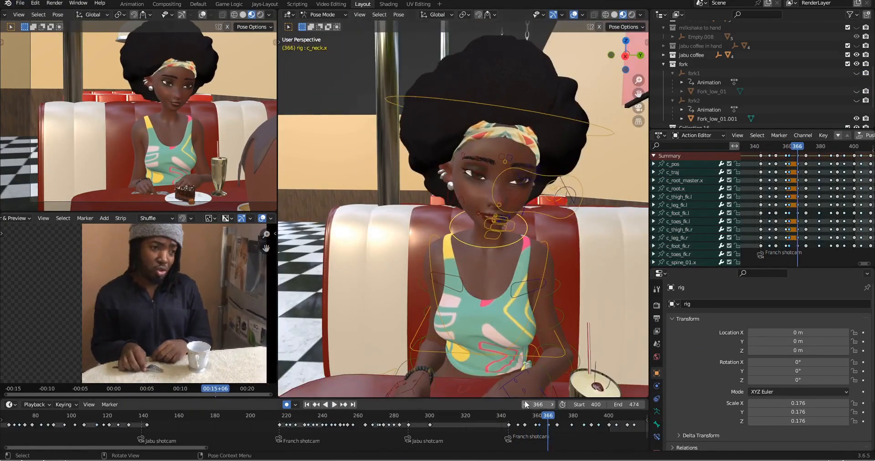
Adjust the woman's neck and head rotation around frame 366, and rotate her head control at frame 371
key("r")
key("Up")
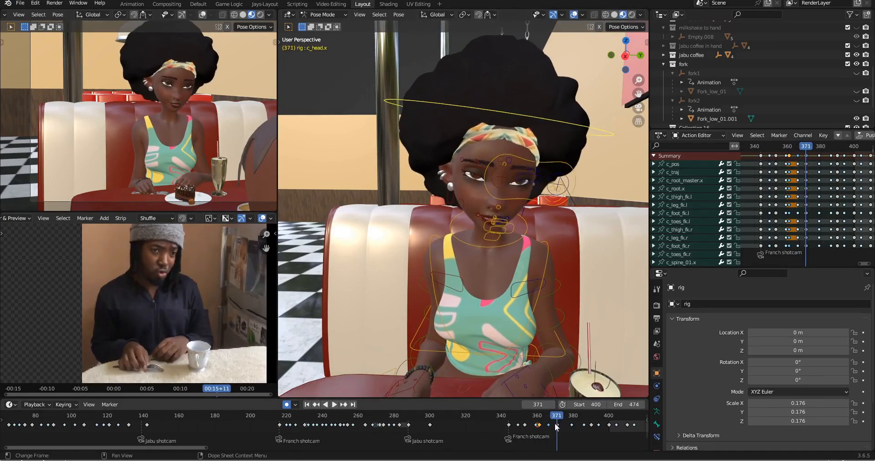
key("Down")
left_click(565, 197)
key("ctrl+c")
key("Up")
left_click(601, 137)
key("r")
left_click(611, 198)
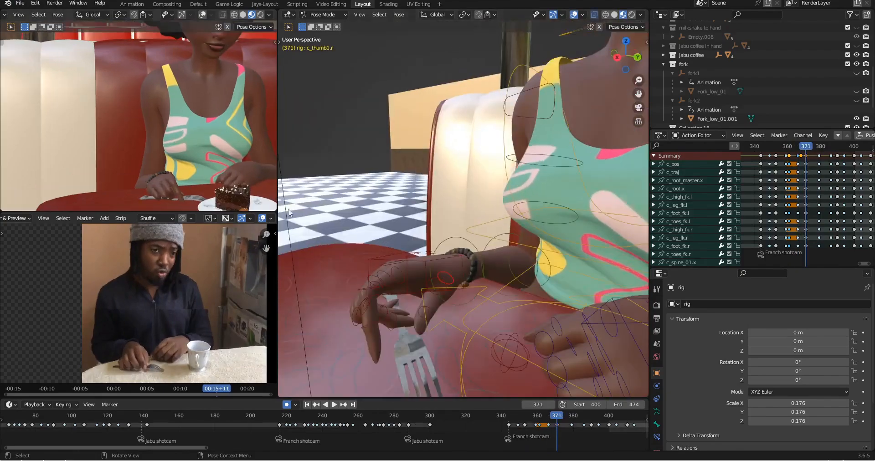
Insert a keyframe for the woman's right thumb control at frame 375 and save the scene
middle_click_drag(364, 309, 396, 337)
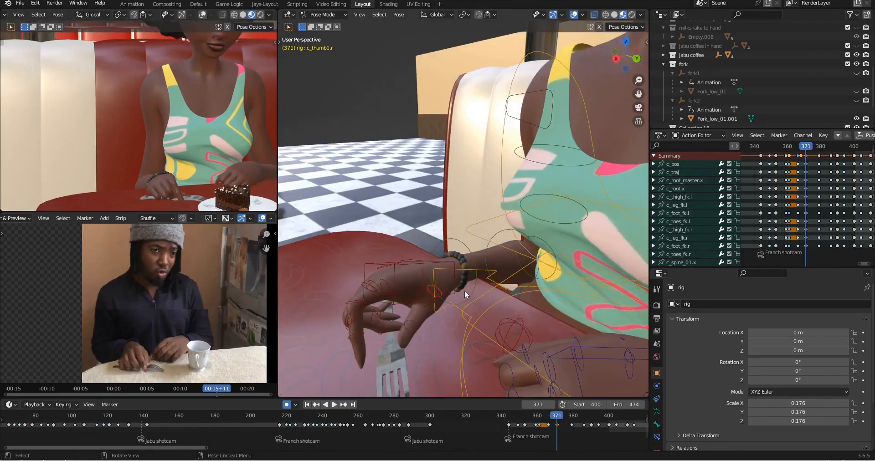
middle_click_drag(464, 289, 428, 315)
middle_click_drag(173, 136, 193, 111, "shift")
scroll(150, 182, "down", 3)
left_click(571, 418)
left_click(564, 419)
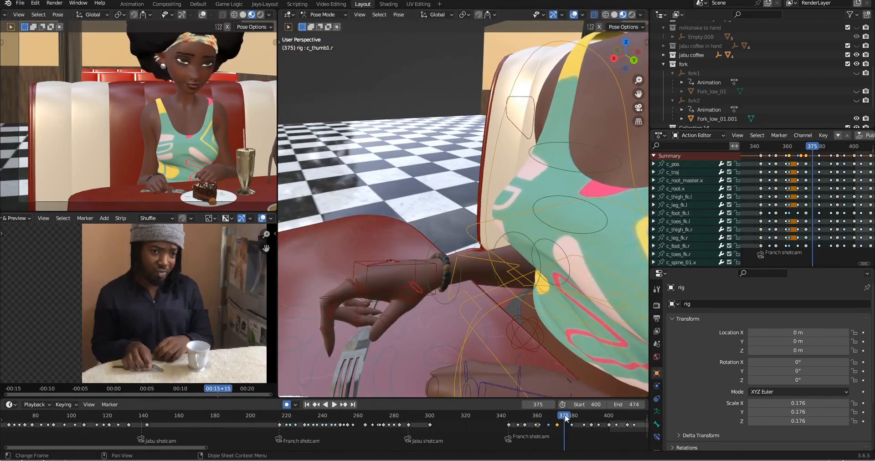
scroll(455, 273, "down", 4)
key("i")
key("ctrl+s")
Select the right index finger control, check the hand and fork at frame 379, and save the scene
left_click(421, 252)
middle_click_drag(422, 282, 460, 300)
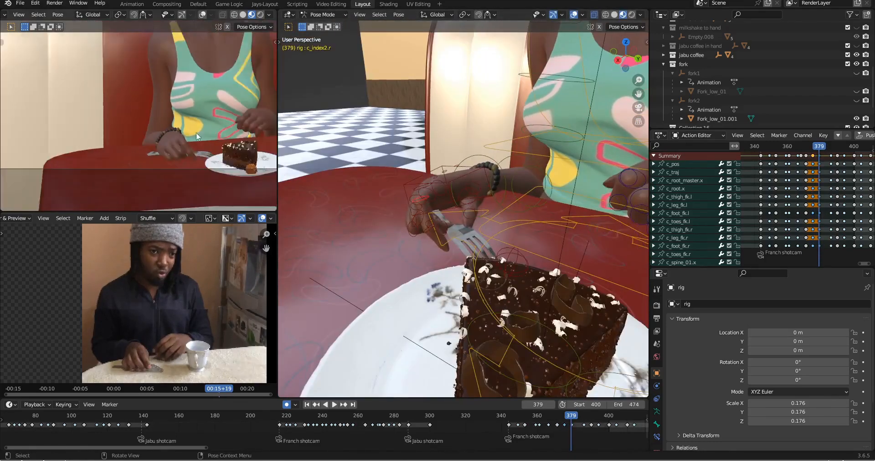
scroll(196, 136, "down", 2)
middle_click_drag(197, 136, 186, 188, "shift")
middle_click_drag(460, 219, 410, 228)
key("ctrl+s")
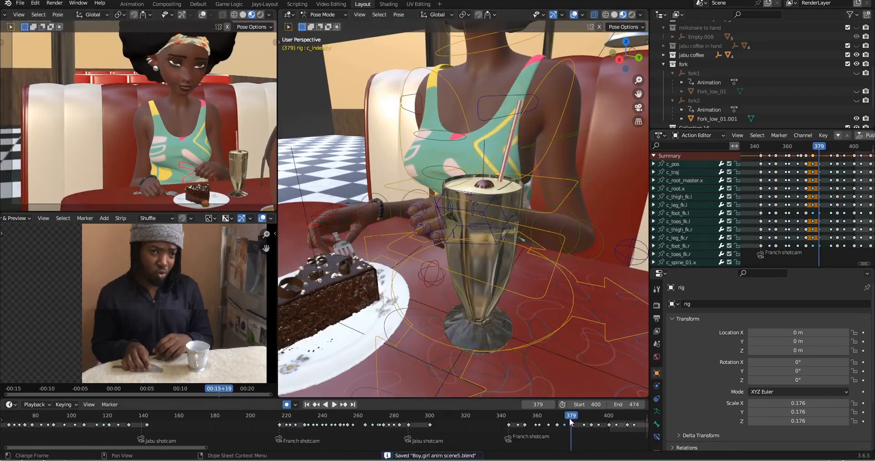
Adjust the woman's left hand control at frame 383
key("Right")
key("Right")
key("Right")
key("Right")
middle_click_drag(501, 228, 573, 243)
key("Right")
key("Right")
left_click(826, 155)
key("r")
left_click(825, 172)
left_click(455, 220)
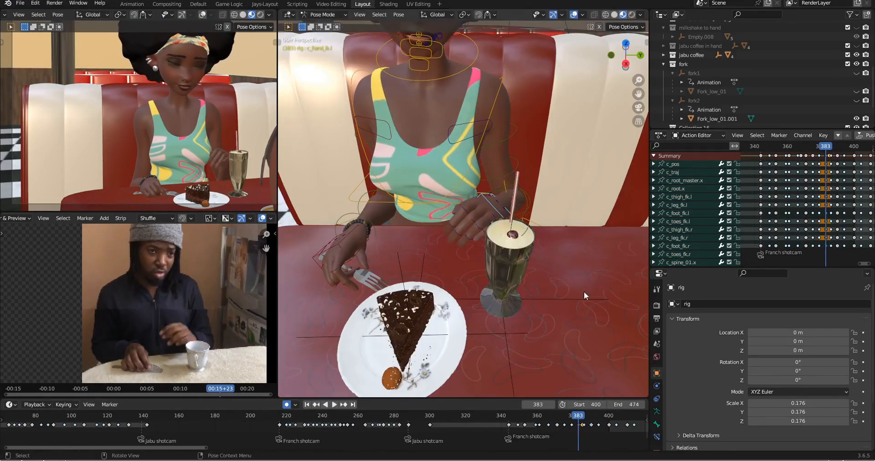
left_click(537, 258)
Review the left hand's reach toward the milkshake around frames 386 to 388
key("Right")
key("Right")
key("Right")
middle_click_drag(534, 264, 505, 259)
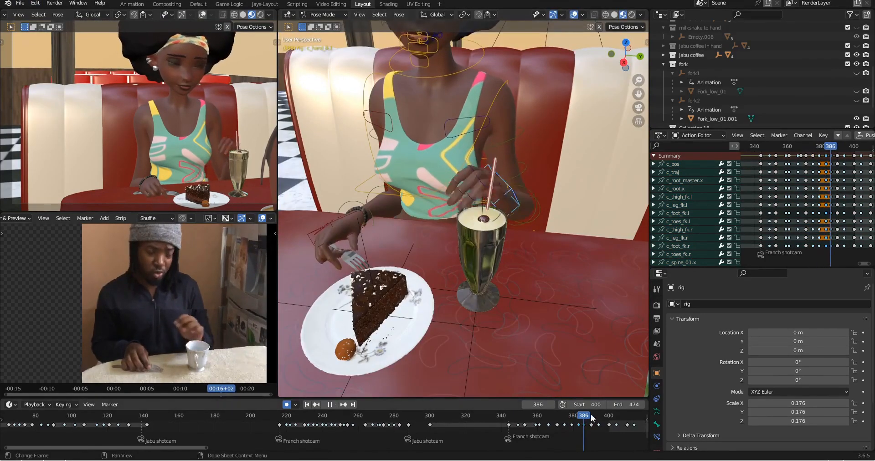
key("shift+ctrl+space")
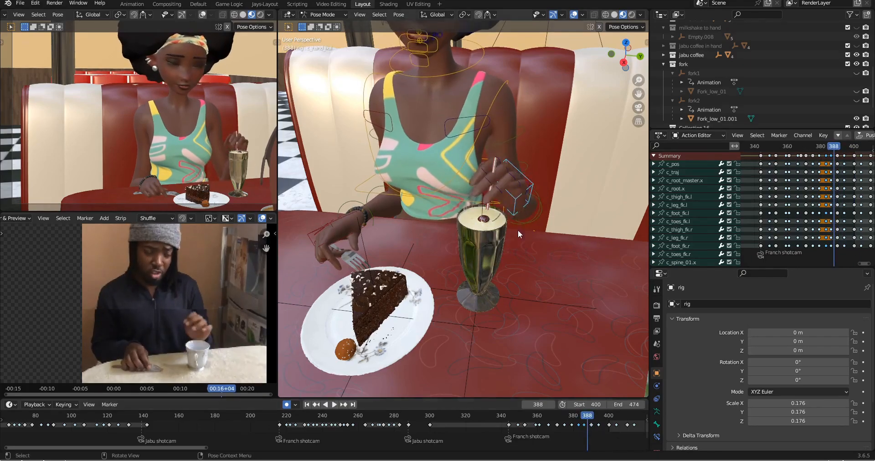
key("Left")
key("Left")
middle_click_drag(518, 234, 469, 227)
Rotate the woman's left shoulder control for the reach toward the milkshake
left_click(19, 3)
middle_click_drag(501, 160, 426, 162)
left_click(408, 178)
key("r")
left_click(451, 157)
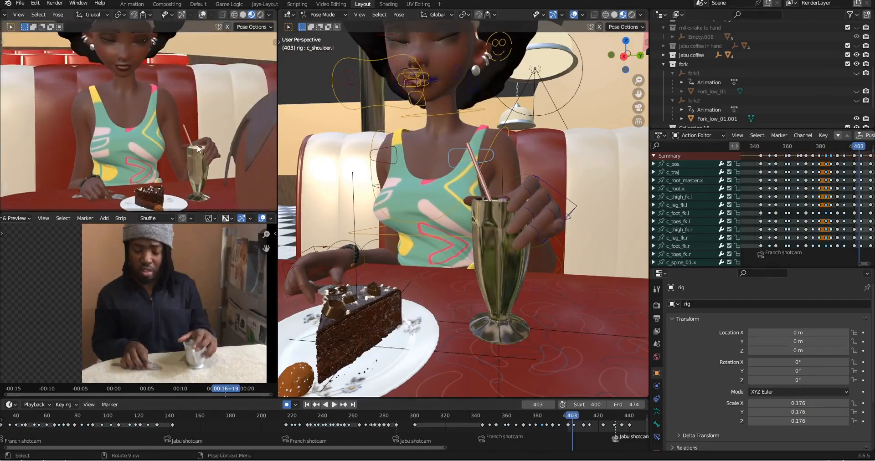
Show the "milkshake to hand" collection in place of the "milkshake" collection at frame 403, with its Empty.008 selected
scroll(790, 84, "up", 3)
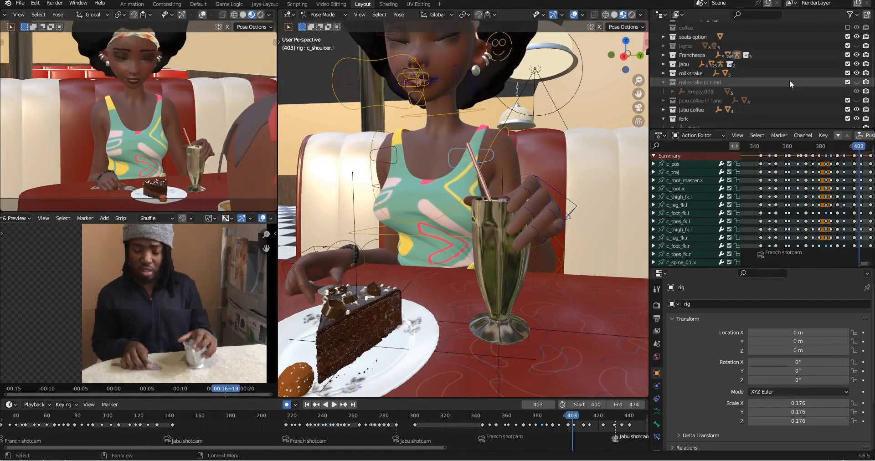
left_click(473, 159)
key("m")
left_click(856, 82)
key("x")
middle_click_drag(559, 237, 559, 199)
left_click(559, 199, "shift")
key("ctrl+p")
left_click(533, 206)
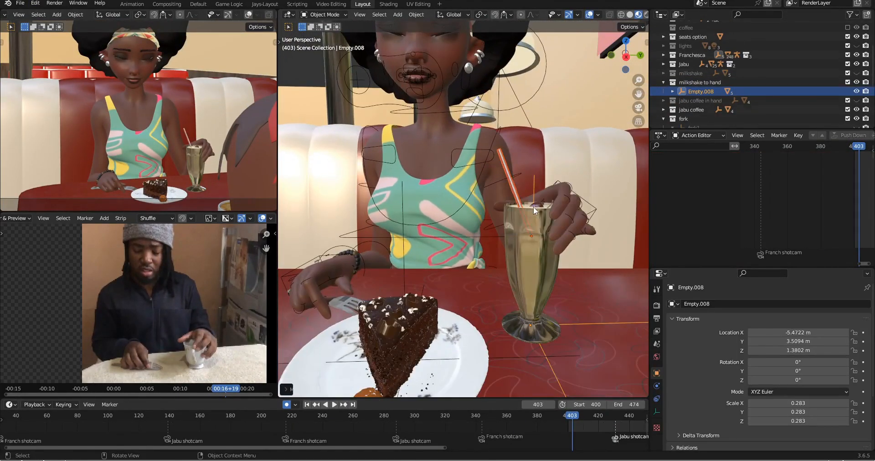
left_click(856, 82)
left_click(856, 73)
Select the left hand control and examine its grip on the milkshake across the keyframes around frame 404
left_click(589, 203)
mouse_move(569, 417)
left_mouse_down()
mouse_move(562, 427)
mouse_move(571, 418)
mouse_move(577, 427)
left_mouse_up()
key("Up")
middle_click_drag(565, 241, 594, 288)
key("Up")
key("Up")
key("Down")
key("Down")
key("Down")
key("Down")
key("Up")
key("Up")
key("Down")
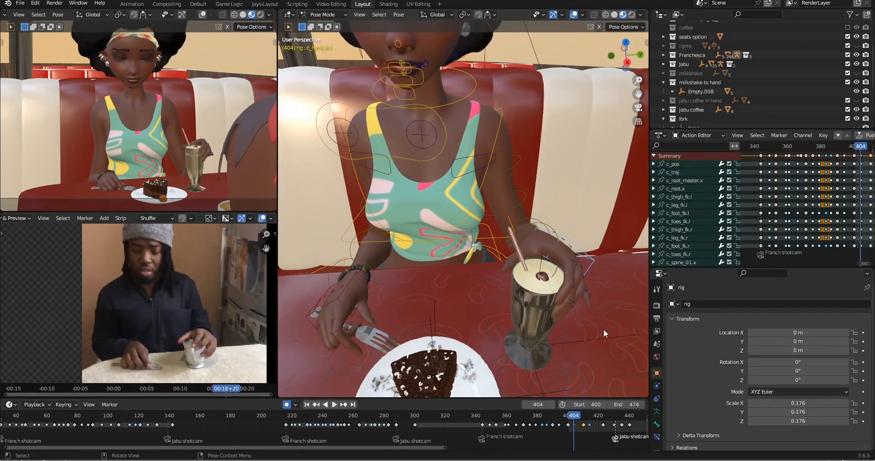
Move the woman's left hand control along the global Y axis at frame 414
key("Up")
key("Up")
key("Up")
key("Down")
key("g")
key("y")
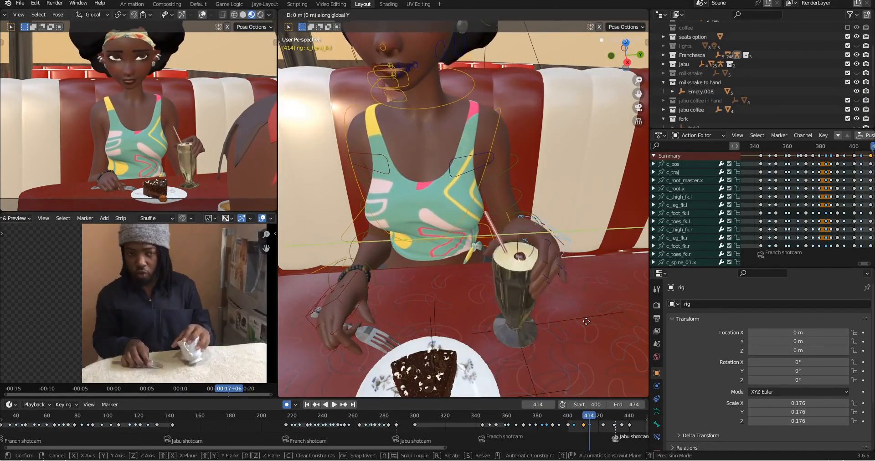
left_click(586, 327)
Compare the milkshake-hand keyframes around frame 414 and reposition the left hand control along global Y on the neighbouring keyframe
key("Down")
key("Down")
key("Up")
key("Up")
key("Up")
key("Up")
key("Down")
key("g")
key("y")
left_click(575, 330)
Shift the left hand control along global Y once more, check its motion across the keyframes and save the file
key("Up")
key("Up")
middle_click_drag(575, 330, 331, 215)
key("Down")
key("g")
key("y")
left_click(561, 319)
key("Down")
key("Down")
key("Down")
key("Up")
key("Up")
key("Up")
key("Up")
key("ctrl+s")
Select Jabu's rig, switch its action to "Jabu detailing" and go to frame 201
left_click(600, 141)
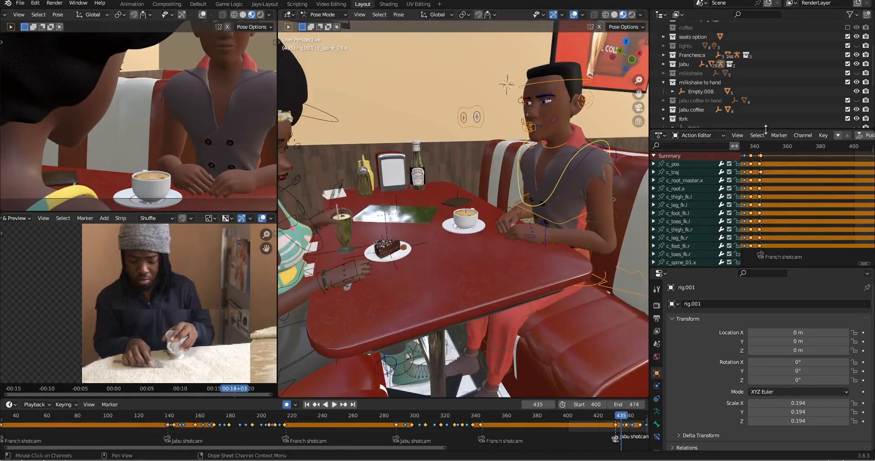
type("Jabu blocking")
left_click(773, 136)
left_click(711, 173)
left_click(275, 415)
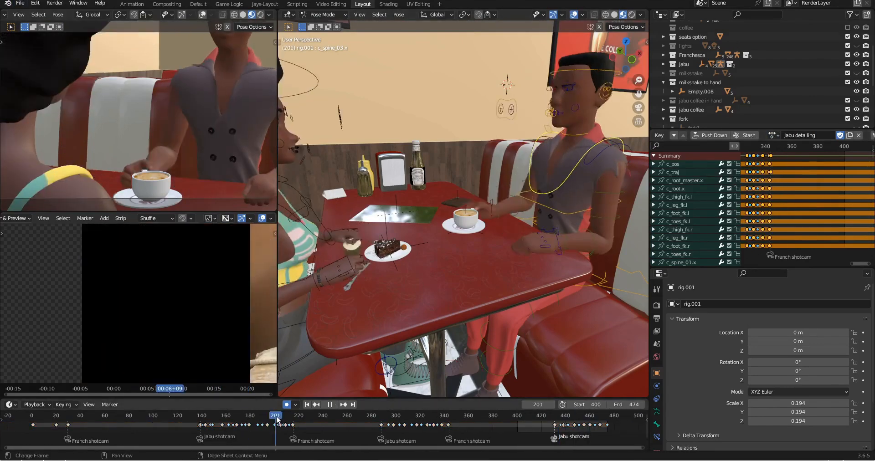
Rotate Jabu's arm control about Z and move his rig controls near the coffee cup at frame 201
middle_click_drag(501, 228, 449, 205)
left_click(449, 205)
key("r")
key("z")
left_click(534, 244)
scroll(534, 244, "up", 2)
key("a")
key("g")
left_click(534, 244)
Rotate Jabu's hand control about the X axis on a keyframe of the "Jabu detailing" action
middle_click_drag(765, 167, 836, 167)
left_click(837, 166)
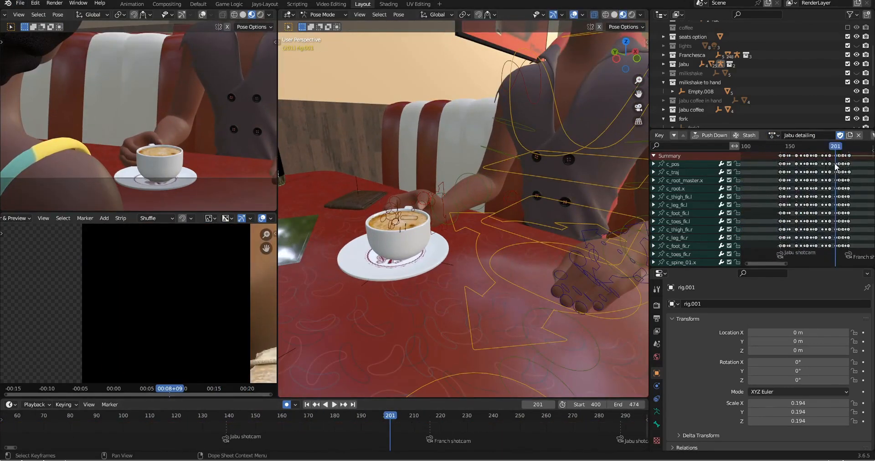
left_click(810, 156)
middle_click_drag(455, 237, 517, 291)
key("Right")
key("r")
key("x")
left_click(561, 235)
Play back Jabu's shot and rotate his right thumb control at frame 466
middle_click_drag(561, 173, 391, 359)
key("space")
key("space")
scroll(524, 215, "down", 5)
left_click_drag(377, 427, 426, 429)
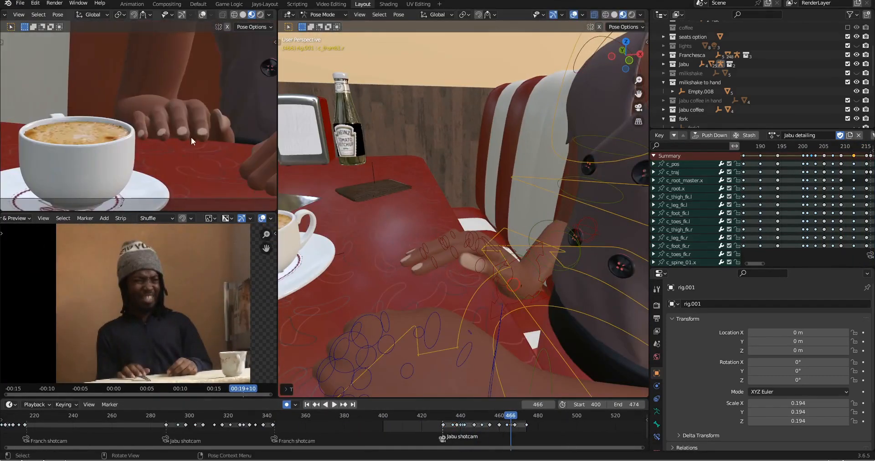
key("r")
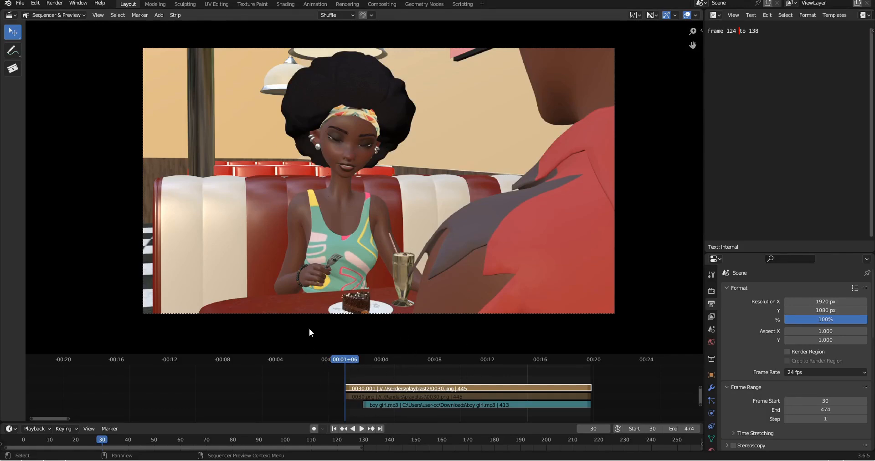
Play the rendered playblast from frame 30 and mute the "boy girl.mp3" sound strip
left_click(362, 428)
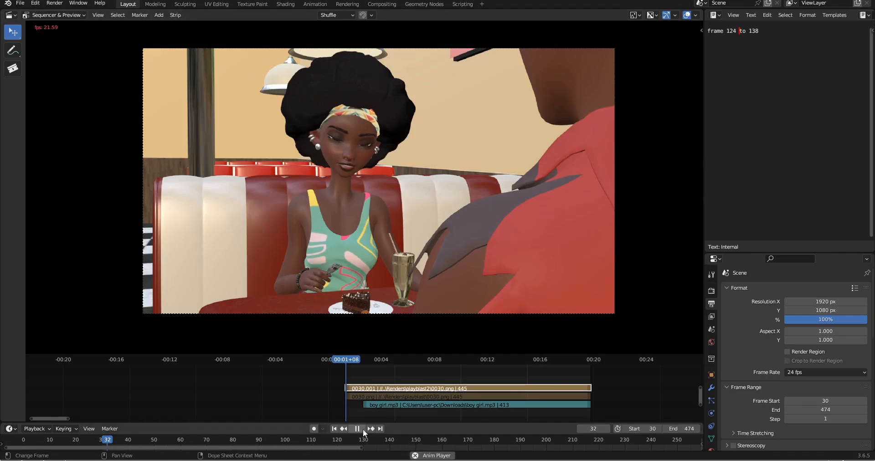
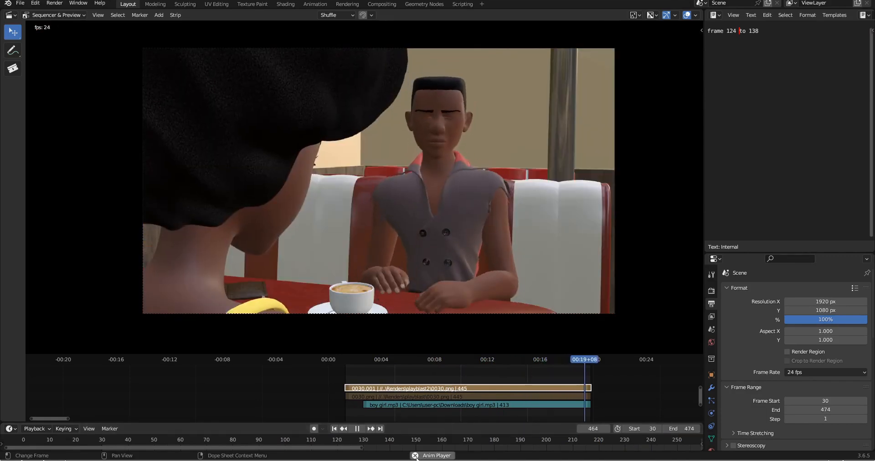
left_click(357, 428)
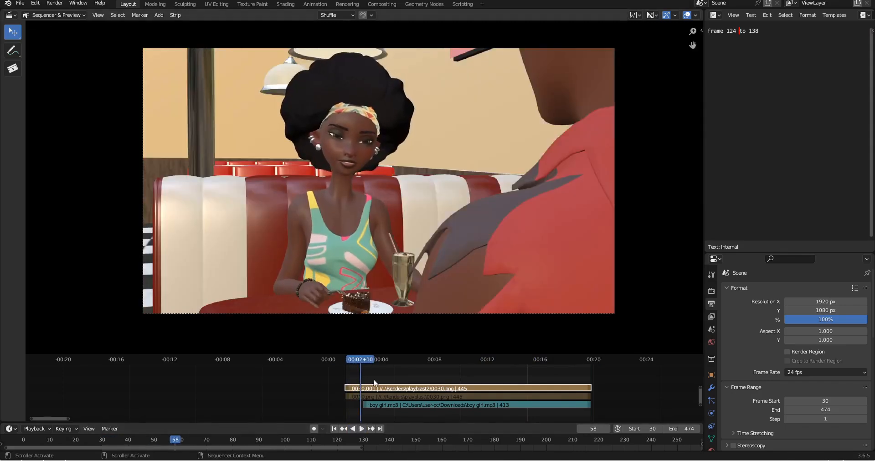
left_click(403, 405)
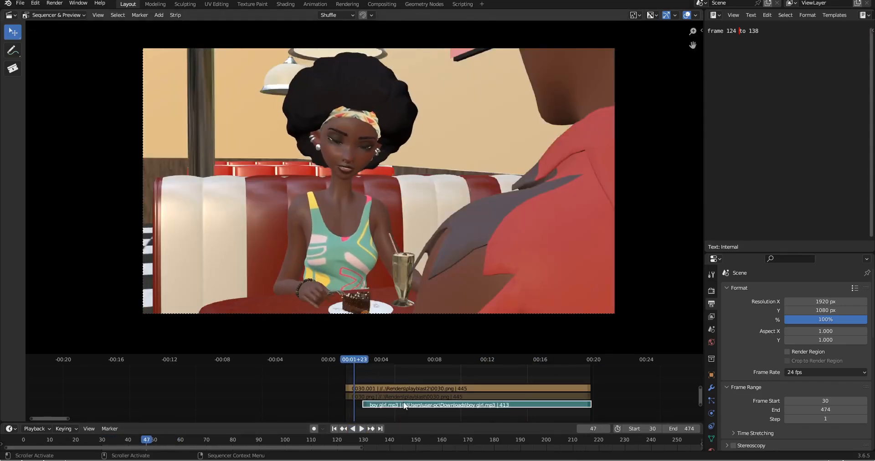
key("h")
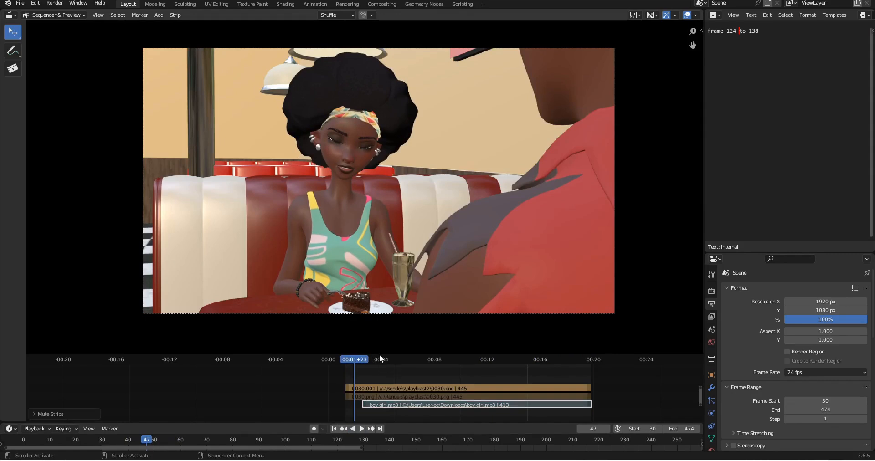
key("space")
left_click_drag(363, 359, 346, 364)
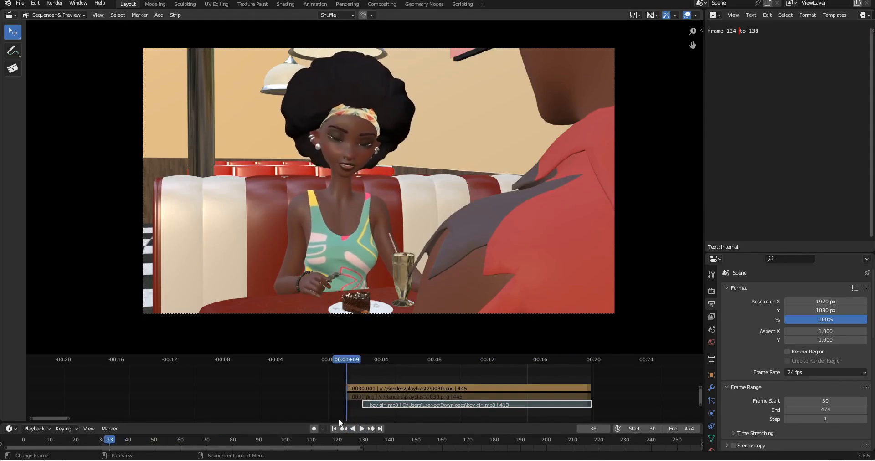
Review the playblast without sound, scrub back through the woman's shots and return to the first frame
left_click(362, 428)
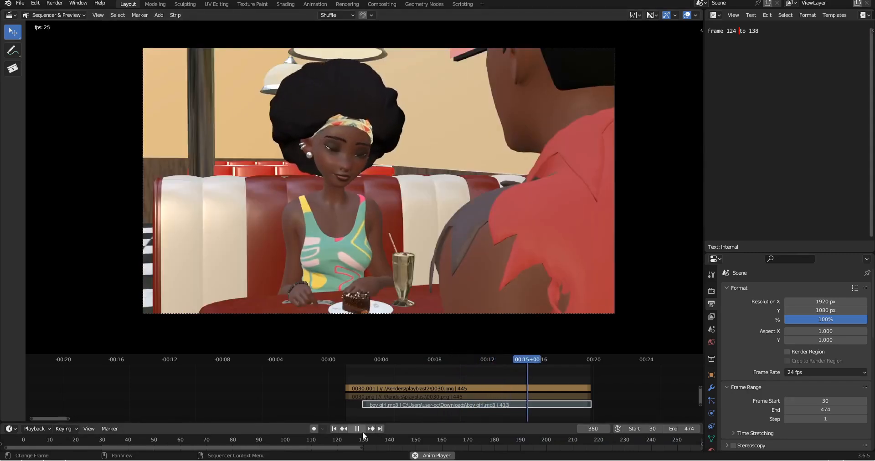
left_click(359, 429)
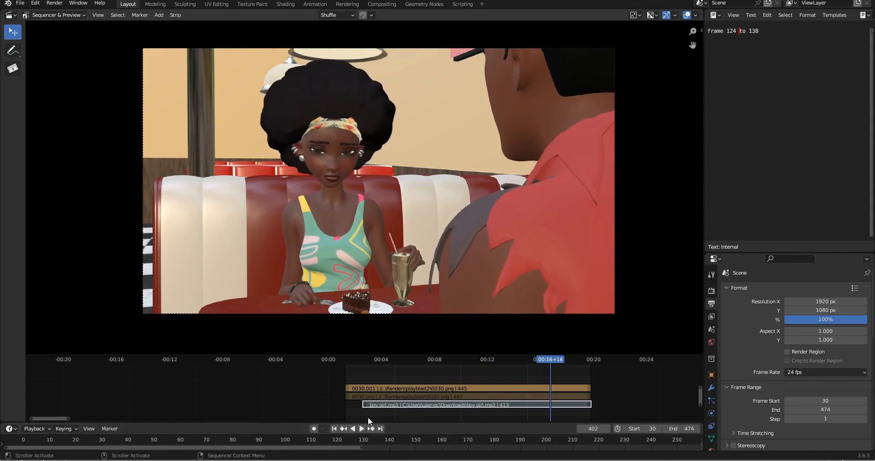
left_click_drag(539, 362, 384, 370)
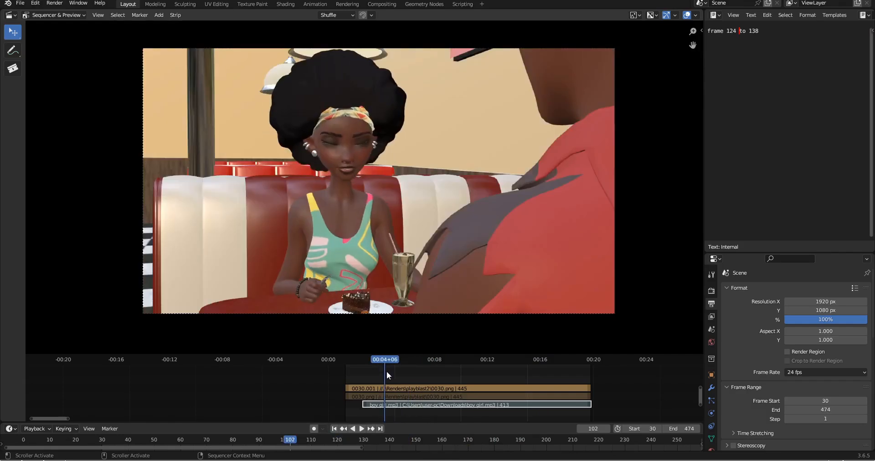
left_click(335, 428)
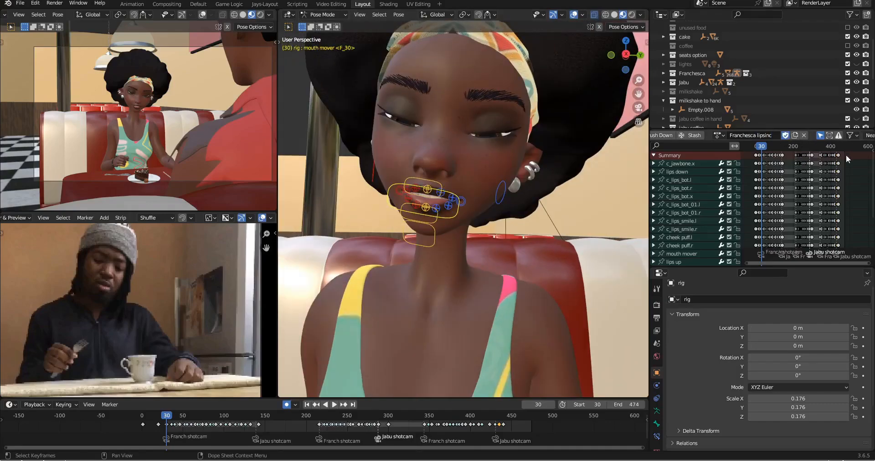
Delete the keyframes after frame 30 from the "Franchesca lipsinc" action and reveal the hidden mouth controls
scroll(781, 159, "up", 8)
key("Delete")
scroll(548, 205, "down", 2)
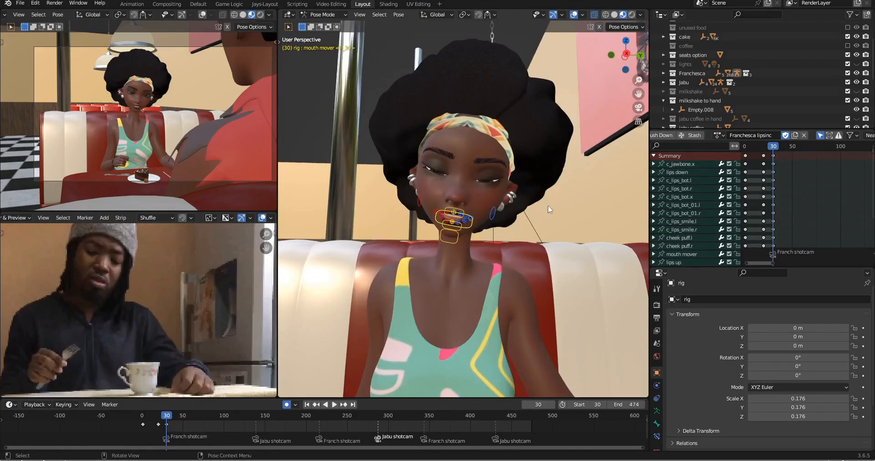
key("alt+h")
scroll(549, 200, "up", 1)
left_click_drag(586, 172, 549, 205)
scroll(829, 156, "down", 6)
key("Delete")
left_click_drag(836, 153, 777, 169)
key("Delete")
Move the bottom teeth control along its local Z axis at frame 46
key("n")
key("n")
scroll(529, 224, "down", 4)
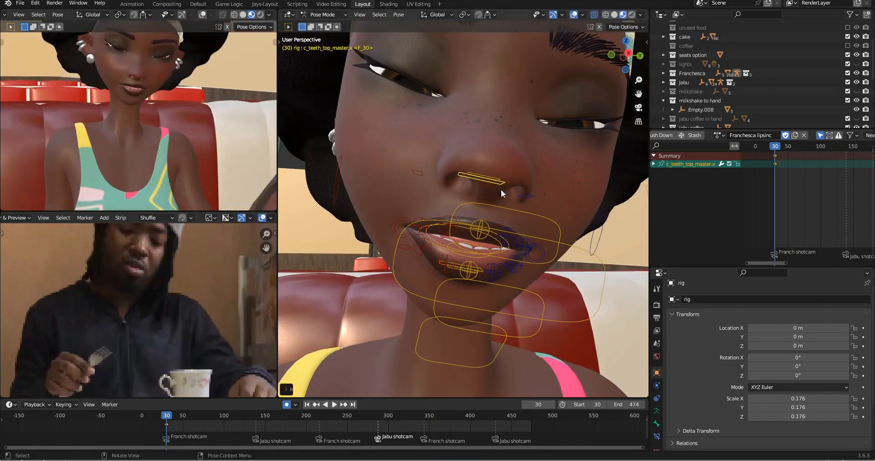
key("g")
key("z")
key("z")
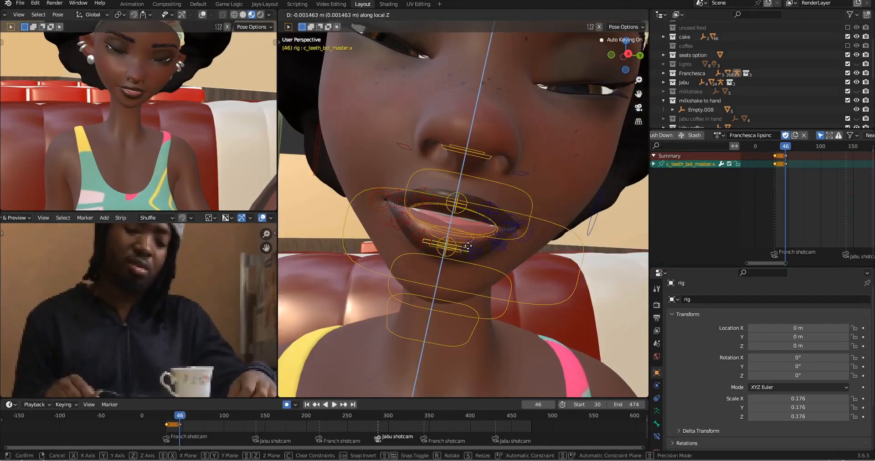
key("Return")
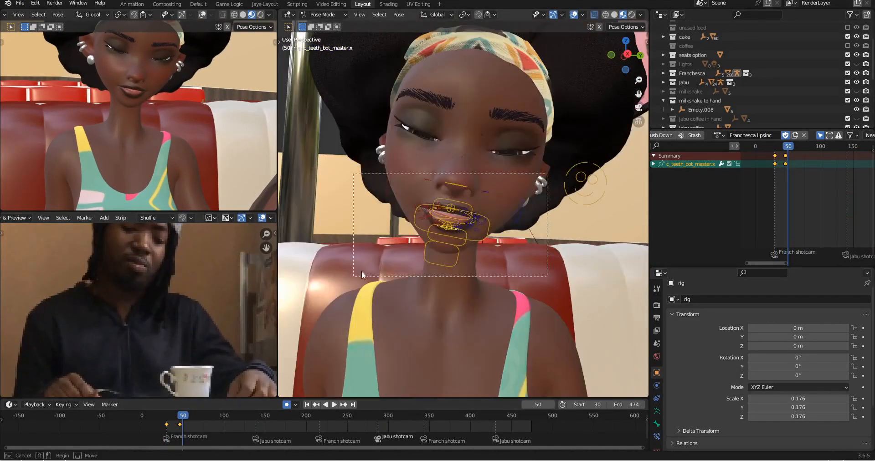
Move the top teeth control along its local Y axis at frame 50
scroll(490, 234, "up", 5)
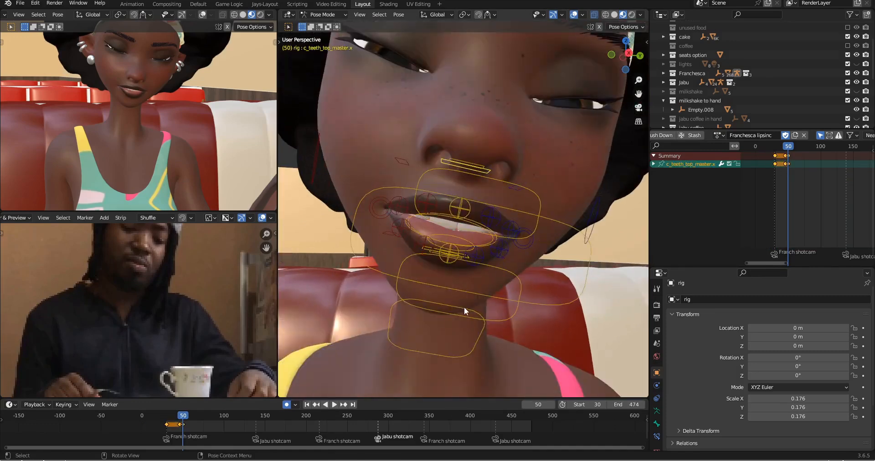
key("g")
key("y")
key("y")
left_click(473, 226)
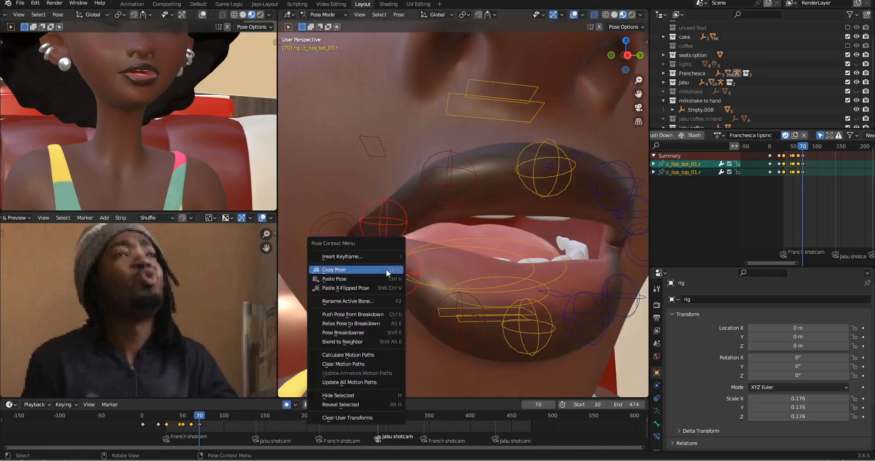
Pose the woman's teeth and right lip controls for the dialogue up to frame 130 and save the file
key("ctrl+s")
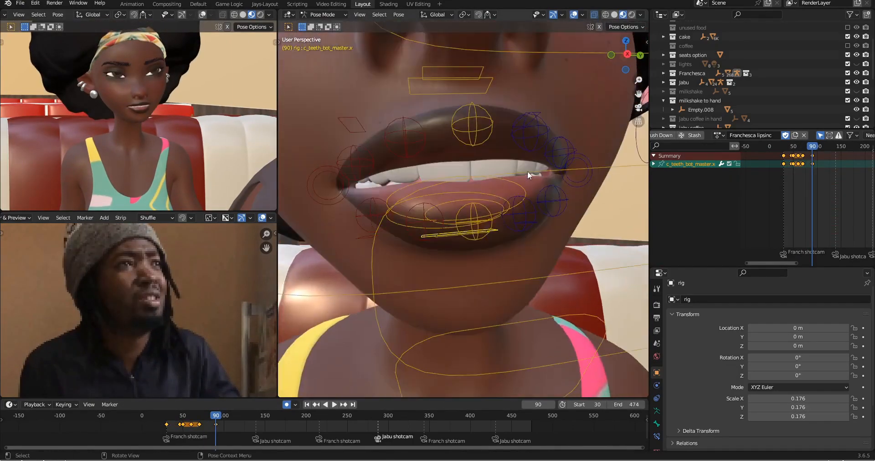
left_click(407, 203, "shift")
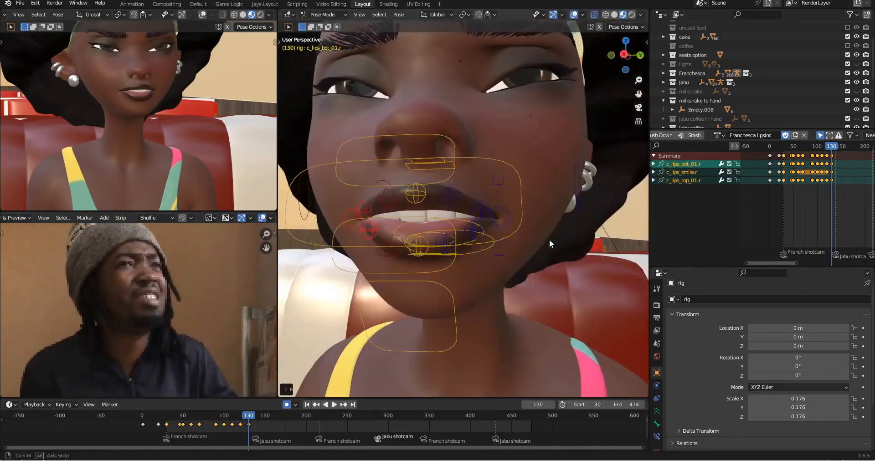
key("ctrl+s")
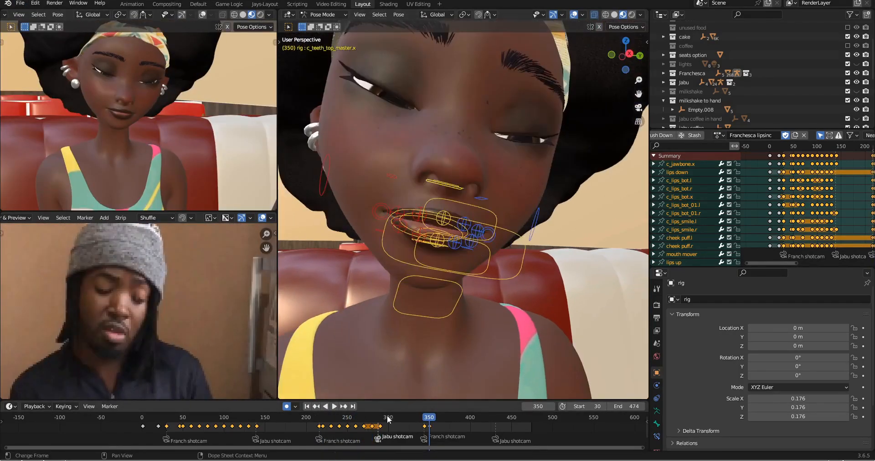
Insert a keyframe on the mouth controls around frame 360 and select the lip controls
left_click_drag(387, 417, 437, 450)
key("i")
scroll(510, 296, "up", 3)
middle_click_drag(523, 278, 494, 267)
left_click(433, 203)
left_click(399, 199, "shift")
left_click(465, 214, "shift")
Move the tongue control c_tong_03.x inside the mouth at frame 350
middle_click_drag(469, 228, 523, 261)
left_click(433, 251)
key("g")
left_click(519, 269)
scroll(156, 126, "up", 4)
middle_click_drag(509, 289, 410, 282)
key("Down")
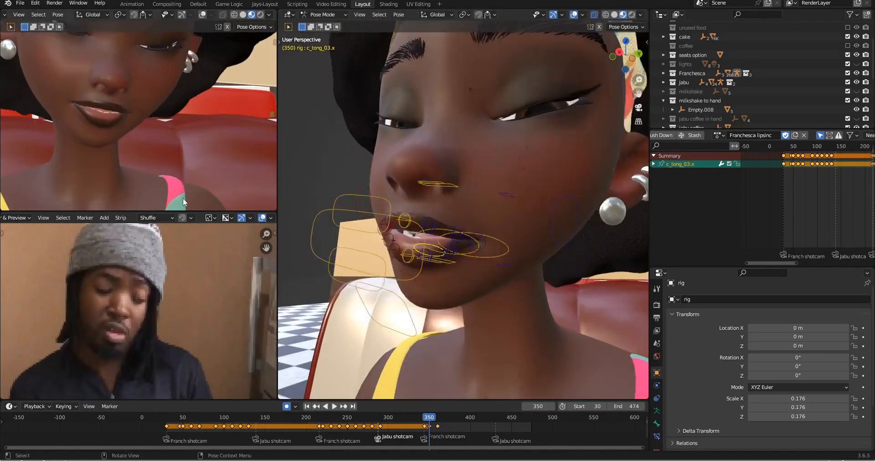
Insert a keyframe on all mouth controls at frame 370
scroll(182, 198, "down", 4)
scroll(410, 273, "down", 4)
key("shift+Up")
key("shift+Up")
key("a")
key("i")
Step back and forth through the mouth keyframes before frame 370 to check the lip-sync against the reference video
scroll(446, 331, "down", 2)
key("Down")
key("Down")
key("Down")
key("Down")
key("Down")
key("Down")
key("Down")
key("Down")
key("Down")
key("Down")
key("Down")
key("Down")
key("Up")
key("Up")
key("Up")
key("Up")
key("Up")
key("Up")
key("Up")
key("Up")
key("Up")
key("Up")
key("Up")
key("Up")
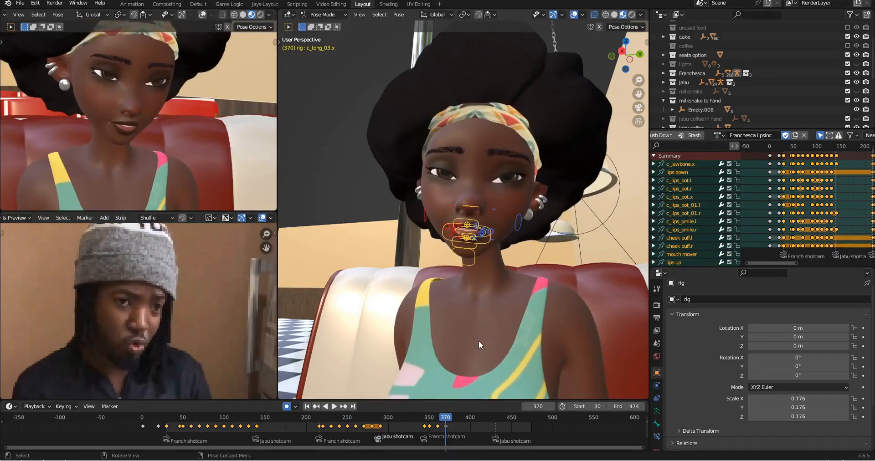
Insert a keyframe on all mouth controls at frame 380
key("shift+Up")
key("i")
scroll(470, 245, "up", 8)
Move the right lower lip control c_lips_bot.r slightly upward at frame 370
left_click(507, 244)
middle_click_drag(503, 243, 531, 244)
key("Down")
left_click(495, 191)
key("g")
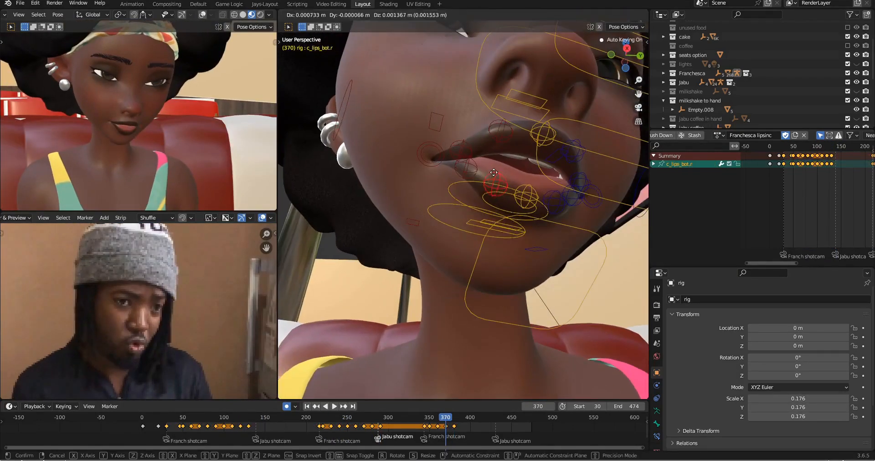
left_click(493, 172)
middle_click_drag(493, 173, 507, 193)
left_click(507, 193, "shift")
Rotate the tongue control c_tong_02.x slightly about its local X axis at frame 370
scroll(138, 121, "up", 4)
left_click(533, 220)
middle_click_drag(533, 219, 497, 233)
key("r")
key("x")
key("x")
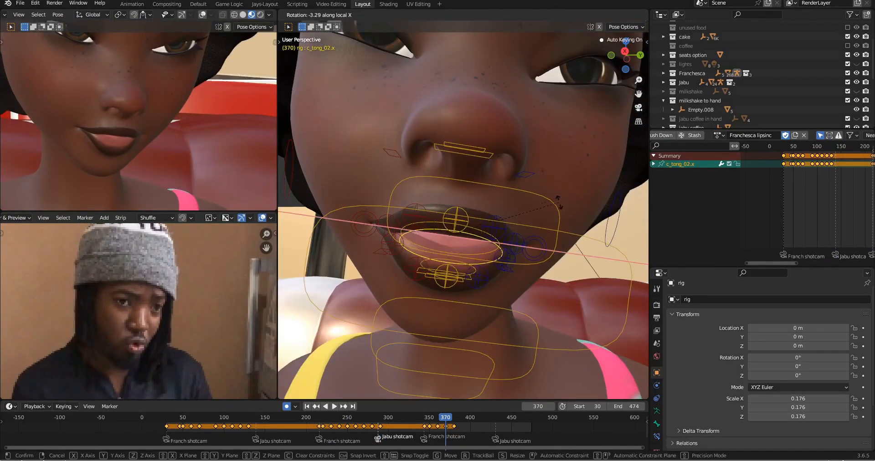
left_click(558, 203)
Copy the mouth pose and paste it onto all mouth controls at frame 390
key("ctrl+c")
key("Up")
key("ctrl+v")
key("Return")
scroll(510, 255, "down", 3)
key("a")
key("ctrl+c")
key("ctrl+v")
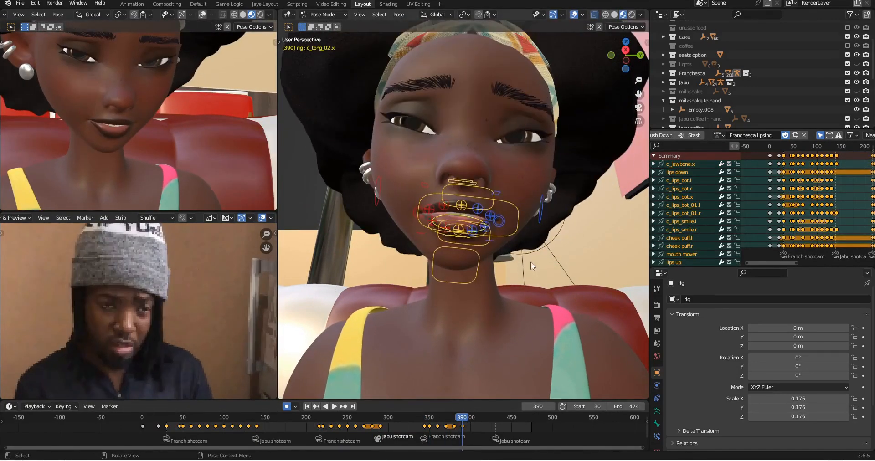
Insert a keyframe on all mouth controls at frame 400
scroll(481, 150, "up", 6)
left_click(481, 143)
left_click(533, 406)
type("400")
key("Return")
scroll(450, 192, "down", 6)
key("a")
key("i")
Adjust the upper and lower lip controls at frame 400 to match the reference video
scroll(434, 191, "up", 7)
left_click(488, 214)
left_click(527, 214, "shift")
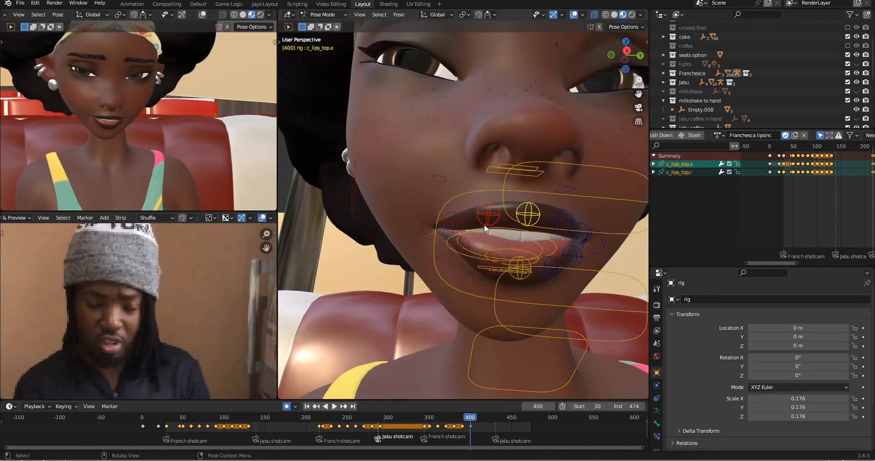
left_click(483, 213)
middle_click_drag(484, 213, 467, 205)
left_click(458, 250)
left_click(488, 254, "shift")
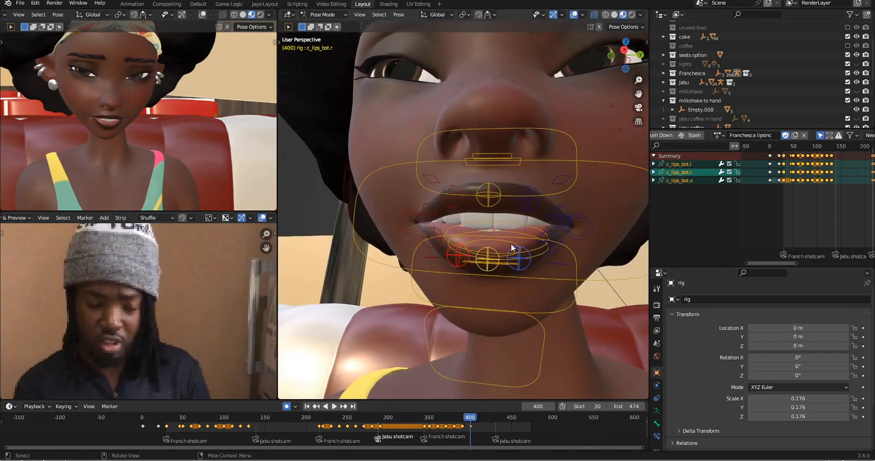
middle_click_drag(511, 244, 556, 245)
left_click(470, 243)
Copy the pose of all mouth controls at frame 410 and paste it at frame 420
left_click(540, 406)
type("410")
key("Return")
scroll(517, 233, "down", 4)
key("a")
key("ctrl+c")
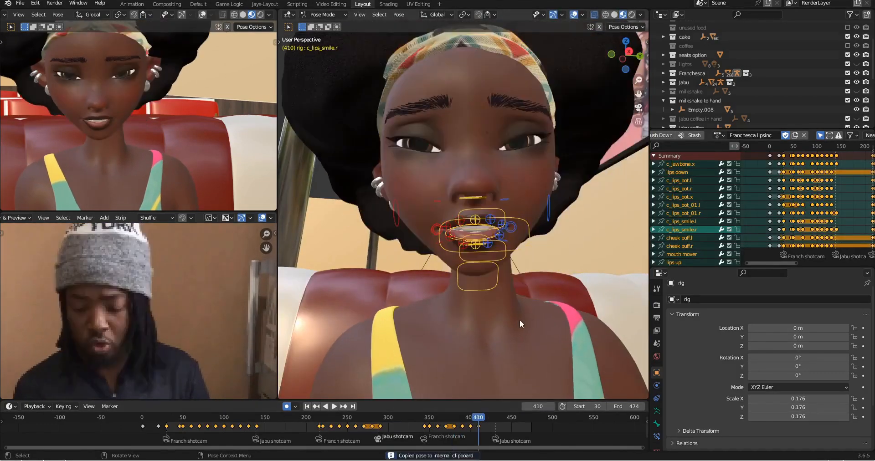
scroll(490, 217, "down", 10, "alt")
key("ctrl+v")
Adjust the three lower lip and three upper lip controls to shape the mouth at frame 420
scroll(492, 240, "up", 4)
left_click(433, 274)
left_click(465, 274, "shift")
left_click(497, 271, "shift")
left_click(462, 218)
left_click(422, 224, "shift")
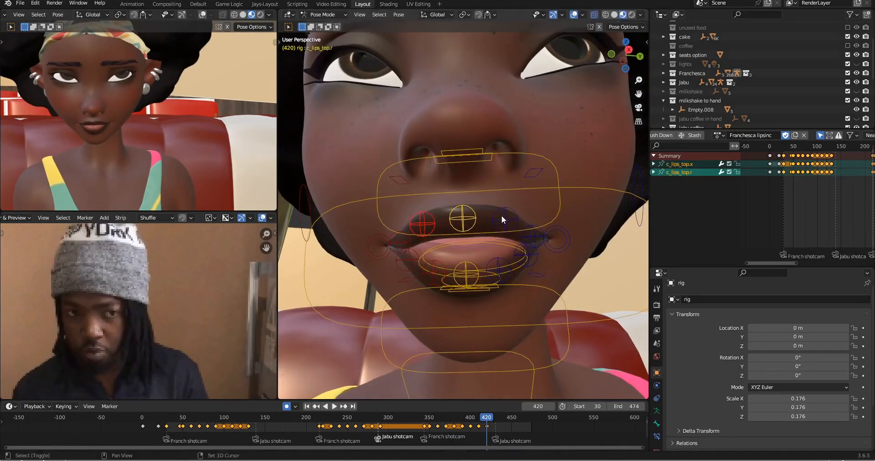
left_click(503, 219, "shift")
middle_click_drag(502, 219, 515, 246)
Insert a keyframe on all mouth controls at frame 430 and copy their pose
scroll(515, 255, "down", 10, "alt")
scroll(515, 270, "down", 4)
key("a")
key("i")
key("ctrl+c")
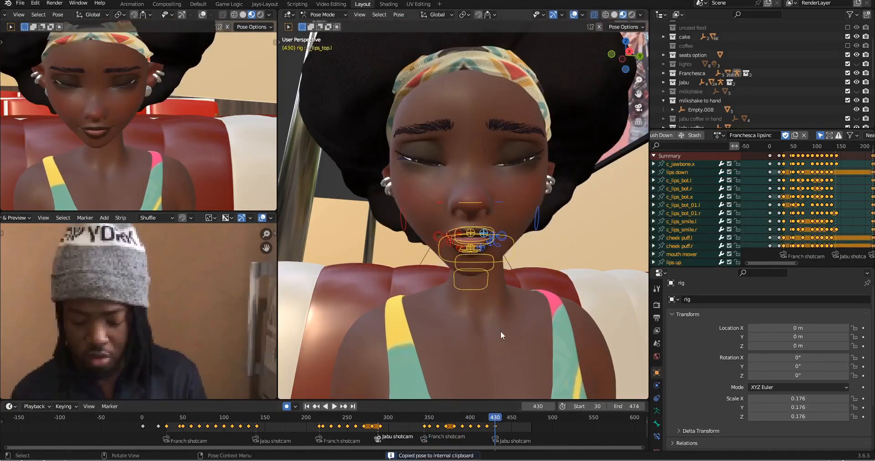
Insert a keyframe on all mouth controls at frame 50 and copy their pose
key("shift+Left")
key("Return")
key("i")
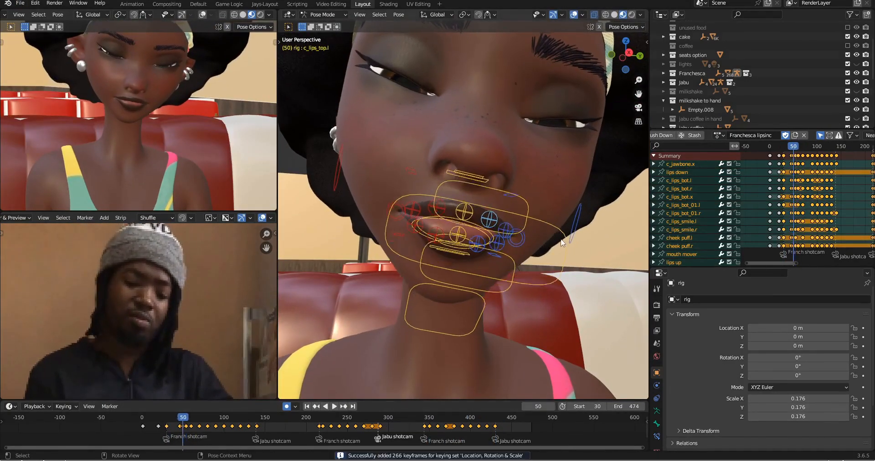
key("Up")
key("Down")
key("ctrl+c")
key("Up")
Adjust the lip controls, including c_lips_top_01.r, and copy the complete mouth pose at frame 62
scroll(528, 265, "up", 2)
left_click(528, 265)
mouse_move(529, 264)
middle_mouse_down()
mouse_move(572, 232)
mouse_move(529, 273)
middle_mouse_up()
left_click(460, 210, "shift")
key("ctrl+c")
key("Up")
key("Down")
scroll(563, 256, "down", 4)
key("a")
key("ctrl+c")
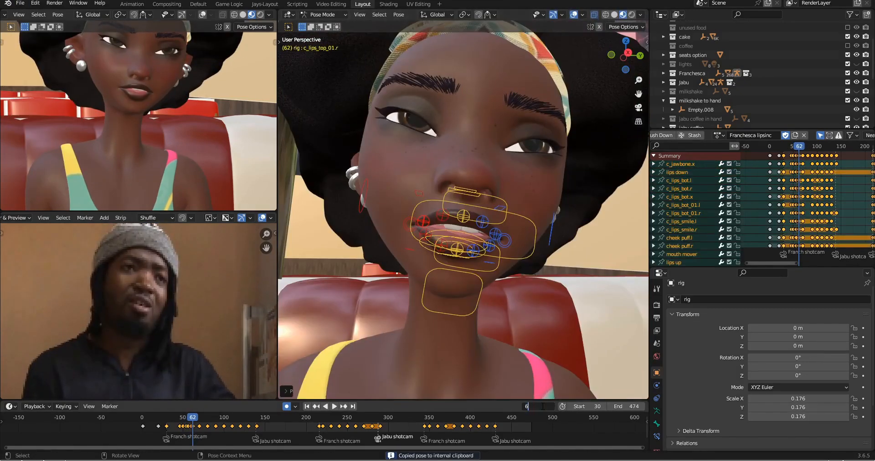
Continue the mouth poses from frame 62 to frame 70 to match the reference video
key("Up")
key("Down")
key("Up")
key("Left")
key("Left")
scroll(518, 226, "up", 3)
scroll(203, 151, "up", 2)
scroll(203, 150, "down", 2)
key("Up")
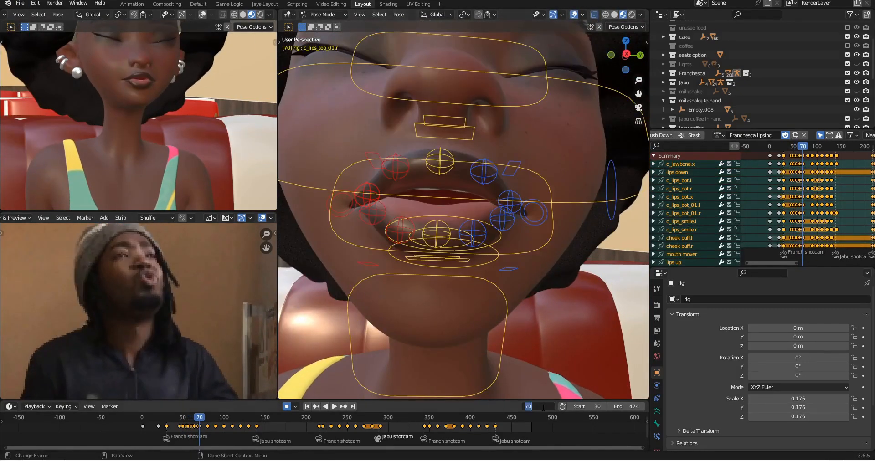
Move the upper teeth control c_teeth_top_master.x along its local Z axis at frame 72
key("Up")
scroll(483, 204, "down", 1)
left_click(469, 221)
left_click(454, 142)
key("g")
key("y")
key("z")
left_click(449, 157)
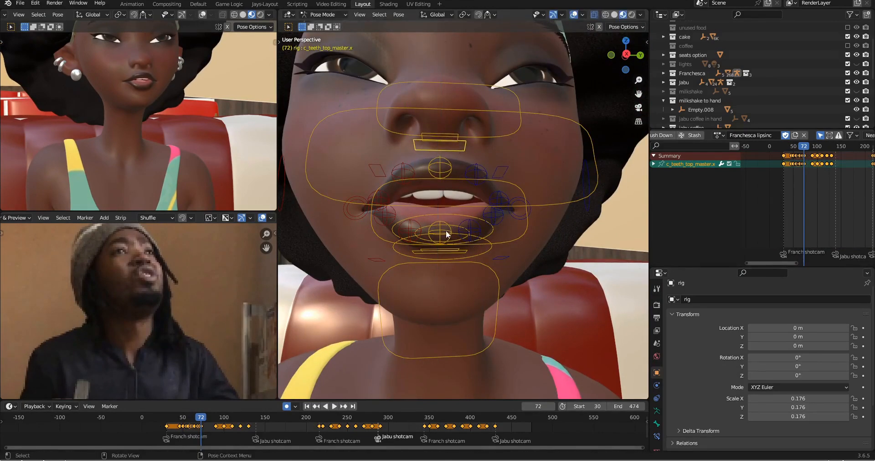
Select the right lower lip control at frame 72 and copy its pose
key("Down")
key("Up")
middle_click_drag(458, 242, 428, 233)
left_click(411, 225, "shift")
key("ctrl+c")
middle_click_drag(387, 212, 502, 251)
Step back and forth through the keyframes of all mouth controls to check the lip-sync against the reference video
scroll(523, 264, "down", 5)
key("a")
key("Down")
key("Down")
key("Down")
key("Down")
key("Down")
key("Down")
key("Down")
key("Down")
key("Up")
key("Up")
key("Up")
key("Up")
key("Up")
key("Up")
key("Up")
key("Up")
Move the jaw control c_jawbone.x slightly along its local Z axis at frame 74 and copy the pose
scroll(501, 250, "up", 5)
left_click(453, 199)
key("g")
key("z")
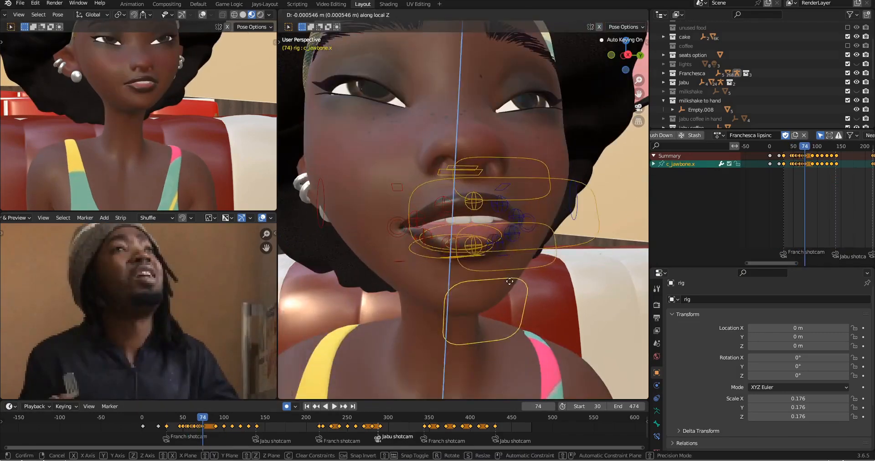
mouse_move(474, 214)
middle_mouse_down()
mouse_move(523, 200)
mouse_move(473, 224)
middle_mouse_up()
left_click(401, 202, "shift")
key("ctrl+c")
Move the lower teeth control c_teeth_bot_master.x about 0.003 m along its local Z axis at frame 74
left_click(469, 249)
key("g")
key("z")
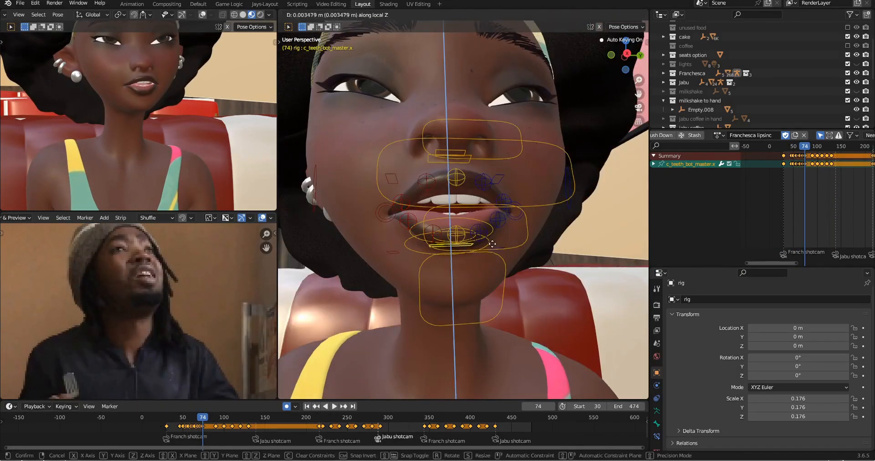
left_click(492, 245)
key("Down")
key("Up")
key("Right")
key("Right")
key("a")
key("i")
scroll(420, 242, "down", 4)
Fine-tune the height of the lower teeth control at frame 74
scroll(433, 244, "up", 5)
left_click(469, 250)
key("g")
key("z")
left_click(471, 239)
key("Down")
key("Up")
Extend the keyframes of all mouth controls from frame 74 towards frame 80
key("Right")
key("Right")
key("a")
key("i")
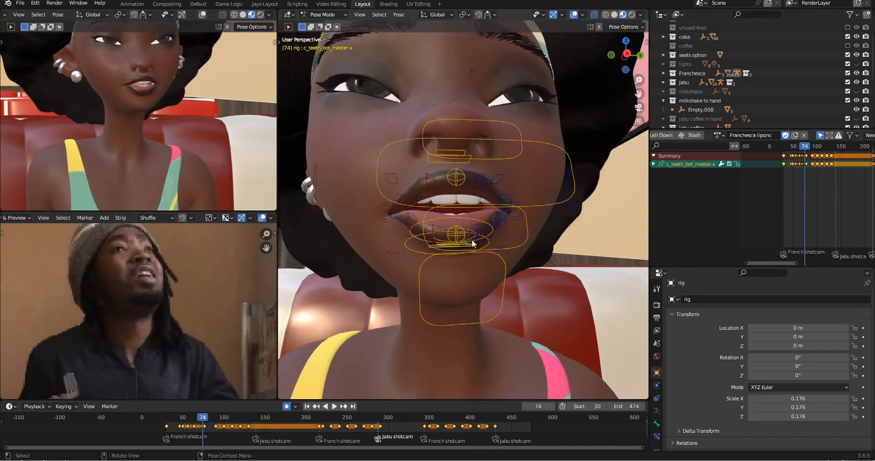
scroll(504, 236, "down", 5)
key("Right")
key("Right")
Select the jaw control c_jawbone.x at frame 80 and save the file
scroll(511, 239, "up", 6)
left_click(506, 281)
scroll(505, 282, "down", 4)
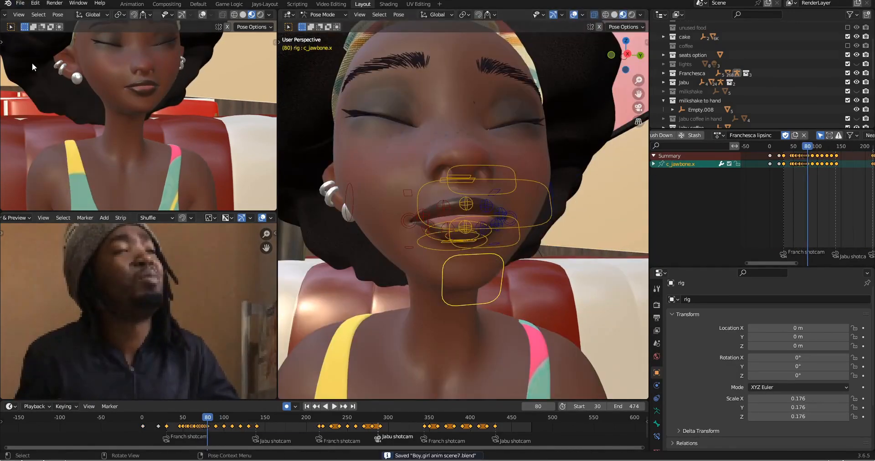
Move the upper teeth control c_teeth_top_master.x about -0.005 m along its local Z axis at frame 82
key("Right")
key("Right")
key("a")
scroll(492, 269, "down", 4)
scroll(483, 233, "up", 3)
left_click(485, 184)
key("g")
key("z")
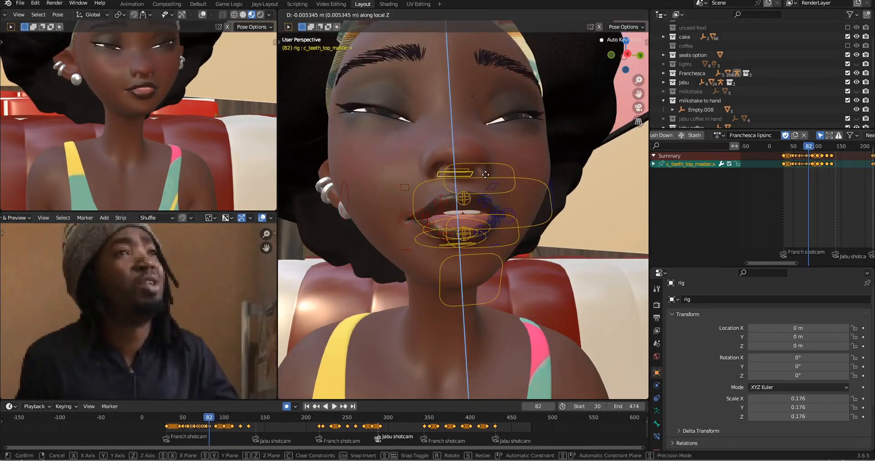
left_click(485, 175)
Keyframe all mouth controls and copy their pose at frame 84
key("Down")
scroll(486, 175, "down", 3)
key("a")
key("i")
key("Right")
key("Right")
Adjust the height of the lower teeth control c_teeth_bot_master.x along its local Z axis at frame 86
left_click(540, 406)
type("86")
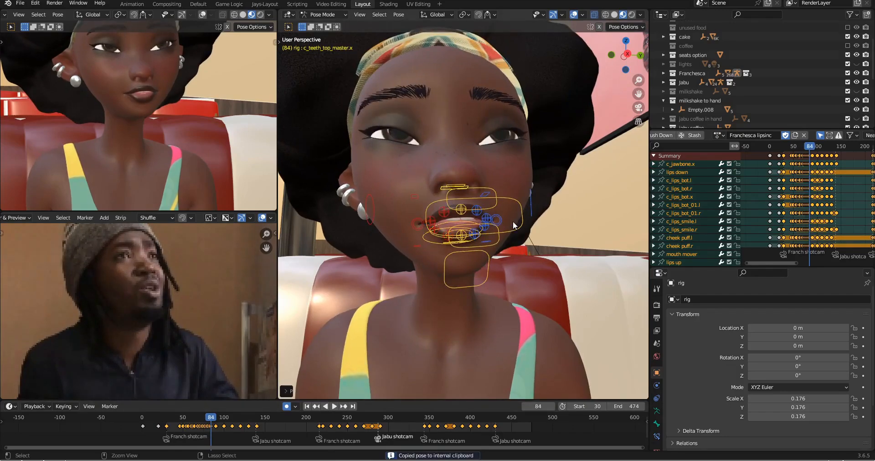
key("Return")
scroll(464, 172, "up", 5)
left_click(463, 173)
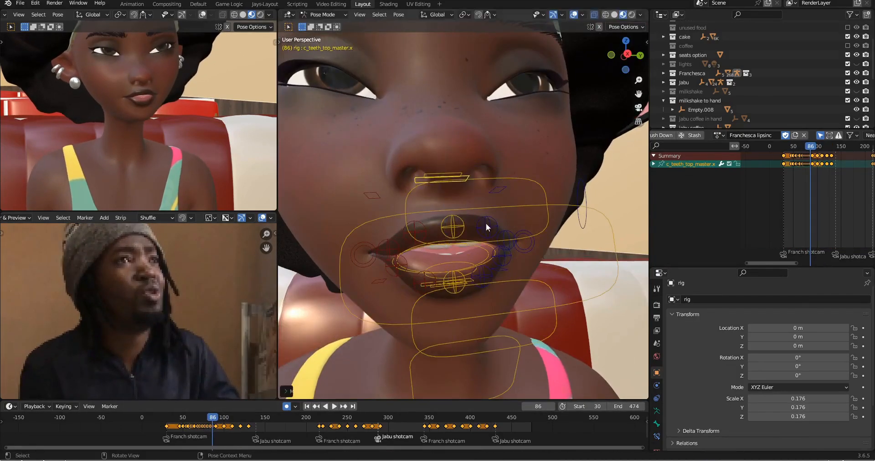
left_click(466, 283)
key("g")
key("z")
left_click(524, 264)
Check the mouth poses on the frames around frame 86 and save the file
key("Left")
key("Left")
key("Left")
key("Left")
key("Right")
key("Right")
key("Right")
key("Right")
key("Right")
key("Right")
key("Right")
key("Right")
key("ctrl+s")
Keyframe all mouth controls at frame 92 and save the file
left_click(539, 405)
type("94")
key("Return")
scroll(511, 273, "down", 4)
key("a")
key("i")
left_click(20, 3)
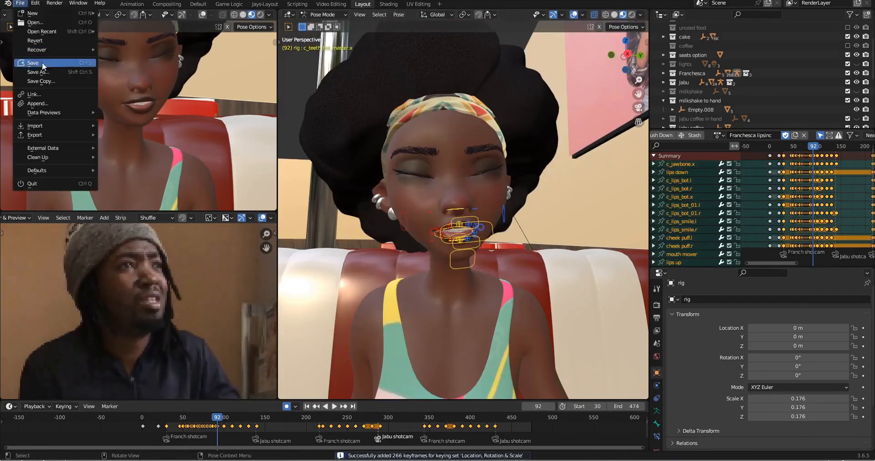
left_click(43, 62)
Move the right lip-corner controls c_lips_smile.r, c_lips_top_01.r and c_lips_bot_01.r at frame 92
scroll(529, 284, "up", 4)
scroll(518, 283, "down", 4)
scroll(497, 253, "up", 5)
left_click(351, 226)
left_click_drag(342, 205, 383, 246, "shift")
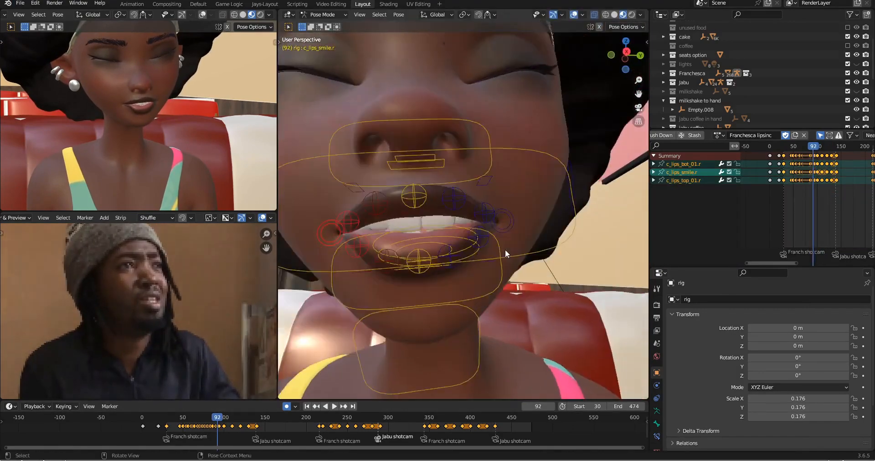
middle_click_drag(505, 249, 535, 251)
key("g")
left_click(583, 214)
Copy the pose of all mouth controls from frame 120
scroll(447, 262, "down", 5)
key("Up")
key("a")
key("Up")
key("Up")
key("ctrl+c")
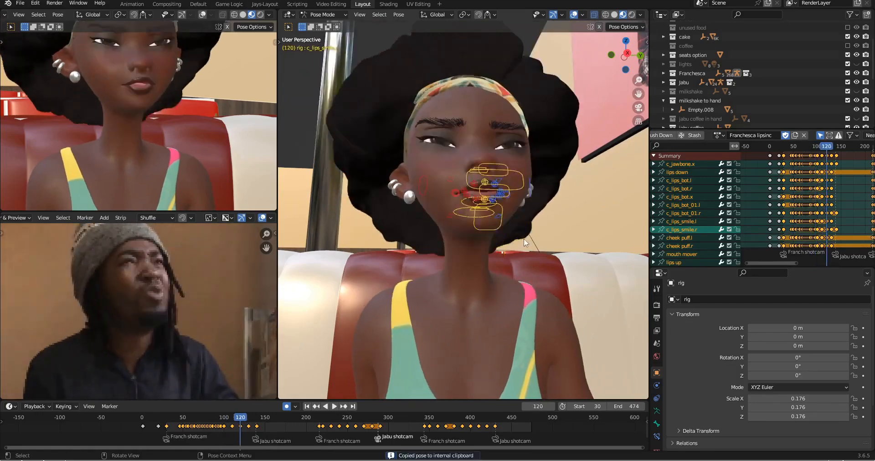
Move the lip-corner controls on the character's left side along the X axis
key("Down")
key("Down")
key("Down")
scroll(462, 272, "up", 5)
middle_click_drag(462, 269, 491, 260)
left_click(493, 246)
left_click_drag(474, 233, 506, 251, "shift")
key("g")
key("x")
mouse_move(506, 255)
middle_mouse_down()
mouse_move(588, 256)
mouse_move(446, 272)
mouse_move(560, 262)
mouse_move(492, 250)
middle_mouse_up()
left_click(589, 255)
Select the lip-corner controls of both sides, then the jaw control c_jawbone.x around frame 96
scroll(447, 272, "down", 4)
scroll(560, 262, "up", 4)
scroll(237, 427, "up", 4)
left_click(461, 239, "shift")
key("Right")
key("Right")
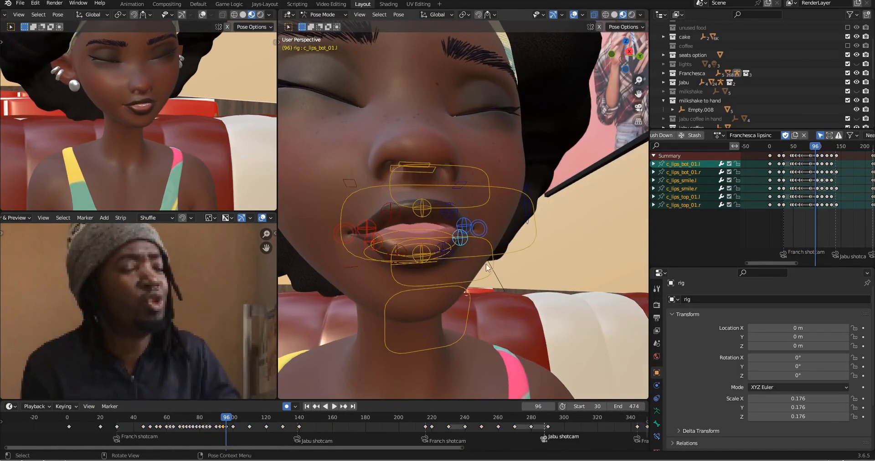
left_click(468, 296)
key("Left")
key("Left")
middle_click_drag(467, 296, 501, 272)
Copy the pose of all mouth controls from a neighbouring keyframe and paste it at frame 102
key("Right")
key("Right")
key("Right")
key("Right")
scroll(420, 273, "down", 4)
key("a")
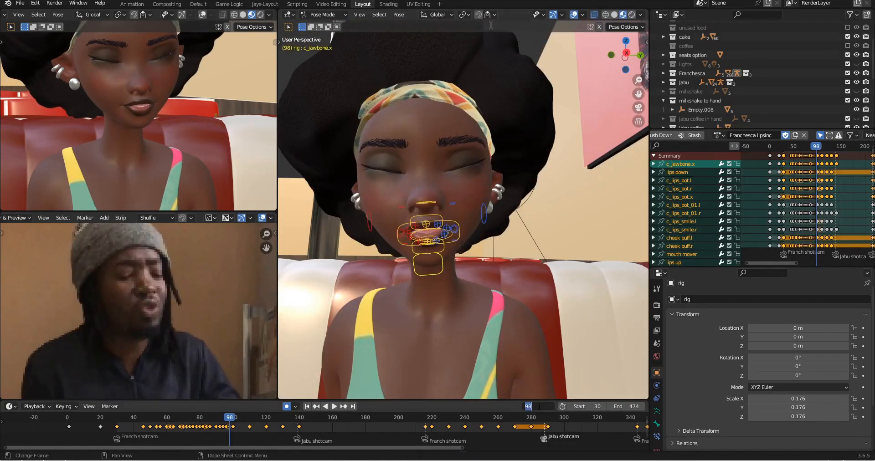
key("Up")
key("Up")
key("ctrl+c")
key("Down")
key("Right")
key("Right")
key("ctrl+v")
Move the lower lip controls c_lips_bot.l, c_lips_bot.r and c_lips_bot.x about -0.001 m along local Y at frame 102
scroll(429, 246, "up", 4)
middle_click_drag(427, 246, 442, 237)
left_click(379, 268)
left_click(403, 269, "shift")
left_click(426, 268, "shift")
key("g")
key("z")
key("z")
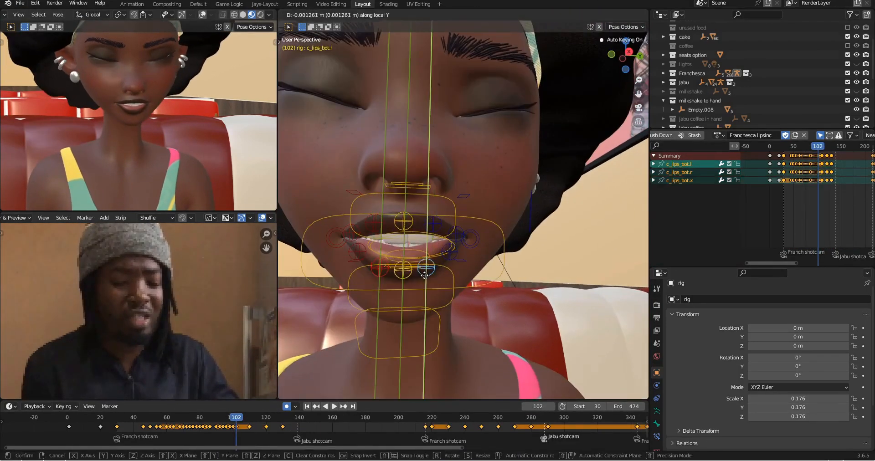
left_click(426, 271)
Keyframe all mouth controls at frame 110
key("Right")
key("Right")
key("Right")
key("Right")
key("Right")
key("Right")
key("Right")
key("Right")
key("Right")
key("Right")
key("Right")
key("Right")
key("g")
middle_click_drag(433, 310, 460, 289)
scroll(460, 290, "down", 3)
key("a")
key("i")
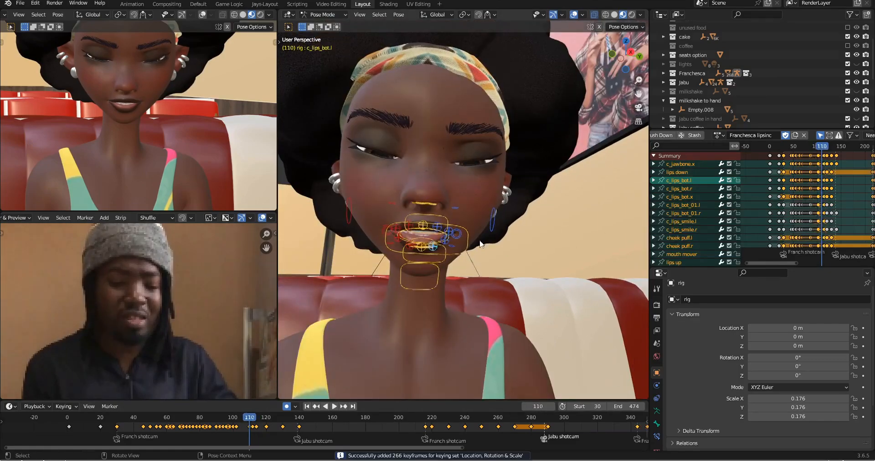
Paste the copied mouth pose and keyframe all mouth controls between frames 110 and 120, and save the file
left_click(537, 406)
right_click(515, 254)
left_click(514, 256)
key("Right")
key("Right")
key("ctrl+v")
key("Right")
key("Right")
key("i")
key("Up")
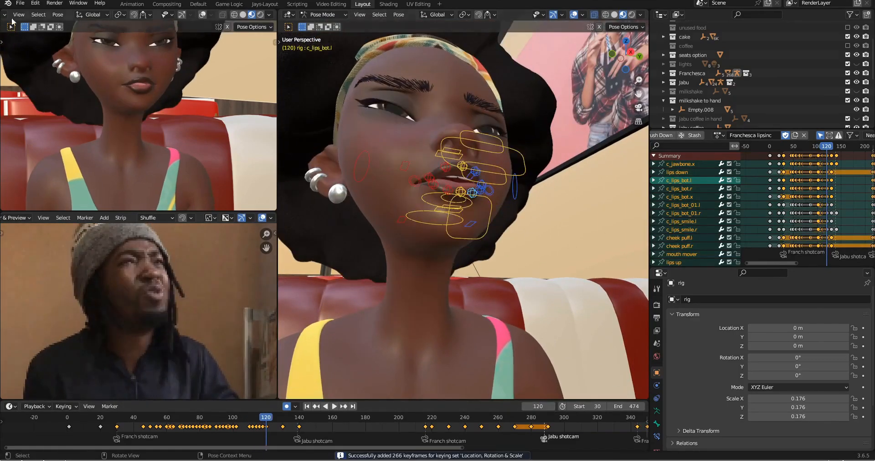
key("ctrl+s")
Keyframe all mouth controls at frame 122
middle_click_drag(515, 258, 487, 180)
key("Up")
key("Down")
key("Right")
key("Right")
scroll(489, 234, "up", 1)
key("i")
Select the three upper and the three lower lip controls in turn, and keyframe all mouth controls at frame 124
left_click(387, 200)
left_click(432, 197, "shift")
left_click(471, 202, "shift")
left_click(396, 264)
left_click(430, 265, "shift")
left_click(463, 260, "shift")
key("Right")
key("Right")
scroll(450, 256, "down", 3)
key("a")
key("i")
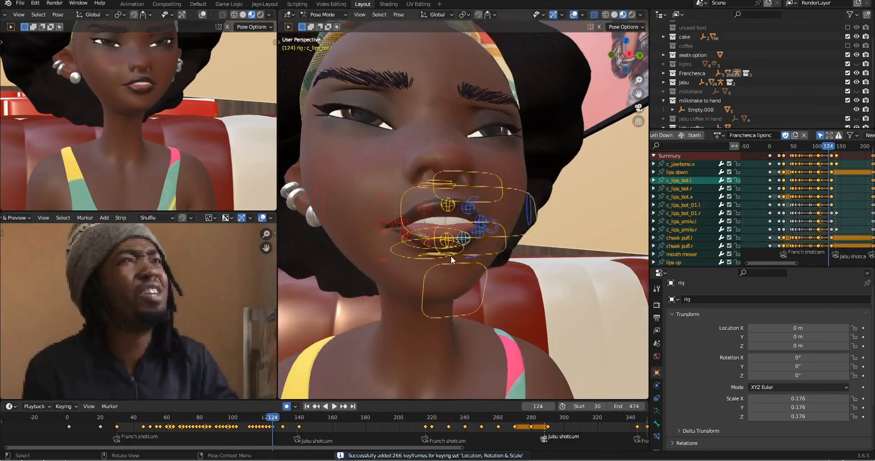
Reposition the jaw control c_jawbone.x at frame 124
middle_click_drag(450, 256, 475, 252)
scroll(491, 252, "up", 20, "alt")
scroll(491, 252, "down", 20, "alt")
left_click(528, 246)
key("g")
left_click(535, 253)
middle_click_drag(535, 254, 601, 242)
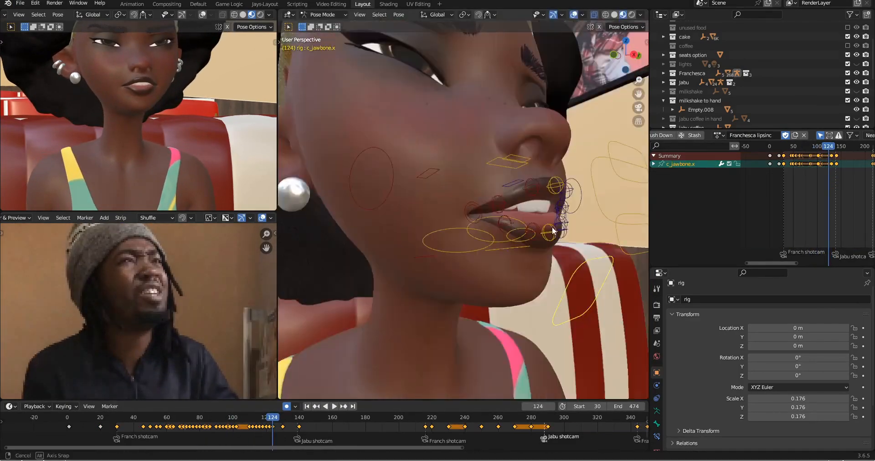
Select the mouth-corner controls c_lips_bot_01.r, c_lips_smile.r and c_lips_top_01.r at frame 124
left_click_drag(517, 211, 565, 243)
mouse_move(565, 244)
middle_mouse_down()
mouse_move(483, 235)
mouse_move(563, 249)
middle_mouse_up()
left_click(512, 244)
key("Left")
key("Left")
left_click_drag(420, 200, 450, 239)
key("Right")
key("Right")
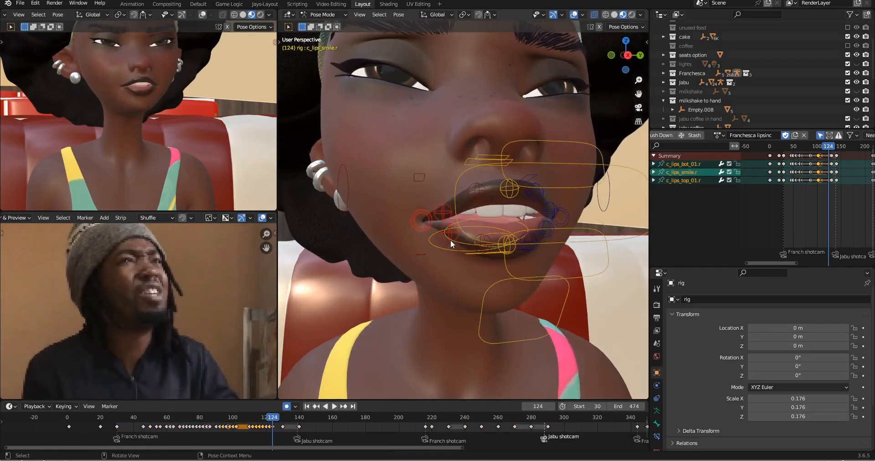
Compare the mouth pose across the frames around 124 and select all mouth controls at frame 124
key("Left")
key("Left")
key("Left")
key("Left")
key("Right")
key("Right")
key("Right")
key("Right")
key("Right")
key("Right")
scroll(527, 231, "down", 3)
key("a")
key("Left")
key("Left")
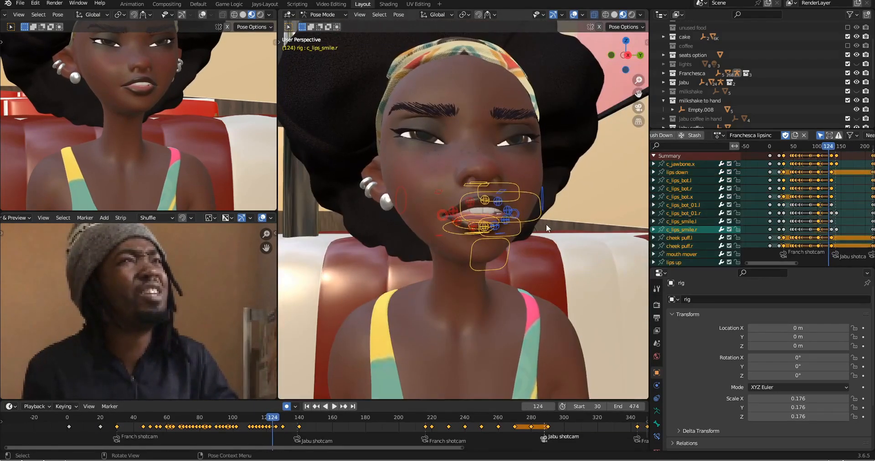
Reposition the lower teeth control c_teeth_bot_master.x at frame 126
scroll(546, 224, "up", 4)
left_click(550, 268)
left_click(453, 230)
key("g")
middle_click_drag(453, 232, 540, 259)
left_click(516, 261)
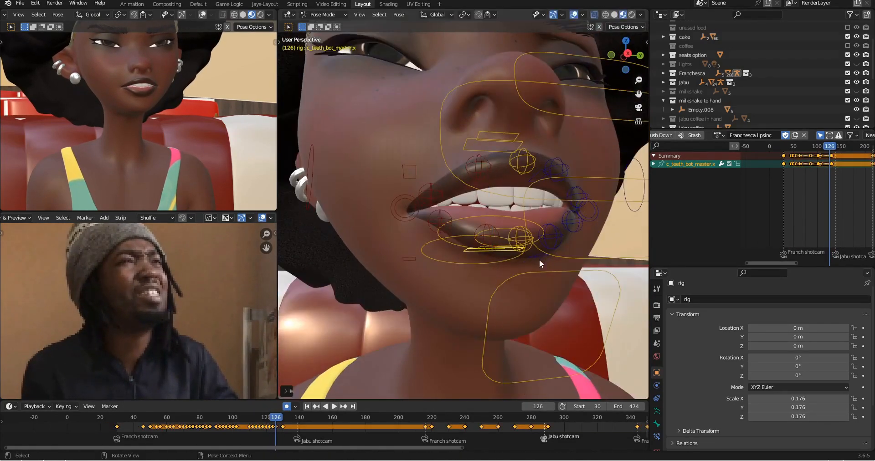
Keyframe all mouth controls at frames 223 and 232
scroll(537, 201, "down", 4)
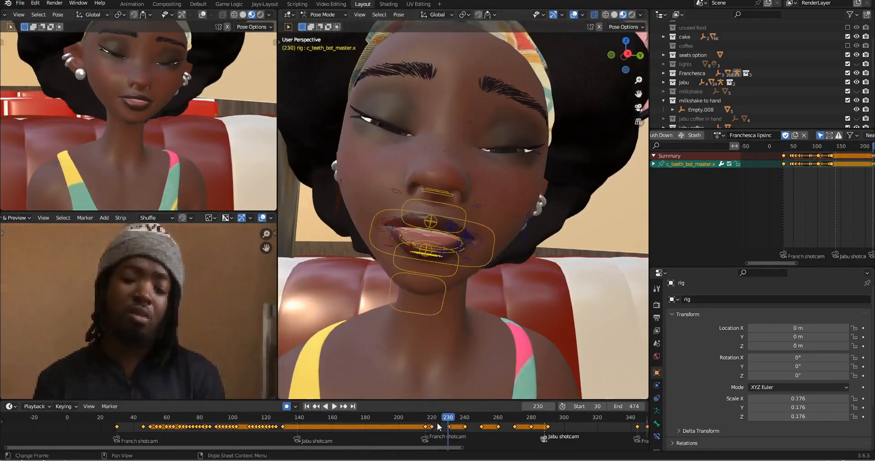
left_click(436, 426)
key("a")
key("i")
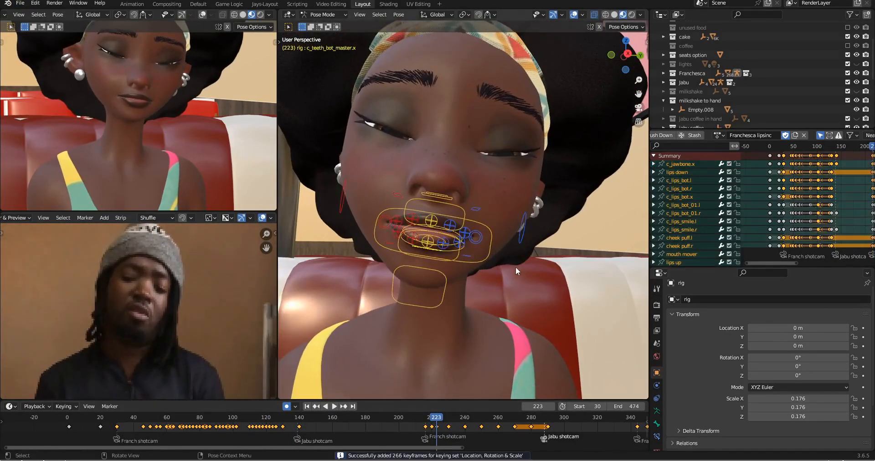
left_click_drag(448, 427, 451, 427)
key("i")
Step through the mouth keyframes from frame 220 to about 234 and save the file
left_click(431, 426)
key("Up")
key("Up")
key("Up")
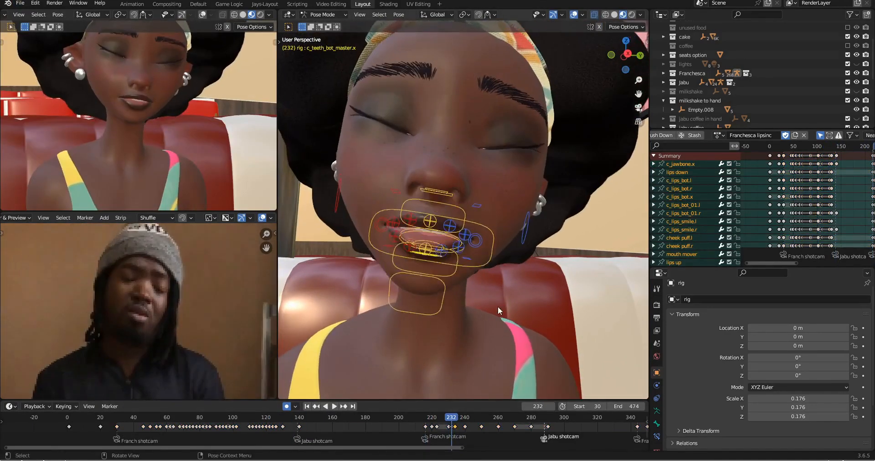
left_click(455, 426)
key("Up")
key("ctrl+s")
Review the mouth pose at frame 236 and its neighbouring keyframes, and save the file
key("Right")
key("Right")
right_click(529, 232)
left_click(528, 232)
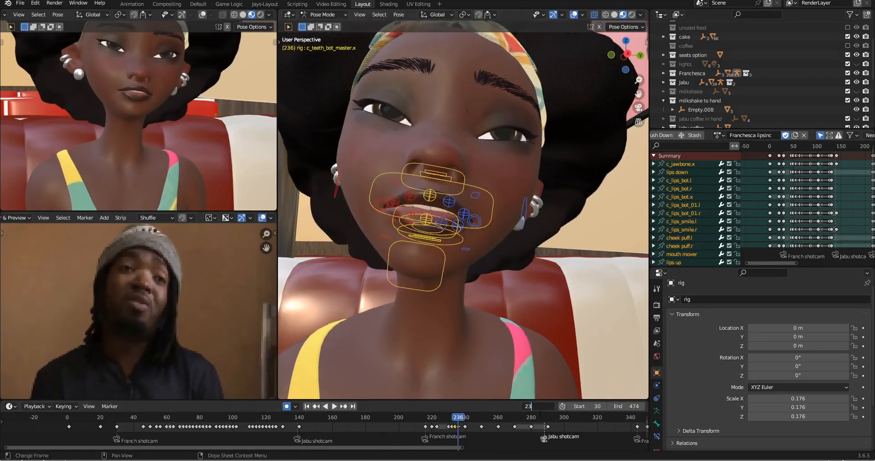
scroll(505, 429, "down", 1)
key("Up")
key("ctrl+s")
key("Down")
key("Down")
key("Up")
key("Up")
key("Up")
Select the lower lip control c_lips_bot.l and go to frame 242
left_click(397, 223)
scroll(398, 222, "up", 1)
left_click(442, 228)
key("Right")
key("Right")
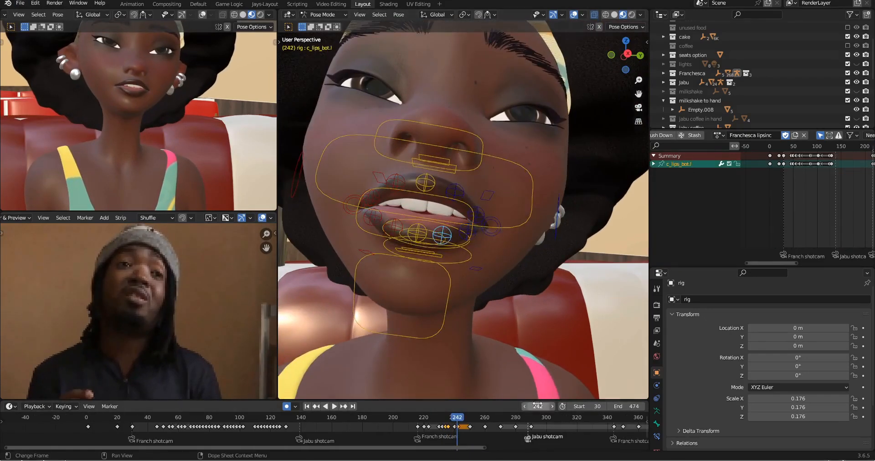
Keyframe all mouth controls at frame 242 and copy the mouth pose
scroll(444, 226, "down", 3)
key("a")
key("i")
key("ctrl+c")
Select the jaw control c_jawbone.x and check the mouth opening at frame 248
key("Right")
key("Right")
key("Right")
key("Right")
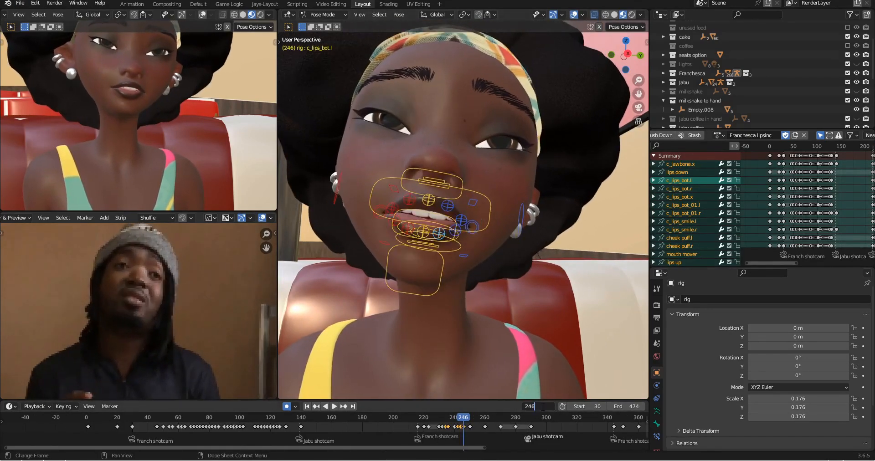
left_click(432, 242)
middle_click_drag(451, 260, 460, 267)
scroll(461, 267, "up", 4)
scroll(420, 287, "down", 2)
middle_click_drag(420, 286, 506, 294)
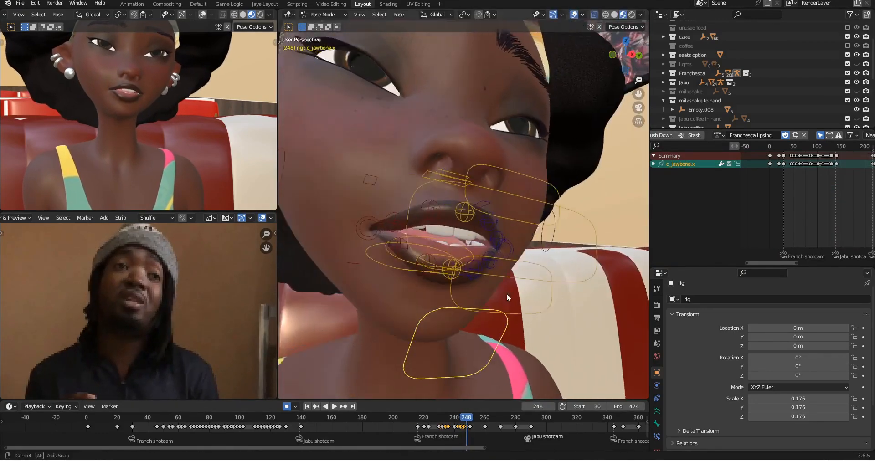
middle_click_drag(428, 268, 469, 263)
Copy the pose at frame 248 and select all mouth controls at frame 252
key("ctrl+c")
scroll(470, 263, "down", 3)
left_click(440, 232)
key("Right")
key("Right")
key("Right")
key("Right")
scroll(468, 283, "down", 3)
key("a")
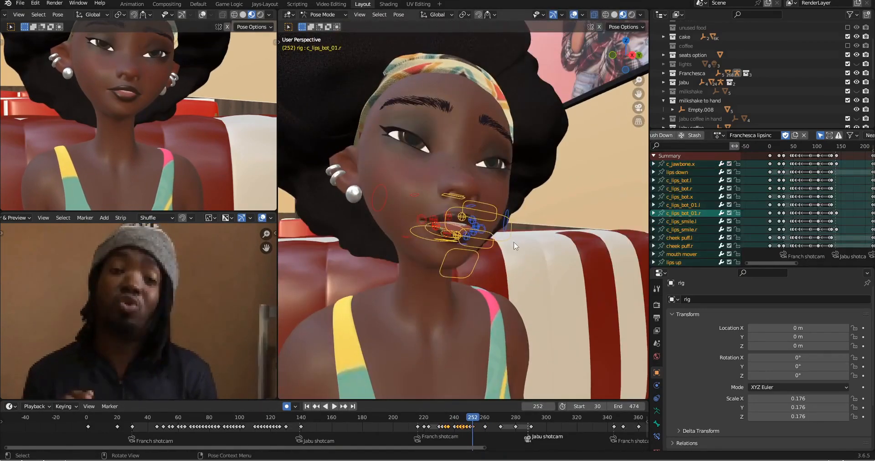
Reposition the mouth controls along Y and Z at frame 252, and select the jaw control c_jawbone.x
scroll(468, 255, "up", 5)
left_click(476, 258)
key("g")
key("y")
left_click(452, 193)
key("g")
key("z")
left_click(502, 239)
left_click(509, 342)
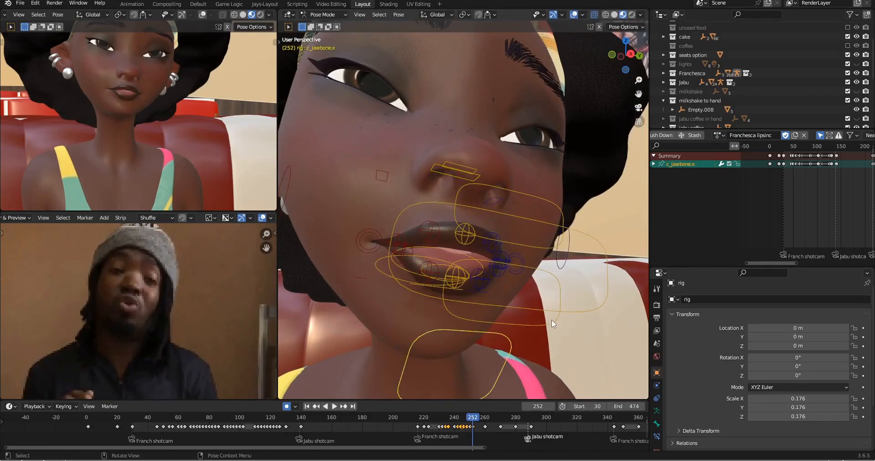
Keyframe all mouth controls just after frame 252 and save the file
key("Right")
key("Right")
scroll(551, 319, "down", 5)
key("a")
key("i")
left_click(20, 3)
left_click(54, 61)
Copy the mouth pose at frame 258 and paste it at frame 264
key("Right")
key("Right")
key("Right")
key("Right")
key("Right")
key("Right")
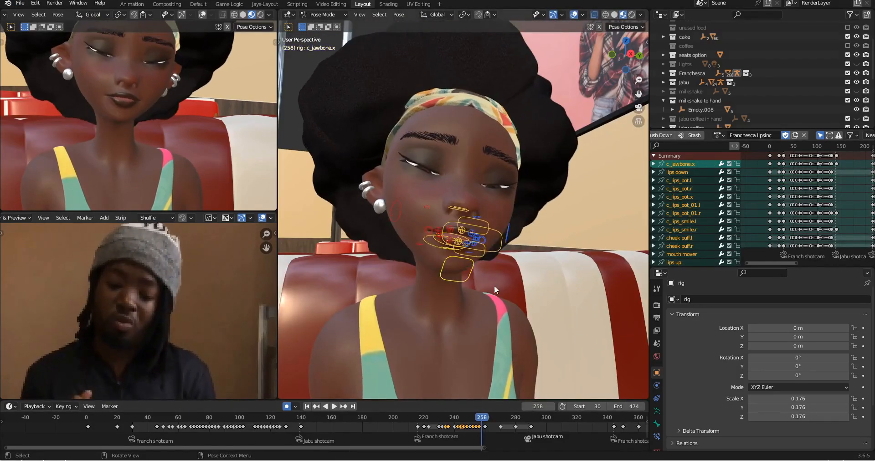
key("ctrl+c")
key("Right")
key("Right")
key("Right")
key("Right")
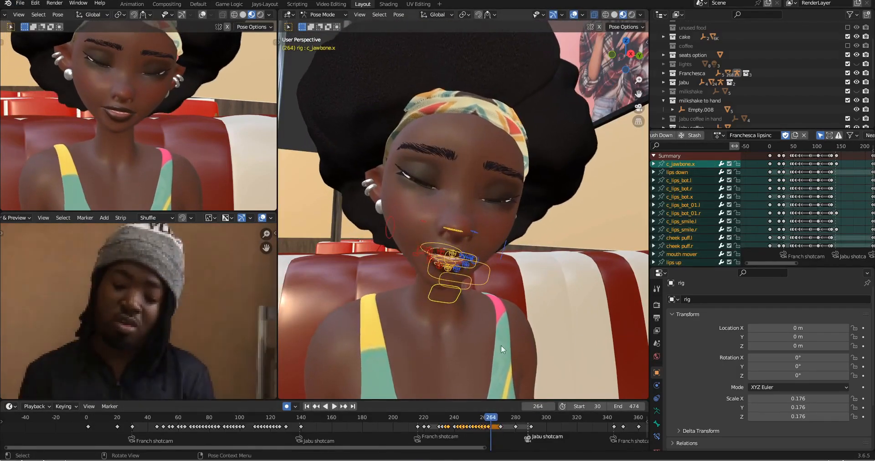
key("ctrl+v")
Select the lower lip corner control c_lips_bot_01.r at frame 264
left_click(465, 285)
scroll(534, 283, "up", 3)
middle_click_drag(548, 258, 581, 242)
left_click(445, 278)
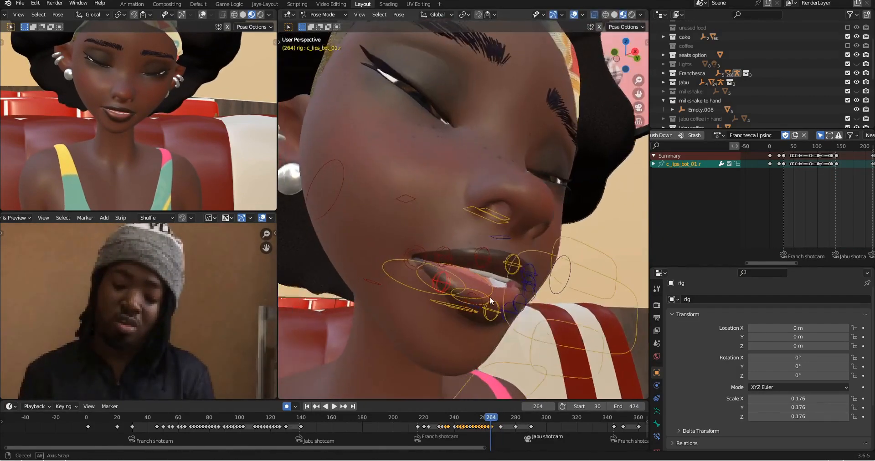
middle_click_drag(490, 296, 488, 294)
Keyframe all mouth controls at frame 272, compare the preceding frames and copy the mouth pose
key("ctrl+c")
left_click_drag(490, 418, 503, 417)
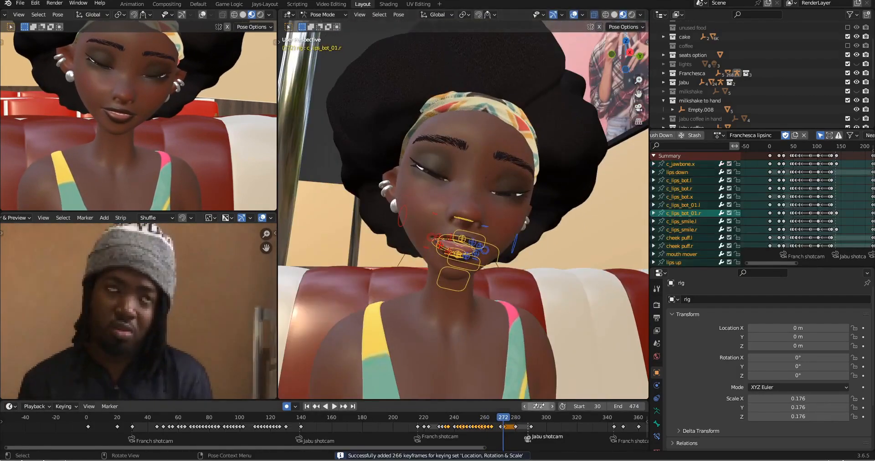
key("Left")
key("Left")
key("Left")
key("Left")
key("Right")
key("Right")
key("Right")
key("Right")
key("ctrl+c")
Keyframe all mouth controls at frame 276
key("Right")
key("Right")
key("Right")
key("Right")
key("i")
Select the three upper lip controls and then the lower controls c_lips_bot.l, c_lips_bot.r and c_lips_bot.x at frame 276
left_click(433, 229)
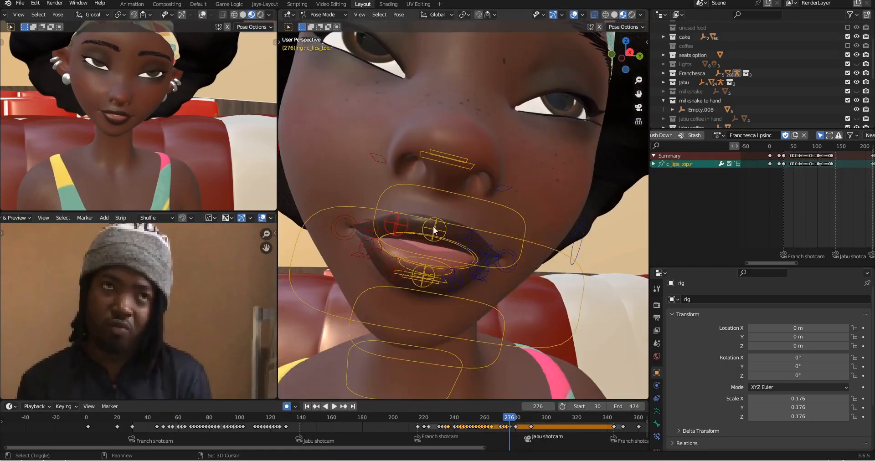
left_click(468, 238, "shift")
left_click(393, 224, "shift")
left_click(398, 264)
left_click(420, 273, "shift")
left_click(447, 276, "shift")
middle_click_drag(447, 276, 473, 307)
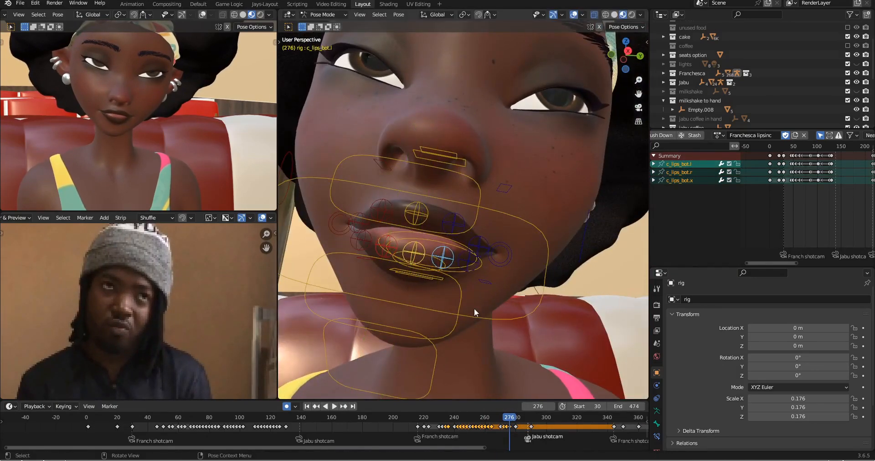
Copy the pose of all mouth controls at frame 276 and paste it at frame 344
scroll(550, 191, "down", 3)
key("Right")
key("Right")
key("Left")
key("Left")
key("a")
key("ctrl+c")
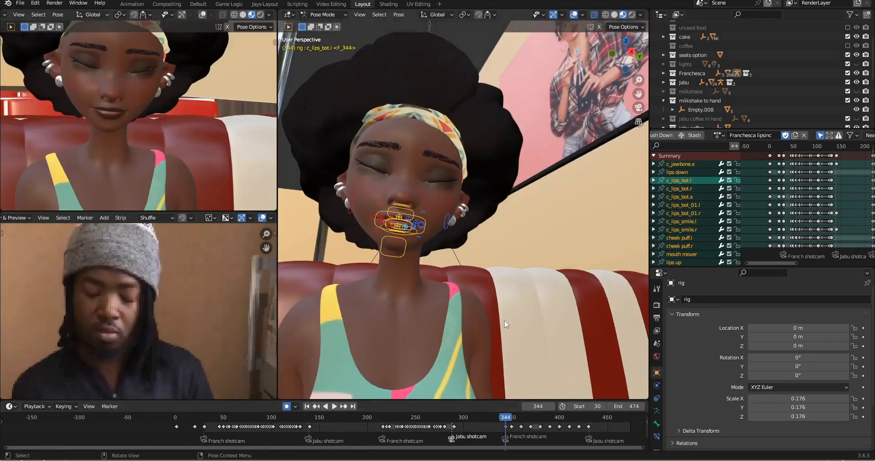
scroll(504, 320, "up", 3)
key("ctrl+v")
Step through the frames from 344 to 350, copy the mouth pose two frames back, and advance to frame 354
key("Right")
key("Right")
key("Right")
key("Right")
key("Right")
key("Right")
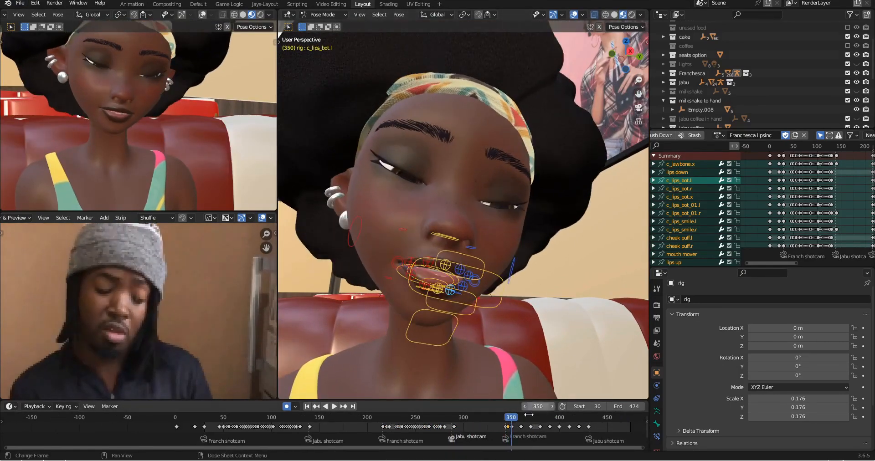
key("Left")
key("Left")
key("ctrl+c")
key("Right")
key("Right")
key("Right")
key("Right")
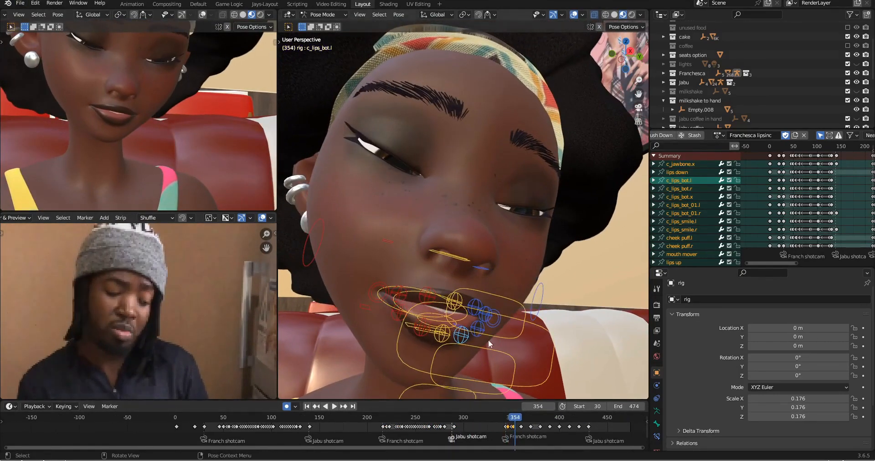
left_click_drag(478, 343, 412, 326)
key("g")
key("z")
key("z")
right_click(440, 312)
Copy the mouth pose from two frames earlier and paste it at the current frame
key("Left")
key("Left")
key("ctrl+c")
key("Right")
key("Right")
key("ctrl+v")
scroll(537, 215, "down", 4)
left_click_drag(536, 215, 347, 313)
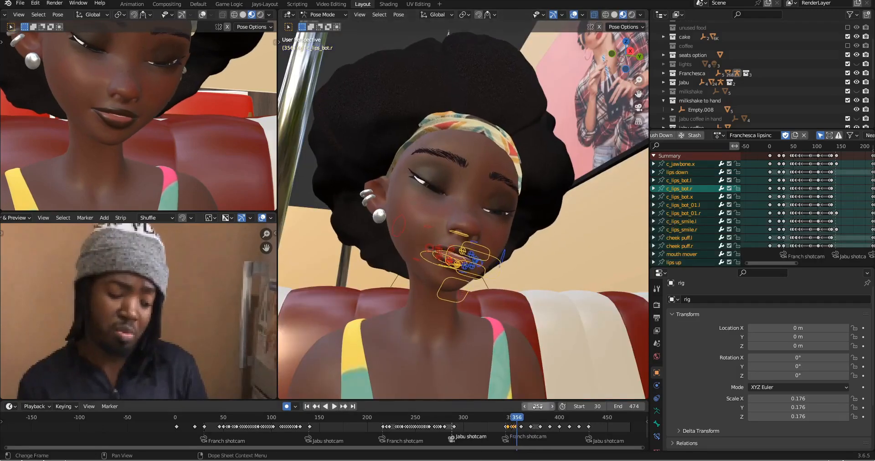
Keyframe all mouth controls a few frames after frame 356
key("Right")
key("Right")
key("Right")
key("Right")
key("Right")
key("Right")
key("i")
At frame 364, select a lip control and move it along its local Z axis
key("Right")
key("Right")
key("Right")
key("Right")
scroll(507, 321, "up", 5)
left_click(426, 360)
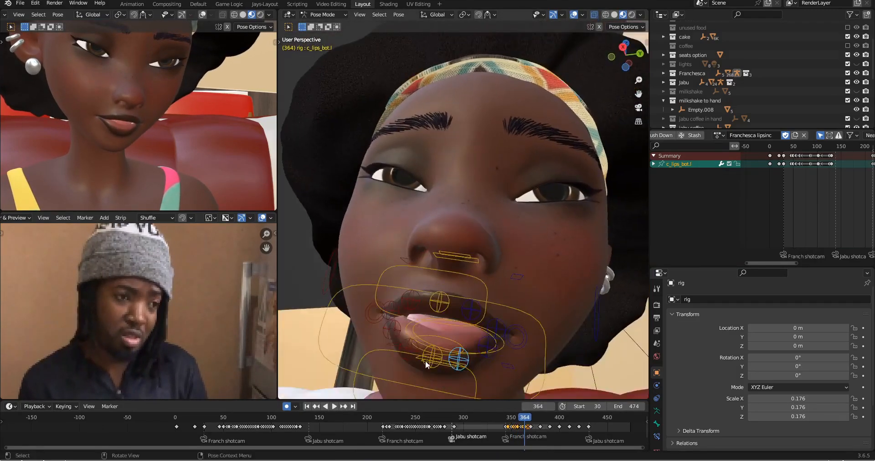
left_click(465, 324)
key("g")
key("z")
key("z")
Move further lip controls around the mouth along their local Z axes at frame 364
middle_click_drag(470, 314, 492, 299)
left_click(494, 346)
key("g")
key("z")
key("z")
left_click(529, 328)
left_click(490, 224)
middle_click_drag(530, 328, 554, 308)
key("g")
key("z")
key("z")
left_click(494, 236)
Keyframe all mouth controls at frame 364 and again several frames on, and copy the mouth pose
scroll(501, 255, "down", 5)
key("a")
key("i")
key("Right")
key("Right")
key("Right")
key("Right")
key("Right")
key("Right")
left_click_drag(530, 418, 537, 419)
key("i")
key("ctrl+c")
At frame 372, move the selected lower lip control along its local Y axis
scroll(470, 218, "down", 4)
left_click(529, 420)
scroll(469, 245, "up", 5)
middle_click_drag(426, 255, 458, 250)
left_click(458, 250)
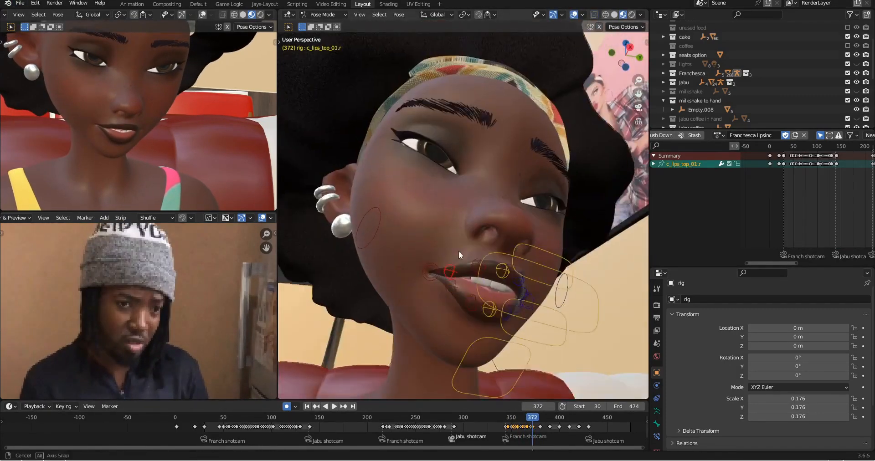
left_click_drag(421, 266, 467, 307)
left_click(481, 314)
key("g")
key("y")
key("y")
left_click(513, 312)
Select two lip controls at frame 374 and reposition them freely to reshape the mouth
key("Right")
key("Right")
key("Right")
key("Right")
scroll(513, 308, "down", 5)
middle_click_drag(513, 309, 469, 305)
left_click_drag(582, 228, 375, 328)
scroll(518, 238, "up", 6)
left_click(506, 314)
left_click(417, 303, "shift")
key("g")
middle_click_drag(517, 316, 587, 235)
left_click(465, 298)
Reposition the mouth-corner controls on the character's right side at frame 374 and paste their pose mirrored onto the opposite side
left_click_drag(405, 205, 474, 276)
key("g")
left_click(468, 270)
left_click(425, 240)
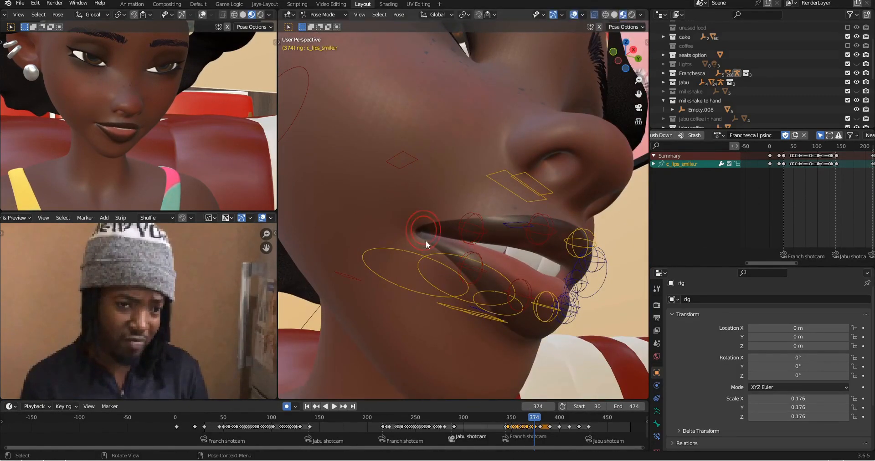
left_click_drag(425, 240, 509, 256)
key("ctrl+c")
key("ctrl+shift+v")
Move the controls c_lips_top.x, c_lips_top.l and c_lips_top.r along their local Y axes at frame 374
left_click(533, 239, "shift")
key("g")
key("y")
key("y")
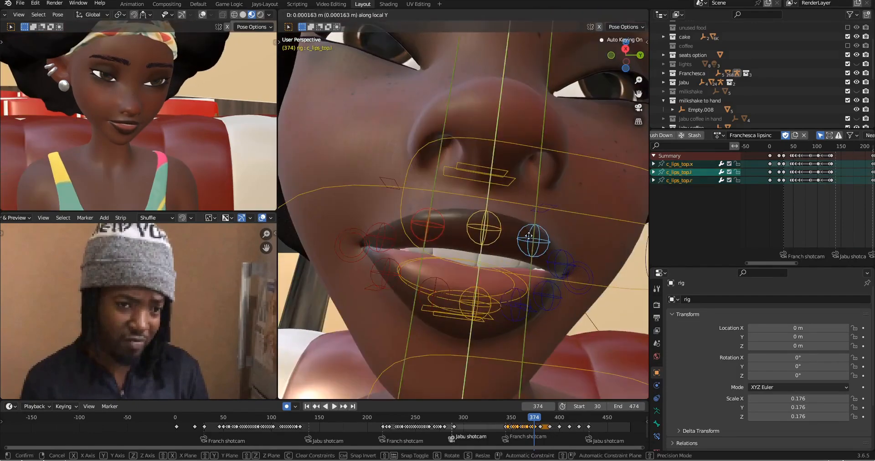
left_click(536, 232)
key("g")
key("y")
key("y")
left_click(536, 232)
Keyframe all mouth controls at frame 374 and copy the mouth pose from an earlier frame
middle_click_drag(537, 232, 532, 262)
scroll(532, 262, "down", 4)
key("a")
key("i")
key("Left")
key("Left")
key("ctrl+c")
Select c_lips_bot.x, keyframe it near frame 380, and copy its pose before selecting all mouth controls
scroll(495, 277, "up", 5)
left_click(465, 304)
scroll(498, 287, "down", 4)
scroll(503, 315, "down", 18, "alt")
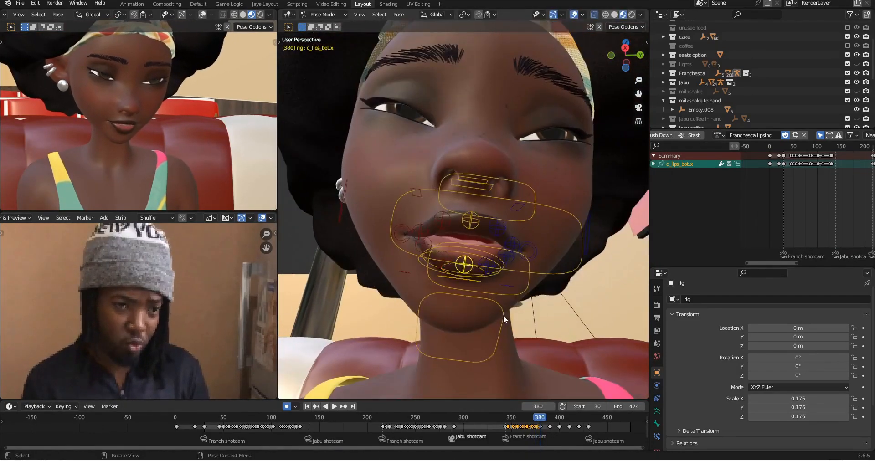
scroll(496, 296, "up", 7, "alt")
key("i")
scroll(524, 299, "up", 3, "alt")
key("ctrl+c")
scroll(542, 292, "down", 5)
key("a")
scroll(526, 261, "down", 4, "alt")
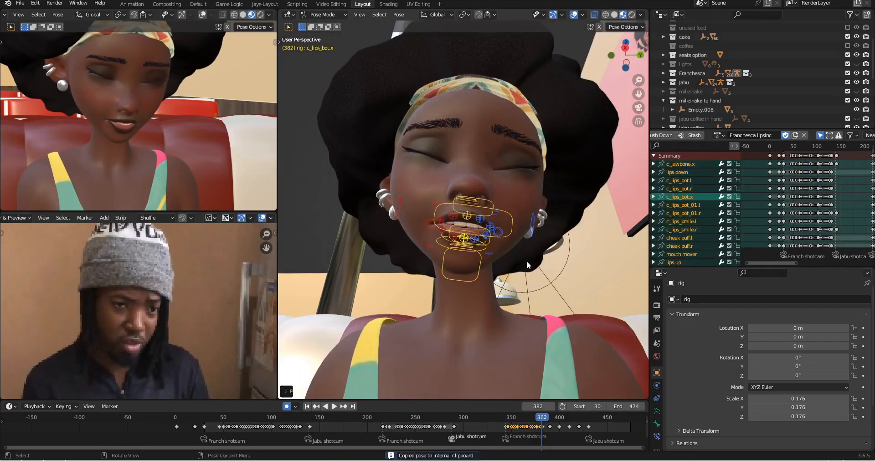
Move the controls c_lips_bot.l, c_lips_bot.r and c_lips_bot.x along the Z axis at frame 384
scroll(526, 264, "up", 3, "alt")
scroll(551, 383, "down", 3, "alt")
left_click(538, 406)
type("386")
key("Return")
scroll(470, 298, "up", 6)
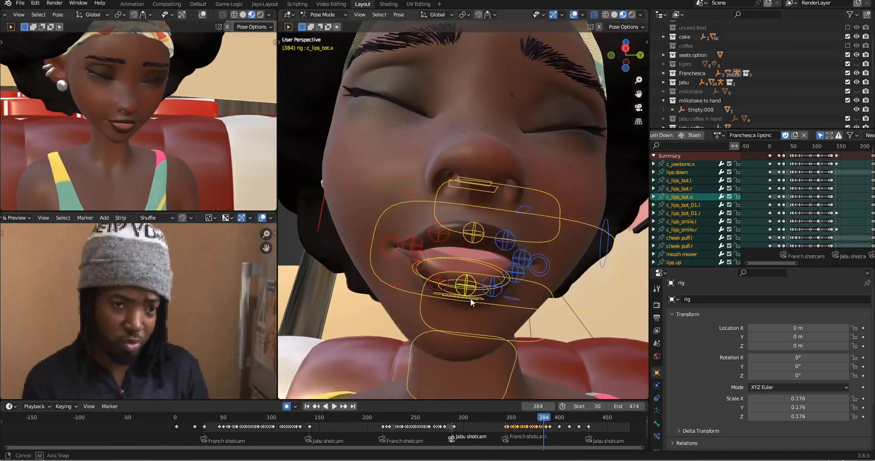
left_click(466, 288)
left_click(489, 287, "shift")
left_click(440, 282, "shift")
key("g")
key("z")
left_click(456, 319)
Check the mouth up to frame 392, copy the pose of all mouth controls from an earlier frame and paste it further on
scroll(510, 346, "down", 4, "alt")
scroll(506, 310, "down", 4, "alt")
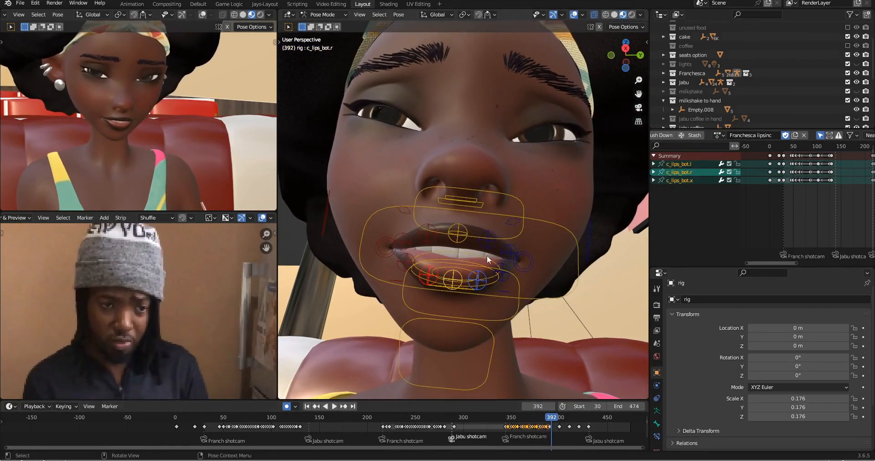
scroll(486, 256, "up", 8, "alt")
scroll(487, 255, "down", 5)
key("a")
key("ctrl+c")
scroll(510, 292, "down", 11, "alt")
key("ctrl+v")
Select c_lips_bot.l, c_lips_bot.r and c_lips_bot.x at frame 396 and compare the mouth on the neighbouring frames
scroll(456, 296, "up", 5)
left_click(431, 278)
left_click(455, 277, "shift")
left_click(413, 272, "shift")
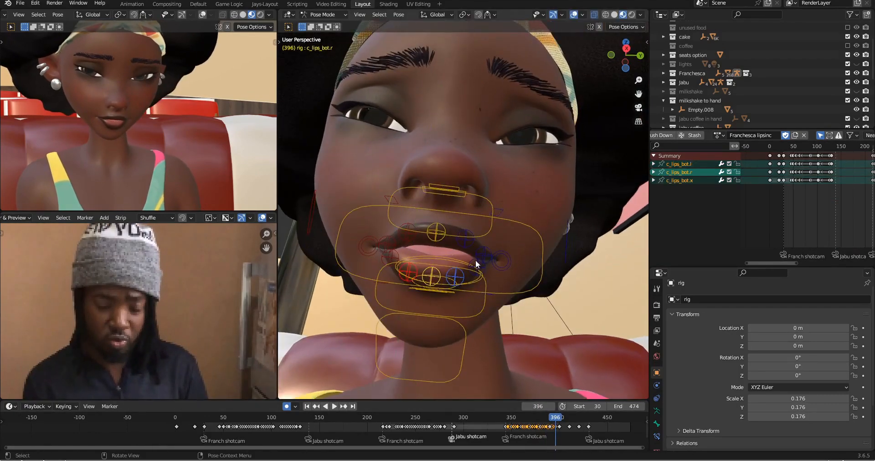
scroll(475, 260, "down", 2, "alt")
scroll(515, 248, "up", 4, "alt")
scroll(555, 236, "down", 2, "alt")
Copy the pose of all mouth controls at frame 398
left_click(540, 406)
key("Return")
scroll(473, 264, "down", 3)
key("a")
key("ctrl+c")
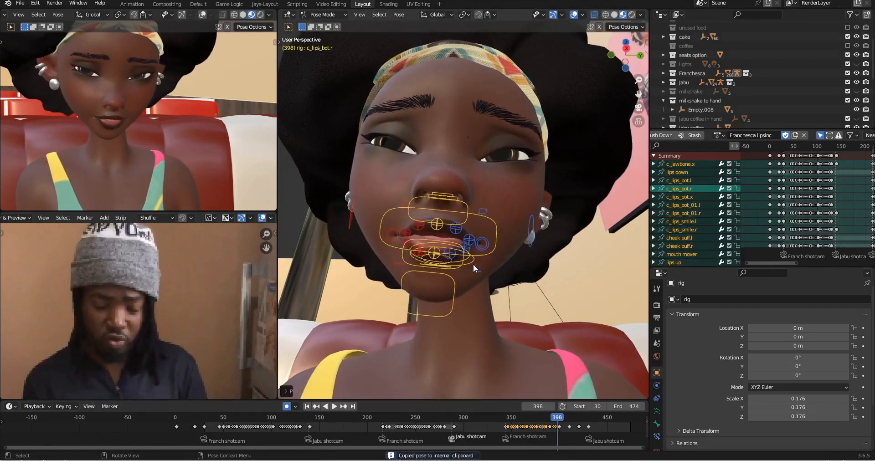
Paste the copied pose onto the mouth controls several frames after 398 and keyframe them
scroll(480, 265, "down", 9, "alt")
key("ctrl+v")
key("i")
scroll(487, 235, "down", 5, "alt")
scroll(499, 226, "up", 4, "alt")
middle_click_drag(378, 269, 398, 273)
scroll(397, 272, "up", 3)
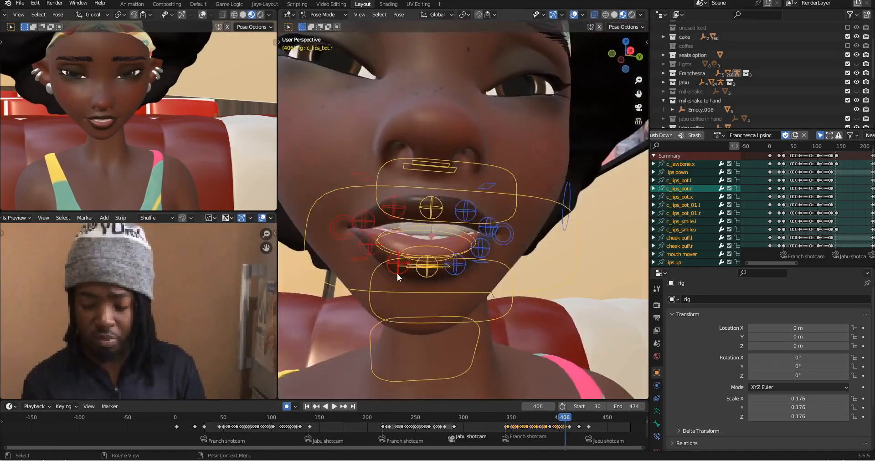
Move the middle, left and right upper-lip controls along their local Y axis at frame 406
left_click(433, 208)
middle_click_drag(450, 286, 438, 283)
left_click(401, 207, "shift")
left_click(467, 210, "shift")
key("g")
key("y")
key("y")
left_click(462, 220)
left_click(432, 216)
middle_click_drag(355, 205, 395, 203)
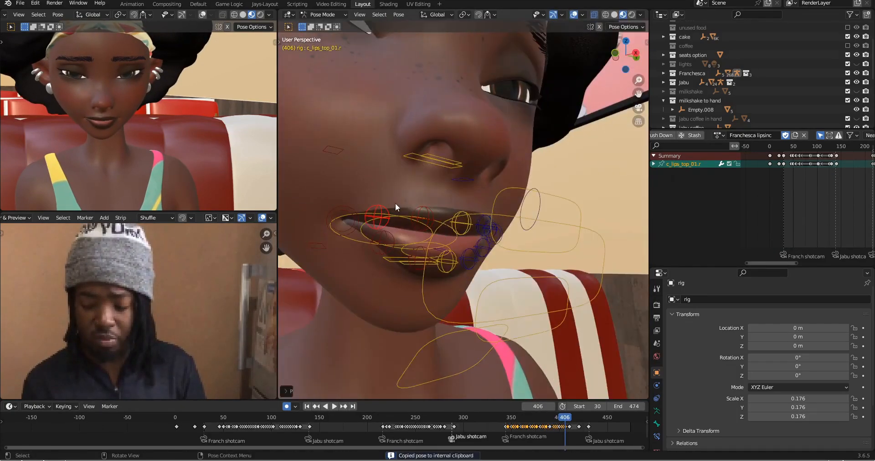
Keyframe all mouth controls at frame 412 and save the file
middle_click_drag(478, 285, 415, 280)
scroll(415, 280, "down", 2)
key("a")
scroll(508, 269, "down", 4, "alt")
key("ctrl+s")
scroll(507, 274, "down", 2, "alt")
key("i")
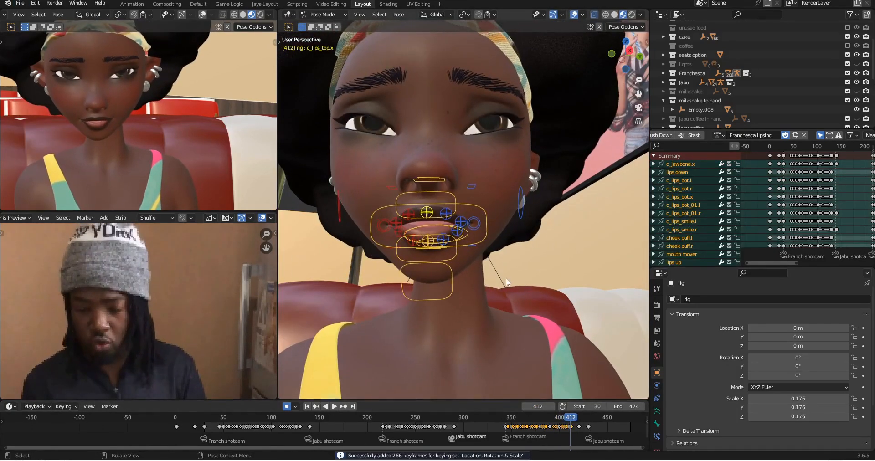
Copy the pose of c_lips_top_01.l, c_lips_bot_01.l and c_lips_smile.l at frame 412 and paste it mirrored onto the opposite mouth corner
key("ctrl+c")
scroll(510, 255, "up", 4)
left_click(445, 237)
left_click(440, 258, "shift")
left_click(476, 240, "shift")
key("ctrl+c")
key("ctrl+shift+v")
middle_click_drag(526, 263, 498, 247)
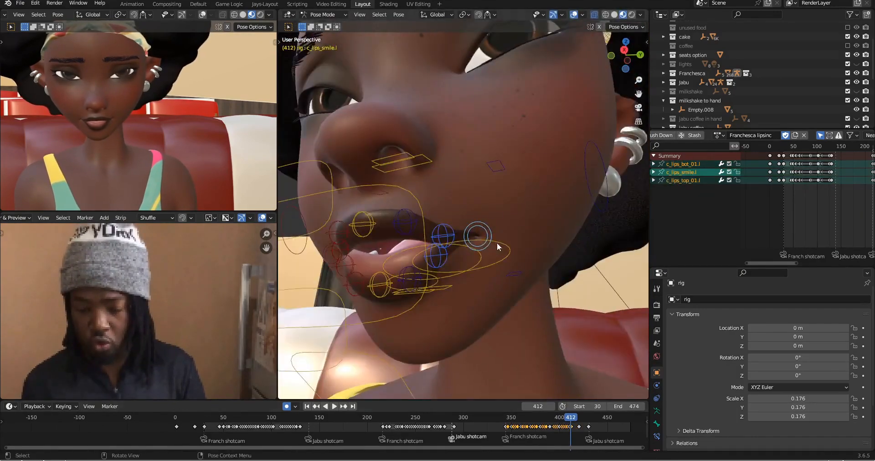
Keyframe all mouth controls two frames after 412, then select c_lips_bot.l, c_lips_bot.r and c_lips_bot.x and go to frame 416
scroll(497, 247, "down", 2, "alt")
key("a")
key("i")
middle_click_drag(401, 241, 456, 239)
left_click(440, 231)
left_click(423, 234, "shift")
left_click(442, 234, "shift")
scroll(506, 241, "down", 2, "alt")
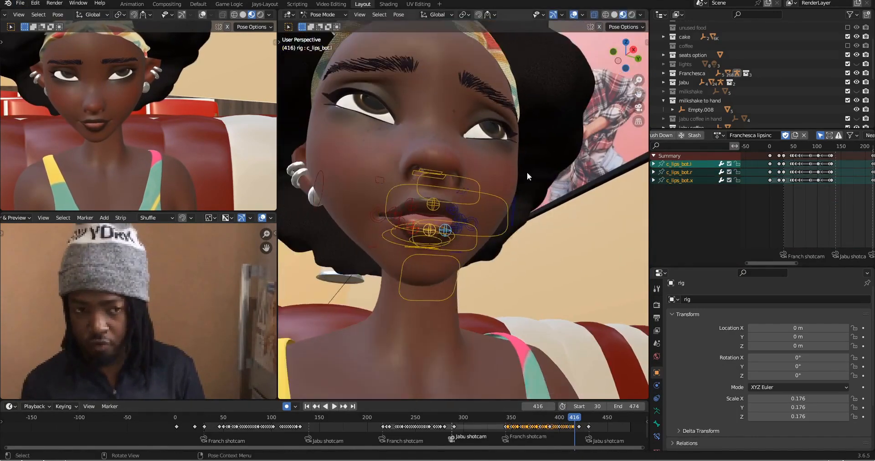
Move a pair of lip controls along their local Y axis at frame 416
key("a")
middle_click_drag(526, 171, 529, 238)
left_click(401, 232)
left_click(342, 227, "shift")
key("g")
key("y")
key("y")
left_click(401, 233)
left_click(438, 243)
Copy the pose of all mouth controls at frame 420, paste it further along the timeline and keyframe it
scroll(528, 237, "down", 4)
key("a")
scroll(528, 238, "down", 6, "alt")
scroll(528, 248, "up", 12, "alt")
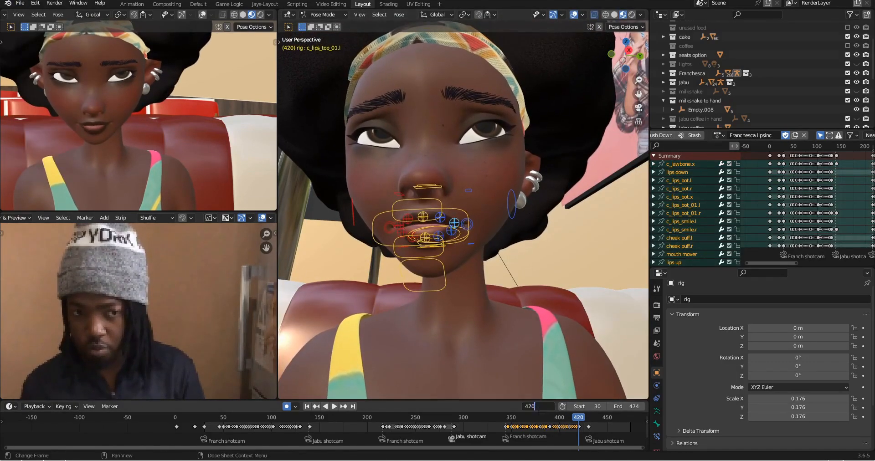
key("ctrl+c")
scroll(528, 247, "down", 14, "alt")
key("ctrl+v")
scroll(481, 232, "up", 2, "alt")
key("i")
Copy the pose of two lip controls and go to frame 426
left_click(403, 234)
scroll(460, 246, "up", 3)
middle_click_drag(410, 239, 382, 237)
left_click(423, 238, "shift")
key("ctrl+c")
left_click(538, 405)
type("426")
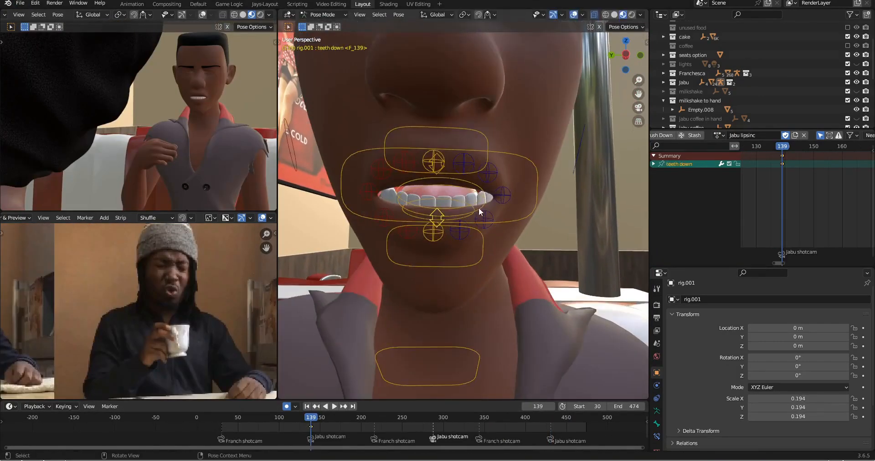
Move Jabu's teeth down control and the control above the upper lip along the Z axis at frame 139
key("g")
key("z")
left_click(480, 220)
middle_click_drag(479, 219, 428, 184)
left_click(444, 161)
key("g")
key("z")
left_click(464, 182)
Select Jabu's c_lips_bot_01.l, c_lips_smile.l and c_lips_top_01.l and reposition that mouth corner at frame 139
left_click(462, 177, "shift")
left_click(456, 144, "shift")
scroll(195, 98, "up", 4)
key("Left")
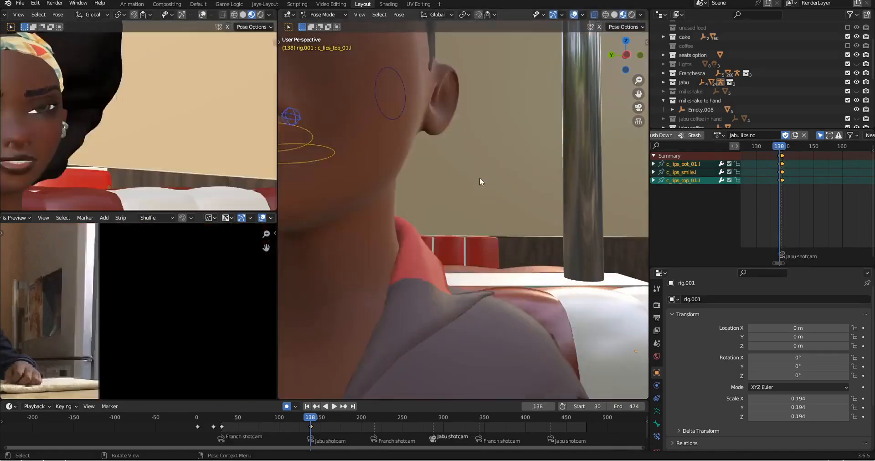
key("Right")
middle_click_drag(417, 148, 482, 150)
key("g")
middle_click_drag(542, 177, 490, 228)
Keyframe all of Jabu's mouth controls at frame 150 and save the file
key("Right")
key("Right")
key("Right")
key("Right")
key("Right")
key("Right")
key("Right")
key("Right")
key("Right")
key("Right")
key("Right")
key("a")
key("i")
key("ctrl+s")
Move one of Jabu's mouth controls along the Z axis at frame 150 and compare the mouth with frame 139
left_click(461, 218)
key("g")
key("z")
left_click(462, 221)
key("Down")
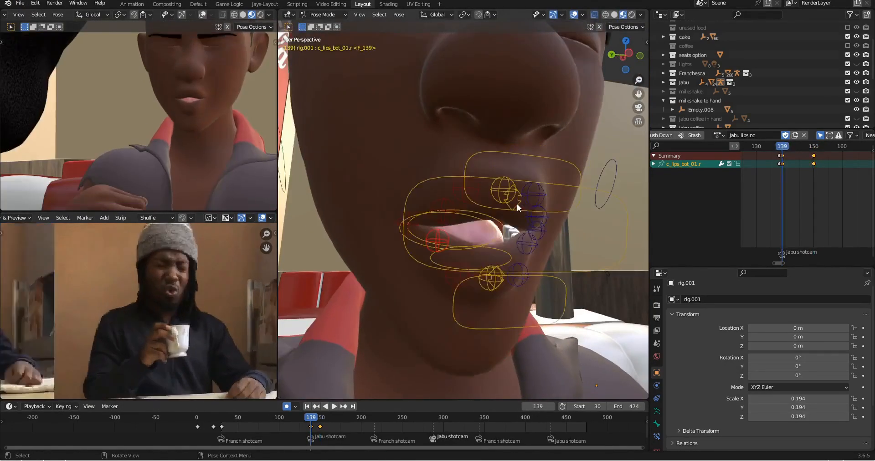
key("Up")
Keyframe all of Jabu's mouth controls at frame 160
scroll(469, 228, "down", 4)
key("Right")
key("Right")
key("Right")
key("Right")
key("Right")
key("Right")
key("Right")
key("Right")
key("Right")
key("Right")
key("a")
key("i")
middle_click_drag(517, 203, 499, 220)
Keyframe all of Jabu's mouth controls at frame 170
key("Right")
key("Right")
key("Right")
key("Right")
key("Right")
key("Right")
key("Right")
key("Right")
key("Right")
key("Right")
key("i")
Move Jabu's control below the lower lip along the Z axis at frame 170
left_click(458, 271)
key("g")
key("z")
left_click(469, 267)
Reposition Jabu's mouth-corner controls at frame 170, then copy the pose of c_lips_bot_01.l, c_lips_top_01.l and c_lips_smile.l and paste it mirrored
scroll(460, 237, "up", 4)
left_click(471, 214)
left_click(448, 224, "shift")
key("g")
left_click(453, 226)
left_click(491, 210, "shift")
key("ctrl+c")
key("ctrl+shift+v")
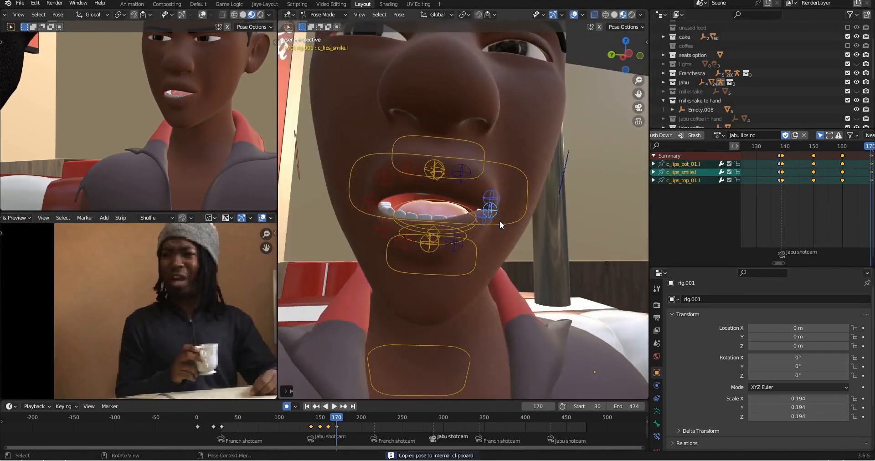
Move Jabu's lip controls along their local Y axis at frame 170
left_click_drag(483, 189, 401, 211)
key("g")
key("y")
key("y")
left_click(441, 205)
key("g")
key("y")
key("y")
Reposition Jabu's left mouth-corner controls at frame 170, then copy their pose and paste it mirrored
left_click(511, 234)
left_click(504, 259, "shift")
left_click(515, 251, "shift")
middle_click_drag(542, 258, 458, 268)
key("g")
left_click(571, 261)
key("ctrl+c")
key("ctrl+shift+v")
Keyframe all of Jabu's mouth controls at frame 180
scroll(458, 268, "down", 4)
key("Right")
key("Right")
key("Right")
key("Right")
key("Right")
key("Right")
key("Right")
key("Right")
key("Right")
key("Right")
key("a")
key("i")
Check Jabu's mouth shape at frame 180 against the neighbouring keyframe, both with and without overlays
left_click(457, 265)
scroll(458, 265, "up", 4)
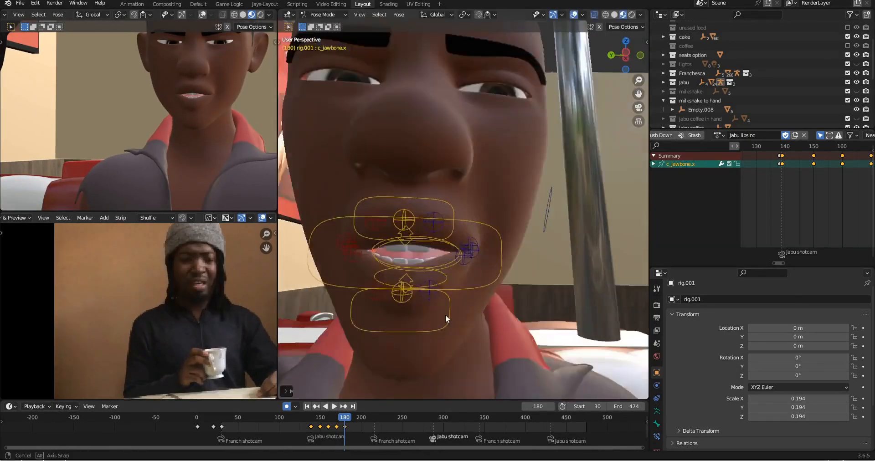
middle_click_drag(542, 273, 451, 273)
left_click_drag(448, 237, 502, 262)
key("Down")
key("Up")
middle_click_drag(442, 285, 488, 286)
key("alt+shift+z")
middle_click_drag(482, 203, 453, 203)
key("alt+shift+z")
Copy the mouth controls' pose from the preceding keyframe and paste it at frame 190
key("Up")
left_click_drag(346, 158, 507, 289)
key("Down")
key("ctrl+c")
key("Up")
key("ctrl+v")
Move Jabu's lower-lip control along its local Z axis at frame 190
scroll(499, 260, "up", 3)
left_click(423, 296)
key("g")
key("z")
key("z")
left_click(427, 299)
Shift Jabu's selected lip controls together along their local Y axis at frame 190 and save the file
middle_click_drag(444, 291, 387, 219)
left_click(357, 267, "shift")
left_click(344, 168, "shift")
key("g")
key("y")
key("y")
left_click(383, 205)
key("ctrl+s")
Keyframe Jabu's mouth controls at frame 200
scroll(463, 270, "down", 4)
left_click_drag(397, 182, 462, 269)
key("Up")
key("i")
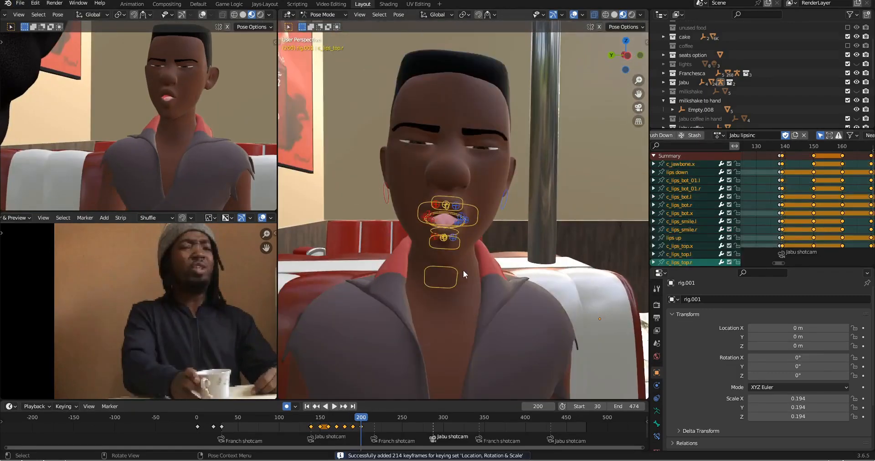
Copy the mouth pose from four keyframes earlier and paste it at frame 200
key("Down")
key("Down")
key("Down")
key("Down")
key("ctrl+c")
key("Up")
key("Up")
key("Up")
key("Up")
key("ctrl+v")
Move Jabu's upper-lip control along its local Y axis at frame 200, then copy the pose of the left mouth-corner controls
scroll(444, 227, "up", 5)
left_click(430, 196)
key("g")
key("y")
key("y")
left_click(476, 194)
middle_click_drag(476, 194, 505, 214)
left_click(500, 211)
left_click(498, 236, "shift")
key("ctrl+c")
Keyframe all of Jabu's mouth controls at frame 210 and save the file
left_click(533, 405)
type("210")
key("Return")
key("a")
key("i")
scroll(463, 228, "down", 4)
left_click(20, 3)
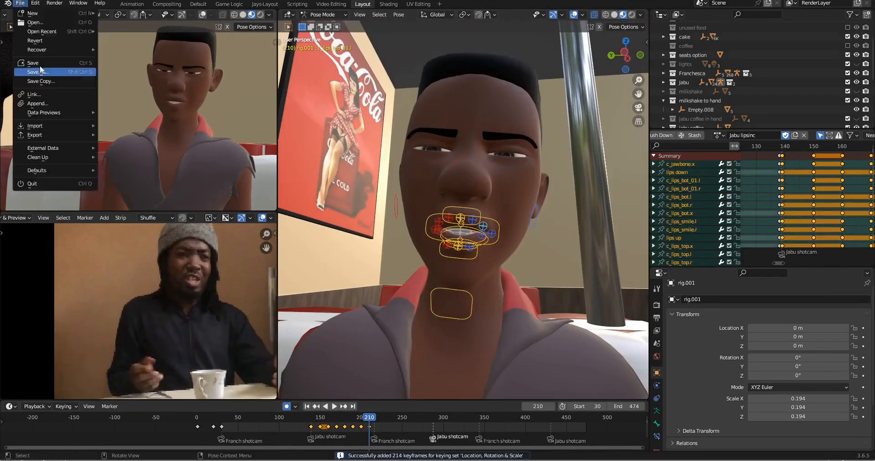
left_click(36, 65)
Move Jabu's three upper-lip controls together along their local Y axis at frame 210
left_click(419, 172)
left_click(446, 172, "shift")
left_click(473, 178, "shift")
key("g")
key("y")
key("y")
left_click(477, 179)
Reposition Jabu's lower-lip control at frame 210 and select the row of lower-lip controls
left_click(465, 191)
middle_click_drag(478, 179, 476, 252)
left_click(441, 235)
key("g")
left_click(453, 234)
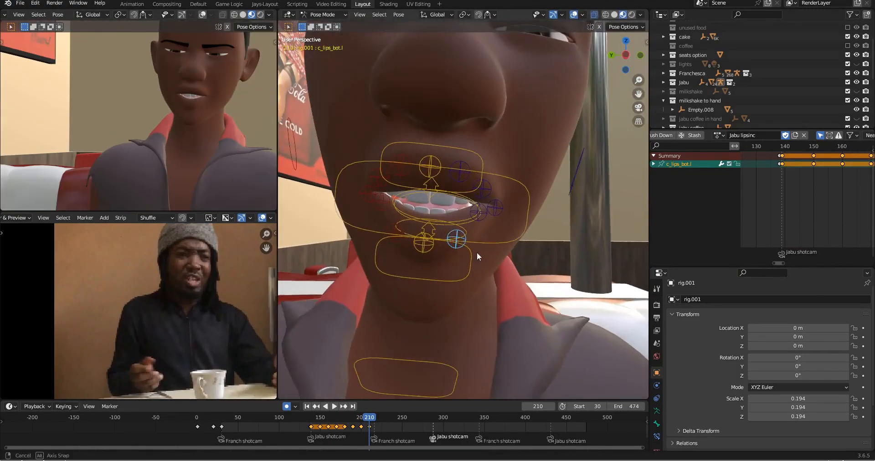
left_click(422, 243, "shift")
left_click(397, 231, "shift")
Keyframe all of Jabu's mouth controls at frame 220, then select the left mouth-corner controls
left_click(533, 406)
type("220")
key("Return")
key("a")
key("i")
scroll(533, 270, "down", 4)
scroll(497, 220, "up", 4)
left_click(496, 219)
middle_click_drag(524, 219, 570, 227)
left_click(473, 203, "shift")
Clear the location of all Jabu's mouth controls at frame 288 and open his mouth with the jaw control
left_click(529, 406)
type("288")
key("Return")
key("a")
key("alt+g")
left_click(415, 325)
key("g")
scroll(461, 246, "up", 4)
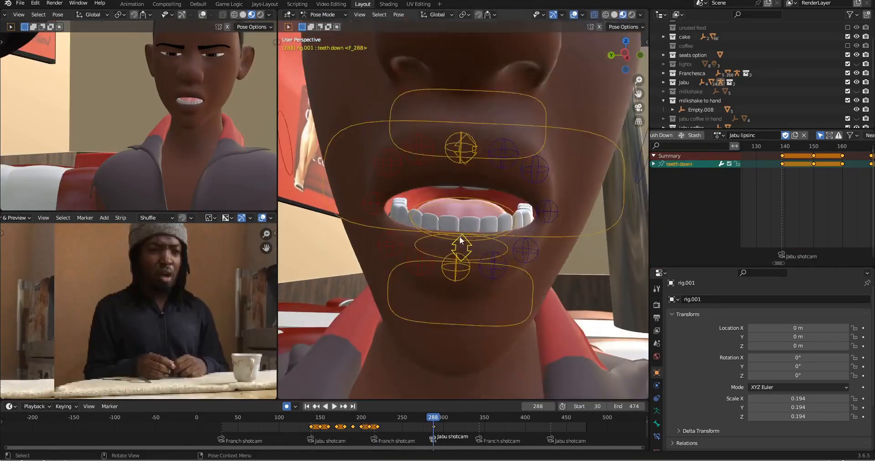
Lower Jabu's upper teeth control at frame 288 to bring the upper teeth into the open mouth
left_click(461, 137)
key("g")
key("z")
left_click(446, 168)
key("g")
middle_click_drag(510, 155, 537, 187)
left_click(451, 172)
Reposition c_lips_bot_01.l, c_lips_smile.l and c_lips_top_01.l together at the corner of Jabu's mouth at frame 288
left_click_drag(530, 180, 567, 234, "shift")
key("g")
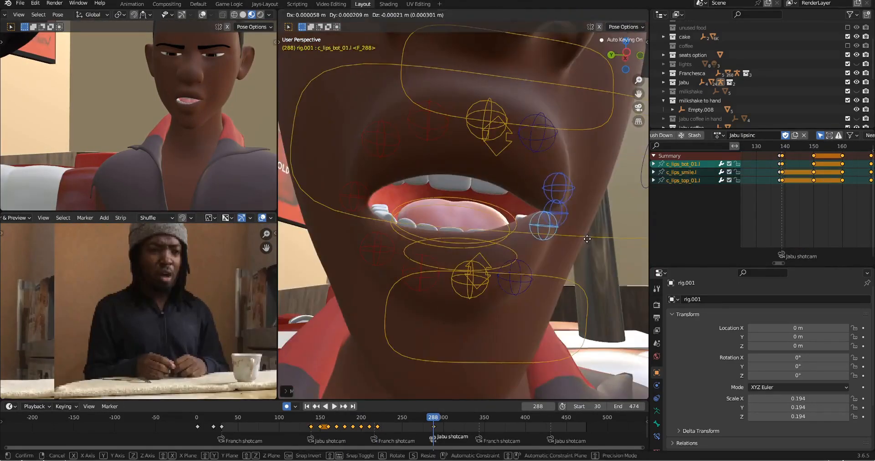
scroll(519, 223, "down", 4)
left_click(485, 292)
middle_click_drag(506, 268, 460, 255)
left_click(466, 203)
Reposition c_lips_top_01.l at frame 288, then copy the pose of the left lip control and paste it mirrored
scroll(460, 215, "up", 2)
left_click(455, 165)
key("g")
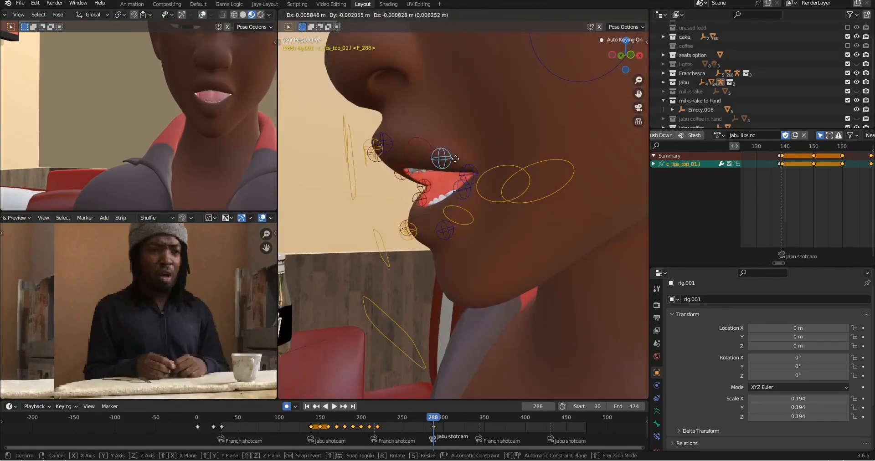
left_click(457, 168)
middle_click_drag(457, 169, 540, 197)
left_click(475, 190)
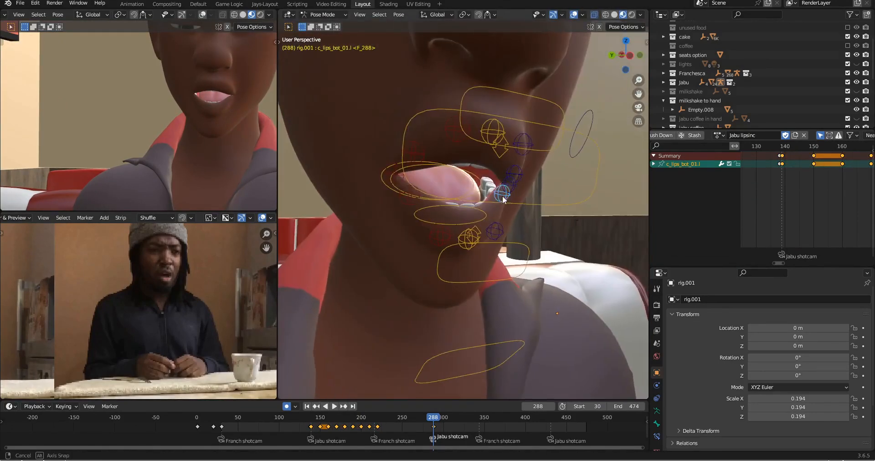
key("ctrl+c")
key("ctrl+shift+v")
Select c_lips_bot.l, save the file and go to frame 300
scroll(219, 136, "down", 4)
middle_click_drag(437, 182, 489, 193)
left_click(487, 232)
scroll(496, 233, "down", 4)
key("ctrl+s")
left_click(540, 406)
type("300")
key("Return")
middle_click_drag(528, 272, 451, 273)
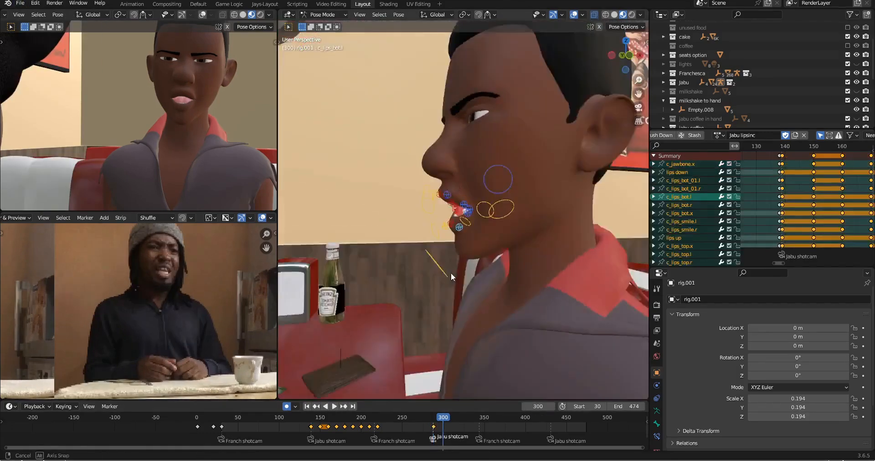
Move Jabu's upper teeth control along its local Y axis at frame 300 to fit the open mouth
scroll(478, 223, "up", 4)
middle_click_drag(500, 219, 565, 223)
left_click(445, 228)
left_click(449, 158)
key("g")
key("y")
key("y")
left_click(456, 169)
scroll(192, 119, "up", 2)
middle_click_drag(456, 183, 394, 189)
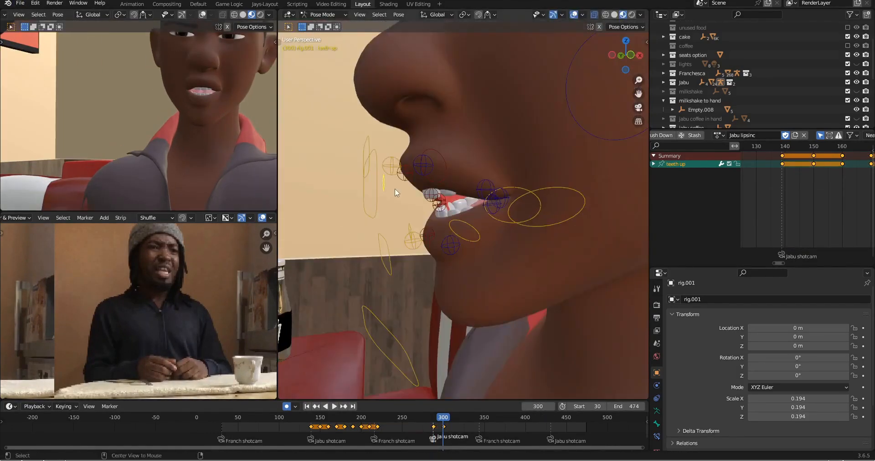
Reposition the left upper lip control at frame 300 to shape Jabu's open mouth
left_click(423, 166)
left_click(475, 188)
left_click(503, 167)
middle_click_drag(448, 196, 496, 196)
key("g")
left_click(439, 184)
left_click(498, 199)
middle_click_drag(444, 244, 476, 245)
Reposition the left mouth-corner controls together at frame 300, then copy their pose and paste it mirrored
left_click(511, 199)
middle_click_drag(542, 214, 508, 214)
left_click(474, 240, "shift")
middle_click_drag(475, 240, 360, 223)
left_click(491, 199, "shift")
left_click(478, 225)
key("g")
left_click(394, 189)
left_click(391, 191, "shift")
key("ctrl+c")
key("ctrl+shift+v")
Go to frame 310 and keyframe location, rotation and scale for all of Jabu's mouth controls
double_click(532, 407)
key("BackSpace")
type("1")
key("Return")
key("a")
key("i")
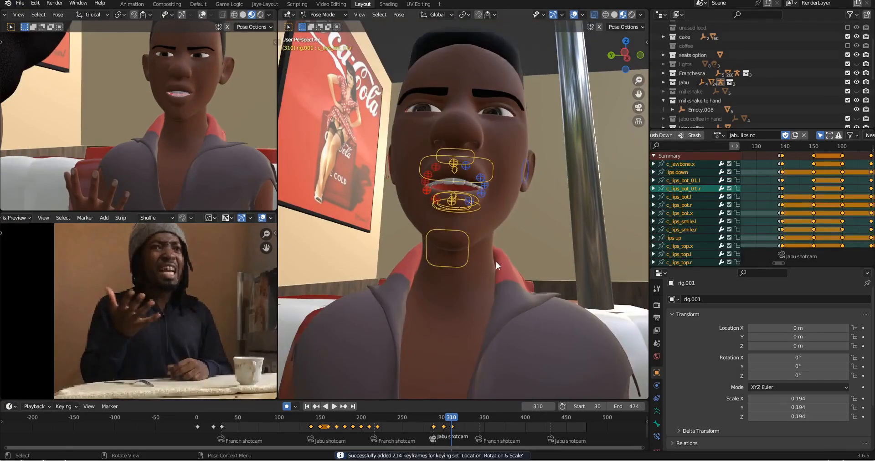
Shift the control at Jabu's lower lip vertically at frame 310
left_click(471, 214)
key("g")
key("z")
left_click(483, 207)
Reposition c_lips_bot_01.l and c_lips_top_01.l together at frame 310 and copy their pose
middle_click_drag(547, 210, 410, 191)
left_click(385, 175)
key("g")
left_click(404, 172)
key("ctrl+c")
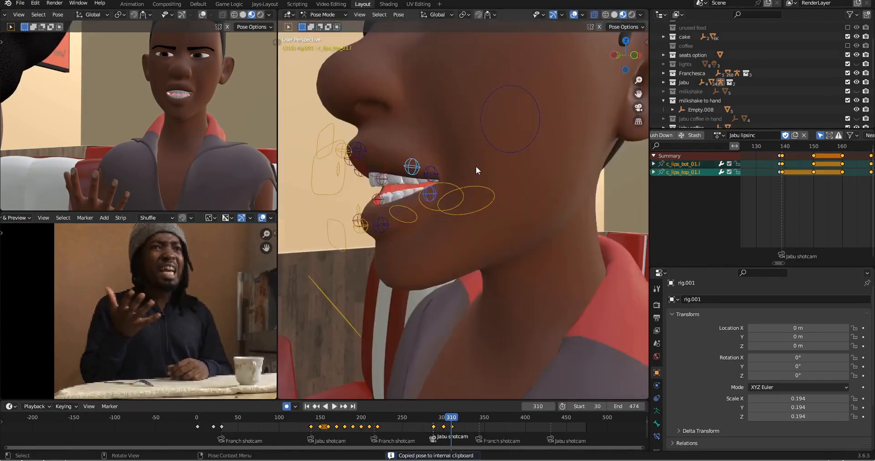
Reposition c_lips_top.l at frame 310 to shape the upper lip, then copy its pose
middle_click_drag(346, 173, 510, 182)
left_click(511, 180)
key("g")
left_click(511, 180)
middle_click_drag(570, 191, 471, 171)
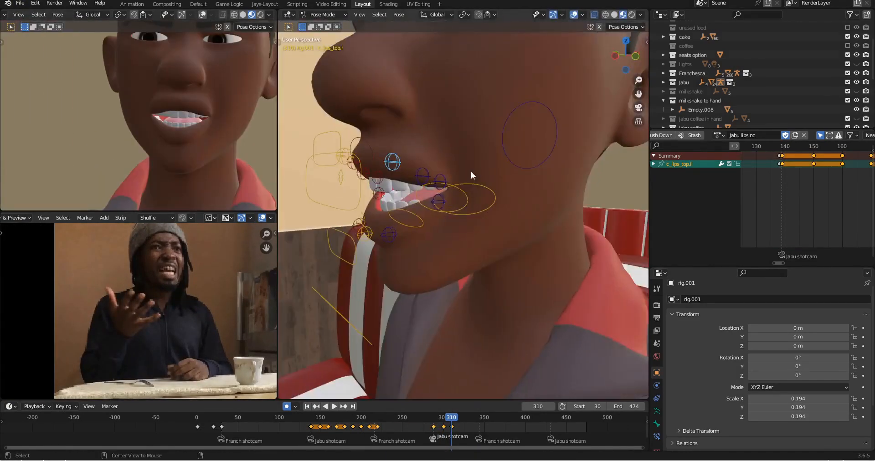
key("ctrl+c")
Fine-tune the left upper lip from the front view at frame 310, then advance to frame 320
middle_click_drag(439, 149, 506, 151)
left_click(468, 133)
key("g")
left_click(470, 135)
left_click(475, 175, "shift")
key("Down")
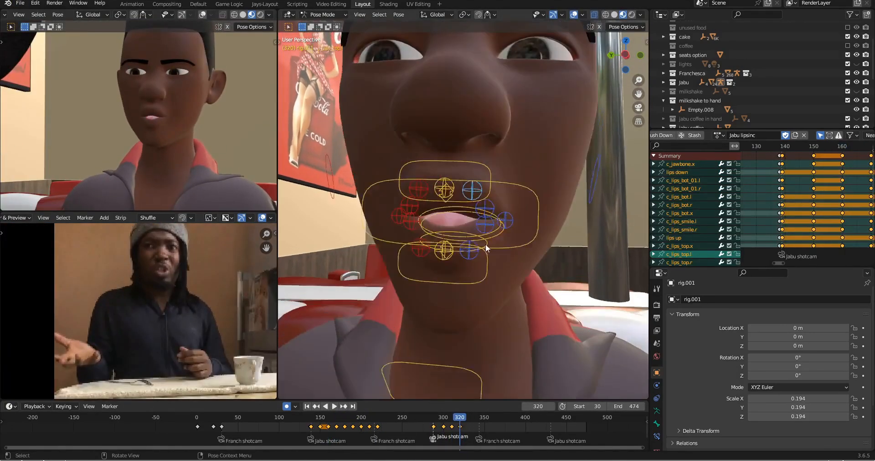
Move Jabu's lower teeth control along its local Y axis at frame 320
left_click(444, 191)
key("g")
key("z")
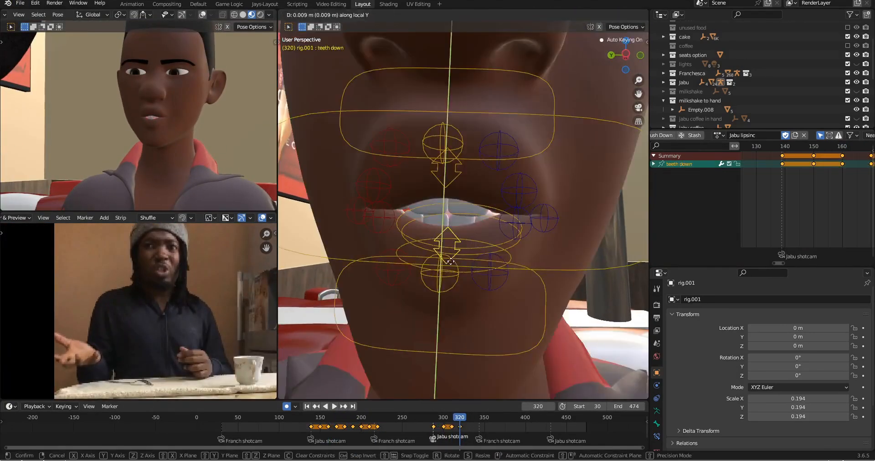
Adjust the left lip controls vertically at frame 320, copy their pose and go to frame 330
left_click(495, 258, "shift")
key("g")
key("z")
left_click(398, 193)
middle_click_drag(495, 246, 484, 206)
key("ctrl+c")
scroll(484, 209, "down", 2)
left_click(468, 418)
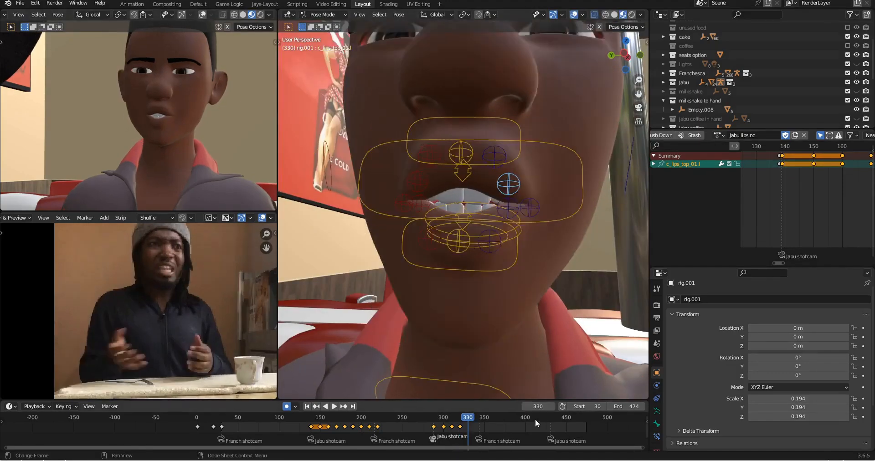
Select all of Jabu's mouth controls and copy their pose for the key at frame 330
scroll(515, 360, "down", 4)
key("a")
key("ctrl+c")
key("Down")
key("Down")
key("Down")
key("Down")
key("Down")
key("Down")
key("ctrl+c")
key("Up")
key("Up")
key("Up")
key("Up")
key("Up")
key("Up")
Adjust the jaw control c_jawbone.x at frame 330 to open Jabu's mouth further
left_click(464, 309)
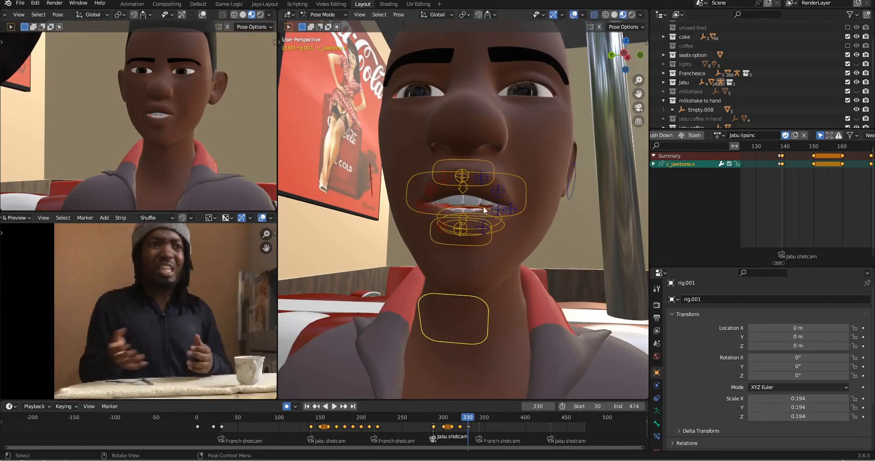
left_click_drag(425, 154, 498, 179)
key("Down")
key("Up")
Reposition c_lips_top_01.l and c_lips_bot_01.l at the mouth corner at frame 330 and copy their pose
middle_click_drag(488, 255, 410, 246)
left_click(416, 166)
key("g")
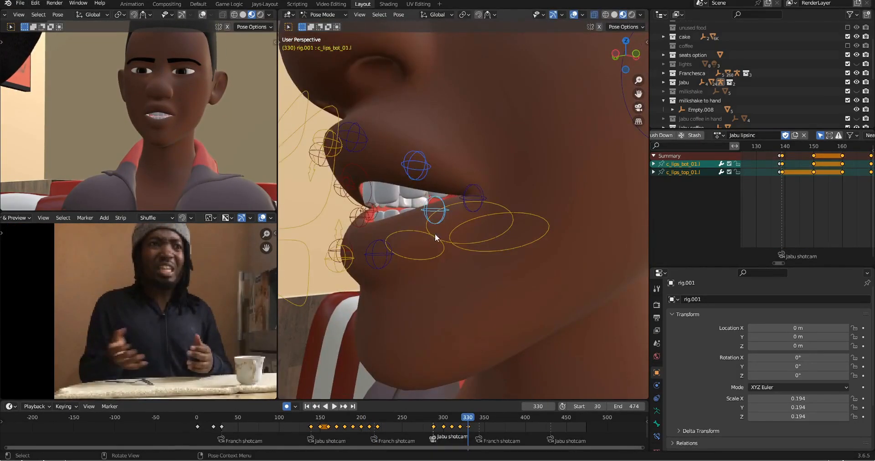
key("ctrl+c")
Keyframe all of Jabu's mouth controls and move on to frame 340
scroll(510, 372, "down", 4)
key("a")
key("i")
key("Up")
middle_click_drag(482, 273, 509, 276)
Select c_lips_bot.r and the neighbouring lip controls to shape Jabu's lower lip at frame 340
left_click(483, 275)
left_click(373, 319)
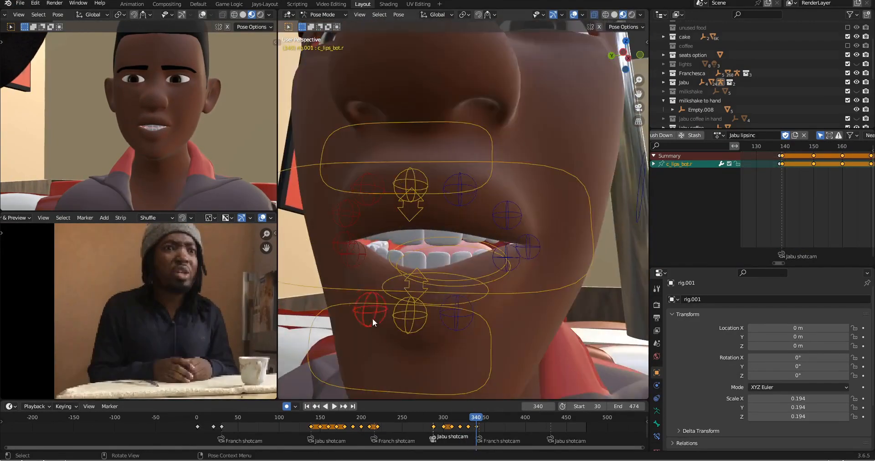
middle_click_drag(372, 319, 428, 318)
left_click(524, 301, "shift")
left_click(555, 306, "shift")
scroll(547, 319, "down", 4)
Keyframe all of Jabu's mouth controls at frame 350, then go to frame 430
left_click(484, 418)
key("a")
key("i")
left_click(551, 417)
scroll(531, 392, "up", 2)
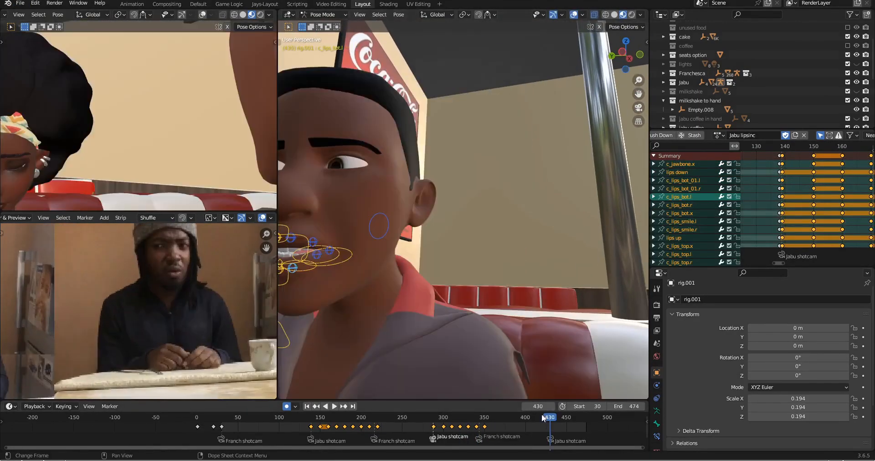
Keyframe the mouth controls at the start of Jabu's last shot around frame 430 and briefly play the animation
left_click(552, 406)
scroll(510, 239, "down", 3)
key("i")
key("space")
key("Escape")
scroll(465, 278, "up", 4)
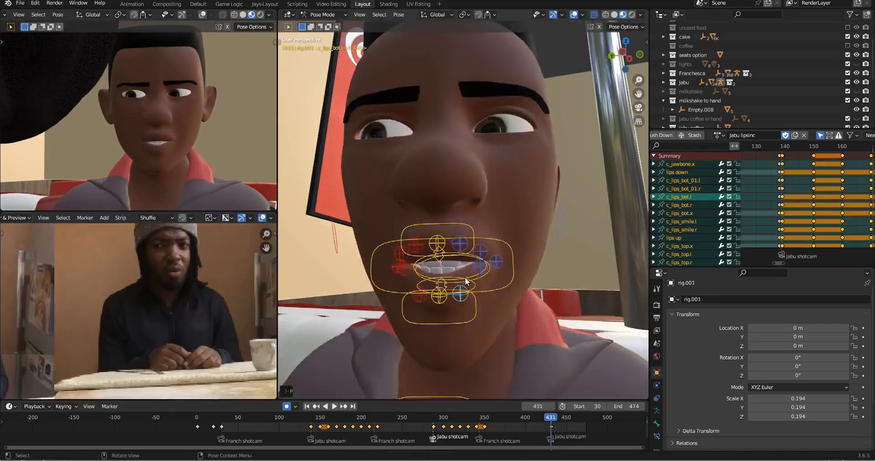
Select the left lower lip control c_lips_bot.l at frame 431 and copy its pose
left_click(460, 293)
key("Down")
middle_click_drag(474, 268, 449, 191)
key("Up")
key("ctrl+c")
Select all of Jabu's mouth controls at frame 440, including the left cheek puff control
left_click(524, 357)
scroll(121, 157, "up", 3)
key("Up")
scroll(515, 236, "down", 3)
left_click(524, 180)
key("a")
Go to frame 450 and keyframe all of Jabu's mouth controls
left_click(531, 405)
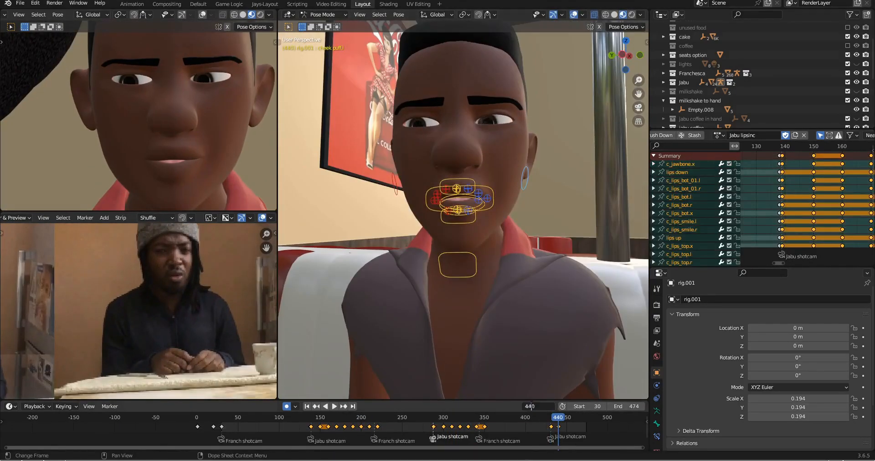
type("450")
key("Return")
key("i")
Copy the current mouth pose and select the left lip control c_lips_top_01.l
scroll(469, 237, "down", 3)
scroll(137, 136, "down", 3)
key("ctrl+c")
left_click(476, 218)
scroll(541, 242, "down", 4)
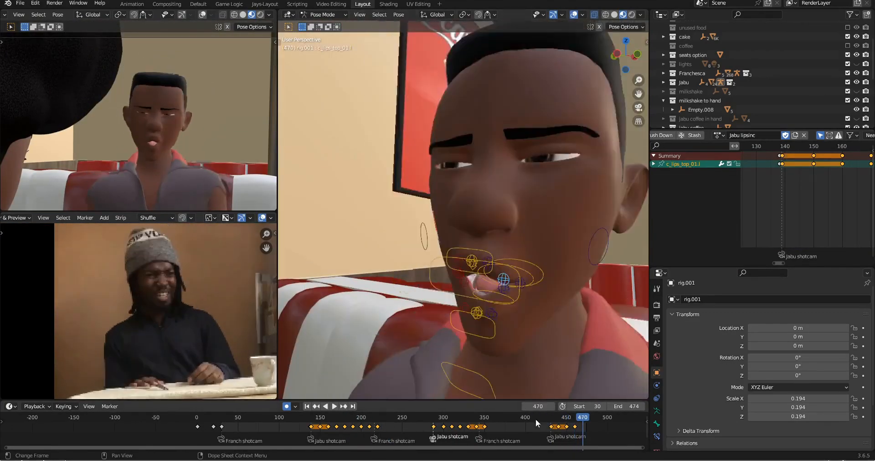
Step through the end of Jabu's last shot to frame 470 and select all his mouth controls
left_click_drag(535, 423, 476, 423)
key("Down")
key("Down")
key("Down")
key("Down")
key("a")
scroll(499, 198, "down", 6)
scroll(226, 173, "up", 3)
scroll(453, 254, "up", 6)
Move the jaw control c_jawbone.x along its local Z axis, then adjust it along local Y at frame 470
left_click(409, 316)
key("g")
key("z")
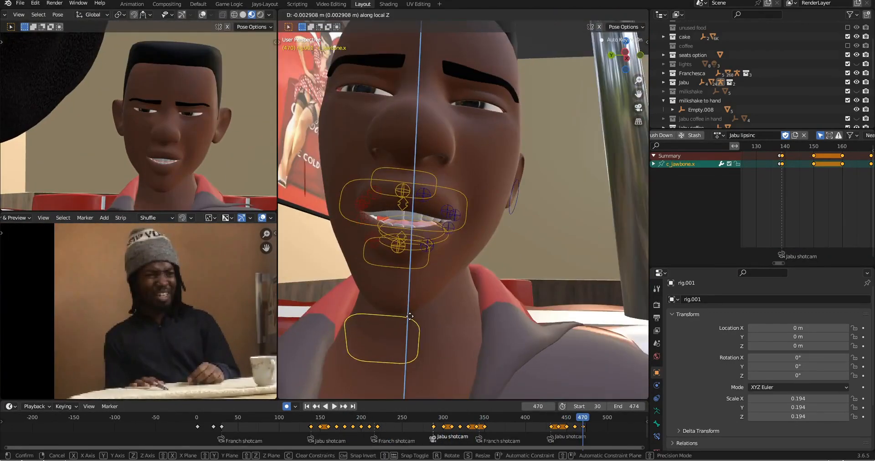
left_click(409, 316)
key("g")
key("y")
key("y")
Reposition c_lips_bot_01.r and c_lips_smile.r together at frame 470, copy their pose and save the file
middle_click_drag(400, 255, 511, 255)
key("g")
left_click(444, 211, "shift")
key("ctrl+c")
scroll(444, 219, "down", 3)
key("ctrl+s")
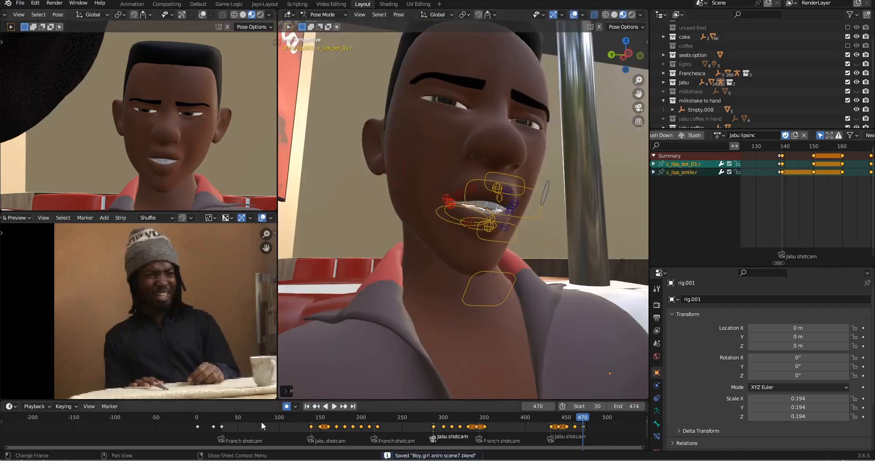
Select all of Jabu's mouth controls and keyframe them around frame 172 in his first shot
left_click_drag(311, 422, 338, 420)
scroll(490, 229, "down", 3)
key("a")
key("i")
key("i")
key("Up")
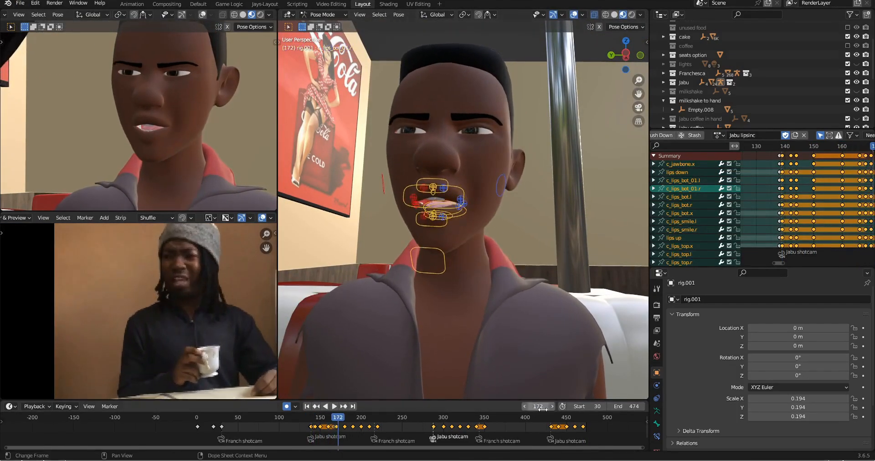
Move the jaw control c_jawbone.x along its local Z axis at frame 172
scroll(432, 206, "up", 6)
left_click(510, 197)
middle_click_drag(510, 197, 442, 172)
scroll(492, 292, "down", 3)
left_click(454, 309)
key("g")
key("z")
key("z")
left_click(475, 276)
Save the file, select all of Jabu's mouth controls and copy their pose around frame 182
key("Right")
key("Right")
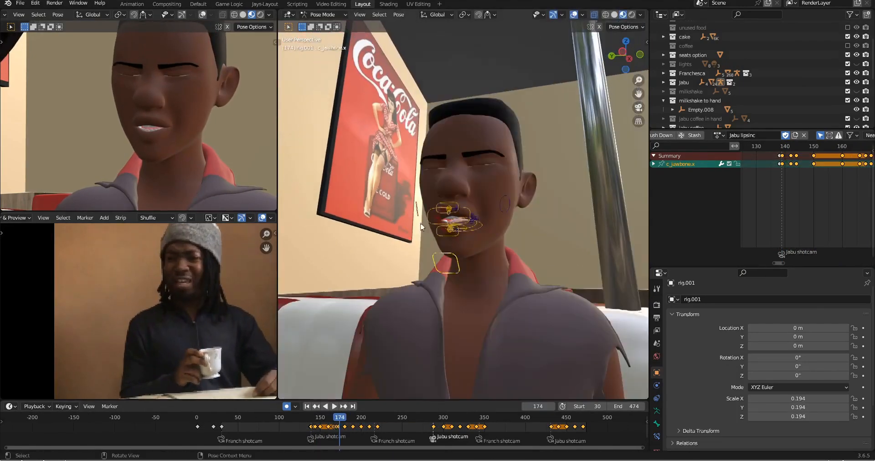
key("ctrl+s")
key("a")
key("space")
scroll(421, 227, "up", 3)
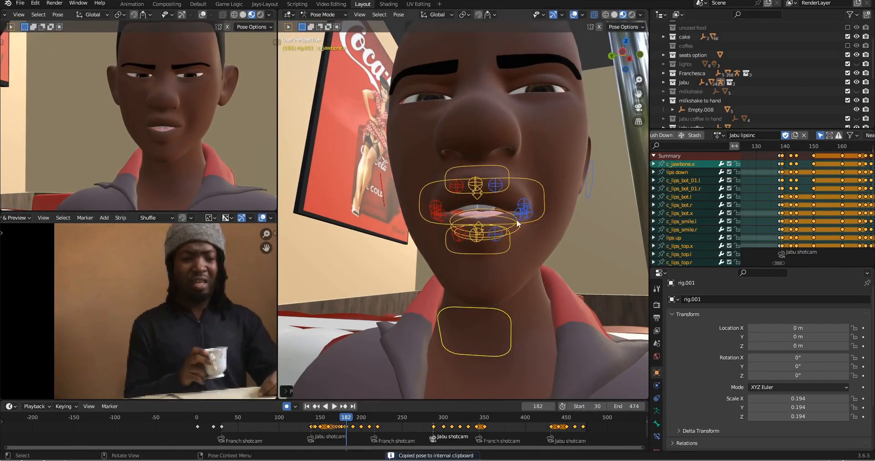
key("Up")
key("ctrl+c")
Select the jaw control c_jawbone.x around frame 192 and save the file
key("Down")
left_click(510, 319)
key("Up")
key("ctrl+s")
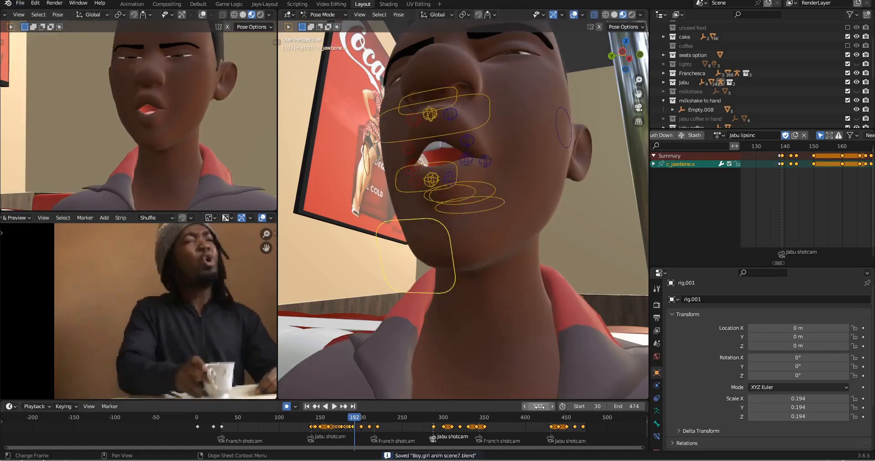
Advance to frame 198 and move the jaw control c_jawbone.x along its local Z axis
scroll(467, 188, "down", 5)
key("a")
key("Right")
key("Right")
key("Right")
key("Right")
left_click(468, 239)
key("g")
key("z")
key("z")
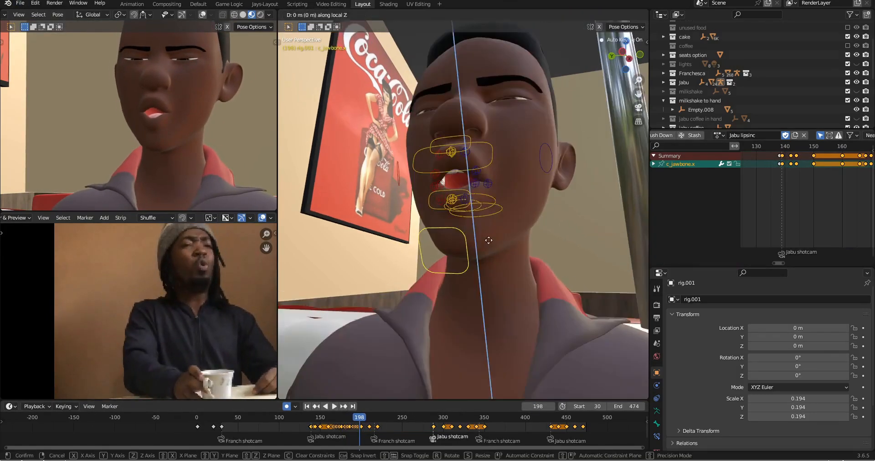
left_click(488, 242)
Move a lower mouth control along its local Y axis at frame 198, copy its pose and paste it mirrored
scroll(483, 230, "up", 5)
middle_click_drag(547, 242, 526, 218)
left_click(460, 229)
key("g")
key("y")
key("y")
left_click(459, 239)
key("ctrl+c")
key("ctrl+shift+v")
Advance to frame 200 and reposition the upper-lip controls
scroll(527, 218, "down", 7)
key("a")
key("Right")
key("Right")
key("Right")
key("Right")
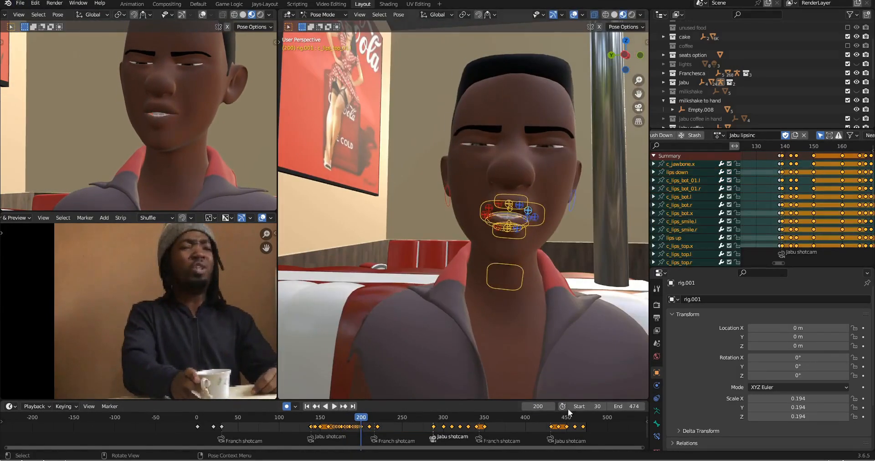
scroll(521, 214, "up", 7)
left_click_drag(435, 193, 517, 216)
key("g")
left_click(520, 243)
Move the lower-lip controls along their local Z axis at frame 200, select all mouth controls and save the file
left_click_drag(426, 273, 512, 294)
key("g")
key("z")
key("z")
left_click(488, 250)
scroll(487, 250, "down", 4)
key("a")
key("ctrl+s")
Step ahead to frame 210 and copy the pose of all mouth controls
key("Right")
key("Right")
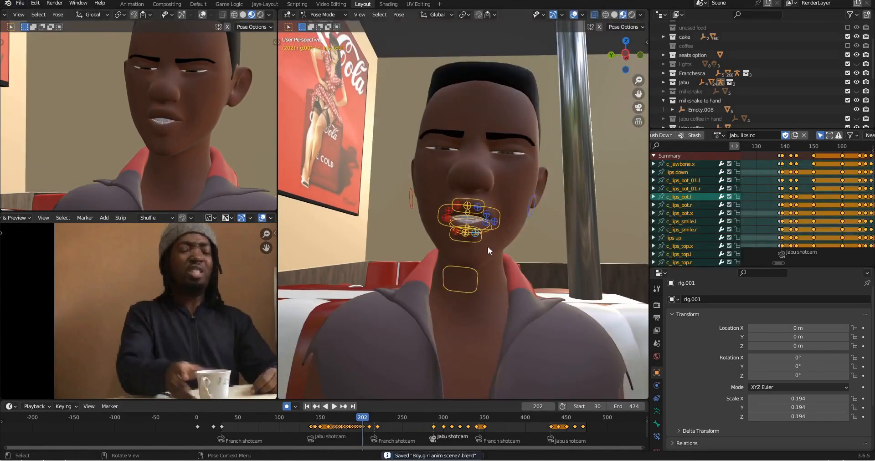
scroll(501, 282, "up", 2)
left_click(544, 407)
key("Return")
key("Right")
key("Left")
key("Right")
key("Right")
key("Right")
key("Right")
key("ctrl+c")
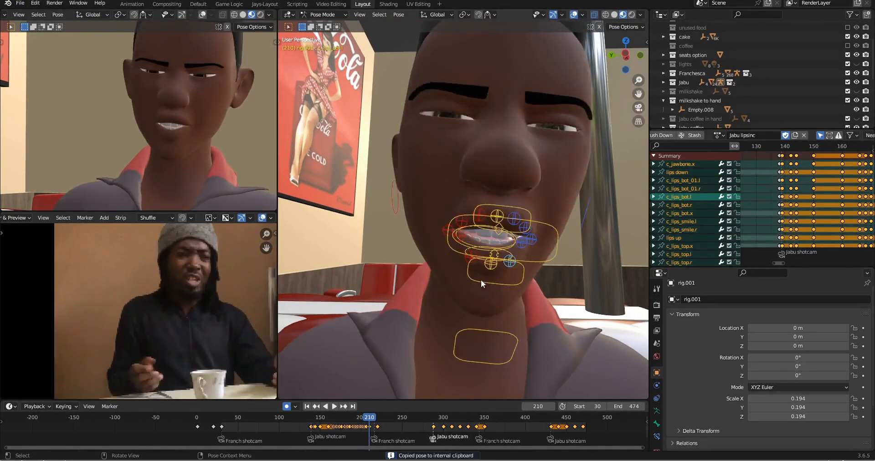
Step back from frame 210 and select lip controls around Jabu's mouth
key("Left")
key("Left")
key("Left")
key("Left")
left_click(475, 237)
middle_click_drag(497, 282, 513, 314)
scroll(465, 234, "up", 6)
left_click(465, 291, "shift")
key("Right")
key("Right")
middle_click_drag(495, 255, 514, 243)
Compare the neighbouring frames with two side lip controls selected, and keyframe all mouth controls
left_click(451, 235)
left_click(437, 192, "shift")
key("Right")
key("Right")
key("Left")
key("Left")
key("a")
key("i")
Step ahead to frame 214 and keyframe all of Jabu's mouth controls
scroll(515, 243, "down", 7)
key("Right")
key("Right")
key("Right")
key("Right")
key("Right")
key("Right")
scroll(537, 246, "up", 2)
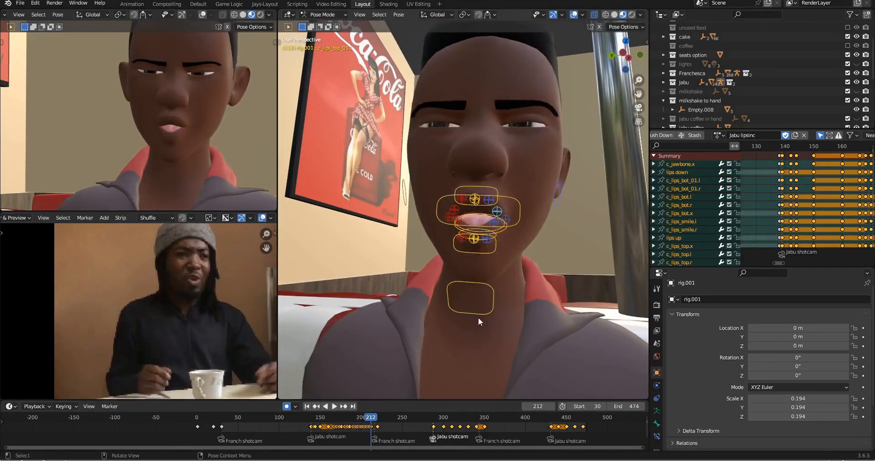
scroll(483, 301, "up", 5)
left_click(492, 281)
left_click_drag(444, 265, 542, 292)
key("Right")
key("Right")
key("a")
key("i")
Move c_lips_bot.l, c_lips_bot.r and c_lips_bot.x about 0.0047 m along their local Y axis at frame 214
scroll(554, 225, "down", 4)
scroll(554, 225, "up", 4)
left_click_drag(537, 248, 440, 268)
key("g")
key("y")
key("y")
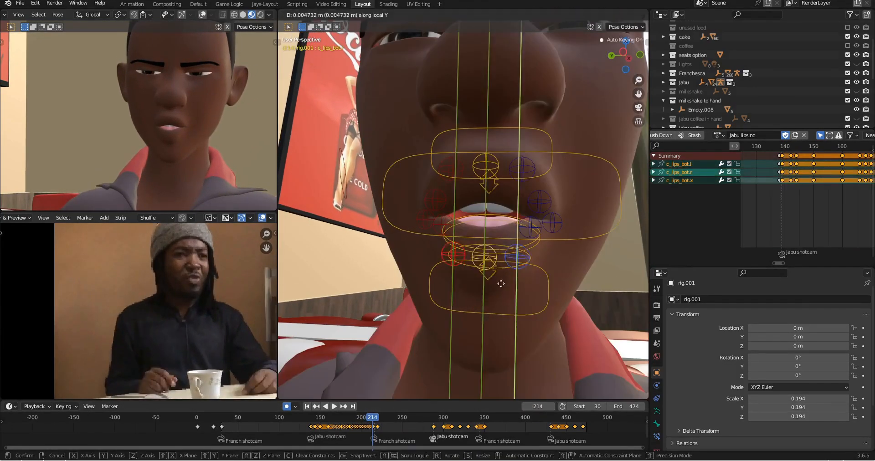
left_click(501, 283)
Compare the full mouth pose at frame 214 with the frames next to it
left_click_drag(441, 152, 529, 187)
scroll(529, 223, "down", 6)
key("Right")
key("Right")
key("a")
key("Left")
key("Left")
key("Right")
key("Right")
Select all mouth controls in Jabu's shot starting at frame 288 and keyframe them
scroll(447, 219, "up", 6)
left_click_drag(449, 319, 357, 289)
scroll(395, 245, "down", 4)
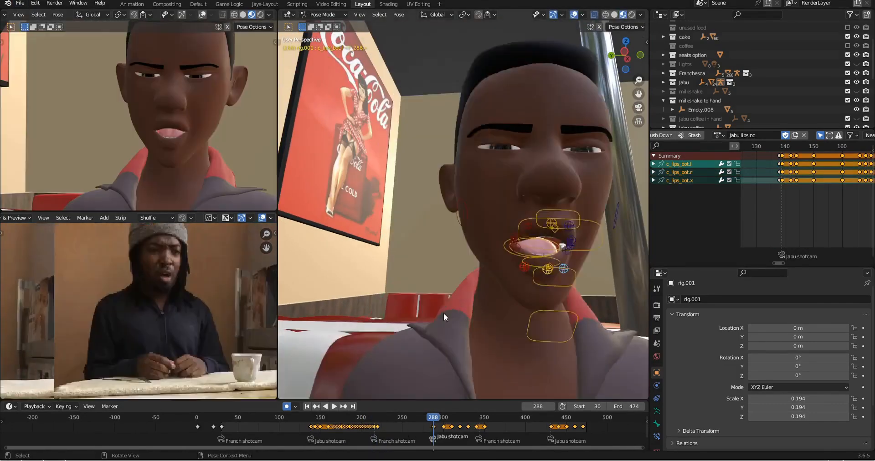
scroll(502, 231, "down", 3)
key("a")
key("i")
Move the teeth up control along the X axis at frame 294 and select the upper-lip controls
scroll(502, 231, "up", 4)
left_click(435, 219)
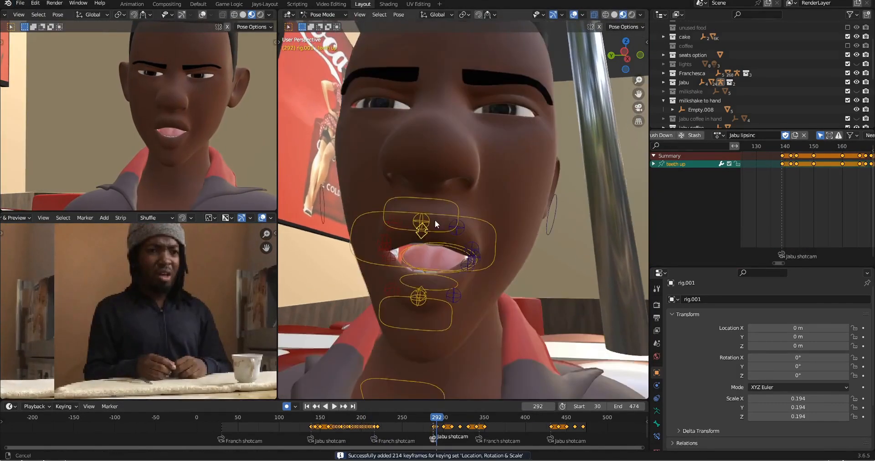
key("Right")
key("Right")
key("g")
key("x")
mouse_move(435, 224)
middle_mouse_down()
mouse_move(346, 224)
mouse_move(444, 225)
middle_mouse_up()
left_click(356, 223)
left_click_drag(381, 216, 482, 244)
Move the jaw control c_jawbone.x about -0.0045 m along its local Z axis at frame 294 and compare neighbouring frames
scroll(523, 223, "down", 3)
left_click(453, 315)
key("g")
key("z")
key("z")
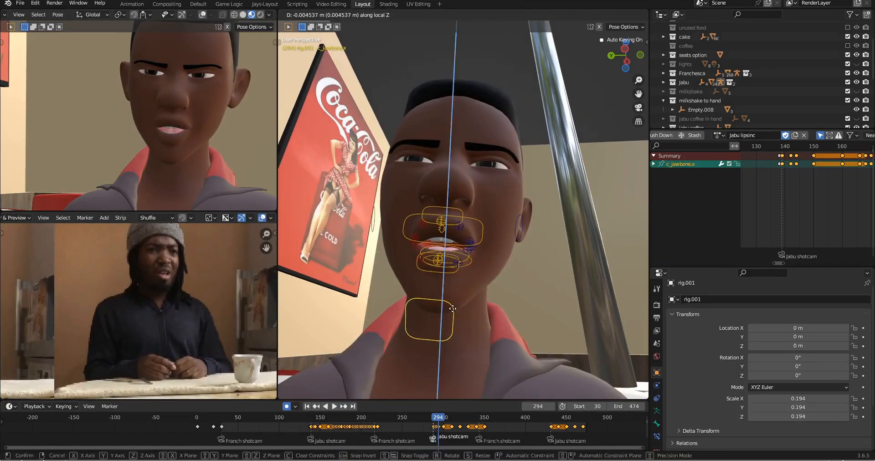
left_click(452, 308)
key("Left")
key("Left")
key("Right")
key("Right")
Copy the full mouth pose from frame 294, paste it at frame 298 and keyframe it
key("a")
key("ctrl+c")
key("Right")
key("Right")
key("Right")
key("Right")
key("ctrl+v")
key("i")
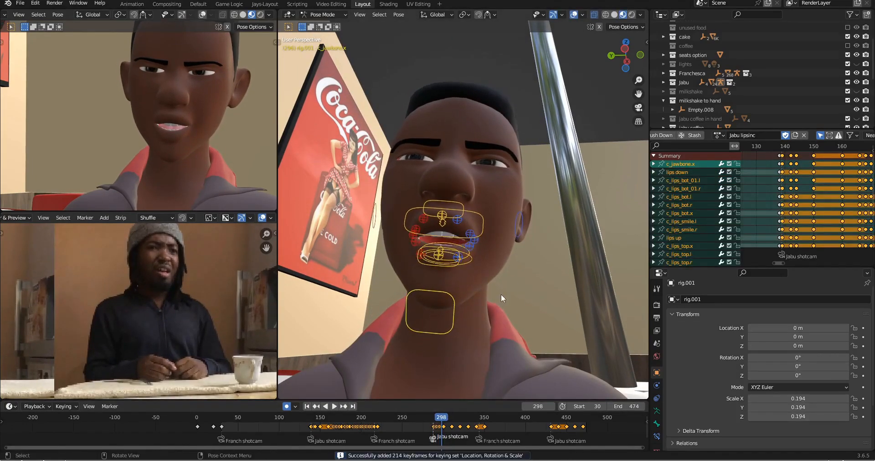
Adjust the mouth-corner controls on Jabu's right side, including c_lips_bot_01.r and c_lips_smile.r, at frame 298
middle_click_drag(501, 298, 558, 294)
left_click(425, 287)
key("g")
left_click(444, 285)
middle_click_drag(458, 283, 483, 278)
left_click(472, 265)
left_click(464, 258, "shift")
scroll(138, 115, "up", 4)
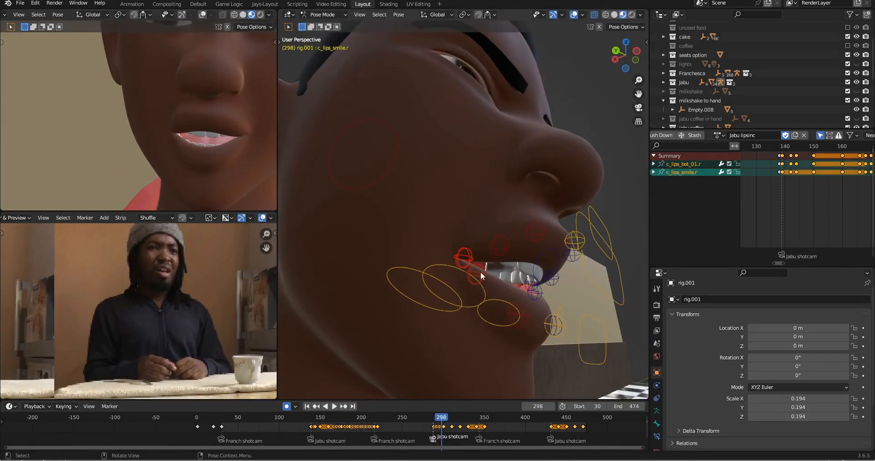
scroll(198, 168, "down", 4)
right_click(466, 239)
left_click(465, 238)
Move the teeth down control about 0.0023 m along its local Y axis at frame 300
key("Right")
key("Right")
middle_click_drag(556, 266, 460, 242)
left_click(444, 264)
key("g")
key("y")
key("y")
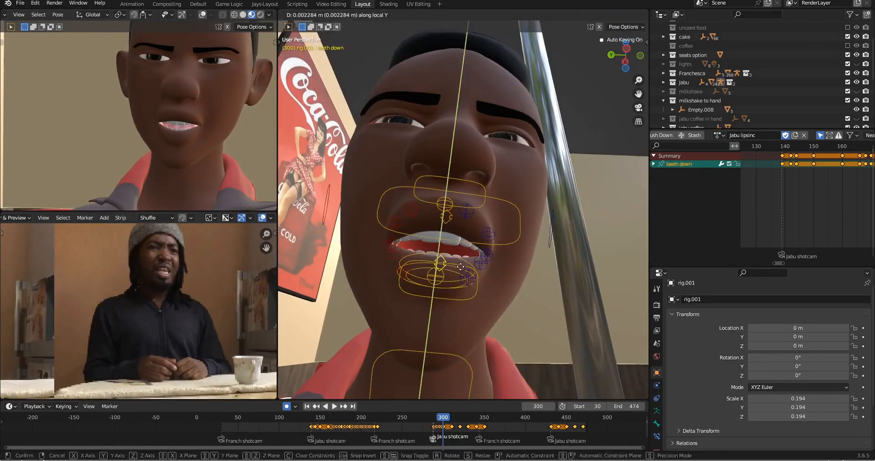
left_click(460, 267)
Reposition the teeth down control along its local Y axis at frame 302 and save the file
key("Right")
key("Right")
scroll(449, 270, "down", 3)
key("a")
key("Left")
key("Left")
scroll(449, 271, "up", 5)
left_click(449, 271)
key("Right")
key("Right")
key("g")
key("y")
key("y")
left_click(450, 261)
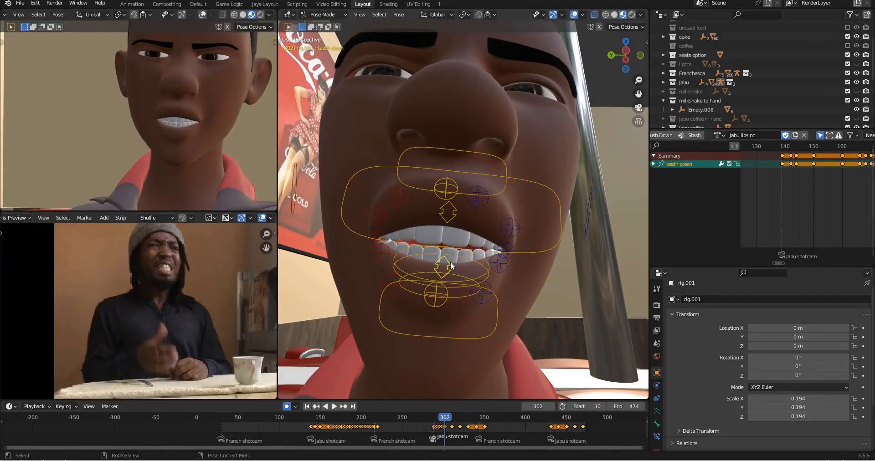
key("ctrl+s")
Copy the full mouth pose from frame 304, then paste and keyframe it at frames 306 and 308
key("Right")
key("Right")
scroll(475, 296, "down", 2)
key("a")
key("ctrl+c")
key("Right")
key("Right")
key("ctrl+v")
key("i")
key("Right")
key("Right")
key("ctrl+v")
key("i")
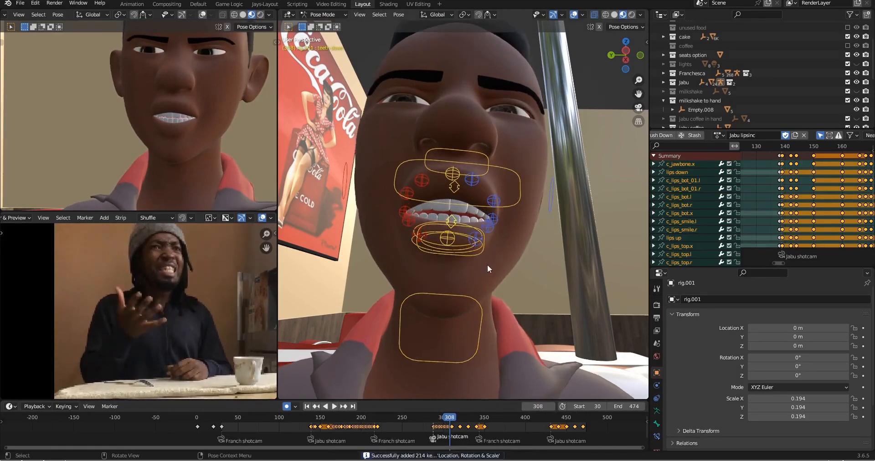
Copy the pose at frame 308, check frame 320, and keyframe all mouth controls at the preceding keyframe
key("ctrl+c")
left_click(451, 221)
scroll(451, 221, "up", 2)
scroll(150, 114, "down", 2)
left_click(459, 418)
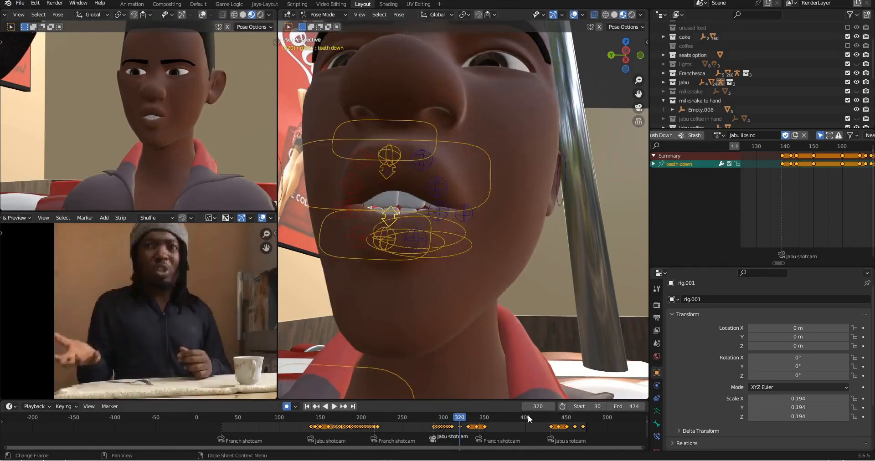
scroll(493, 240, "down", 3)
key("Down")
key("a")
key("i")
Select the jaw control c_jawbone.x and move it at frame 314 to match the reference mouth opening
key("Right")
key("Right")
key("Right")
key("Right")
right_click(493, 239)
left_click(478, 267)
left_click(466, 267)
scroll(467, 288, "up", 2)
key("g")
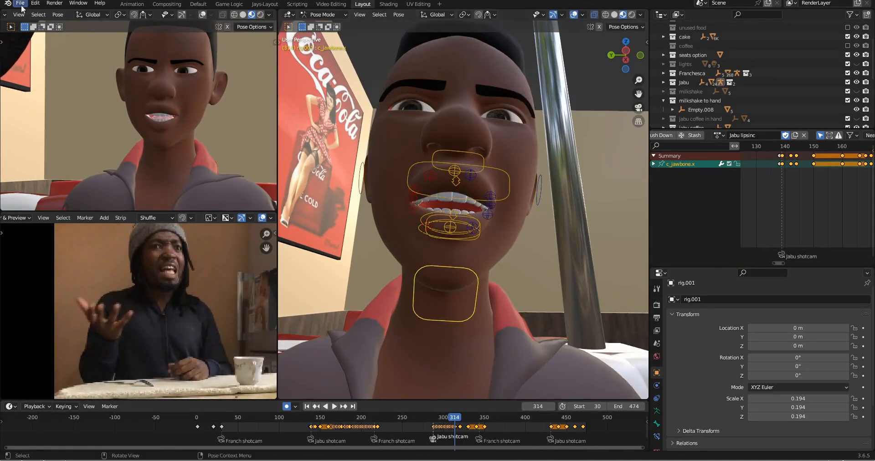
Copy the full mouth pose from frame 314, paste it at frame 316 and keyframe it
key("Right")
key("Right")
scroll(482, 228, "down", 4)
key("a")
key("Left")
key("Left")
key("ctrl+c")
key("Right")
key("Right")
key("ctrl+v")
key("i")
Step through the keyframes between frames 298 and 320 to compare Jabu's lip-sync with the reference video
scroll(487, 214, "up", 2)
key("Down")
key("Down")
key("Down")
key("Down")
key("Down")
key("Down")
key("Down")
key("Down")
key("Down")
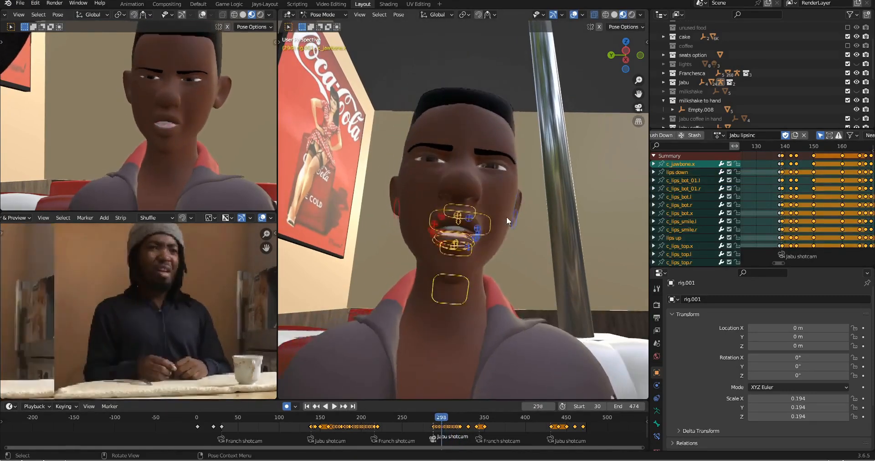
key("Up")
key("Up")
key("Up")
key("Up")
key("Up")
key("Up")
key("Up")
key("Up")
key("Up")
key("Up")
key("Up")
Copy the mouth pose at frame 320, paste and keyframe it at frame 322, and move the jaw control along Z
key("ctrl+c")
key("Down")
key("Down")
key("Up")
key("Up")
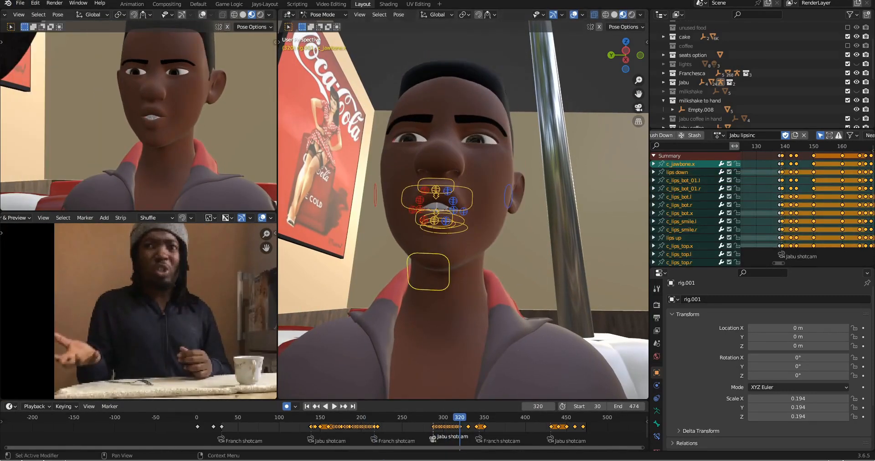
key("Right")
key("Right")
key("ctrl+v")
key("i")
scroll(486, 234, "up", 2)
left_click(451, 284)
key("g")
key("z")
left_click(465, 273)
Select all mouth controls and copy their full pose from frame 318
scroll(464, 274, "down", 2)
middle_click_drag(465, 273, 476, 273)
key("a")
key("Down")
key("Down")
key("ctrl+c")
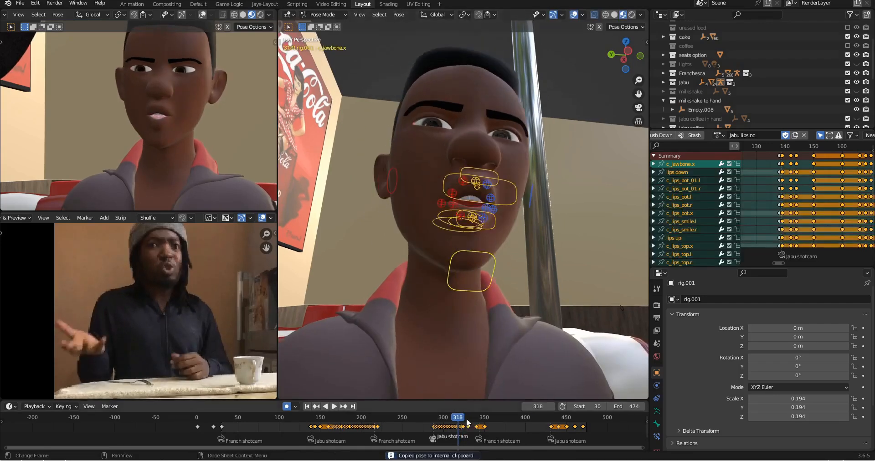
Reposition the mouth mover control around frame 326 to match the reference mouth shape
left_click(463, 422)
scroll(492, 200, "up", 4)
left_click(412, 205)
middle_click_drag(497, 228, 391, 246)
key("g")
left_click(391, 241)
middle_click_drag(488, 195, 592, 171)
scroll(592, 171, "down", 4)
left_click(592, 171)
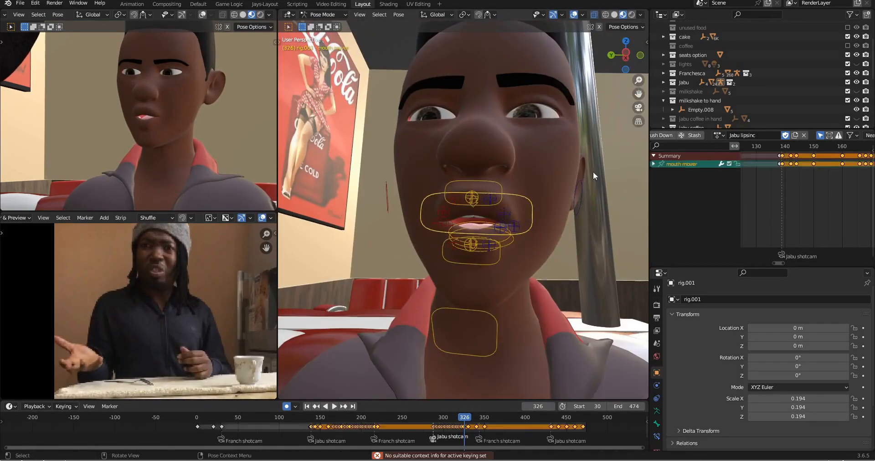
Move the teeth up control about -0.004 m along its local Y axis at frame 324
key("a")
scroll(486, 259, "up", 4)
left_click(491, 269)
key("Left")
key("Left")
key("g")
key("z")
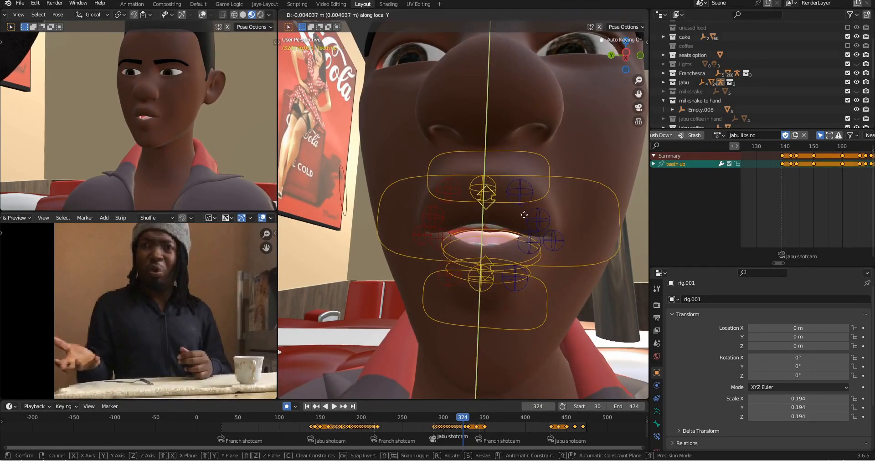
left_click(525, 214)
Select all mouth controls at frame 330 and copy the full mouth pose
left_click(474, 242)
key("Right")
key("Right")
key("Right")
key("Right")
key("Right")
key("Right")
middle_click_drag(525, 214, 528, 278)
left_click(436, 230, "shift")
key("ctrl+c")
scroll(454, 273, "down", 3)
key("a")
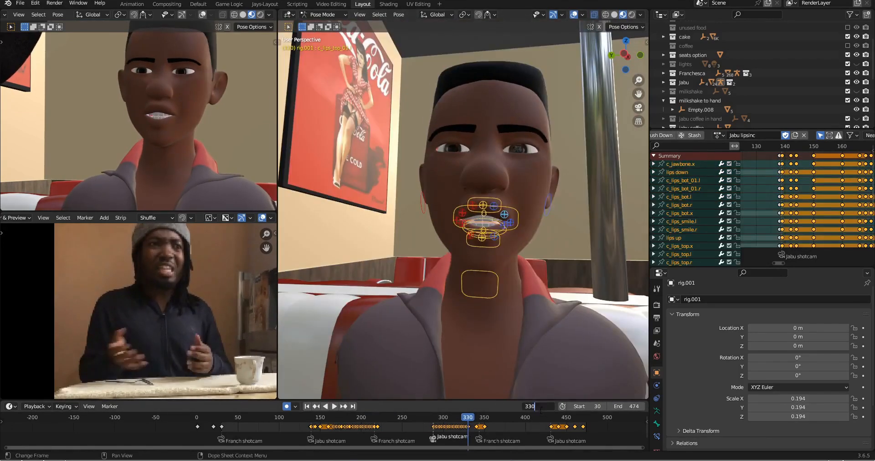
key("ctrl+c")
Reposition the c_lips_smile.l, c_lips_top_01.l and c_lips_bot_01.l mouth-corner controls at frame 330 to match the reference mouth
key("Right")
key("Right")
key("Right")
key("Right")
scroll(508, 244, "up", 4)
left_click(511, 250)
key("g")
middle_click_drag(526, 334, 560, 258)
left_click(416, 273)
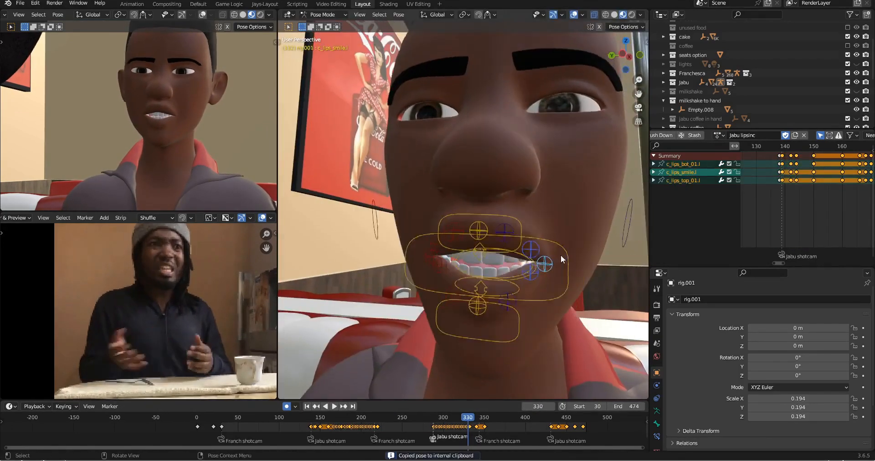
Select all mouth controls a few frames after 330 and copy their full pose
scroll(560, 257, "down", 3)
key("Right")
key("Right")
key("Right")
key("Right")
key("a")
key("ctrl+c")
Step through the mouth animation up to about frame 336 and keyframe all mouth controls there
left_click_drag(473, 417, 462, 417)
key("Right")
key("Right")
key("Right")
key("Right")
key("Right")
key("Right")
key("Right")
key("Right")
key("Right")
key("Right")
key("Right")
key("Right")
key("Right")
key("Right")
key("Right")
key("Right")
middle_click_drag(497, 352, 569, 342)
scroll(524, 319, "up", 4)
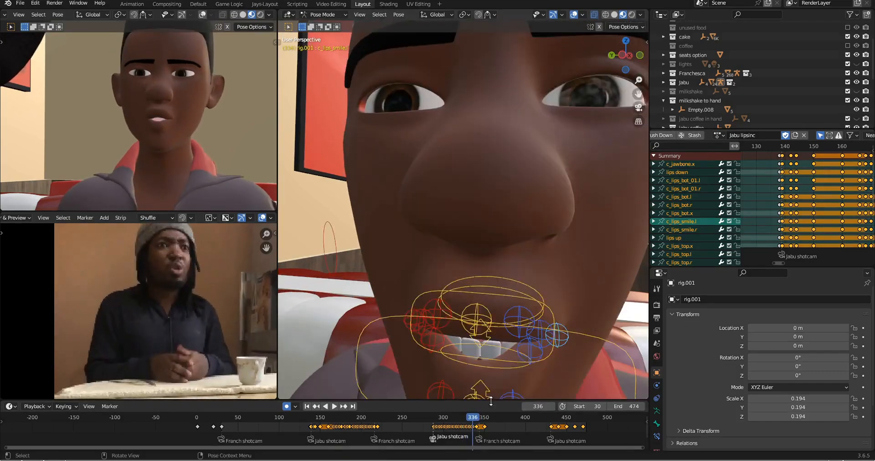
scroll(524, 319, "down", 4)
key("i")
Keyframe the mouth controls around frame 450 in Jabu's last shot
key("Right")
key("Right")
key("Right")
key("Right")
middle_click_drag(592, 292, 524, 283)
scroll(524, 283, "down", 2)
scroll(524, 283, "up", 3)
mouse_move(558, 428)
left_mouse_down()
mouse_move(572, 430)
mouse_move(565, 428)
left_mouse_up()
key("i")
Reposition the c_jawbone.x jaw control at frame 454 to match the reference mouth
key("Right")
key("Right")
key("Right")
key("Right")
left_click(19, 3)
left_click(464, 341)
middle_click_drag(481, 363, 504, 281, "shift")
scroll(504, 281, "up", 5)
key("g")
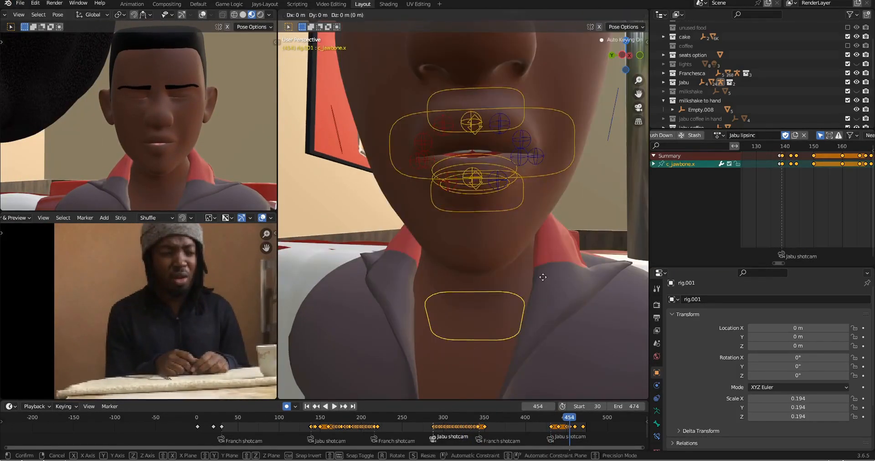
left_click(542, 277)
Select all mouth controls, copy their full pose, and keyframe them at frame 460
key("a")
scroll(543, 278, "down", 5)
key("Right")
key("Right")
key("Right")
key("Right")
key("Right")
key("Right")
key("Right")
key("Right")
key("ctrl+c")
left_click_drag(569, 427, 574, 423)
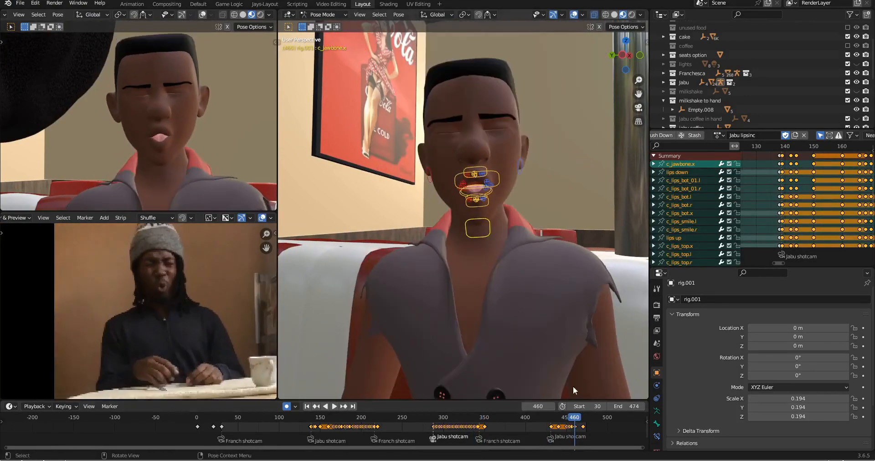
key("i")
Move the teeth up control along the Z axis around frame 462 to fit the open mouth
scroll(507, 239, "up", 7)
left_click(493, 229)
middle_click_drag(504, 249, 489, 266)
left_click(508, 260, "shift")
left_click(526, 256, "shift")
middle_click_drag(536, 285, 446, 237, "shift")
left_click(368, 218)
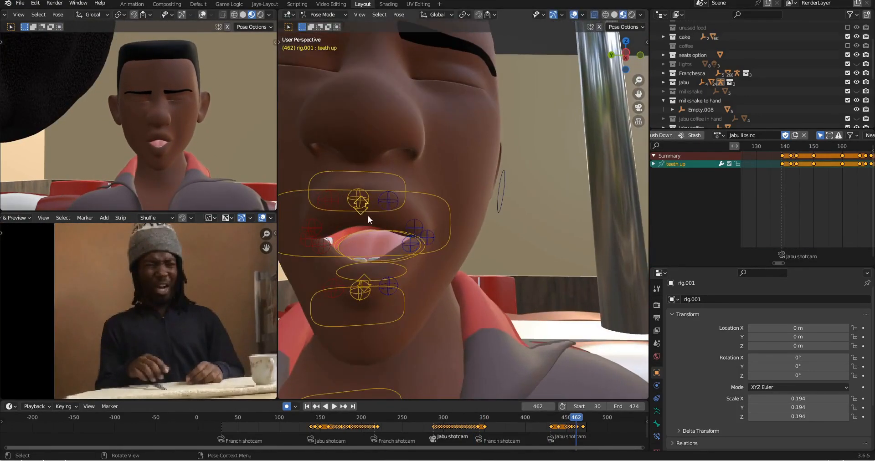
key("Right")
key("Right")
key("g")
key("z")
left_click(426, 338)
Select the mouth-corner controls, copy their pose from the earlier frame, and paste it onto the current one
middle_click_drag(426, 338, 319, 255)
left_click(451, 244)
left_click(425, 255, "shift")
left_click(448, 264, "shift")
key("Left")
key("Left")
key("ctrl+c")
key("Right")
key("Right")
key("ctrl+v")
Select all mouth controls, copy the full mouth pose, and paste it a couple of frames further on
left_click(495, 285)
middle_click_drag(541, 267, 584, 266)
scroll(505, 285, "down", 5)
key("a")
key("ctrl+c")
key("Right")
key("Right")
key("ctrl+v")
Shift the lower mouth control along the Z axis and check the lip corners from the side around frame 464
left_click(496, 309)
key("g")
key("z")
left_click(522, 296)
left_click(497, 263)
middle_click_drag(524, 269, 402, 265)
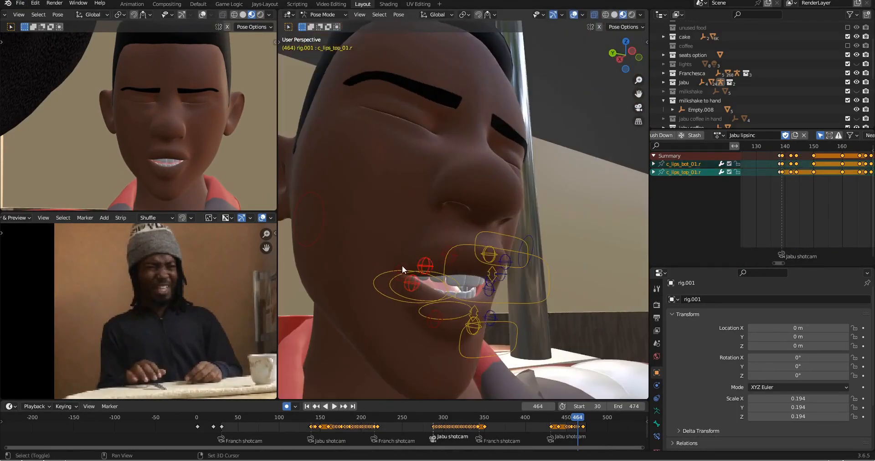
Select all mouth controls at frame 464 and copy their full pose
scroll(401, 265, "down", 4)
key("a")
key("ctrl+c")
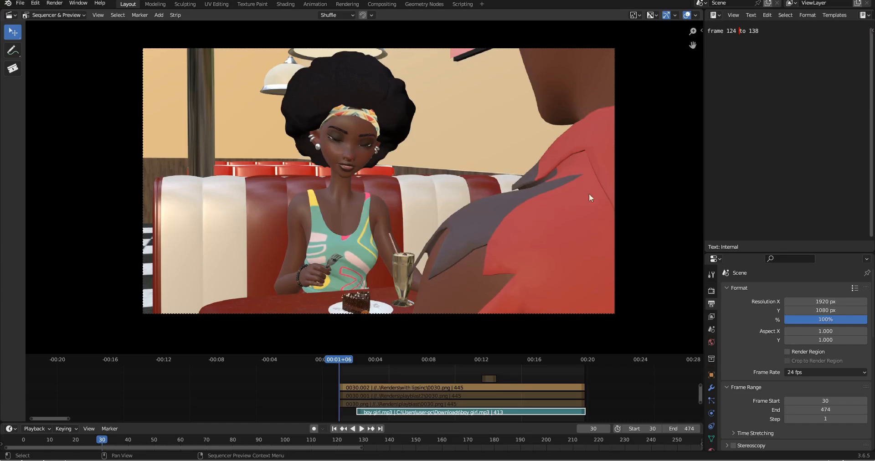
Play the rendered lip-sync sequence from frame 30 in the video sequencer and mute the boy girl.mp3 audio strip
left_click(362, 428)
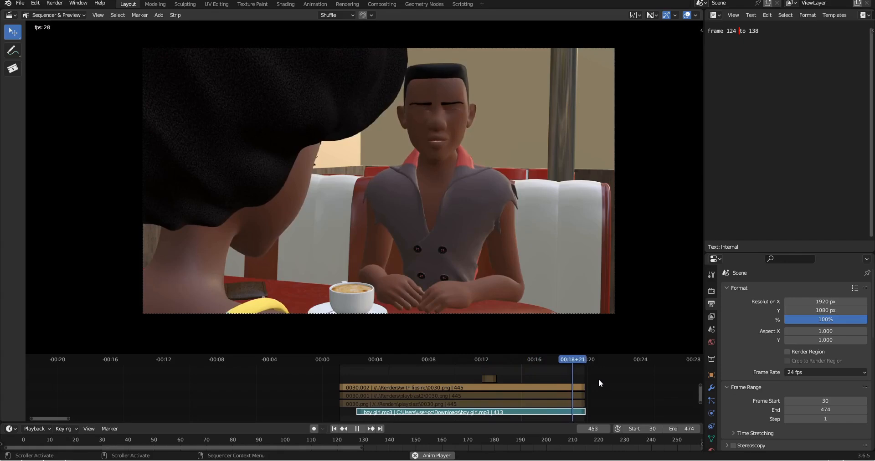
key("h")
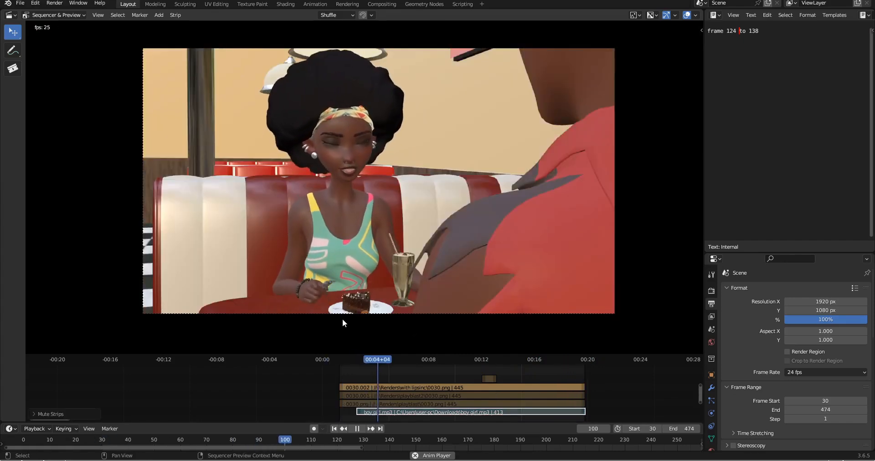